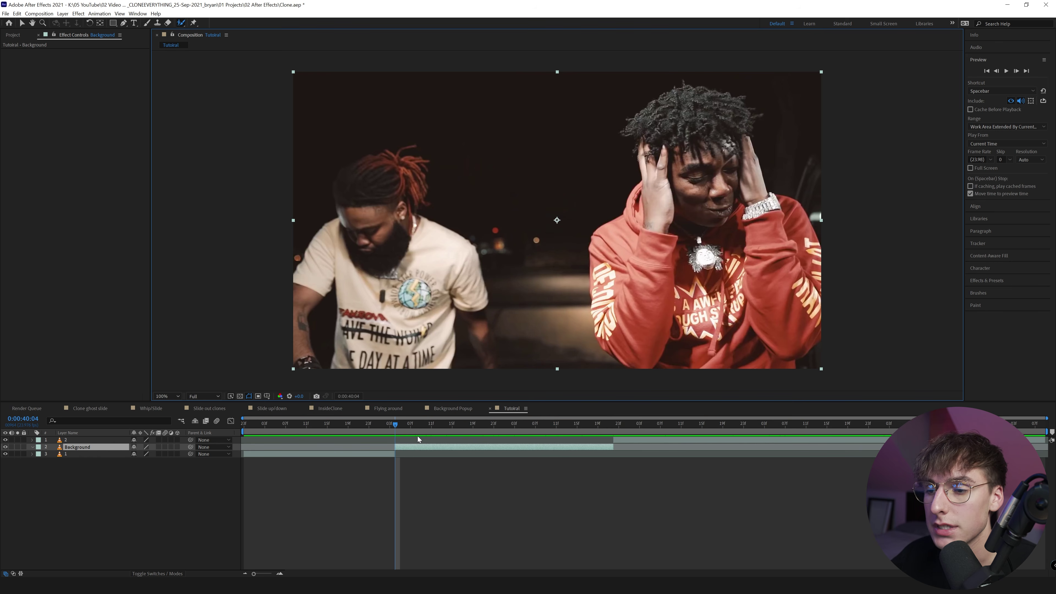
Scrub and play through the Background clip to review the footage for the clone effect
left_click_drag(390, 424, 540, 442)
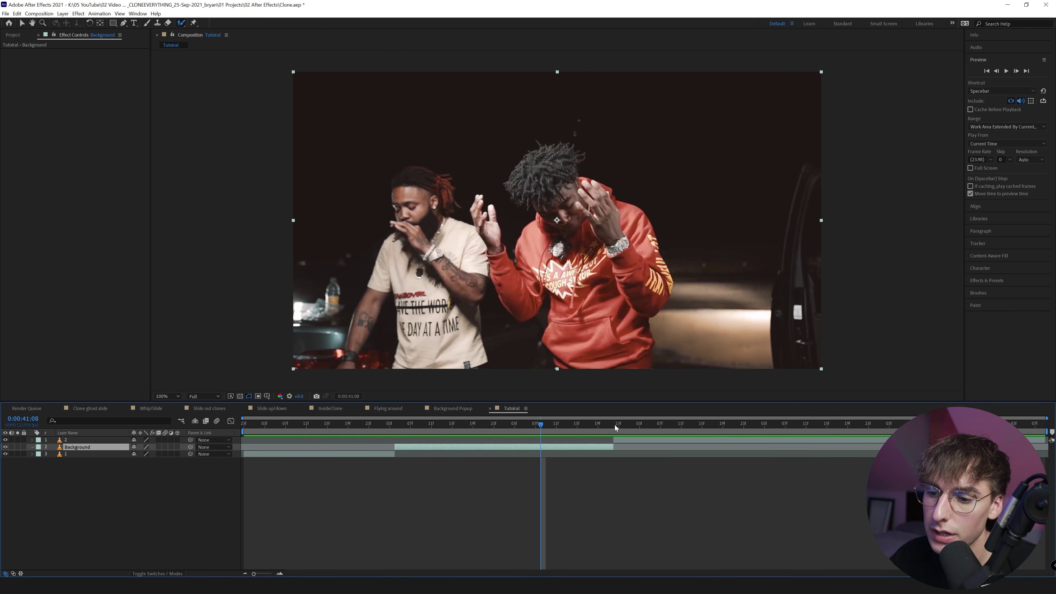
key("space")
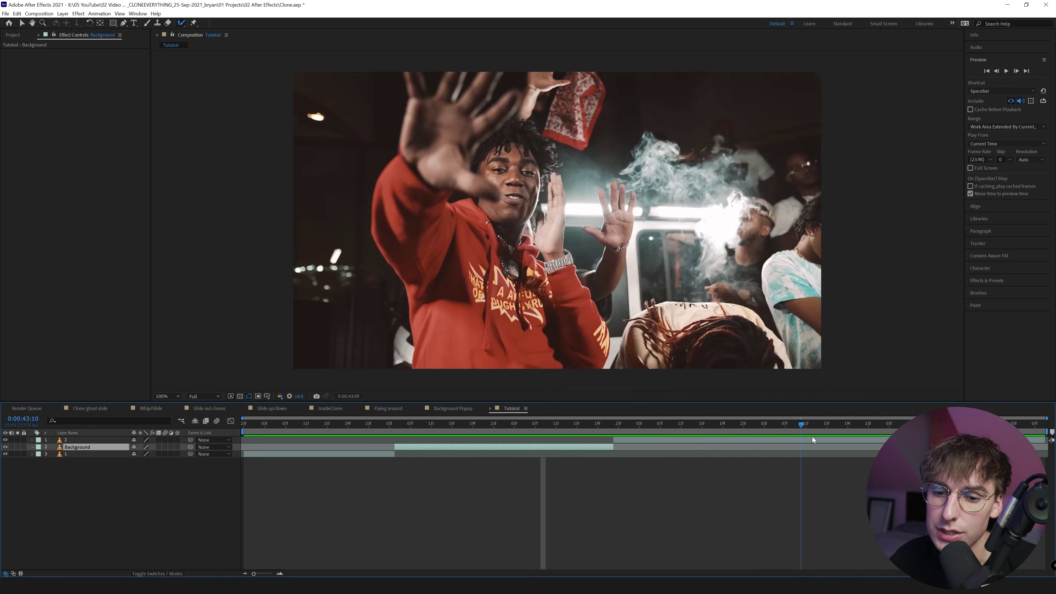
left_click(397, 427)
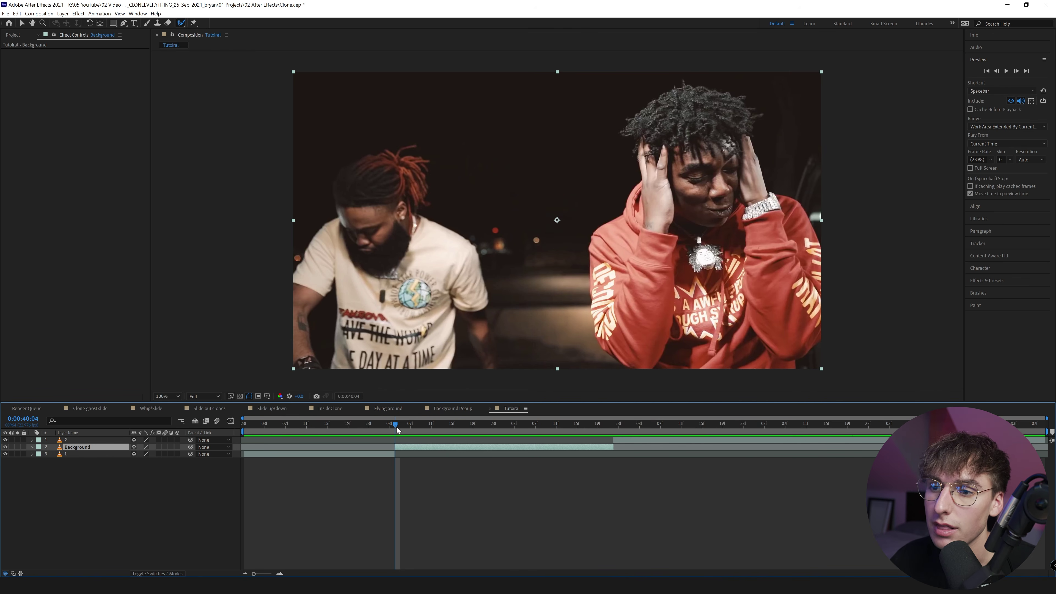
left_click_drag(395, 426, 572, 432)
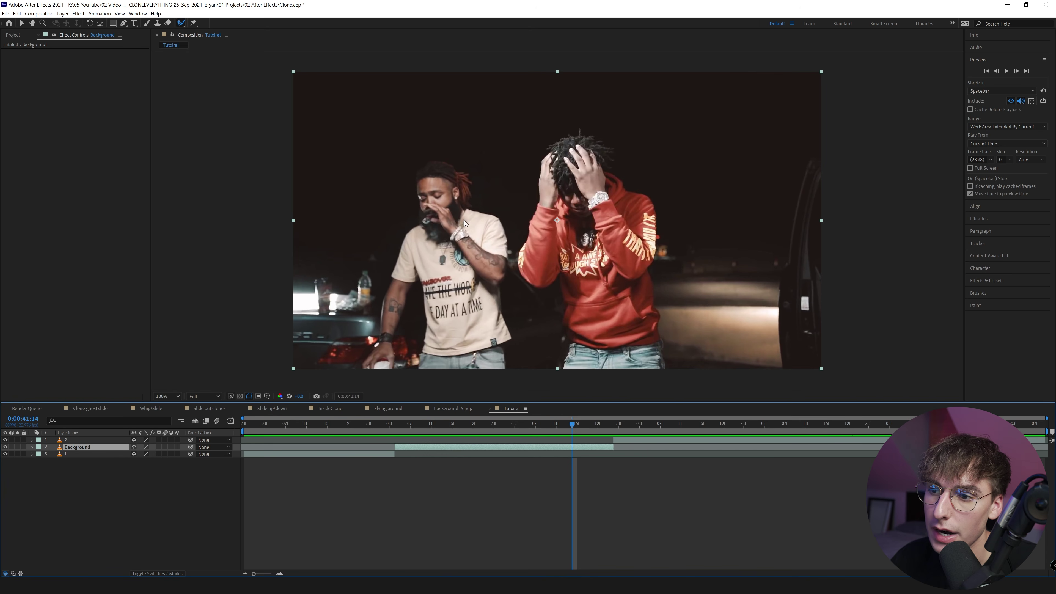
left_click_drag(574, 424, 438, 429)
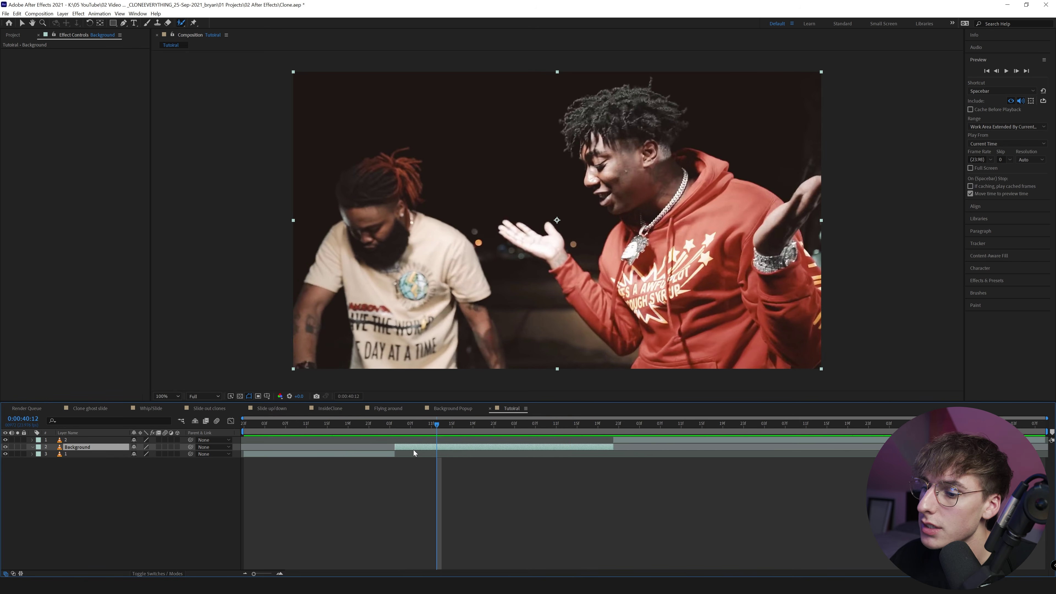
right_click(431, 448)
mouse_move(460, 274)
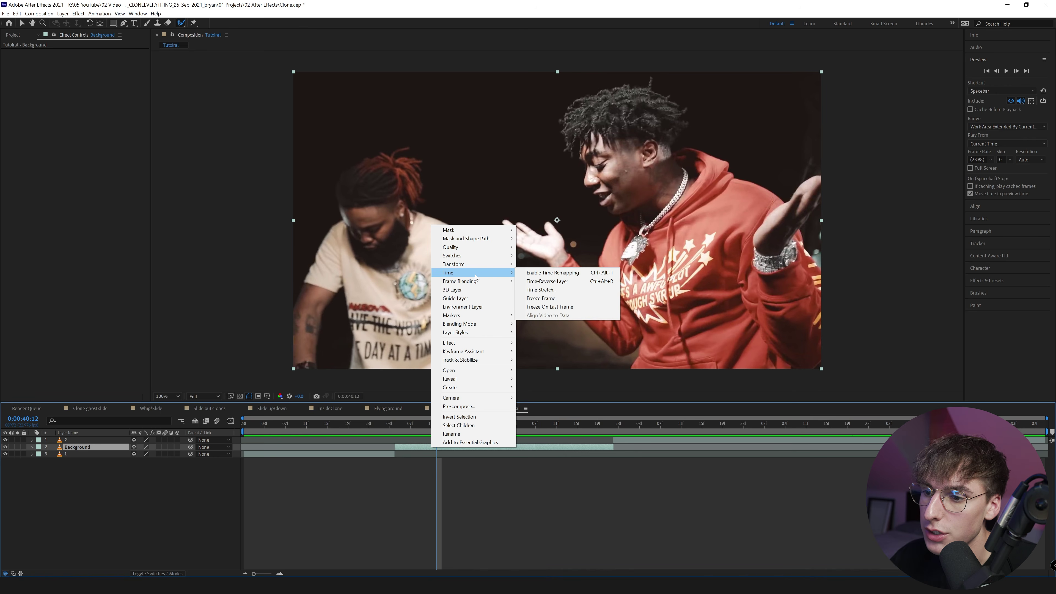
left_click(541, 299)
left_click_drag(437, 424, 399, 428)
key("u")
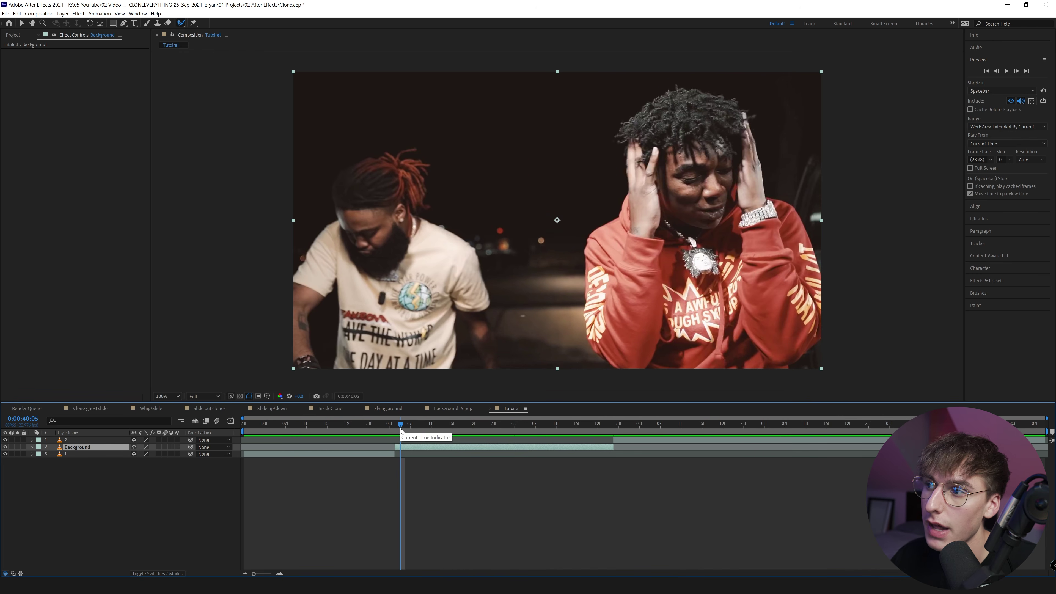
Activate the Roto Brush tool and open the Background layer in its own viewer at its first frame, 0:00:40:04
key("v")
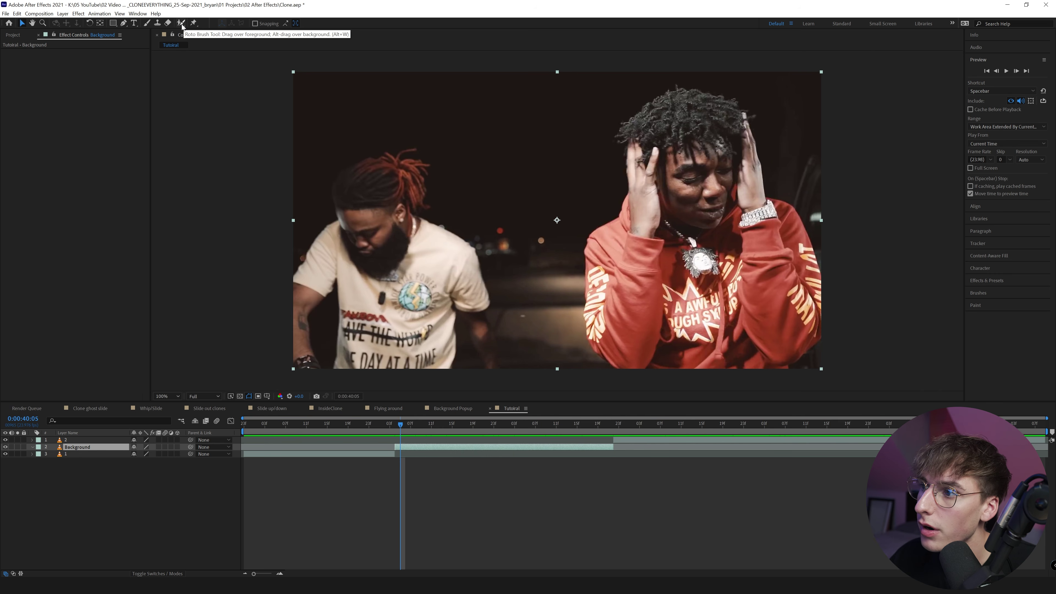
left_click(181, 23)
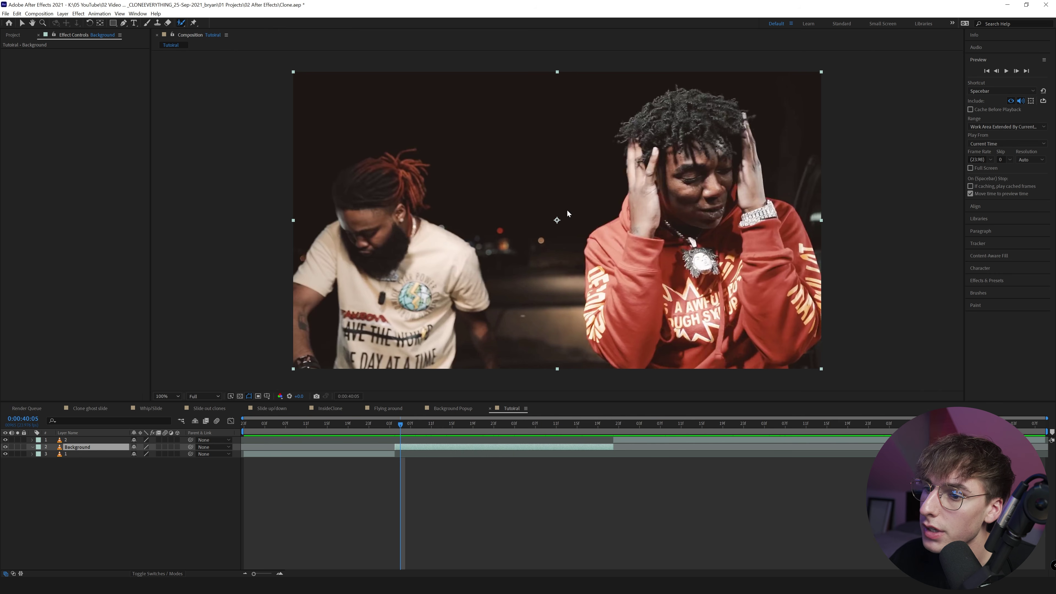
left_click(410, 446)
mouse_move(399, 425)
left_mouse_down()
mouse_move(509, 425)
mouse_move(396, 433)
left_mouse_up()
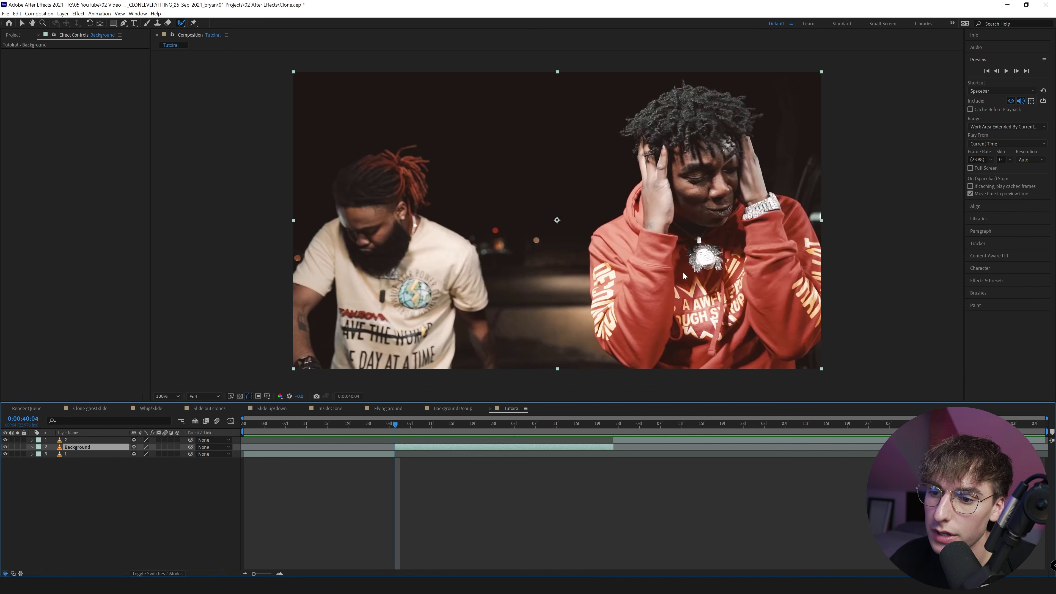
double_click(664, 275)
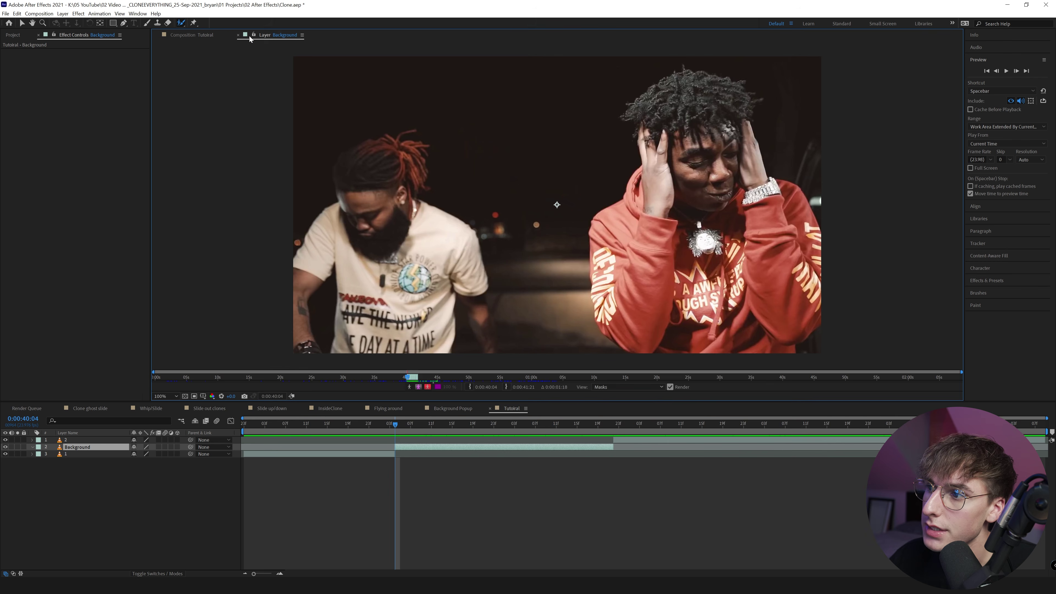
left_click(185, 35)
left_click(261, 35)
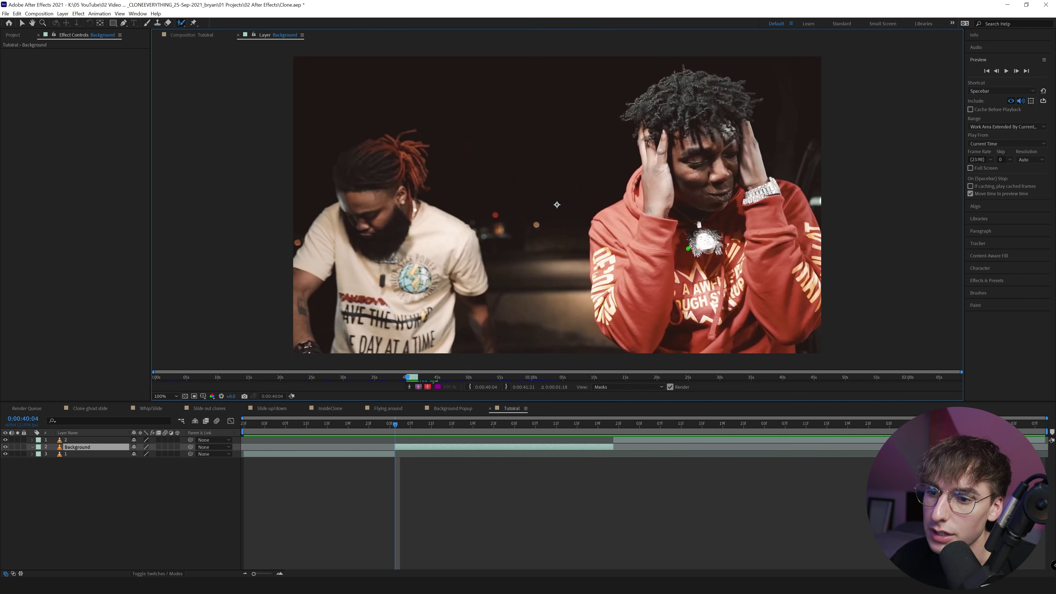
Roto Brush the man in the red hoodie at 0:00:40:04, including his sleeve, hair and pendant and excluding the background beside his elbow
left_click_drag(708, 252, 582, 195)
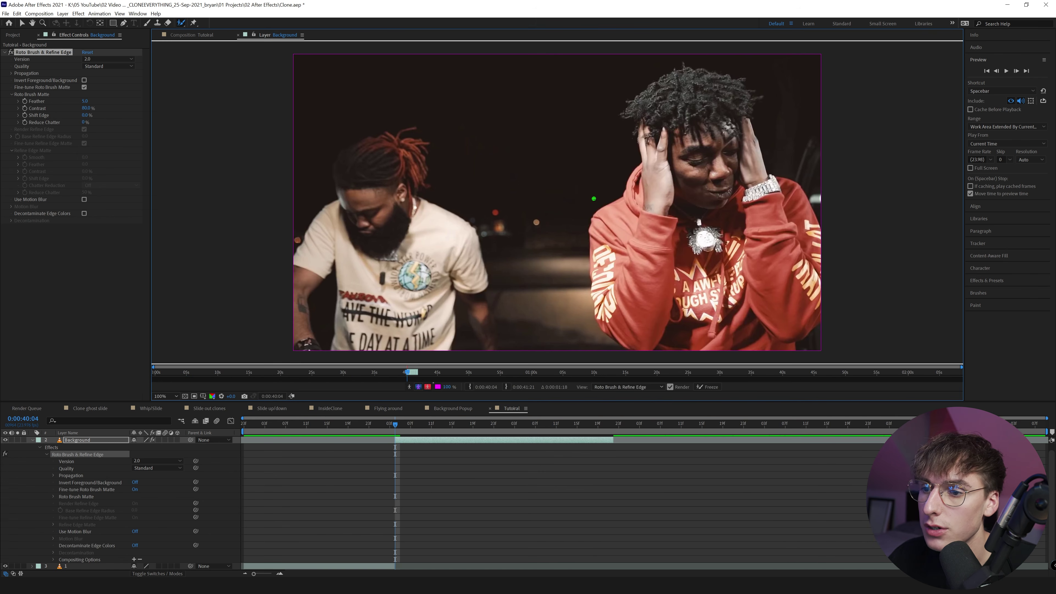
mouse_move(619, 206)
left_mouse_down()
mouse_move(593, 266)
mouse_move(624, 336)
mouse_move(674, 348)
mouse_move(769, 346)
mouse_move(803, 325)
mouse_move(816, 290)
mouse_move(809, 226)
mouse_move(790, 191)
mouse_move(758, 179)
mouse_move(742, 111)
mouse_move(689, 76)
mouse_move(647, 96)
mouse_move(618, 207)
left_mouse_up()
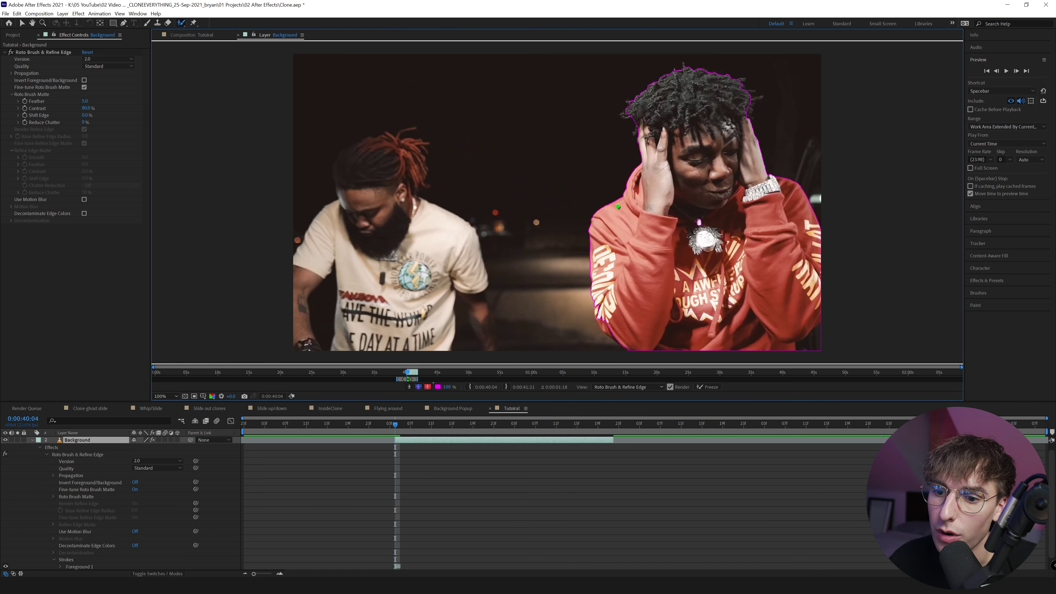
mouse_move(603, 341)
left_mouse_down()
mouse_move(593, 299)
mouse_move(609, 333)
left_mouse_up()
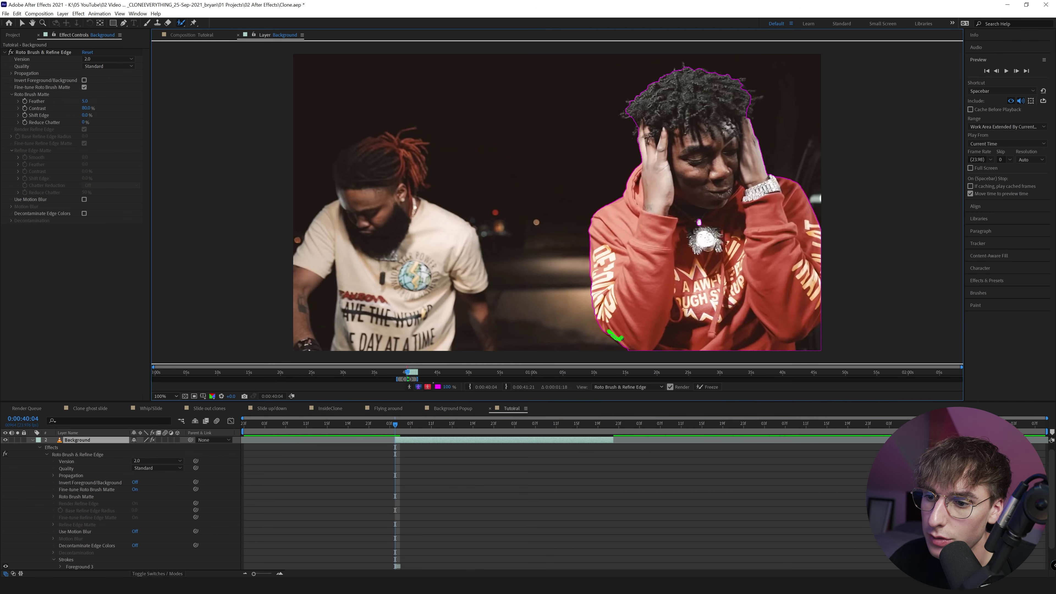
left_click_drag(746, 132, 744, 116)
left_click_drag(629, 112, 633, 118)
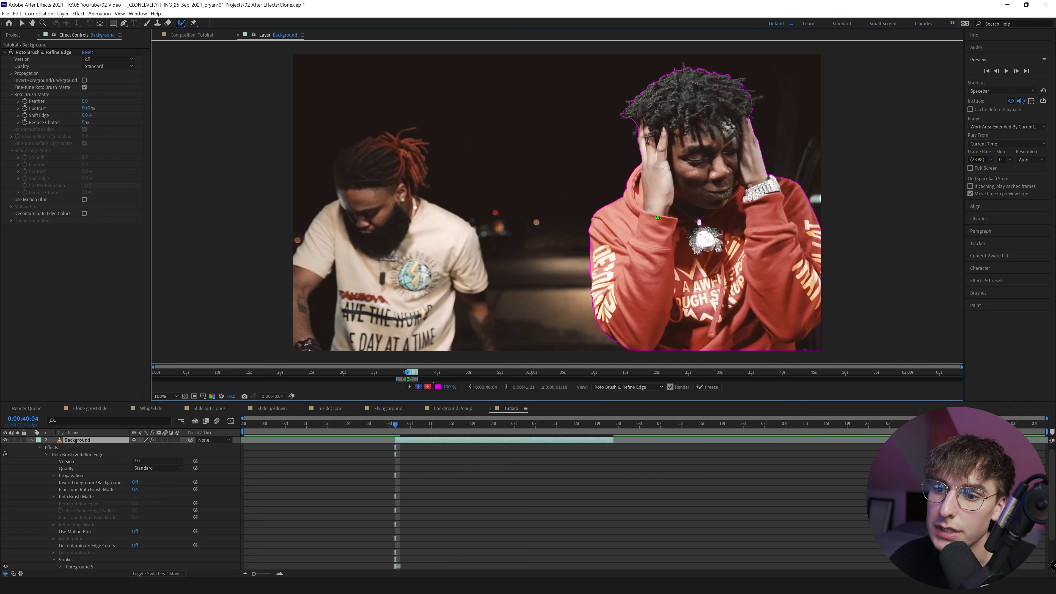
left_click_drag(699, 214, 700, 235)
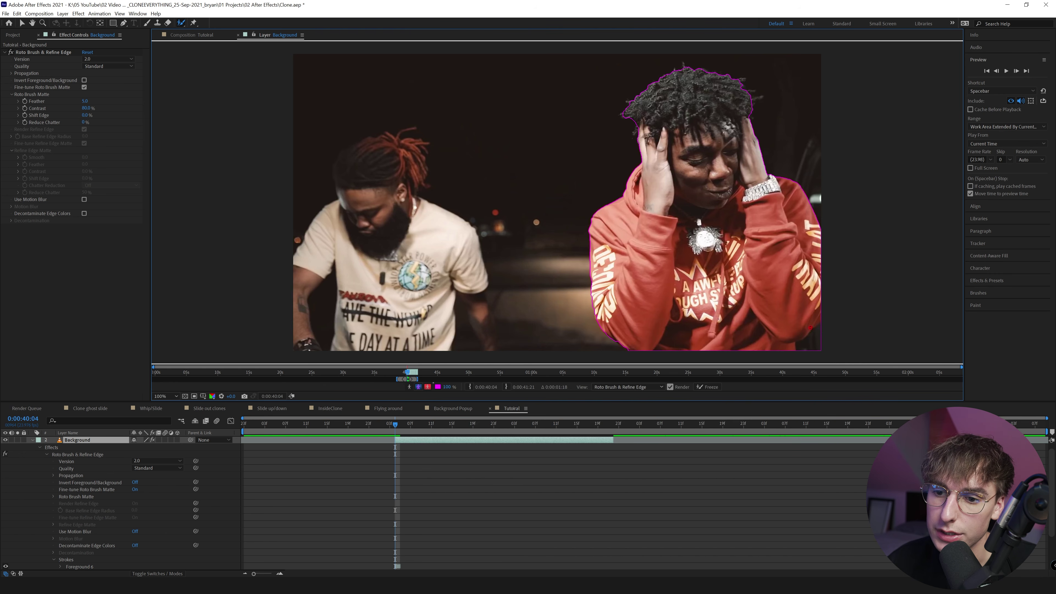
left_click_drag(822, 329, 802, 358)
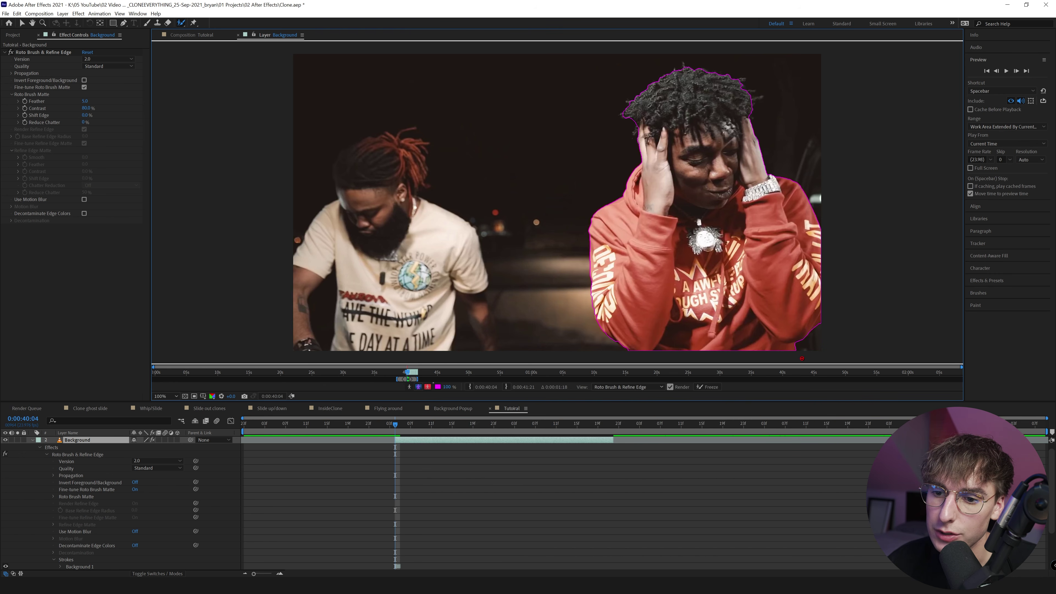
left_click_drag(823, 323, 824, 321)
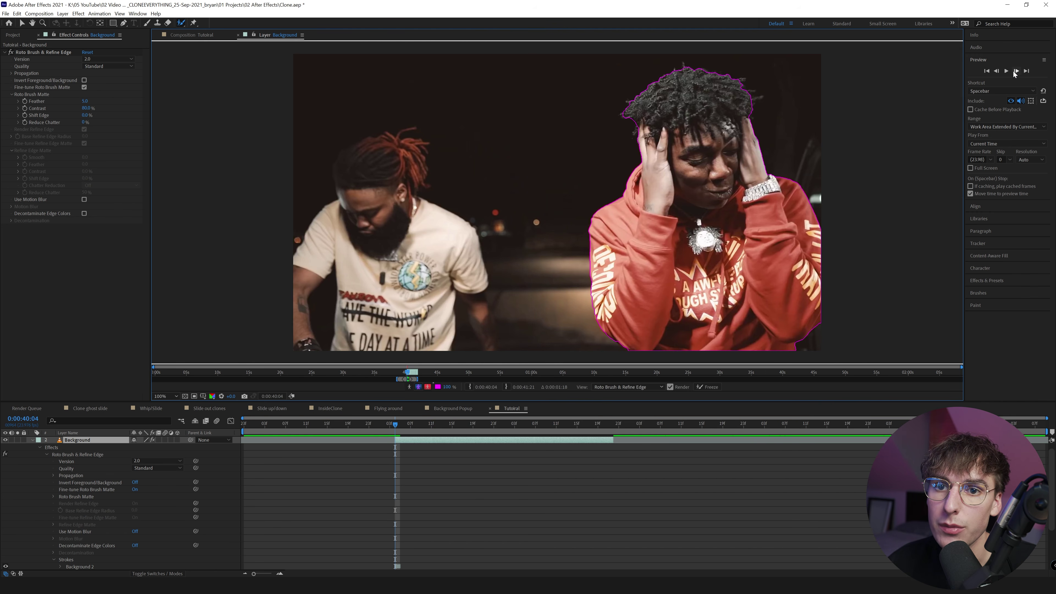
Advance to frame 0:00:40:06, add both raised hands to the roto selection and exclude the gap beside his face
left_click(140, 14)
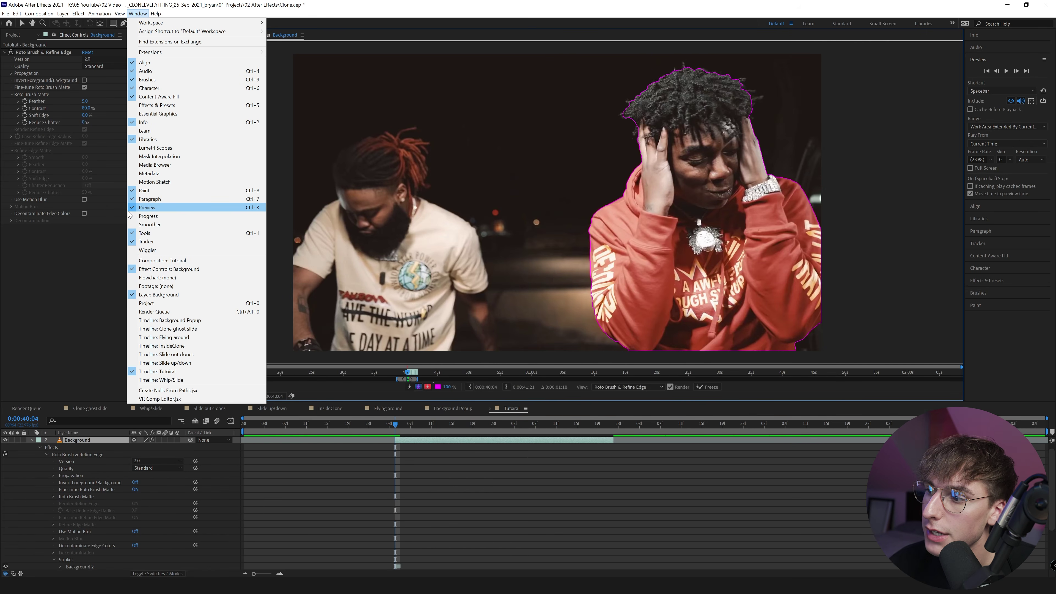
left_click(141, 209)
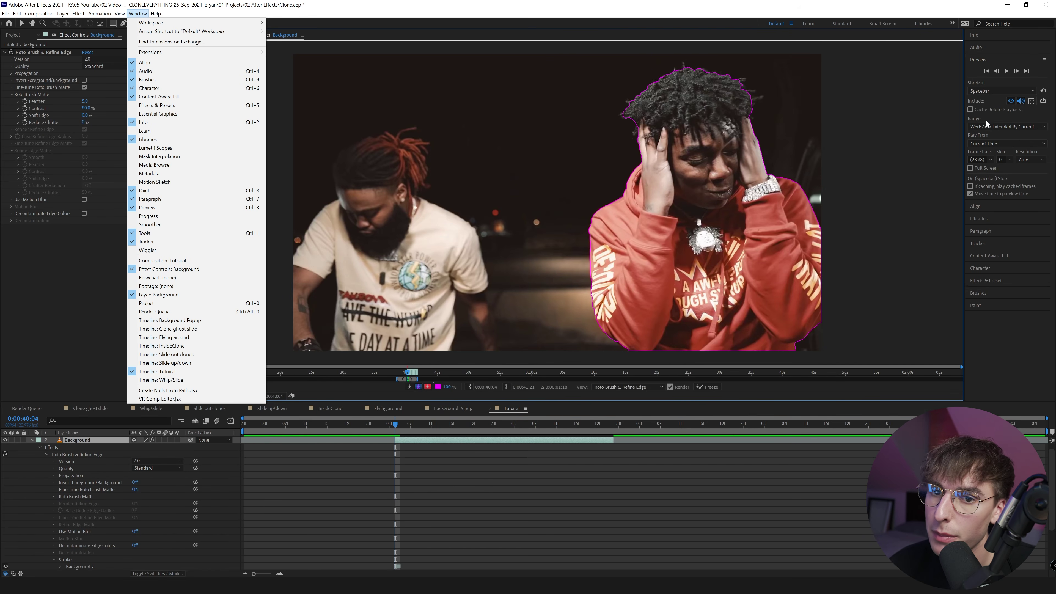
left_click(1015, 71)
left_click(1016, 72)
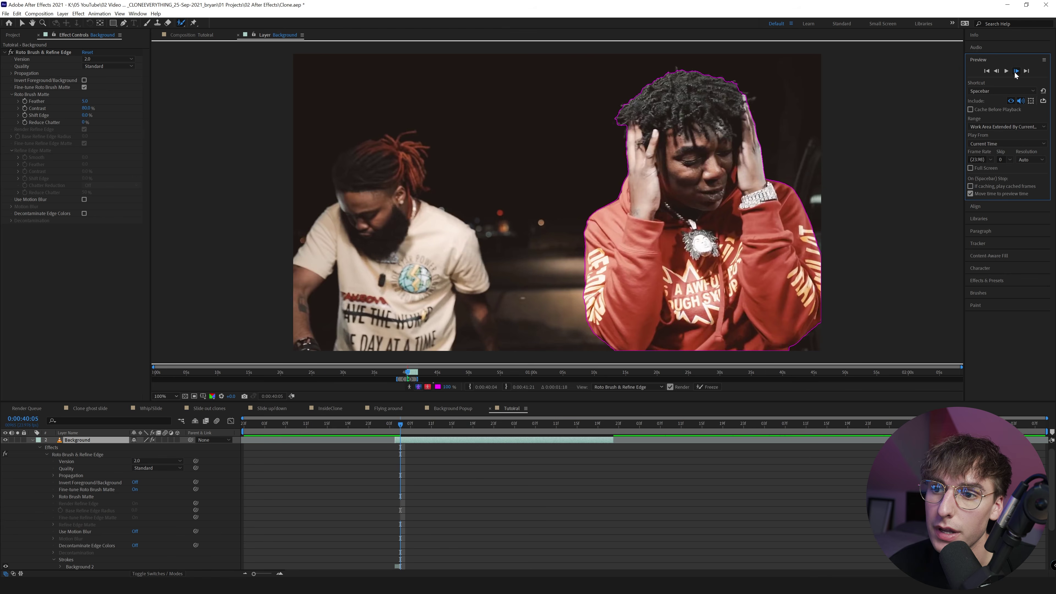
left_click_drag(775, 126, 770, 101)
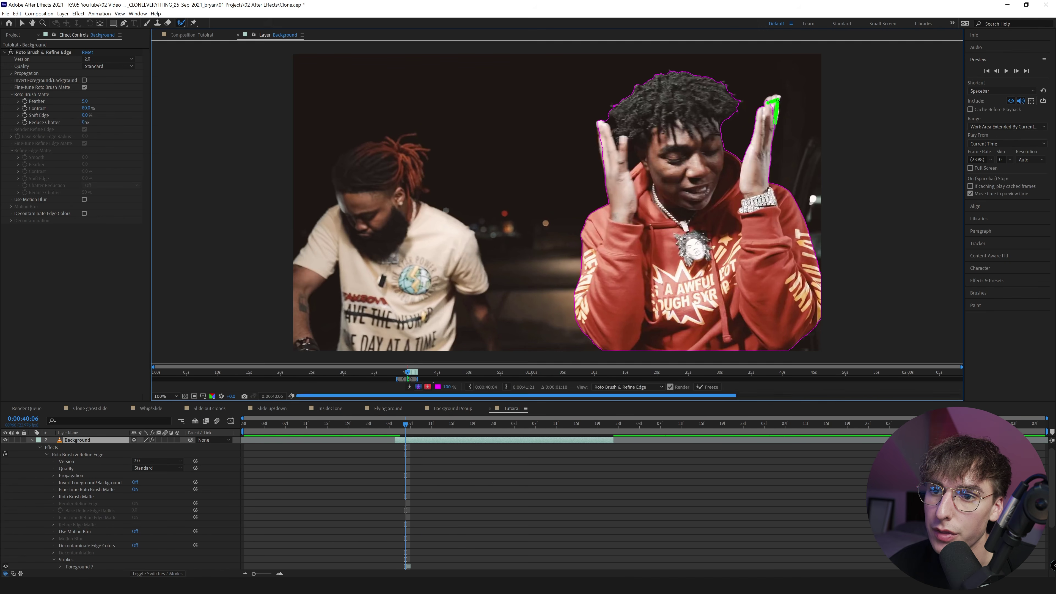
left_click_drag(603, 161, 598, 125)
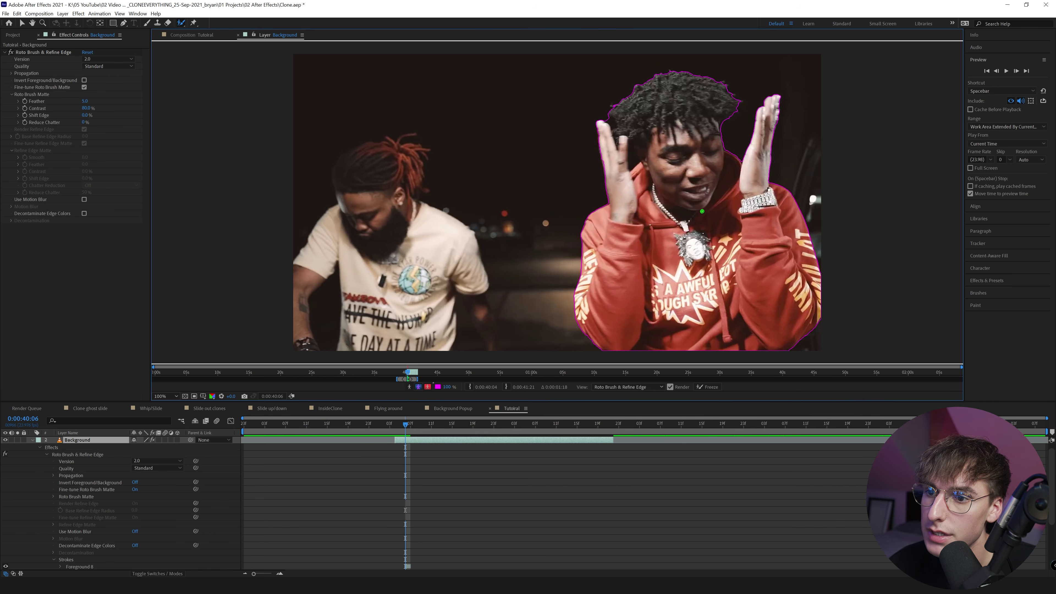
left_click(636, 163, "alt")
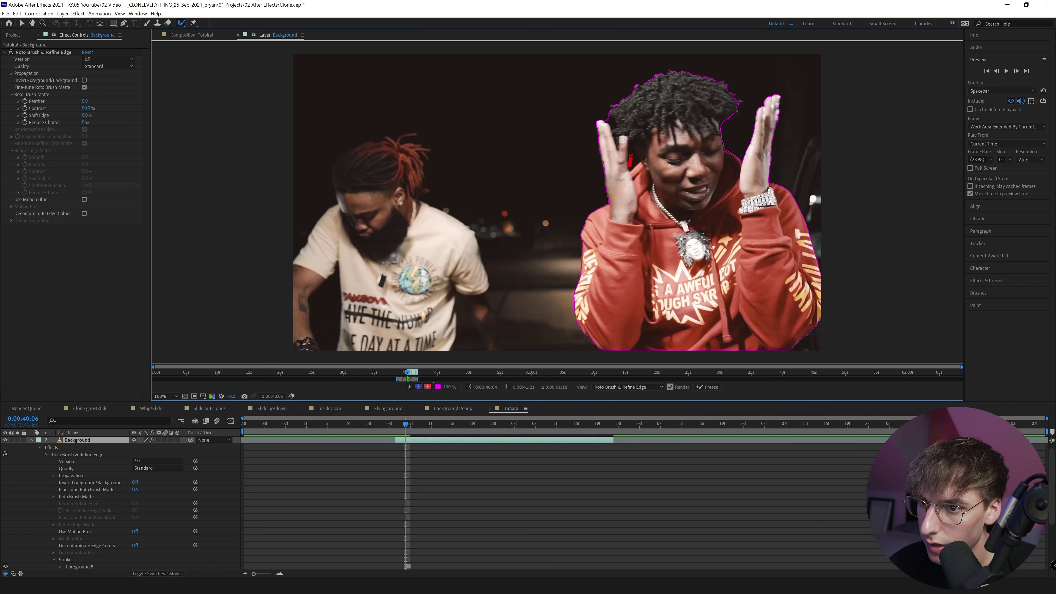
Correct the roto selection at 0:00:40:07 by adding the fingers of both hands and excluding the background under the elbow
left_click(1016, 72)
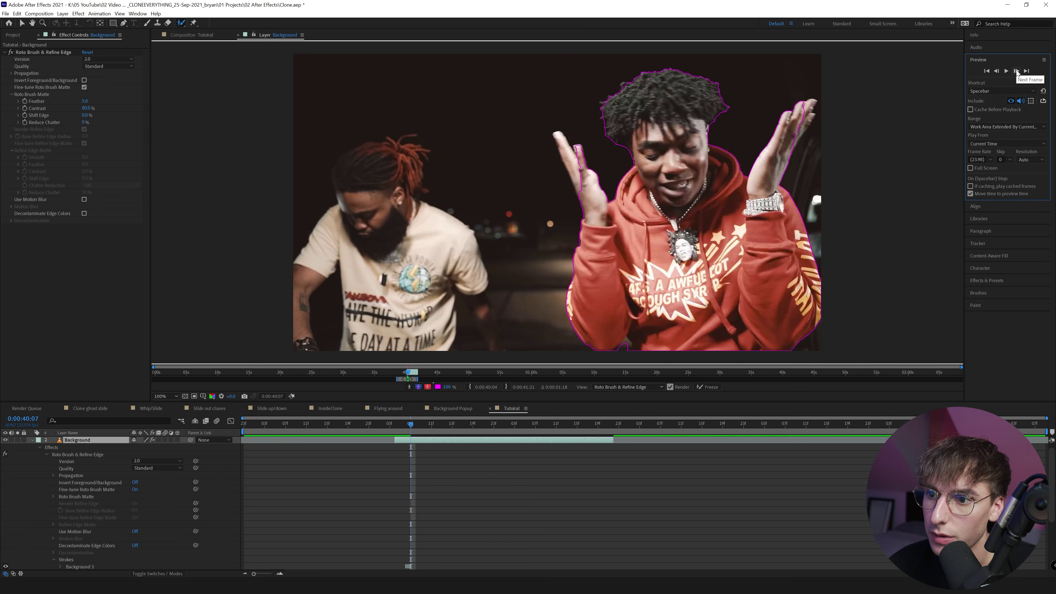
left_click_drag(576, 177, 557, 135)
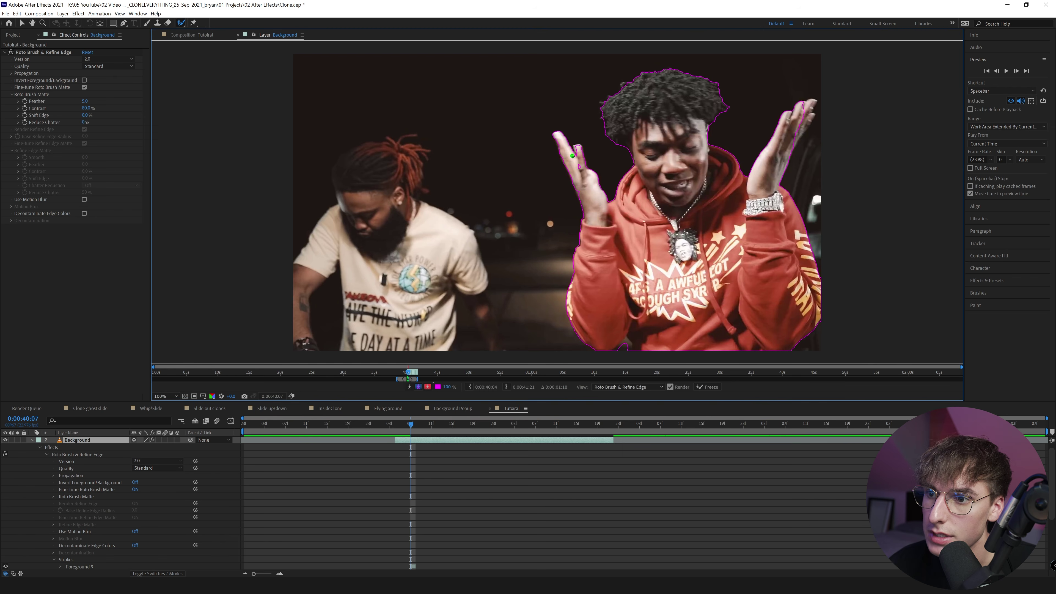
left_click_drag(628, 350, 619, 346, "alt")
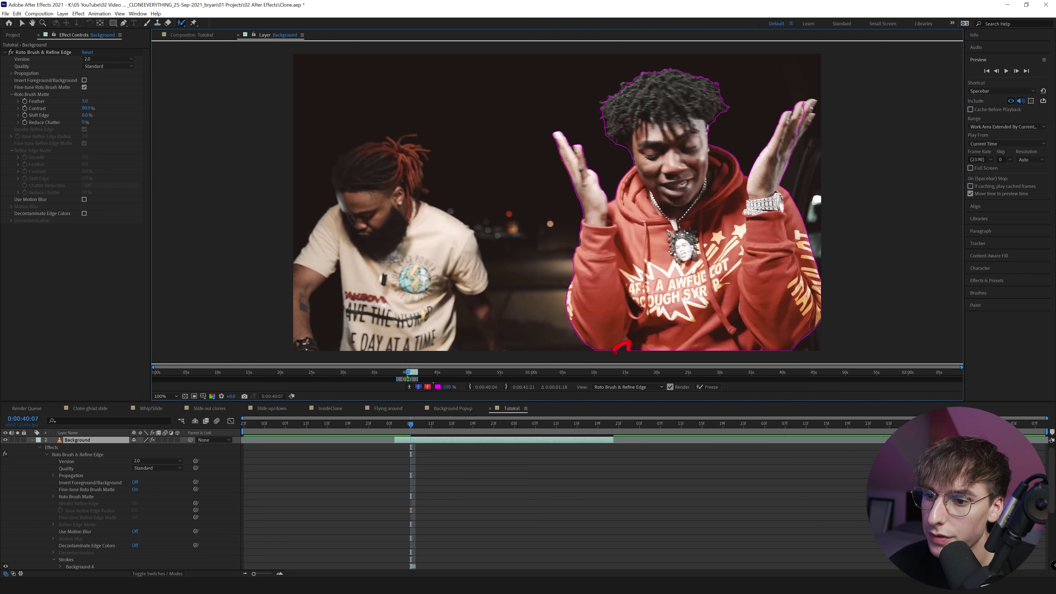
left_click_drag(795, 137, 806, 120)
Refine the roto selection at 0:00:40:08 by adding the outstretched hand's fingers and excluding the background at the wrist
left_click(1016, 71)
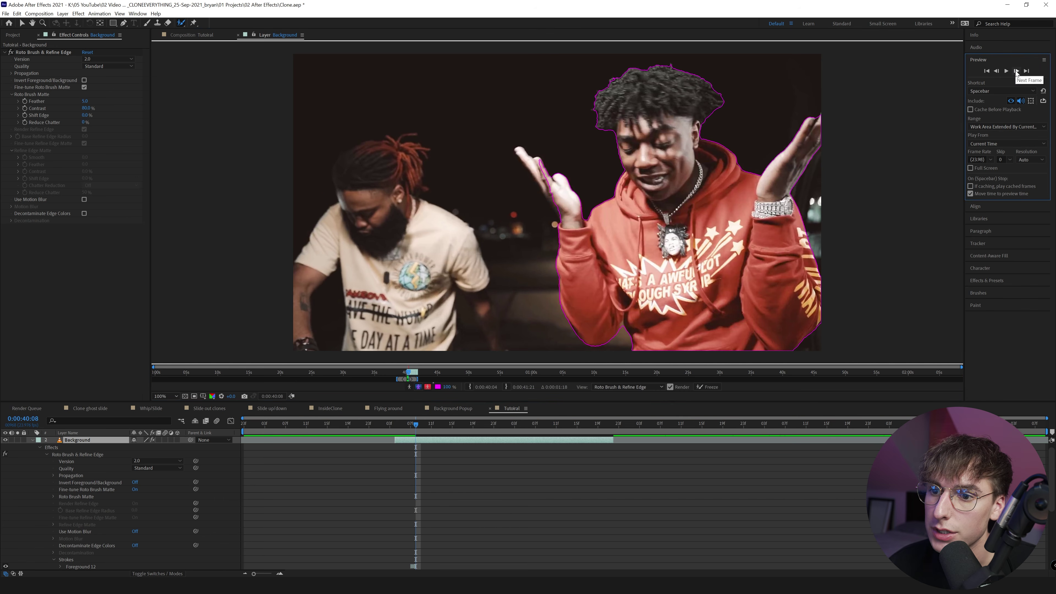
mouse_move(557, 213)
left_mouse_down()
mouse_move(519, 150)
mouse_move(538, 163)
left_mouse_up()
left_click(562, 219, "alt")
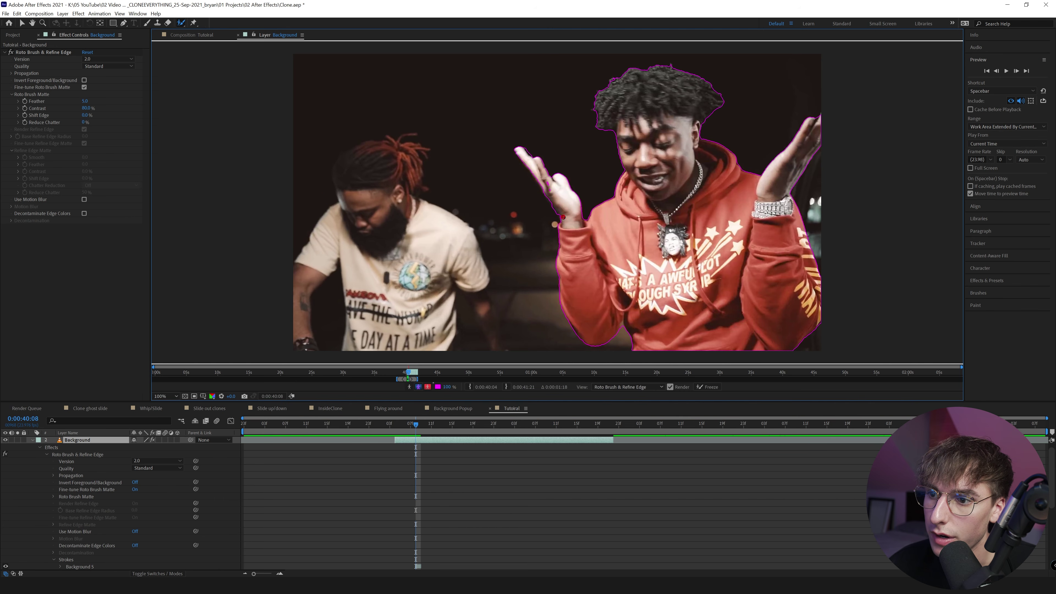
left_click_drag(552, 194, 532, 156)
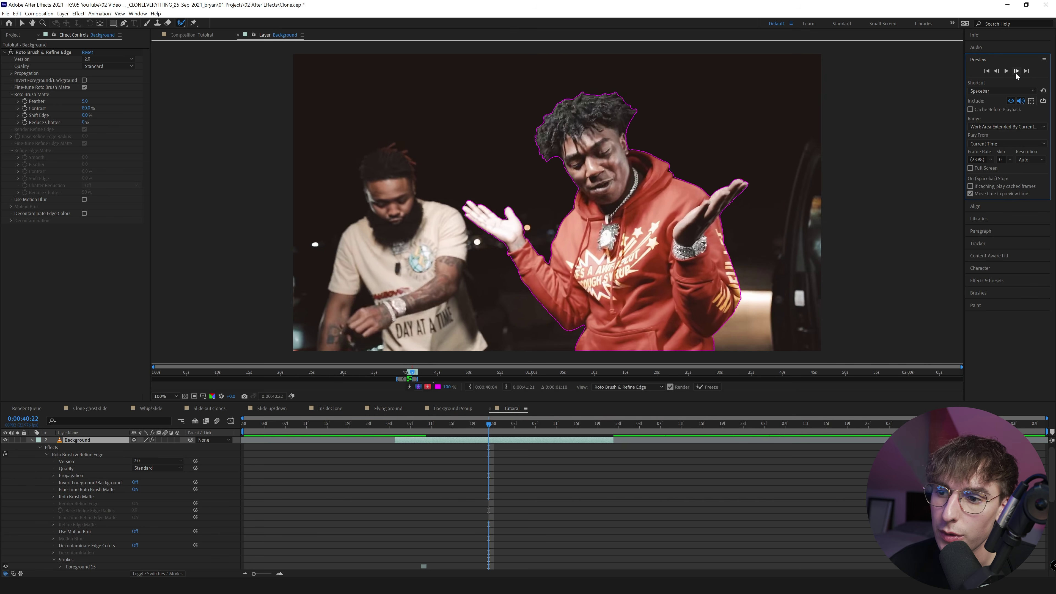
Advance frame by frame from 0:00:40:22 to 0:00:41:04 and check the roto outline around the man in the red hoodie
left_click(1016, 73)
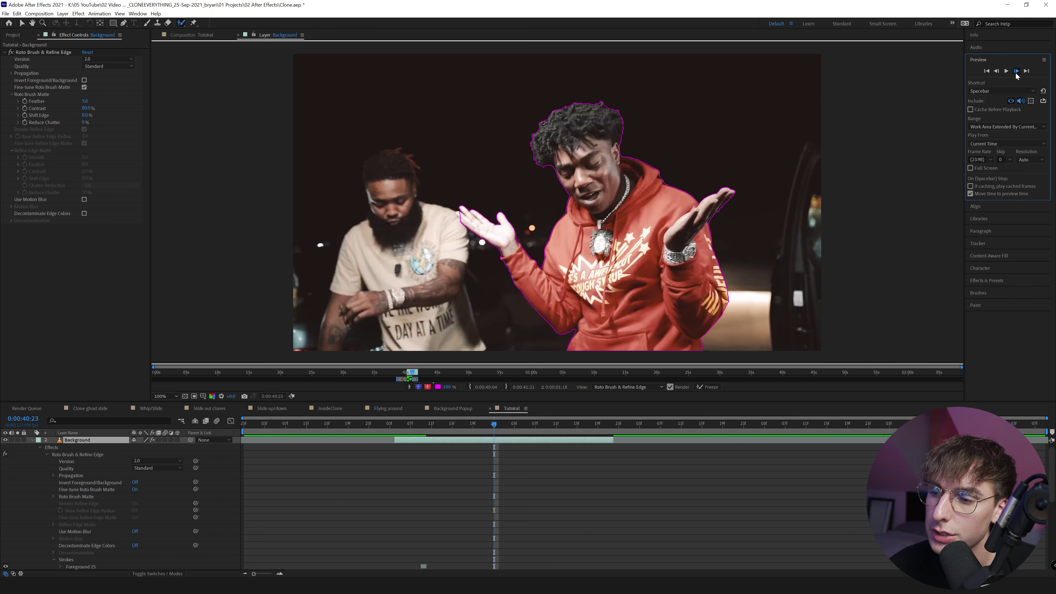
left_click(1016, 72)
left_click(1015, 73)
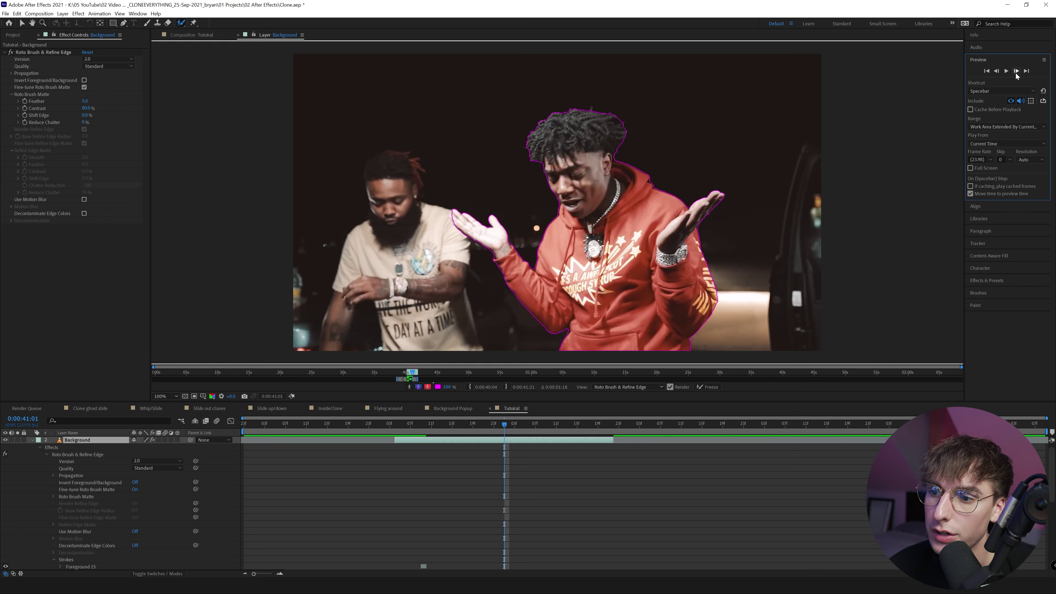
left_click(1016, 73)
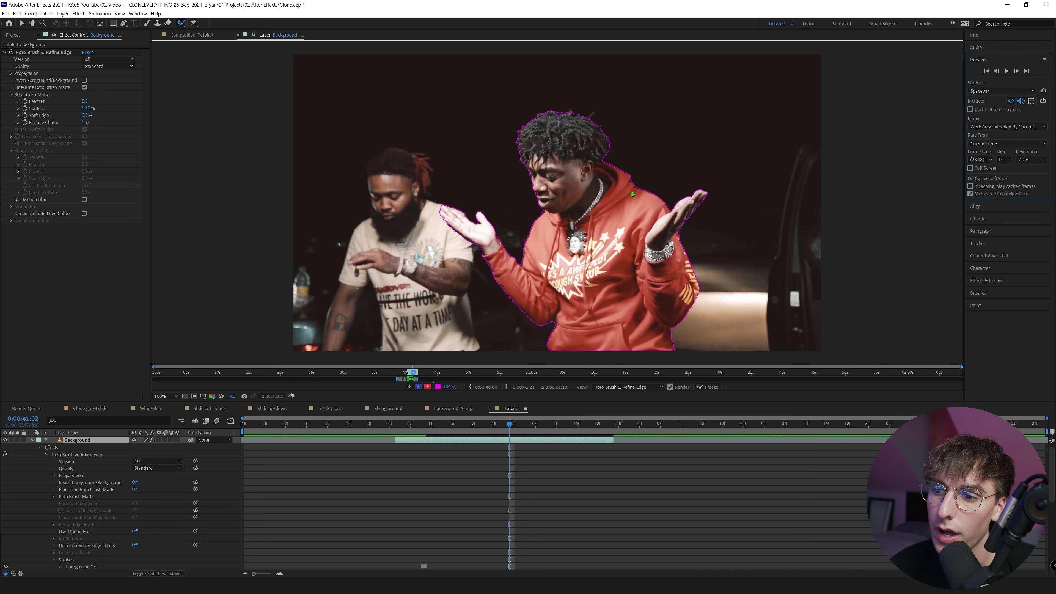
left_click(1015, 70)
left_click(1016, 70)
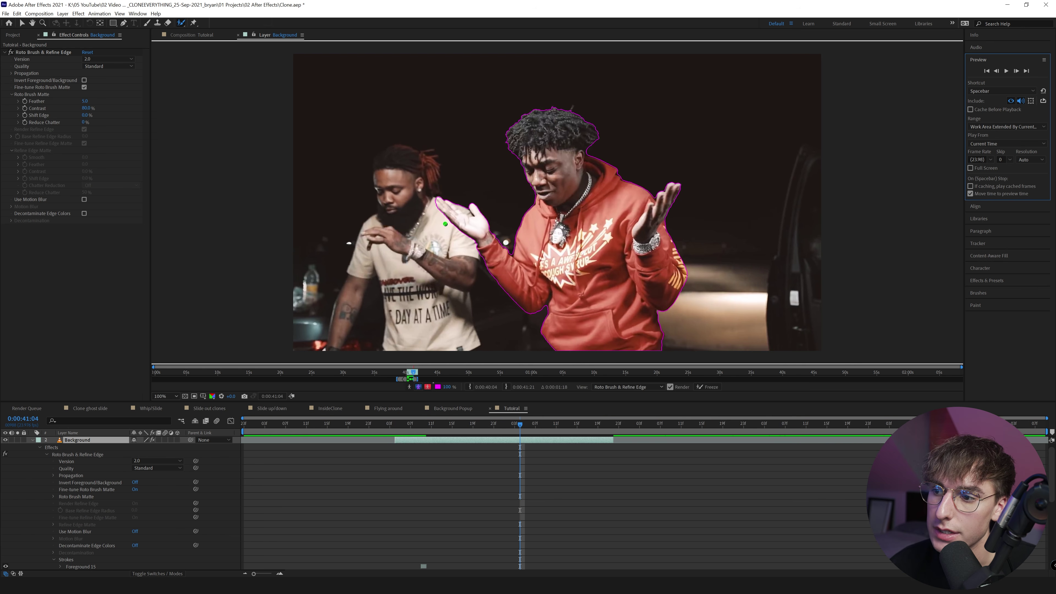
Extend the Roto Brush span to cover the clip's last frame at 0:00:41:22 and freeze the roto result
key("k")
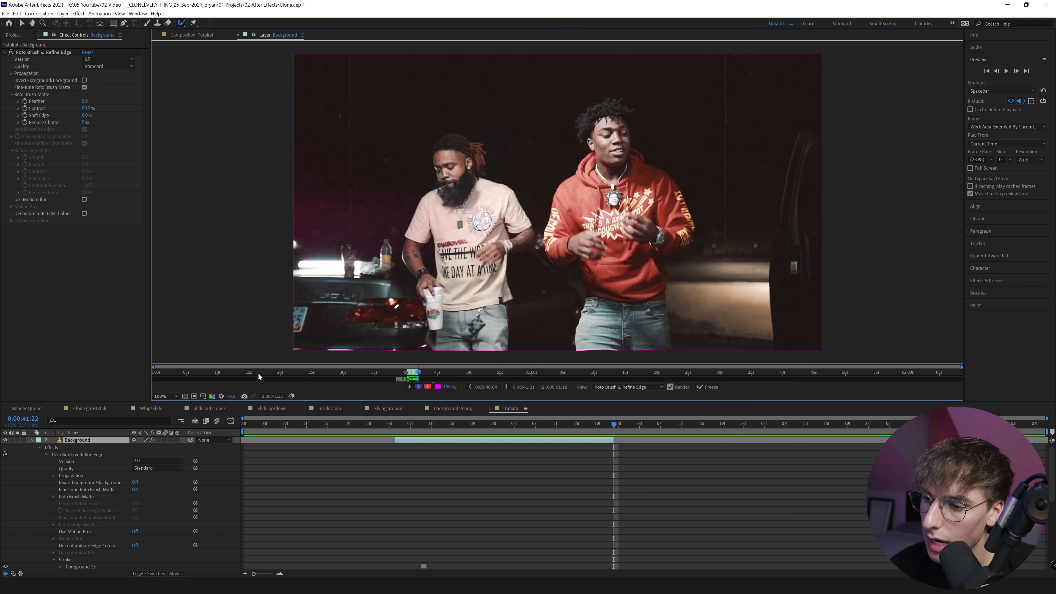
left_click_drag(418, 378, 424, 378)
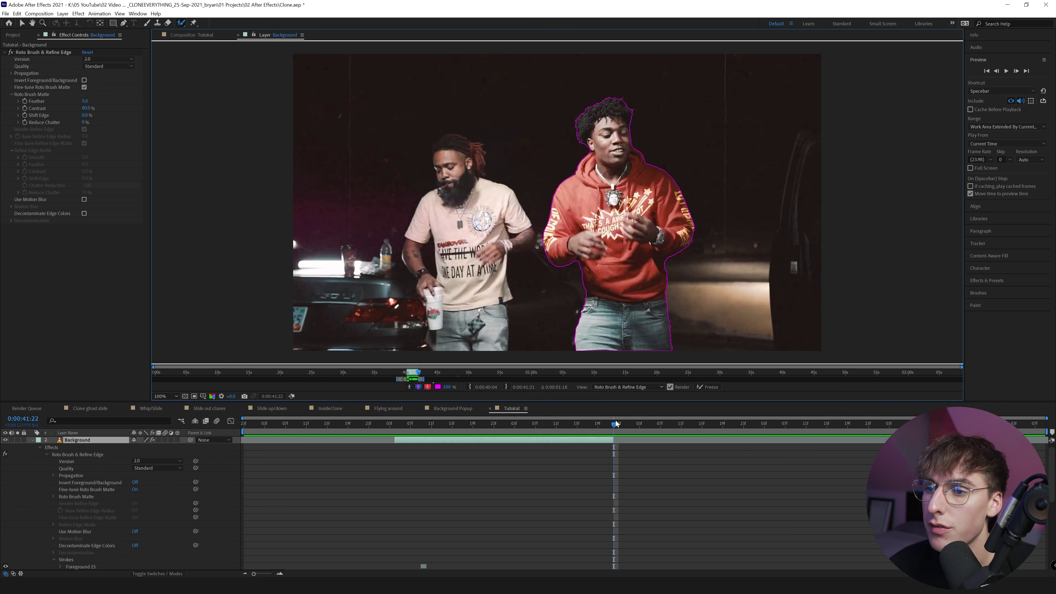
left_click(713, 390)
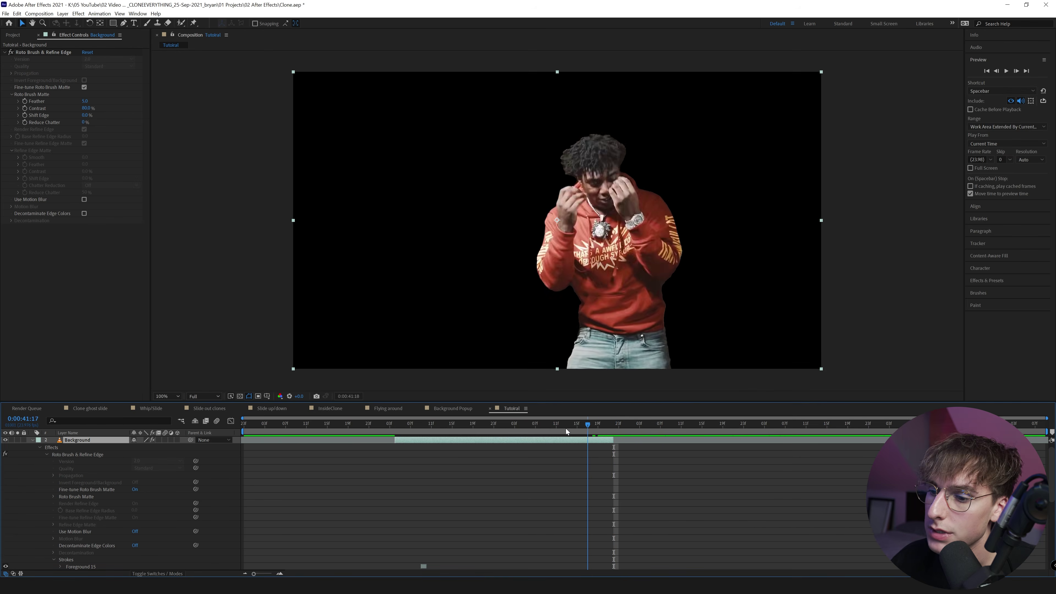
Show the transparency grid in the composition and play the cutout from the start of the Background clip
left_click_drag(566, 428, 393, 429)
key("space")
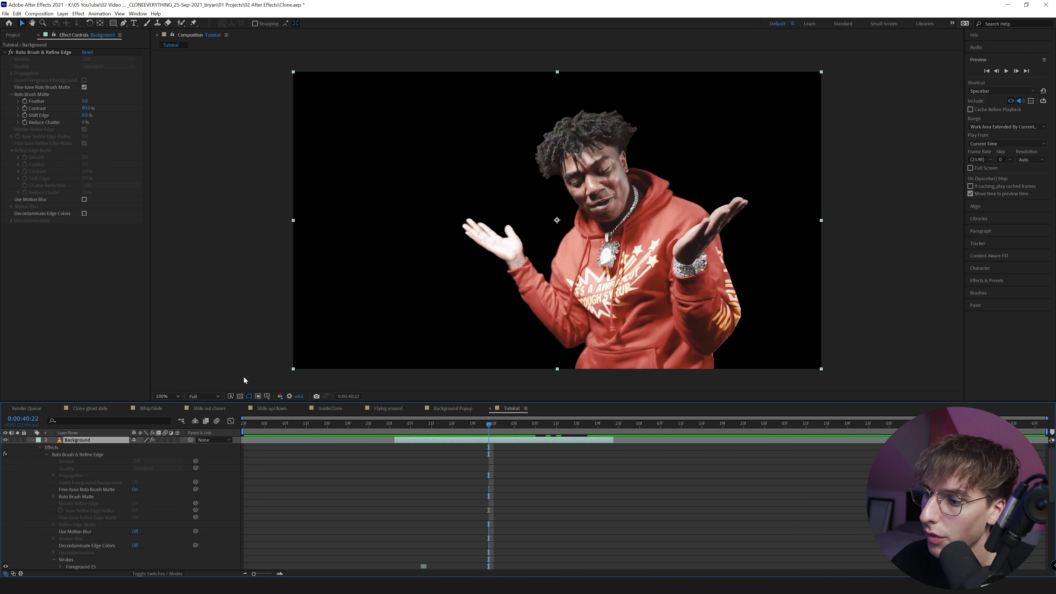
left_click(239, 396)
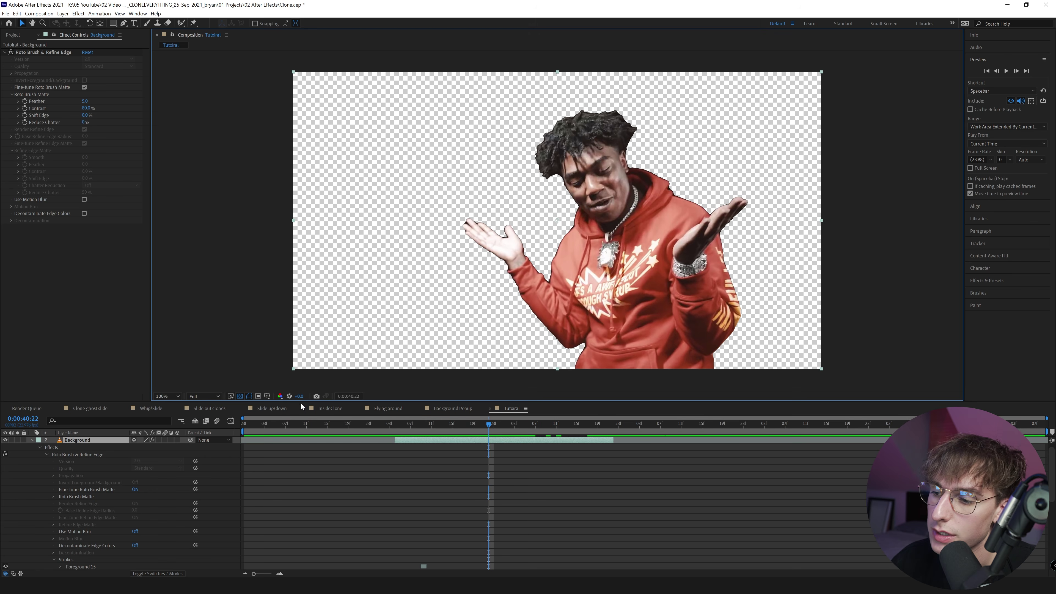
left_click(395, 428)
key("space")
key("space")
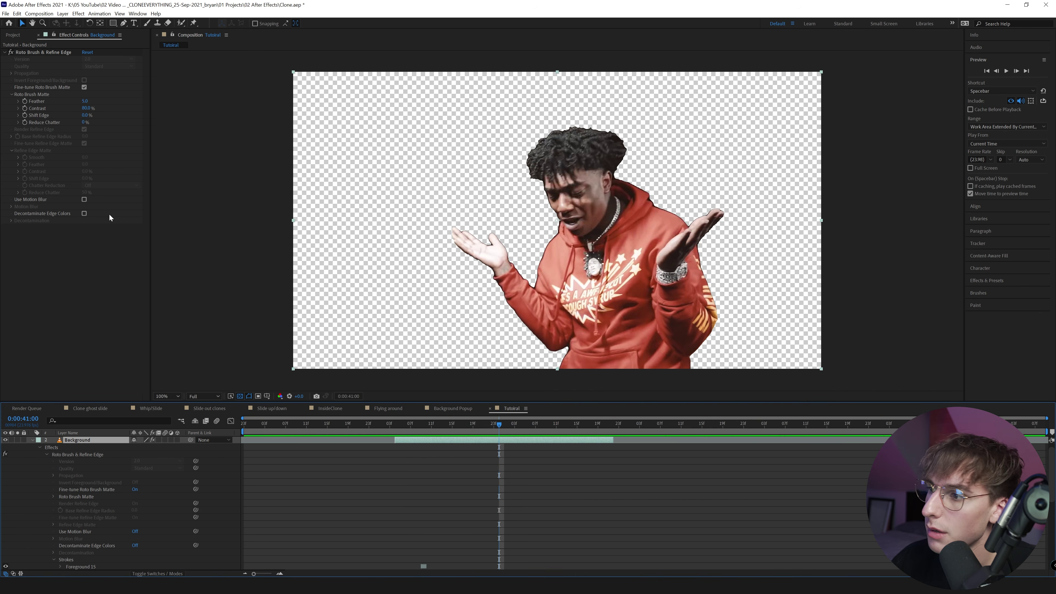
Set the Roto Brush matte's Shift Edge to -100% and Feather to 8.1, and preview the refined cutout
left_click_drag(78, 116, 44, 121)
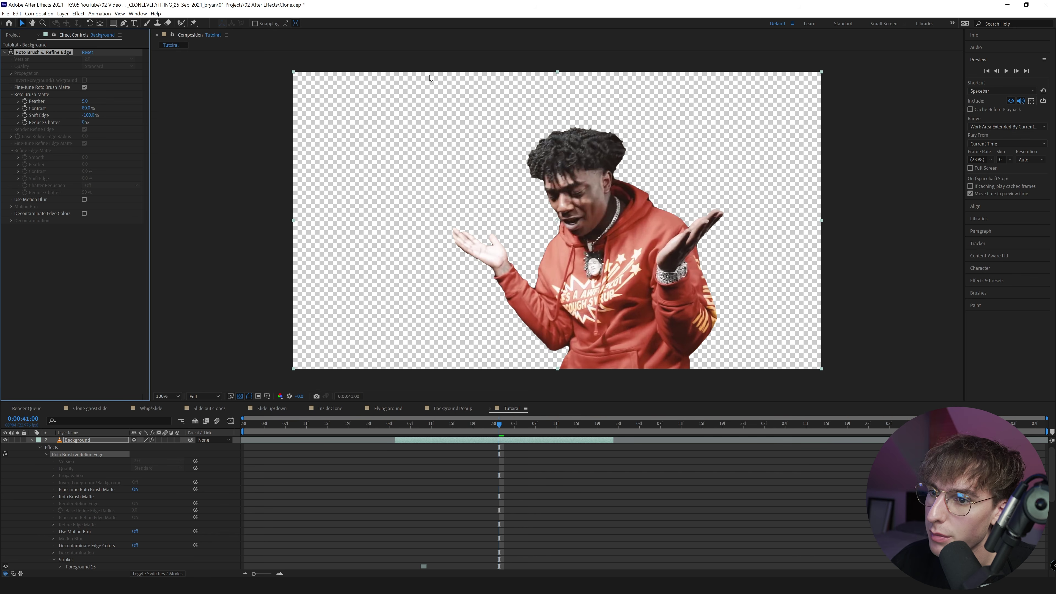
left_click_drag(84, 102, 100, 100)
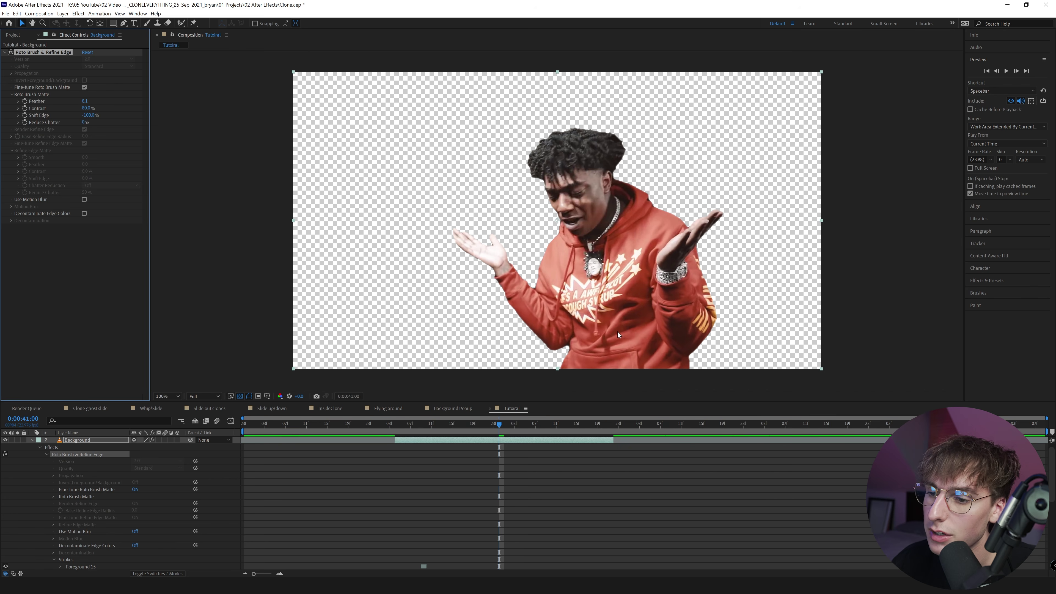
left_click(390, 427)
key("space")
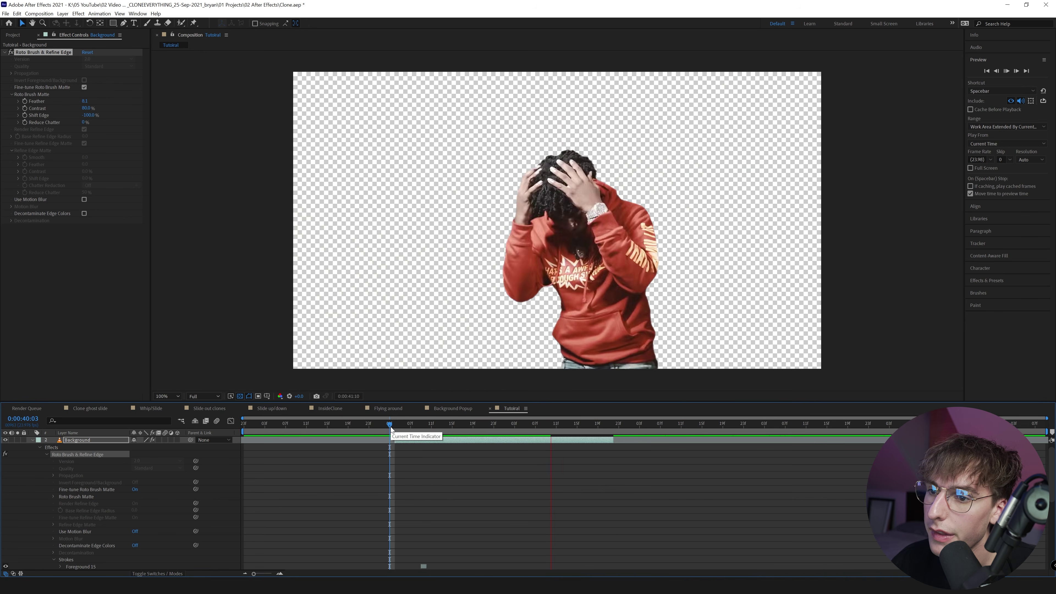
key("space")
key("v")
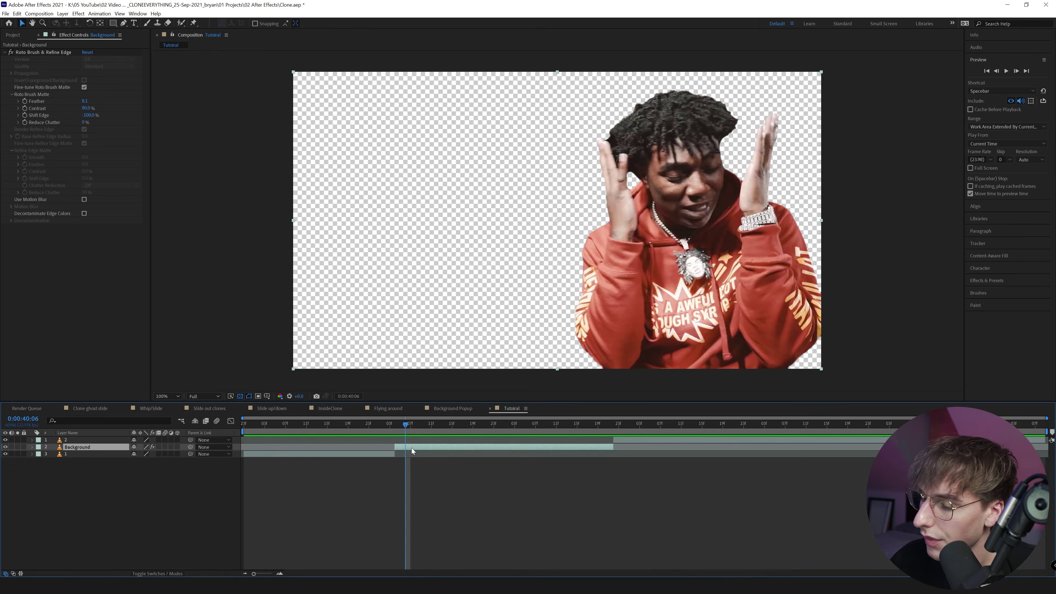
Duplicate the Background layer and delete the Roto Brush & Refine Edge effect from the lower copy
key("ctrl+d")
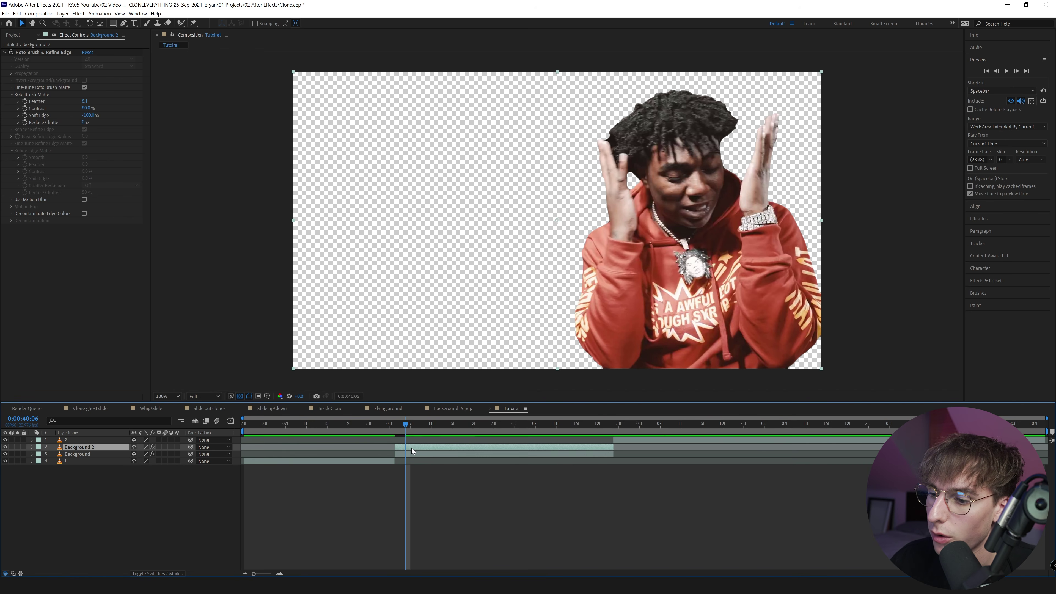
left_click(420, 453)
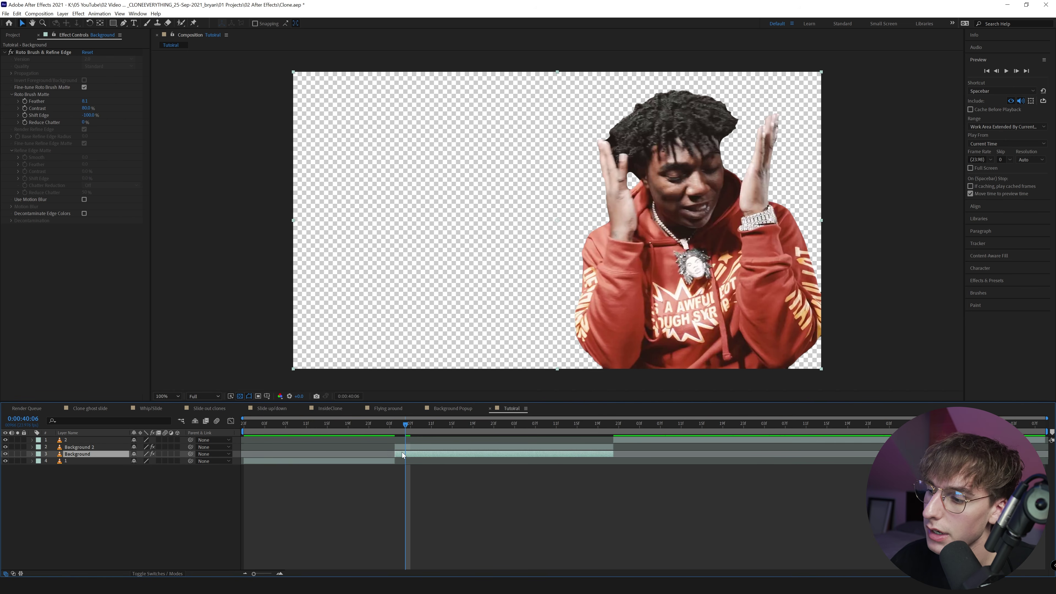
left_click(24, 54)
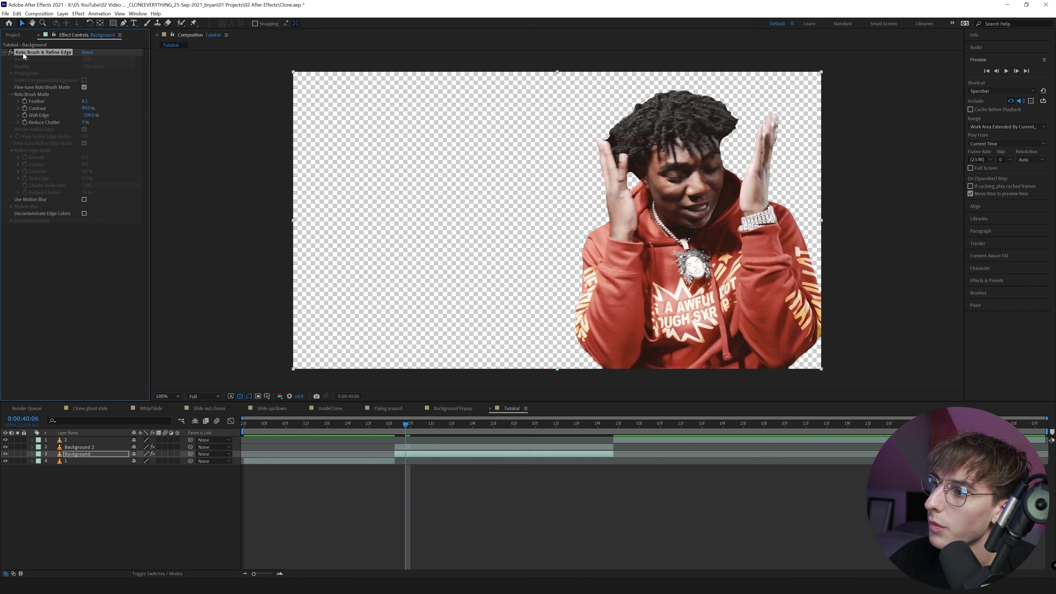
key("Delete")
Rename the upper copy with the cutout "roto"
right_click(82, 447)
left_click(99, 435)
type("roto")
key("Return")
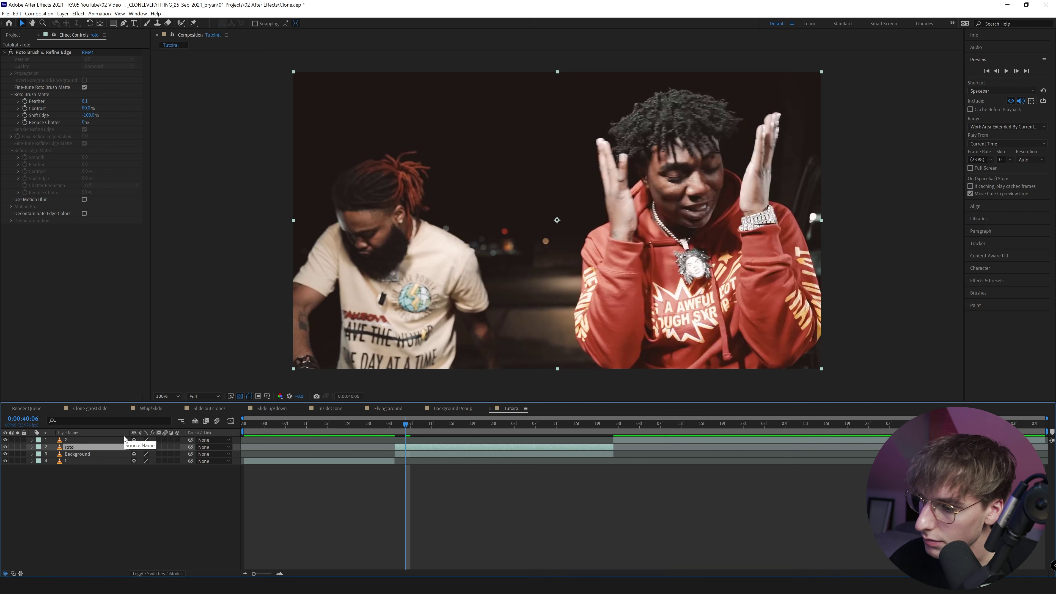
Go to the clip's first frame at 0:00:40:04 and enable motion blur for the composition and the roto layer
left_click(400, 453)
left_click(392, 424)
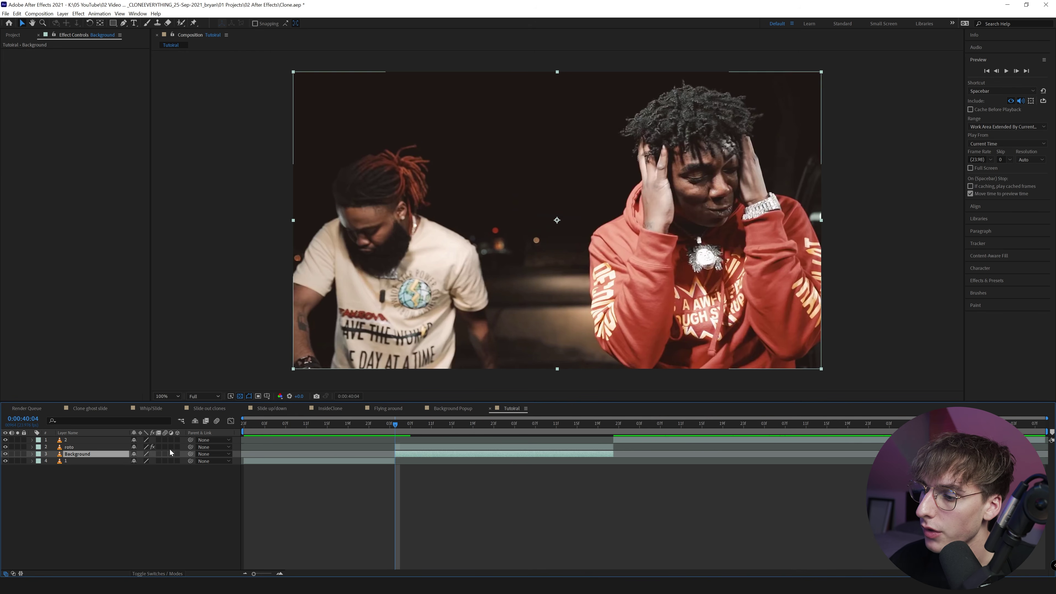
left_click(216, 421)
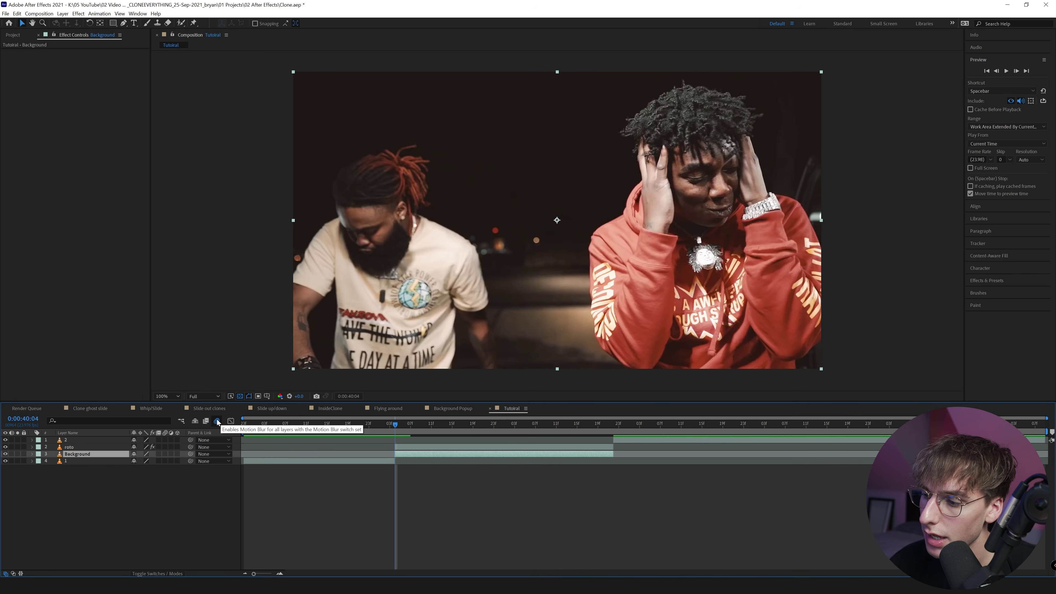
left_click(165, 447)
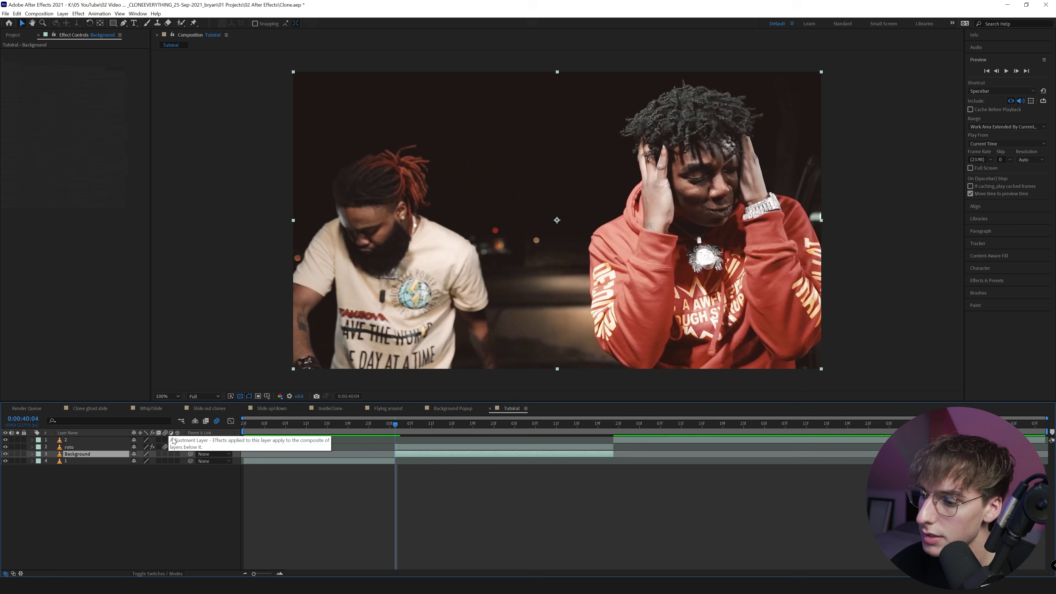
Try a motion blur Shutter Angle of 720° in the composition's advanced settings
left_click(87, 447)
left_click(41, 14)
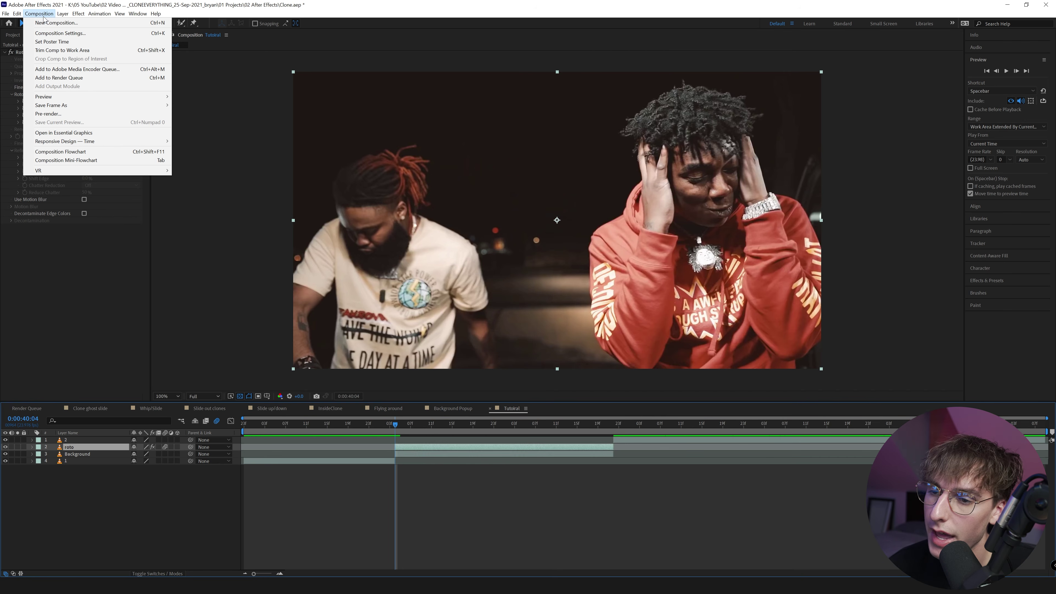
left_click(60, 34)
left_click(642, 206)
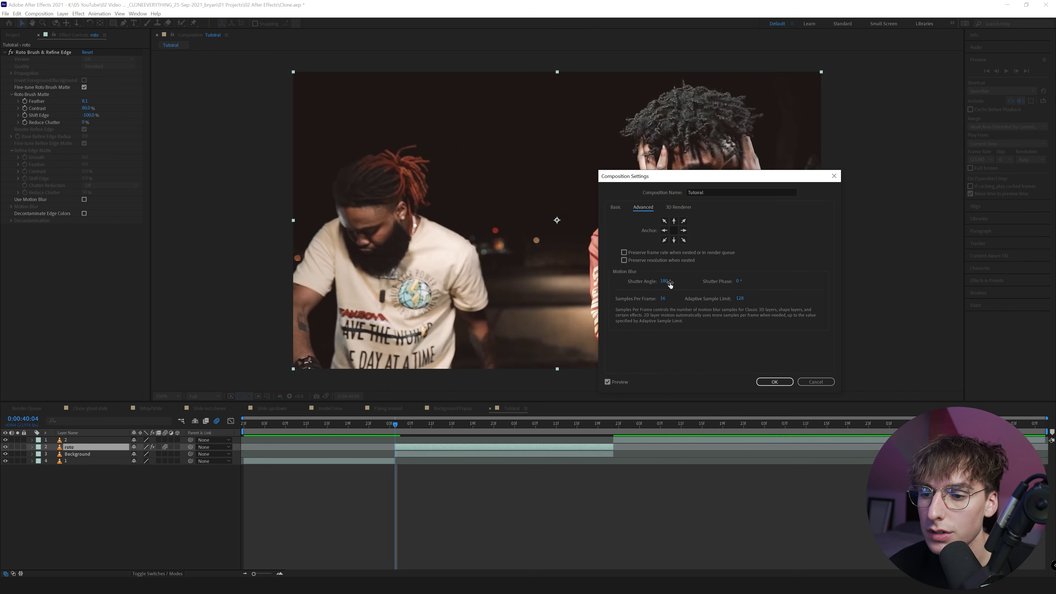
left_click_drag(670, 284, 1036, 291)
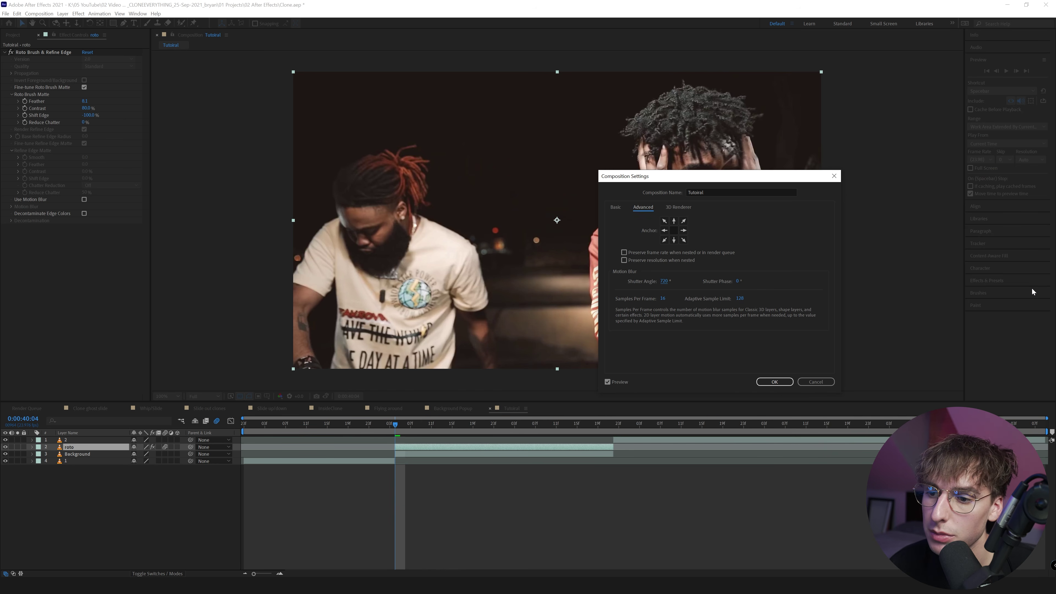
left_click(667, 281)
type("1")
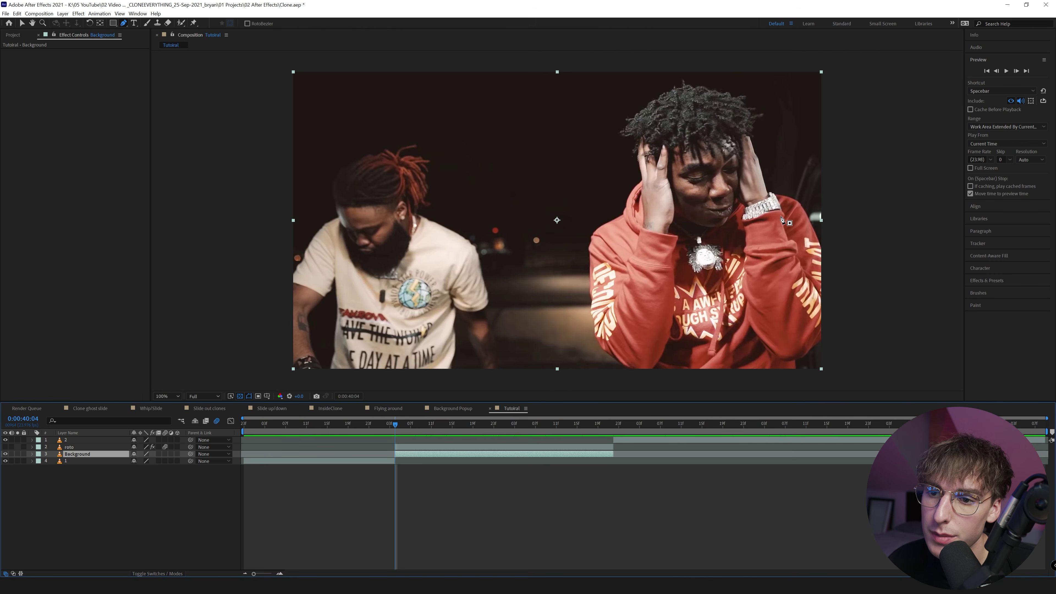
Draw a Pen tool mask around the bracelet on the Background layer and check it with and without the transparency grid
left_click(769, 193)
left_click(746, 209)
left_click(743, 217)
left_click(765, 217)
left_click(783, 210)
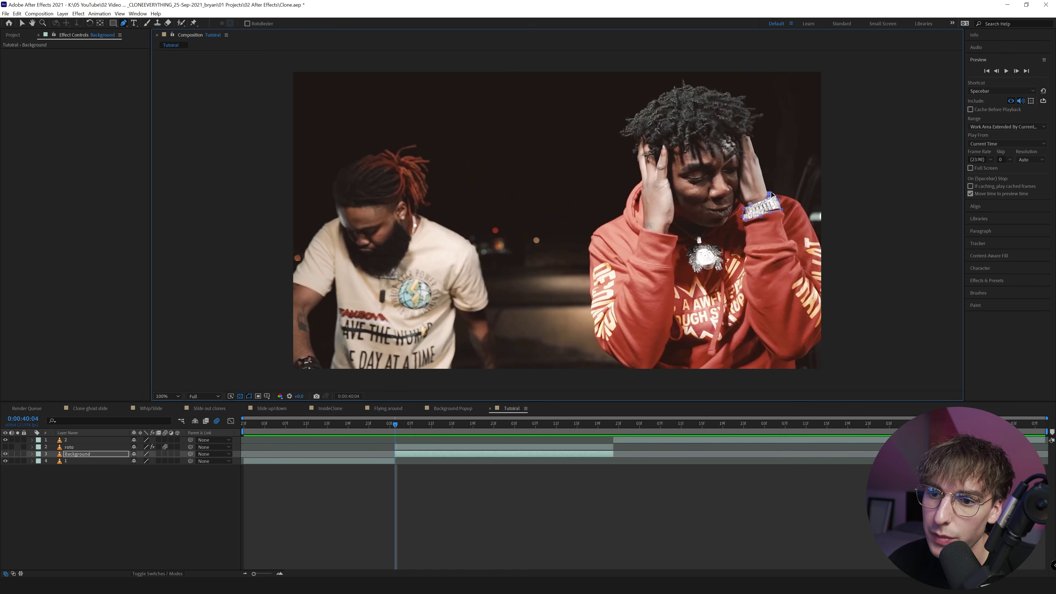
left_click(770, 195)
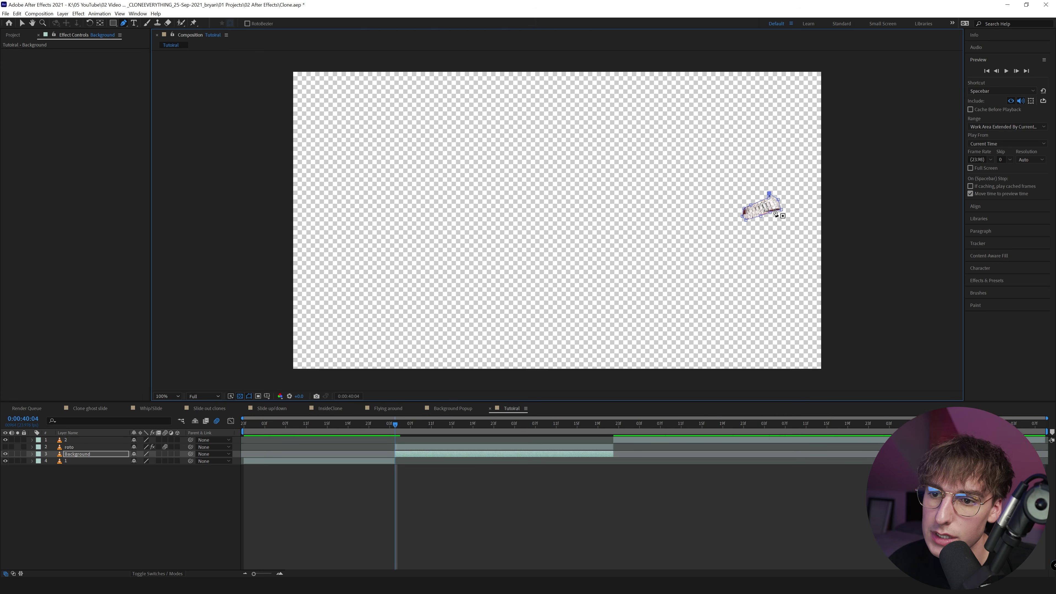
left_click(240, 396)
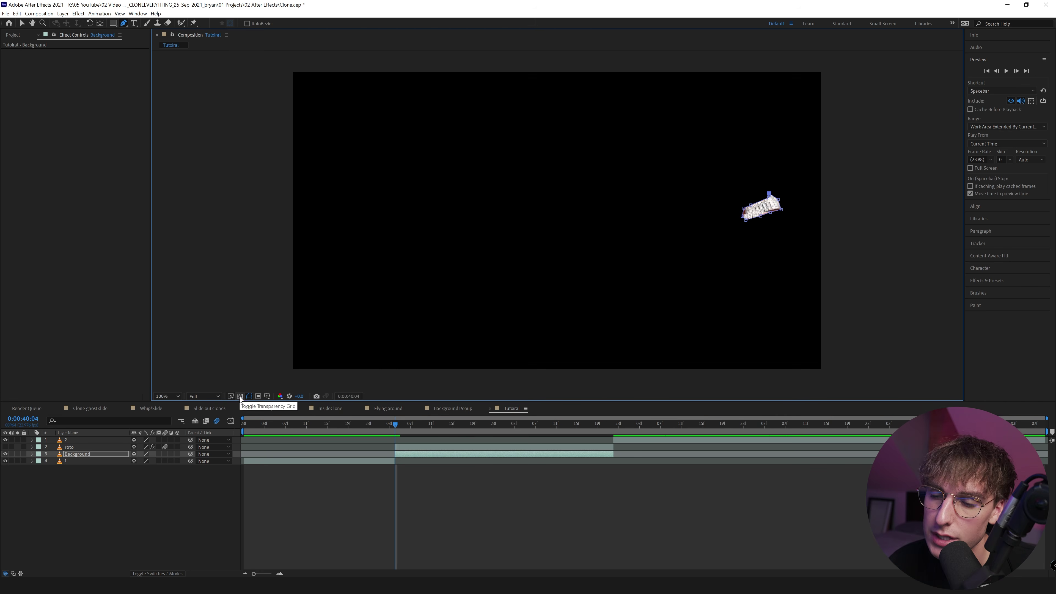
left_click(240, 397)
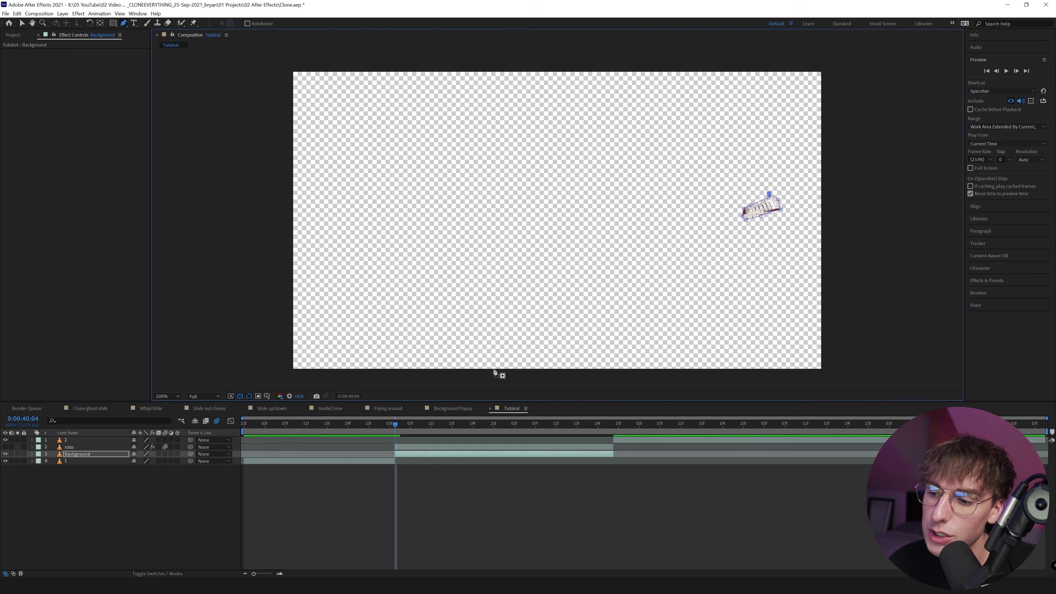
Apply Freeze Frame to the masked Background layer at 0:00:40:04 and check the still at several points along the clip
right_click(402, 454)
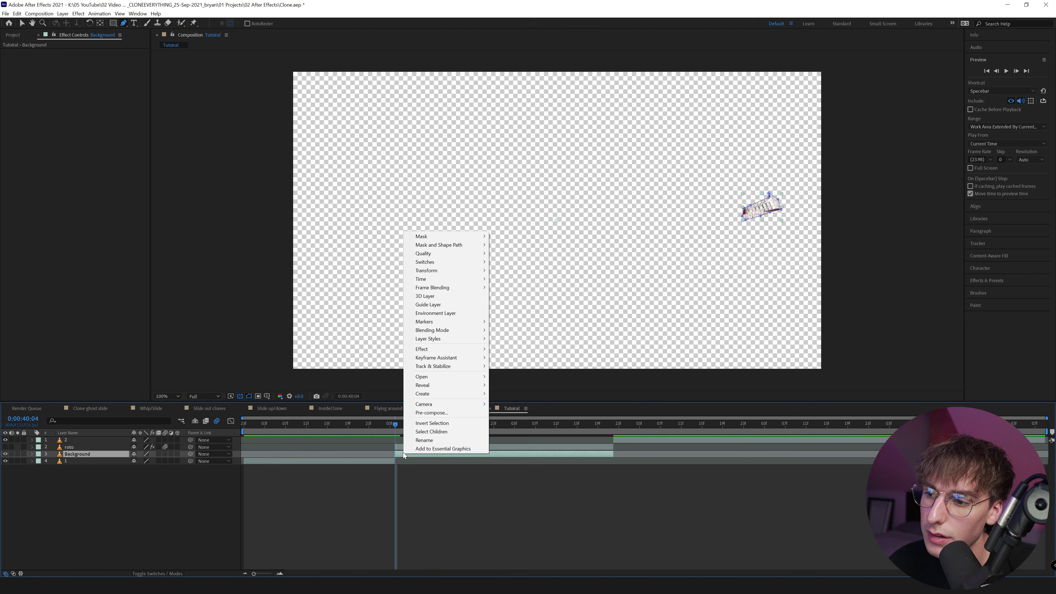
mouse_move(453, 278)
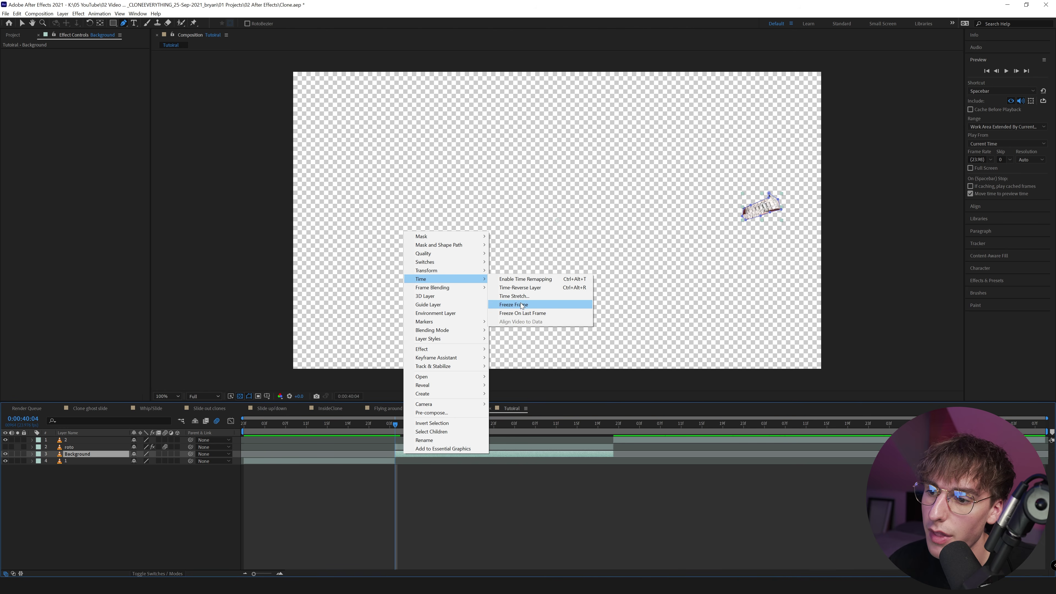
left_click(520, 304)
left_click(401, 424)
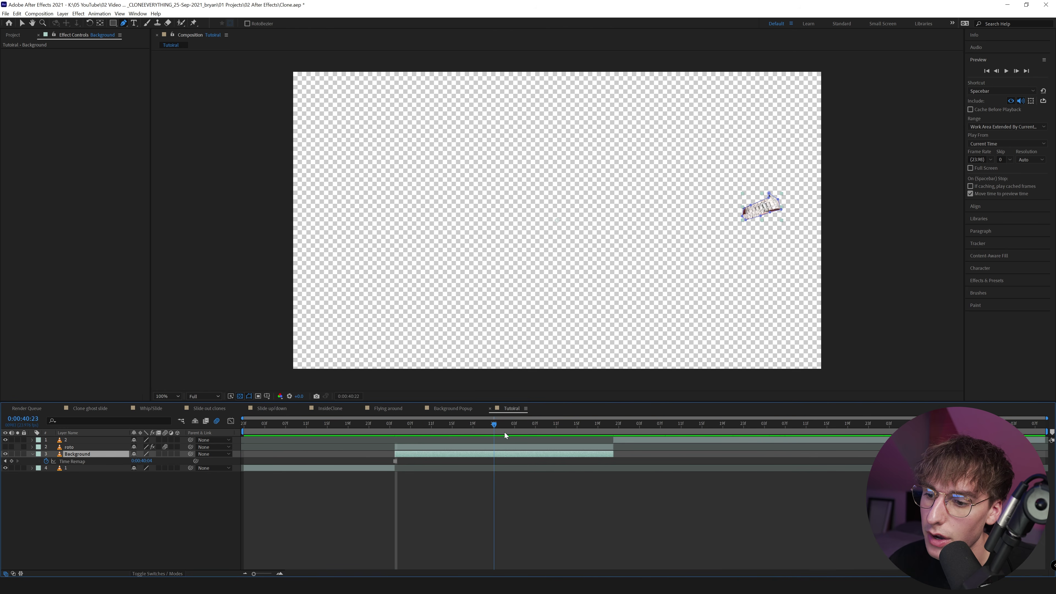
key("k")
left_click(525, 423)
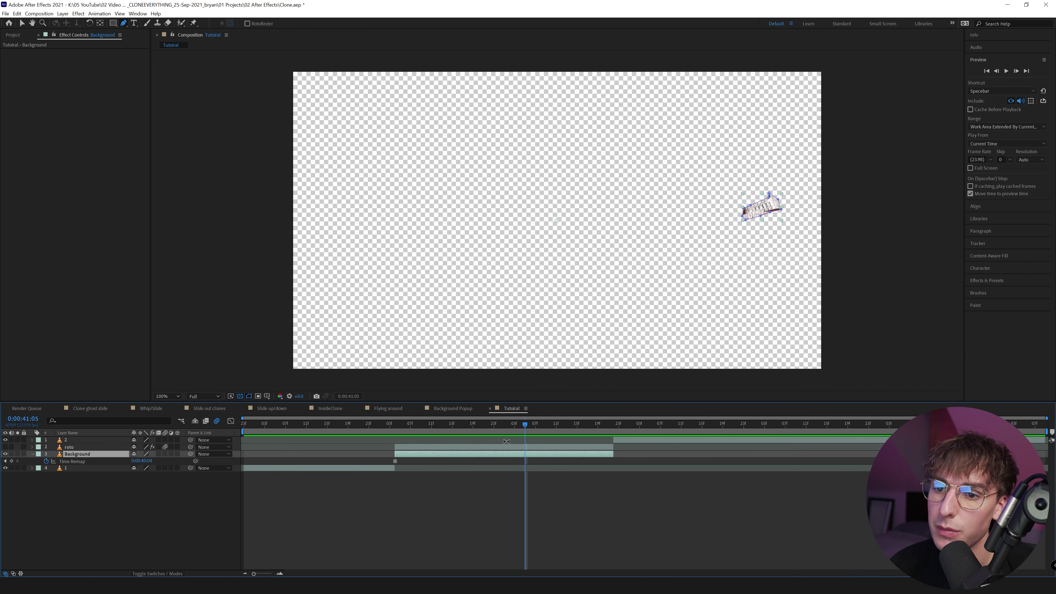
left_click(406, 435)
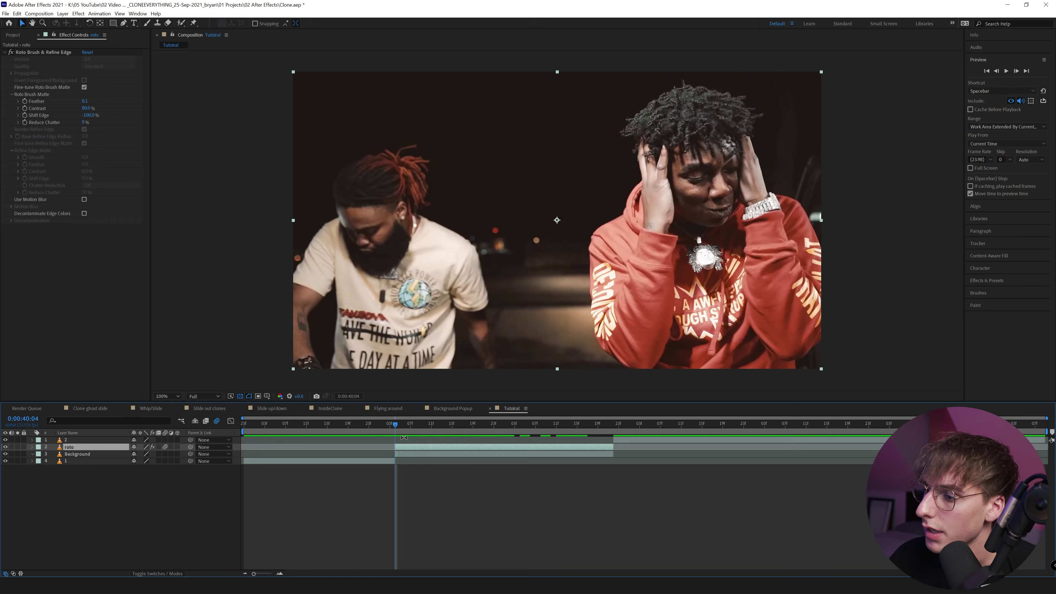
Open the Clone ghost slide composition and play the finished clone effect from the start of the clip
left_click(99, 408)
left_click_drag(396, 423, 390, 424)
key("space")
key("space")
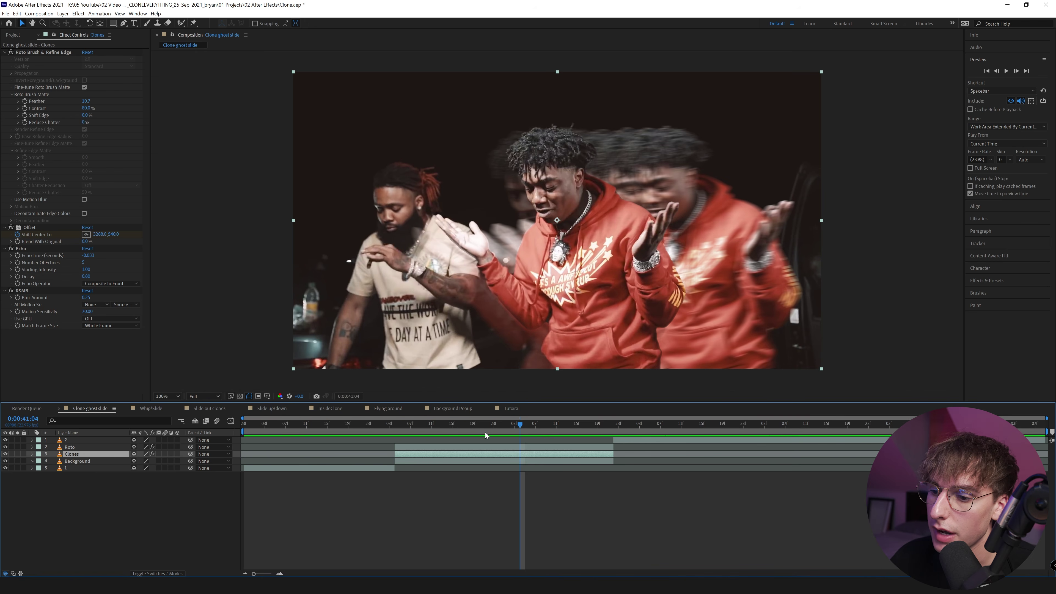
Replay the finished ghost slide effect from 0:00:40:02
left_click(384, 428)
key("space")
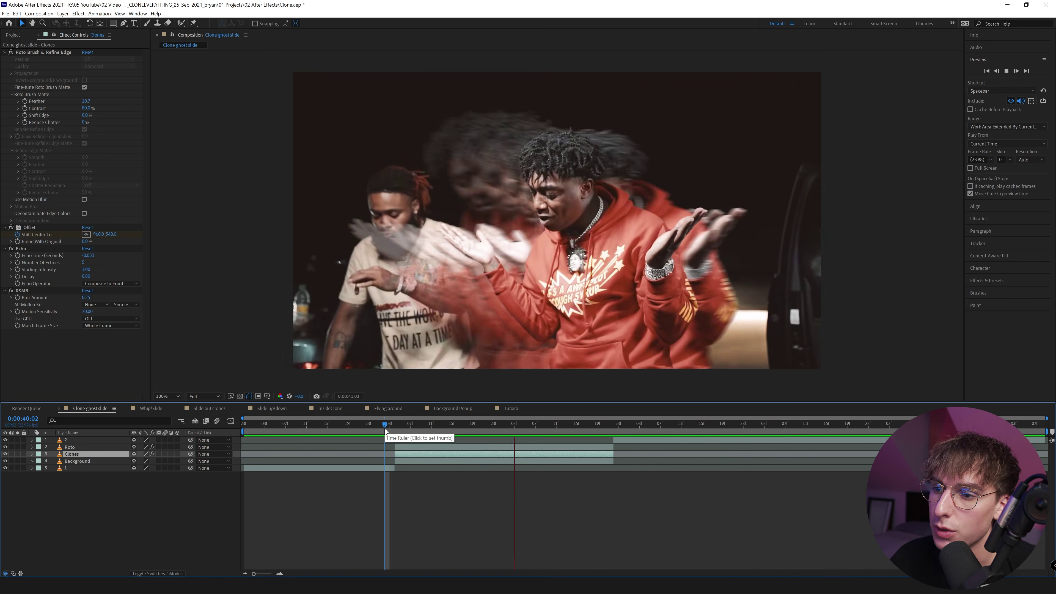
key("space")
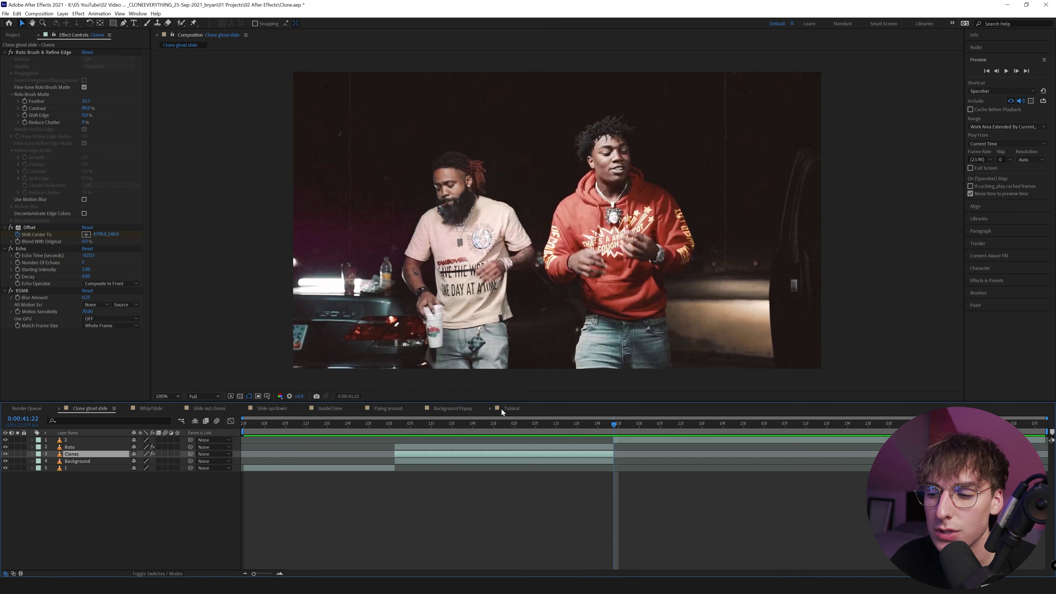
In the Tutorial composition, duplicate the roto layer, place the copy below the original and rename it "ghost trail"
left_click(511, 408)
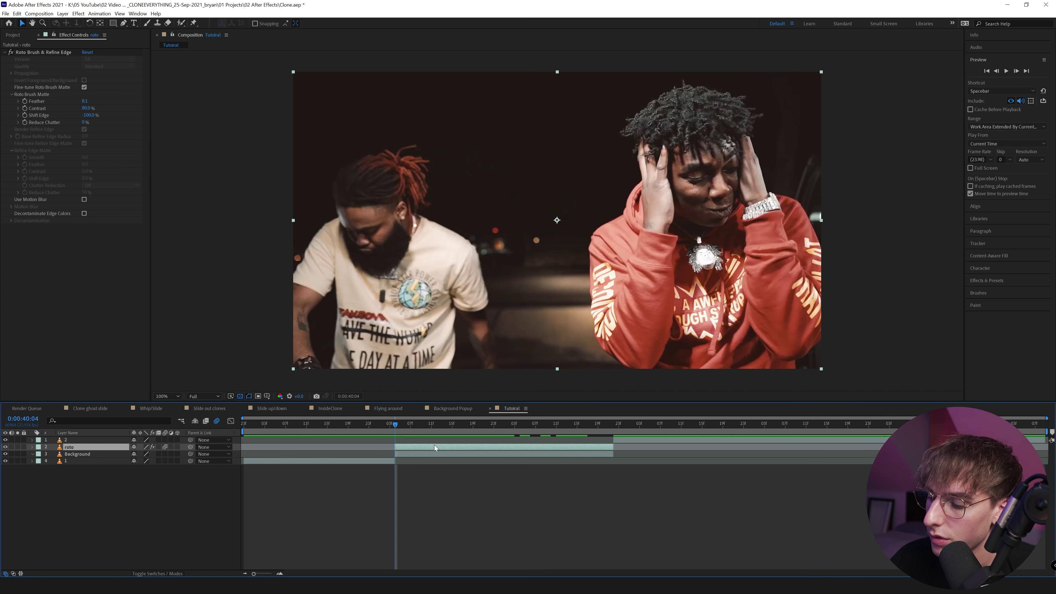
key("ctrl+d")
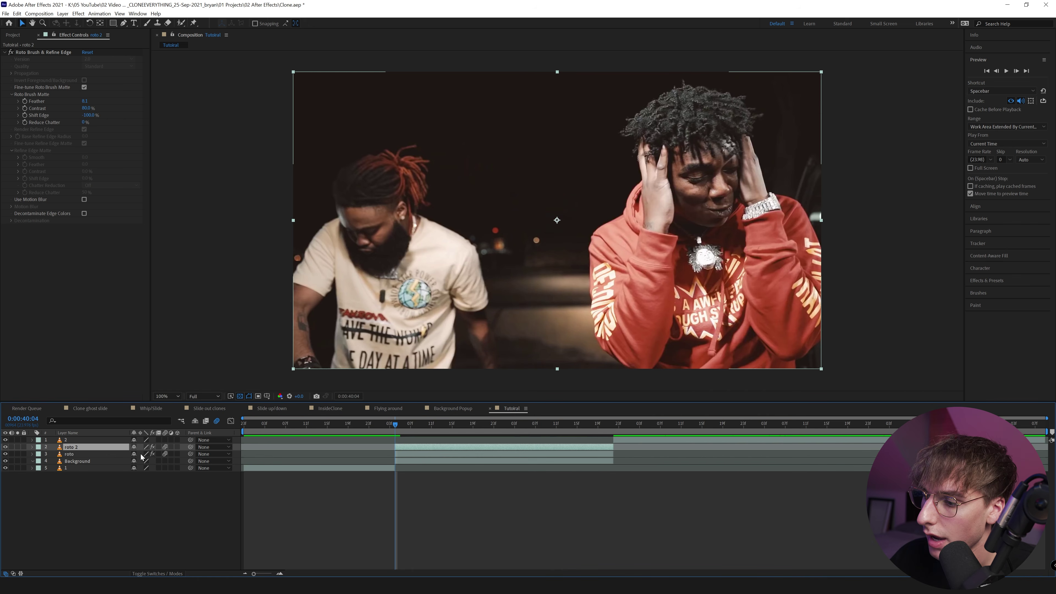
left_click_drag(84, 448, 77, 456)
right_click(76, 455)
left_click(89, 440)
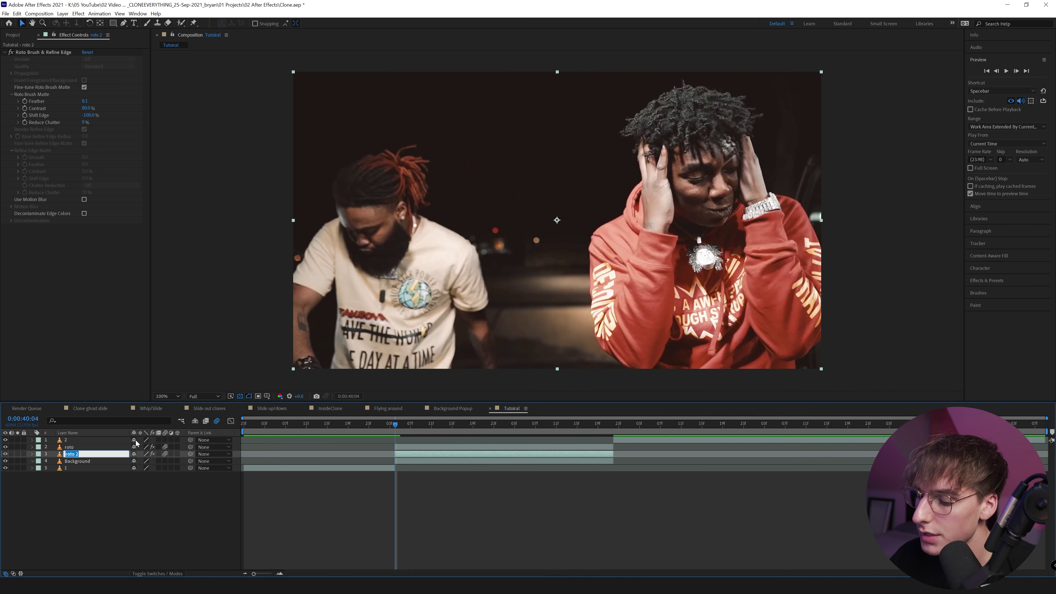
type("ghost trail")
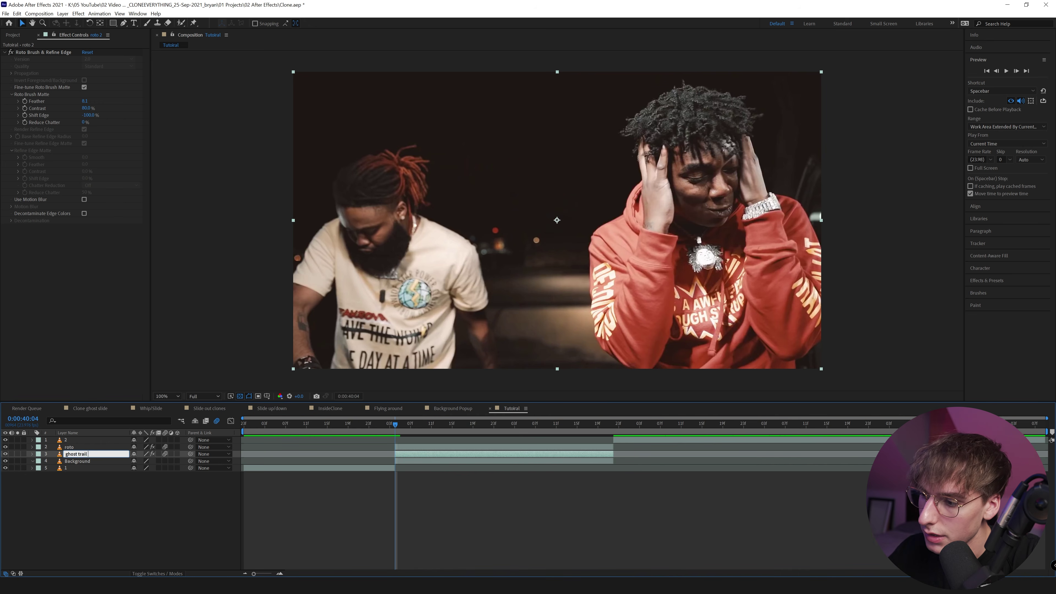
key("Return")
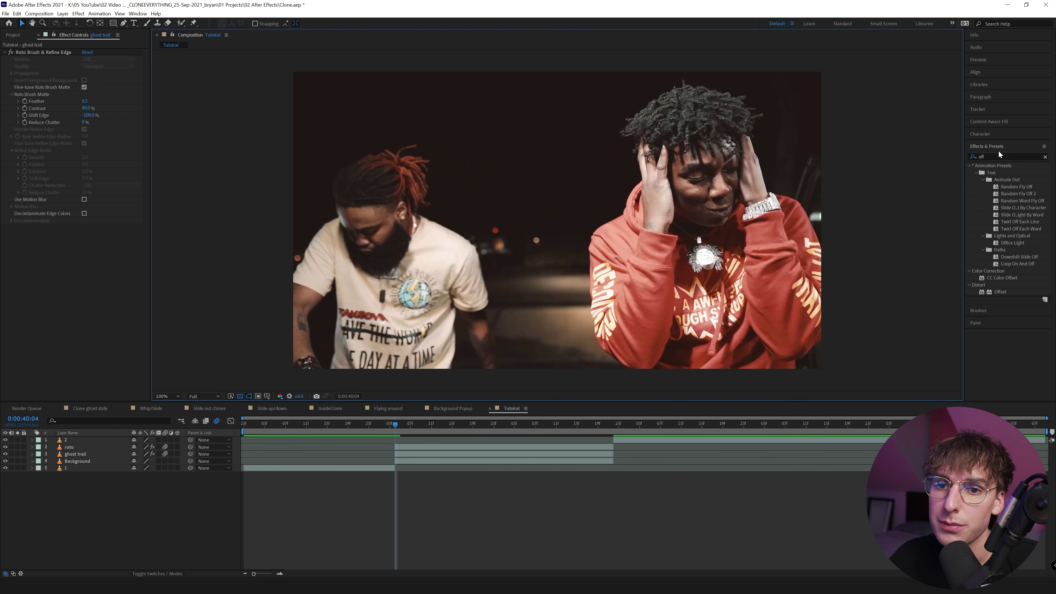
Apply the Offset effect to the ghost trail layer and test shifting its center horizontally, undoing the test shift
left_click_drag(1000, 292, 412, 454)
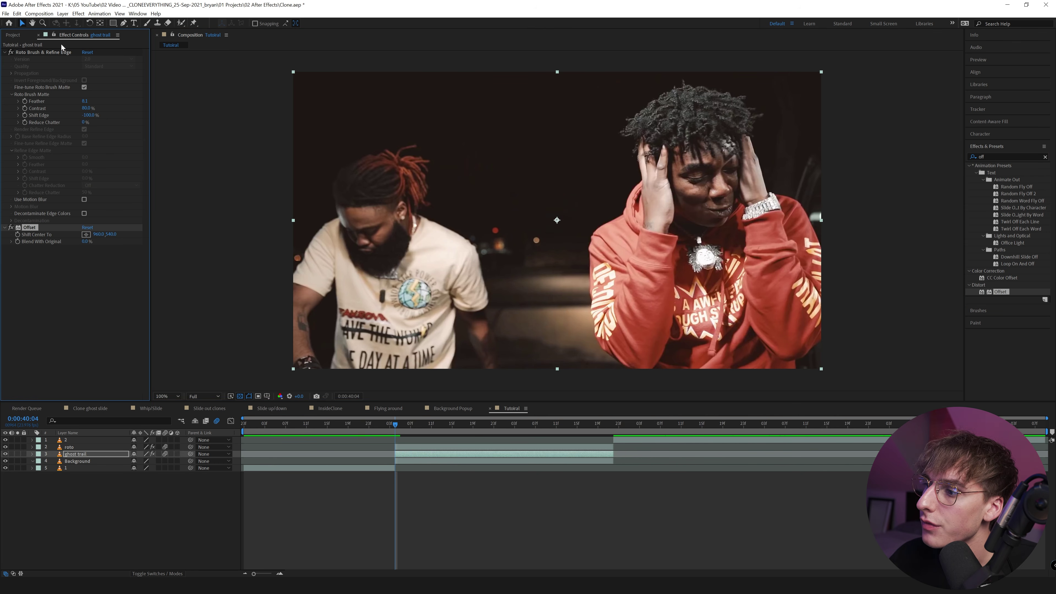
left_click_drag(97, 235, 47, 236)
key("ctrl+z")
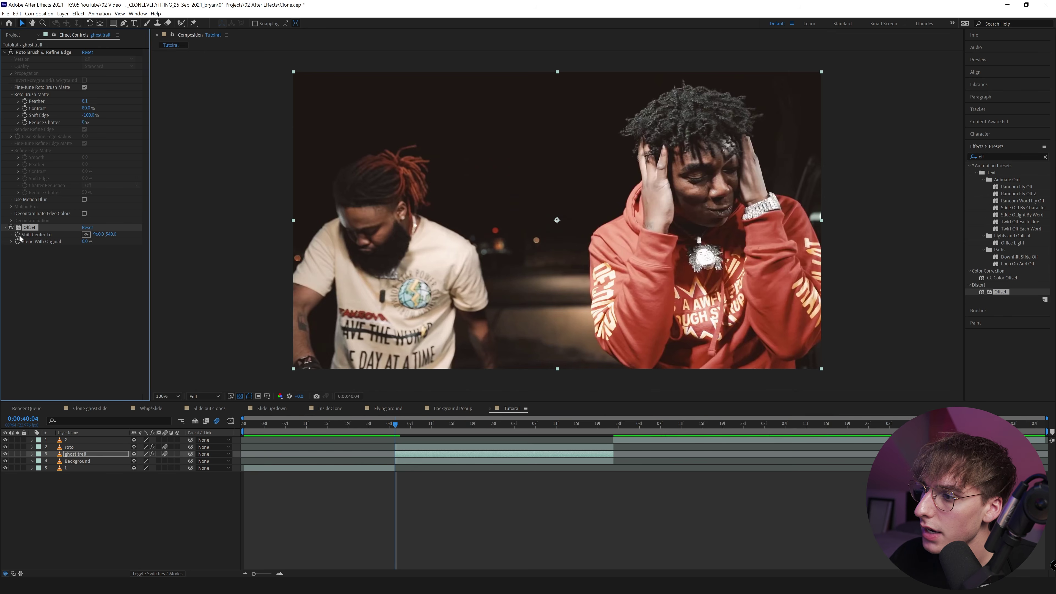
Keyframe the Offset's Shift Center To from 960, 540 at 0:00:40:04 to 4802, 540 at 0:00:41:21
left_click_drag(415, 421, 609, 435)
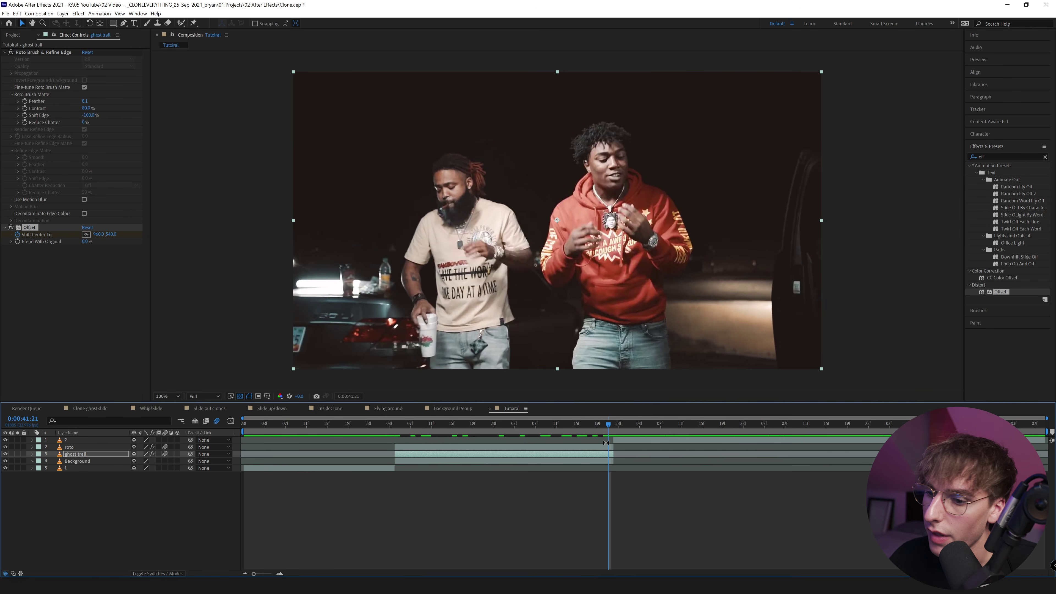
mouse_move(99, 234)
left_mouse_down()
mouse_move(815, 265)
mouse_move(600, 262)
mouse_move(802, 262)
left_mouse_up()
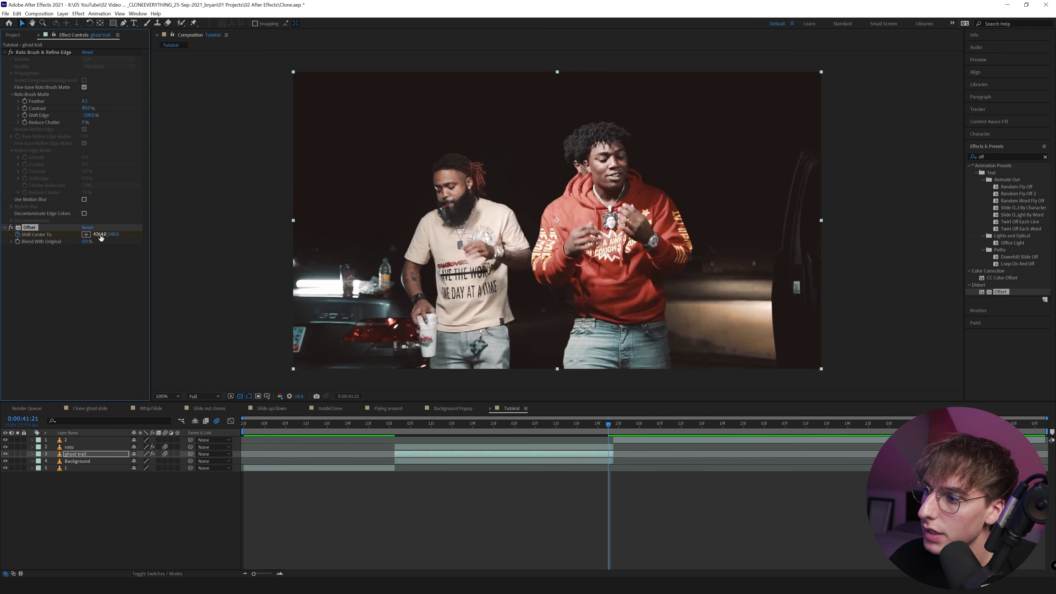
left_click_drag(101, 236, 117, 234)
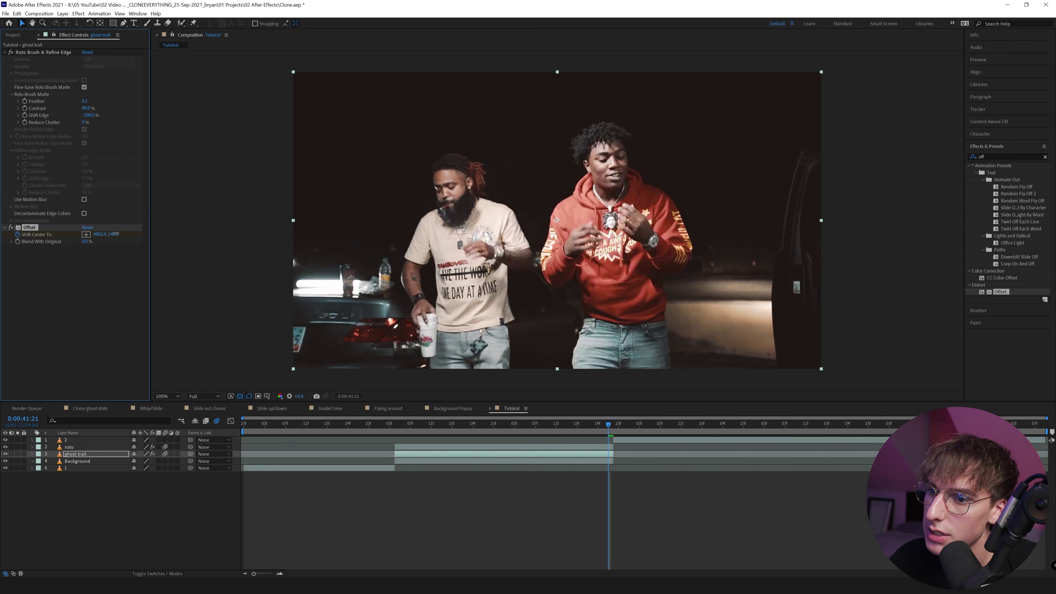
Reveal the ghost trail layer's keyframes and apply Easy Ease to both Shift Center To keyframes
left_click(544, 453)
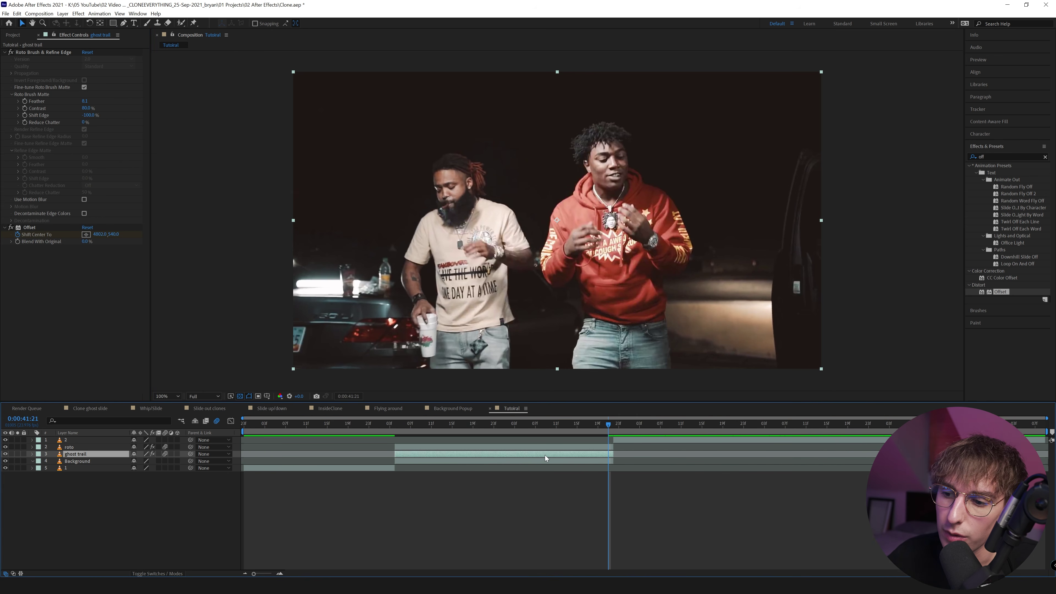
key("u")
left_click_drag(616, 467, 385, 471)
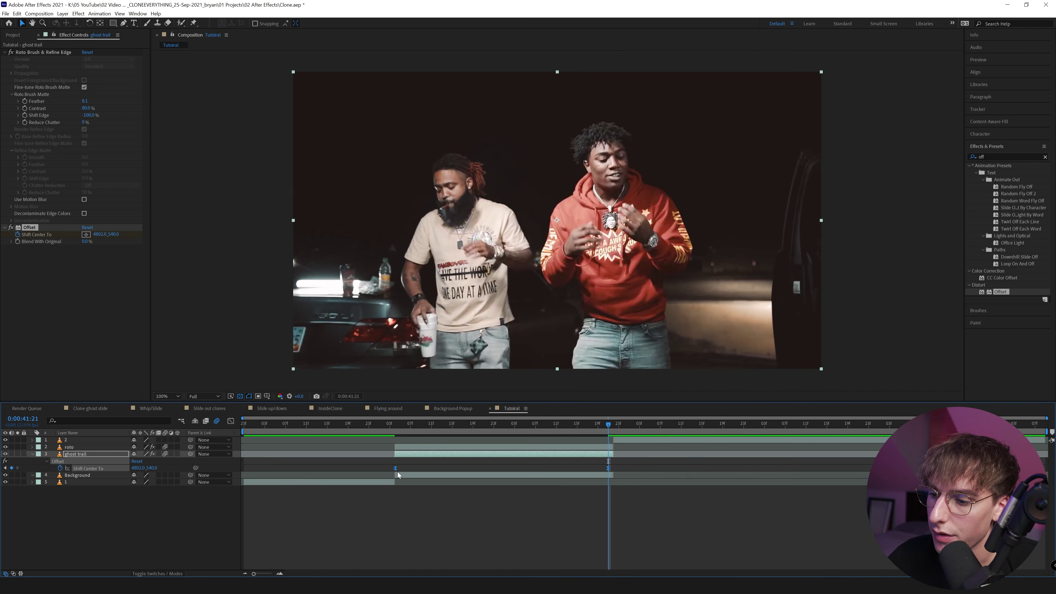
right_click(395, 469)
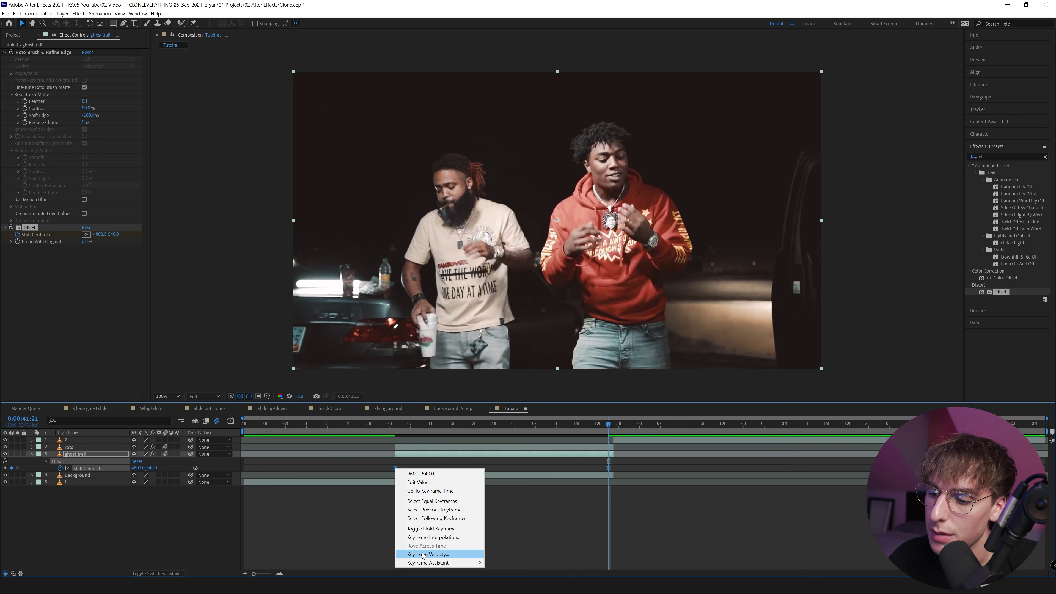
mouse_move(424, 564)
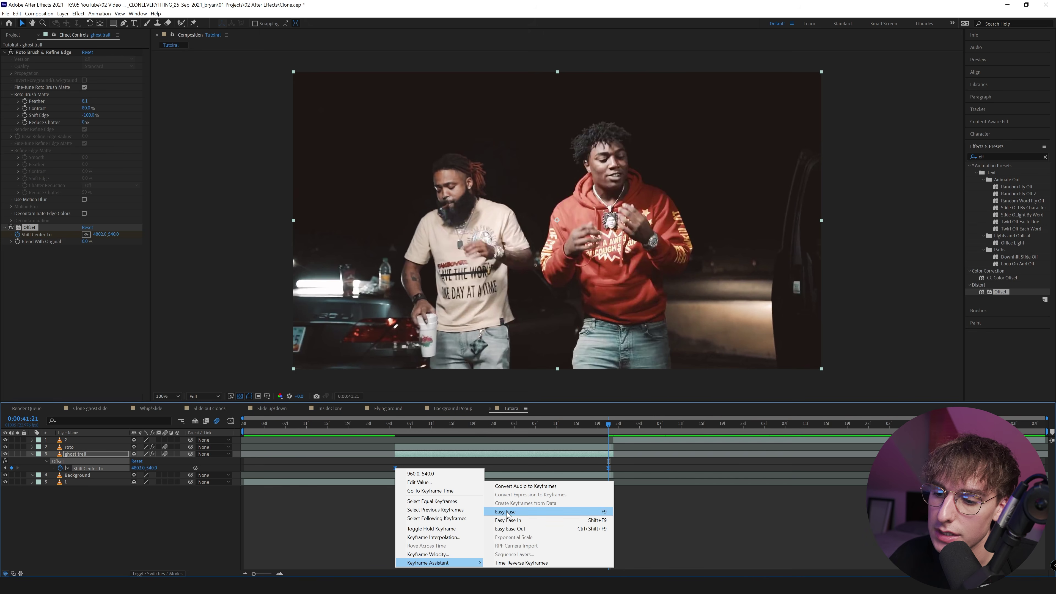
Play the sliding clone from 0:00:40:02 and inspect it at 0:00:40:20
left_click(386, 428)
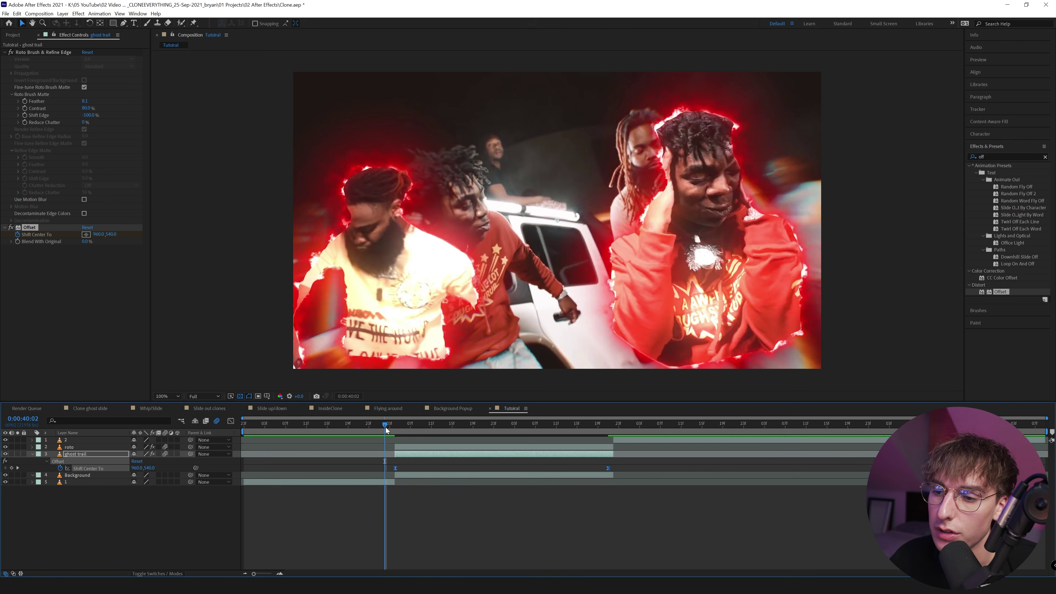
key("space")
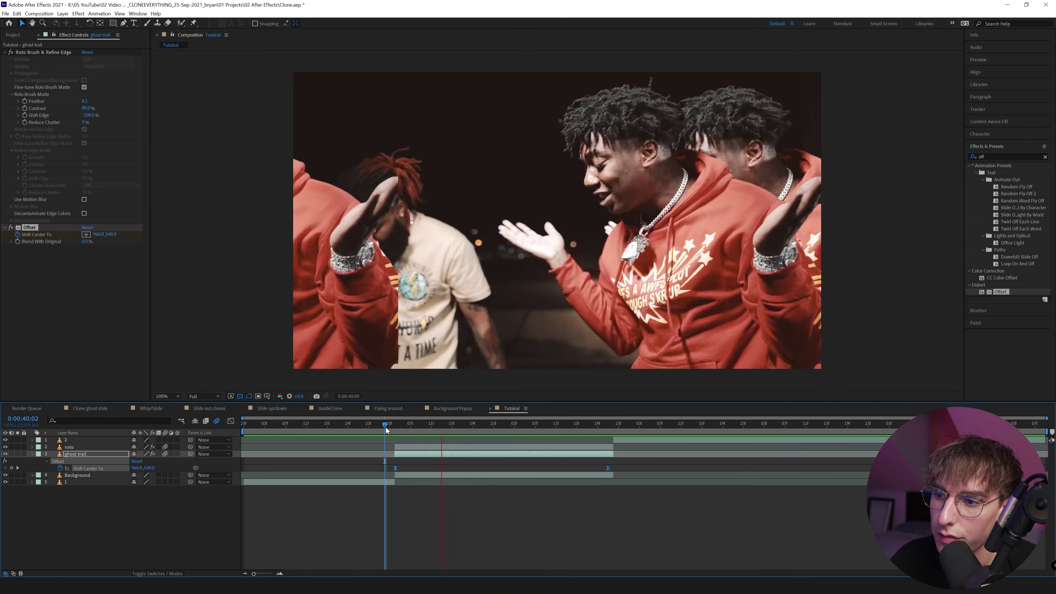
key("space")
left_click_drag(389, 430, 478, 434)
Apply the Echo effect to the ghost trail layer below Offset and set its Echo Operator to Composite In Front
left_click(1006, 155)
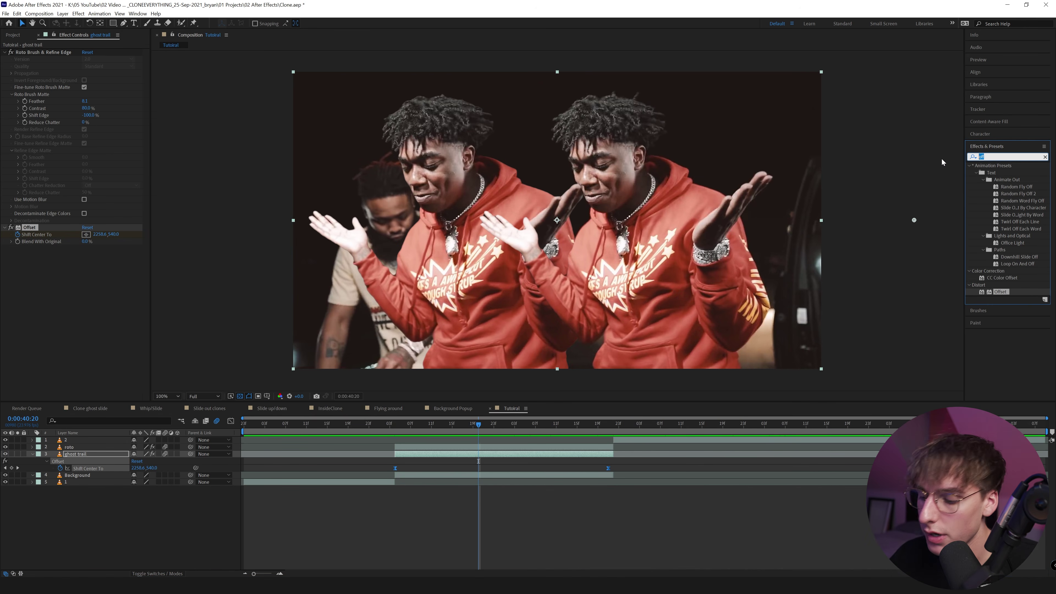
type("echo")
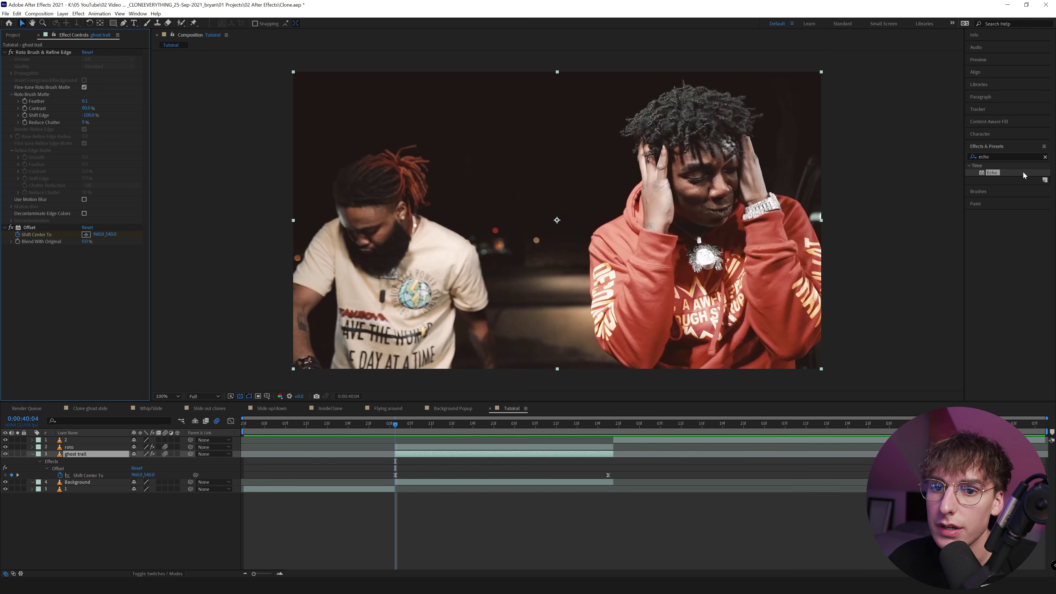
left_click_drag(992, 172, 130, 287)
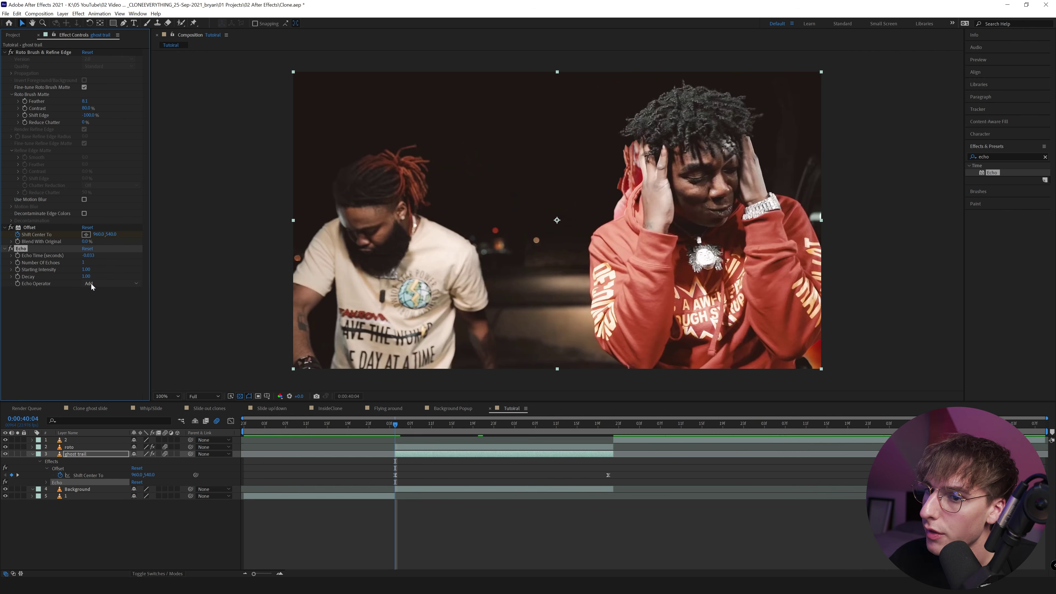
mouse_move(407, 428)
left_mouse_down()
mouse_move(498, 435)
mouse_move(473, 429)
left_mouse_up()
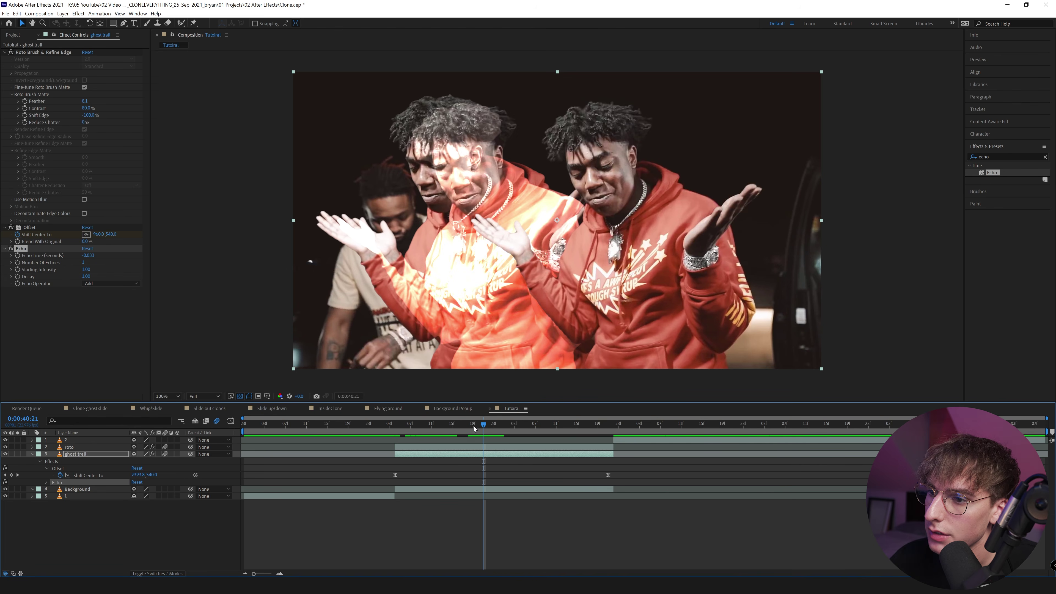
left_click(105, 285)
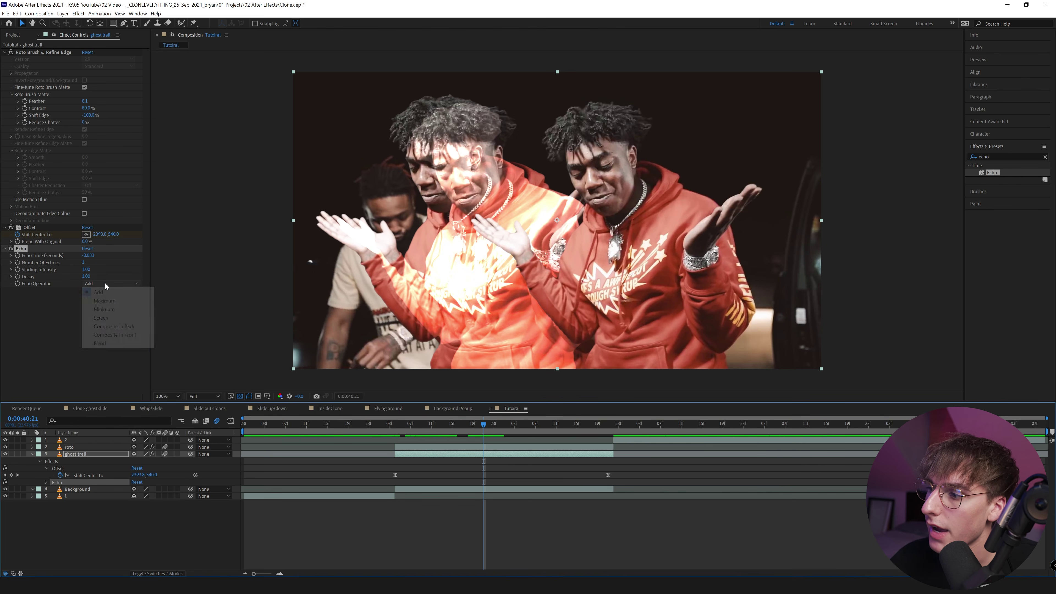
left_click(113, 335)
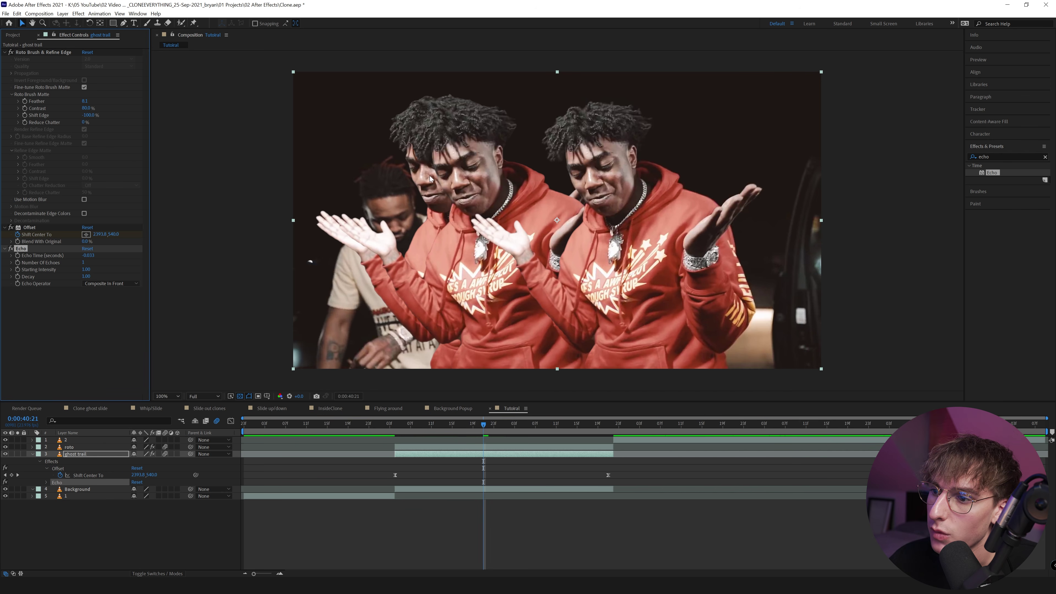
Set the Echo effect's Number Of Echoes to 5 and its Decay to 0.80
left_click(84, 262)
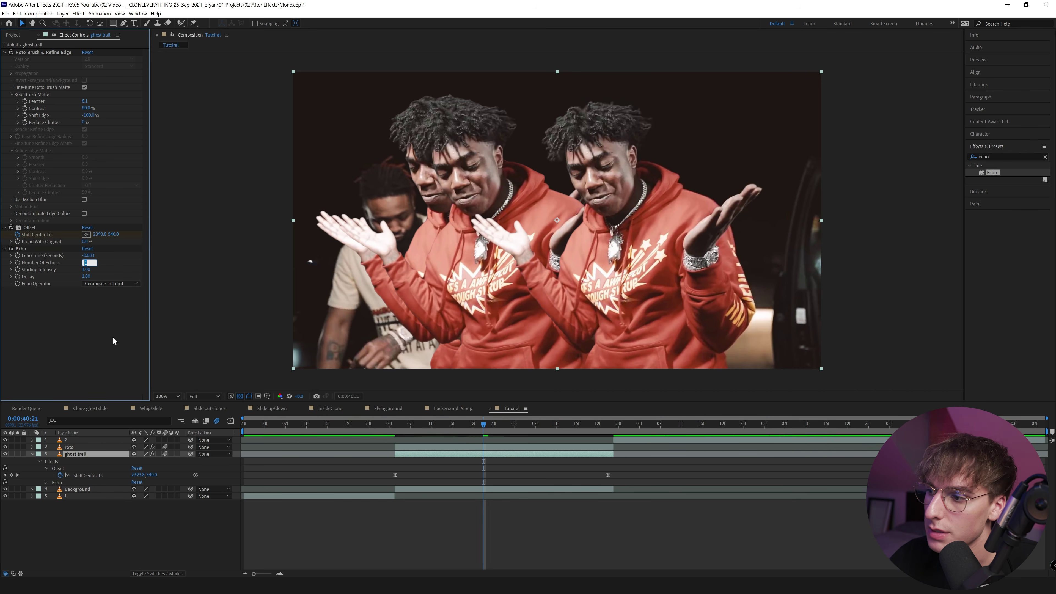
key("Return")
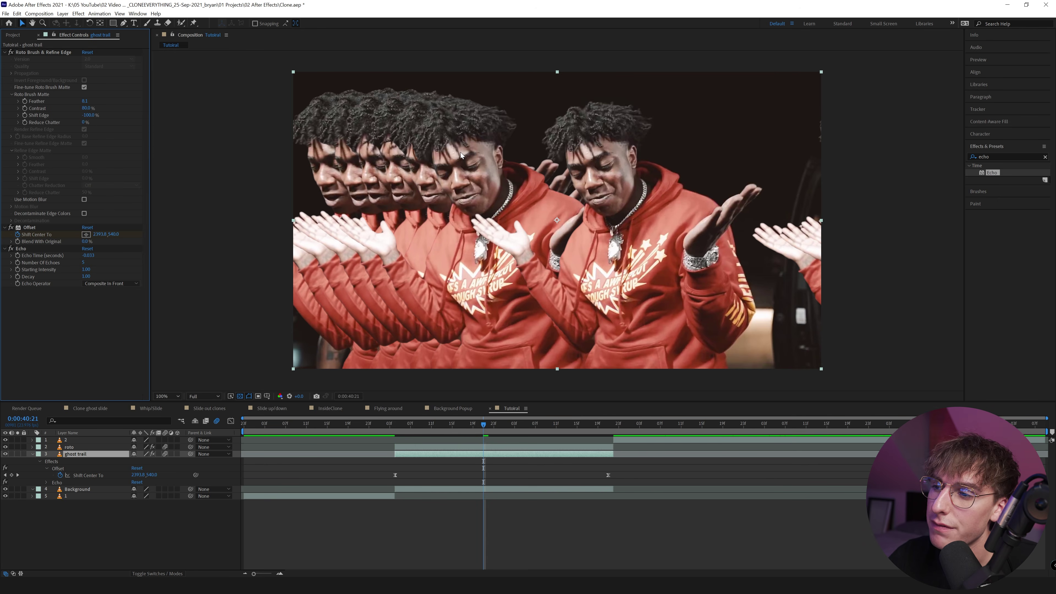
left_click(87, 276)
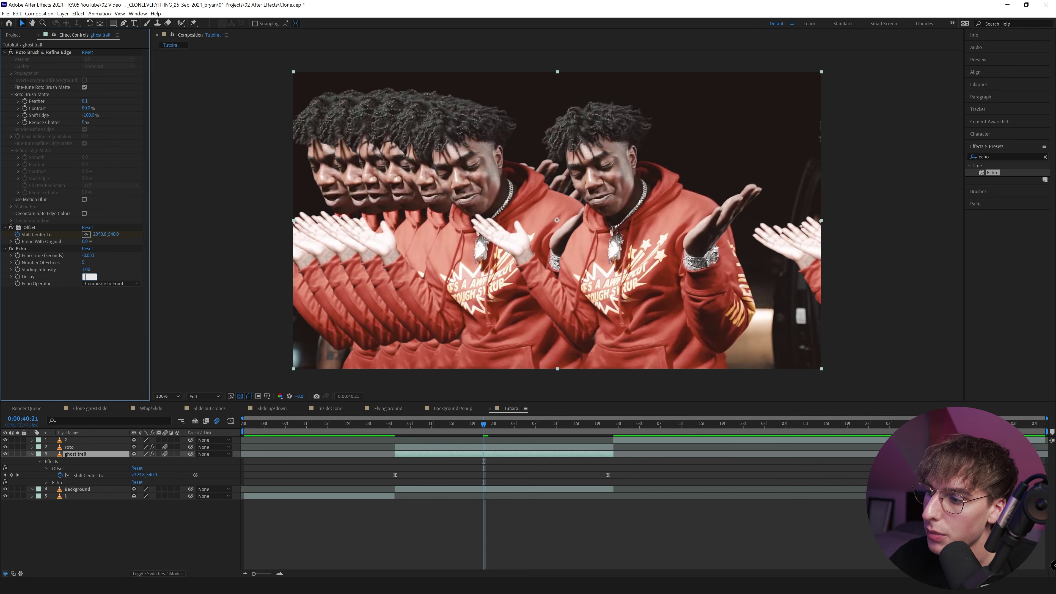
key("Return")
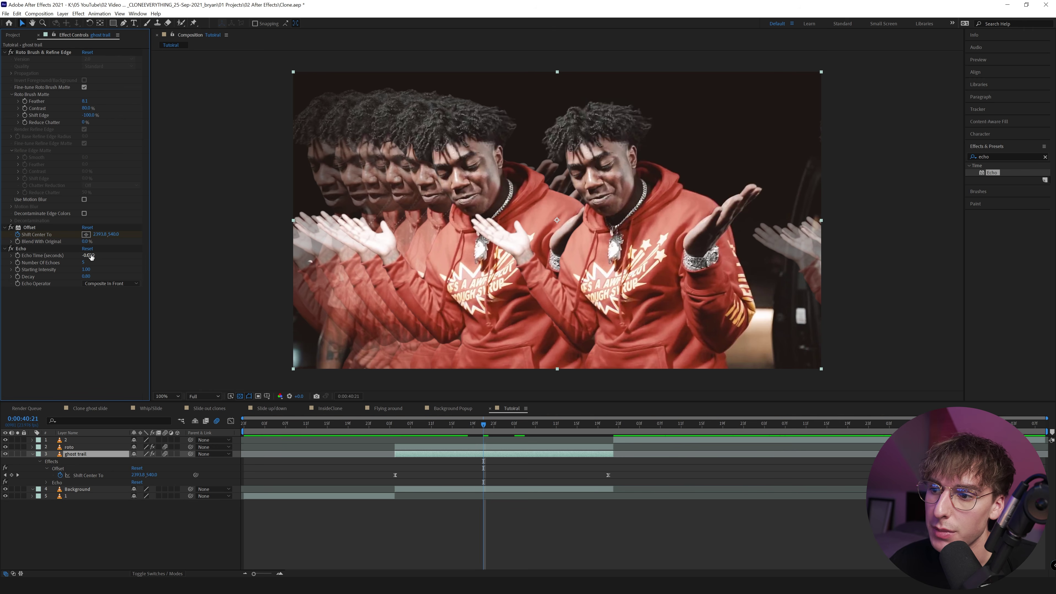
Play the fading echo trail from 0:00:40:03 and inspect it at 0:00:40:22
left_click(390, 424)
key("space")
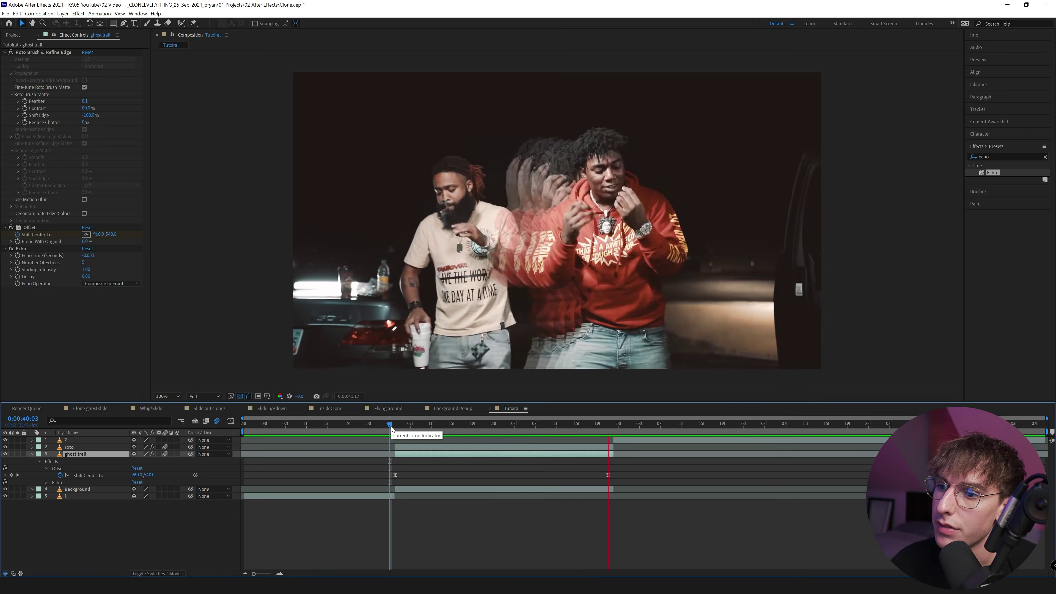
left_click(474, 431)
left_click_drag(474, 431, 489, 431)
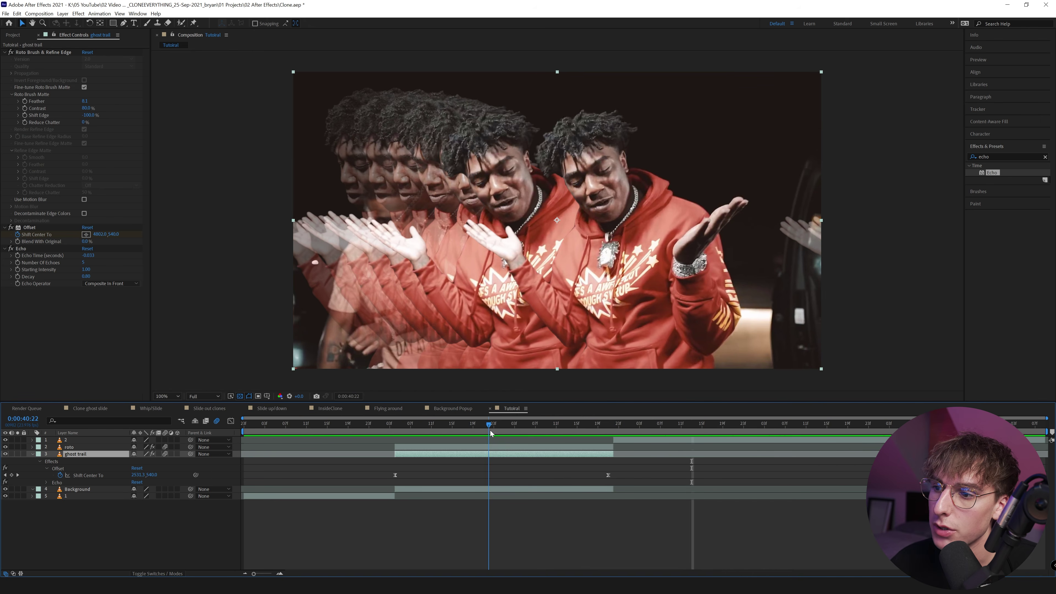
left_click(217, 421)
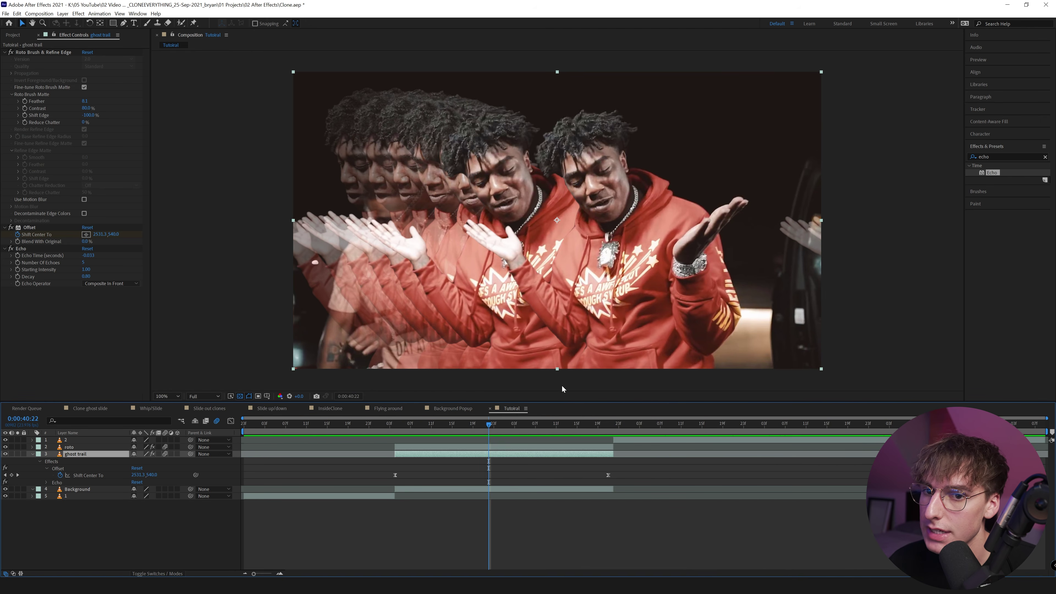
Apply CC Force Motion Blur to the ghost trail layer below Echo and check the blur at 0:00:40:15 and 0:00:40:04
double_click(997, 156)
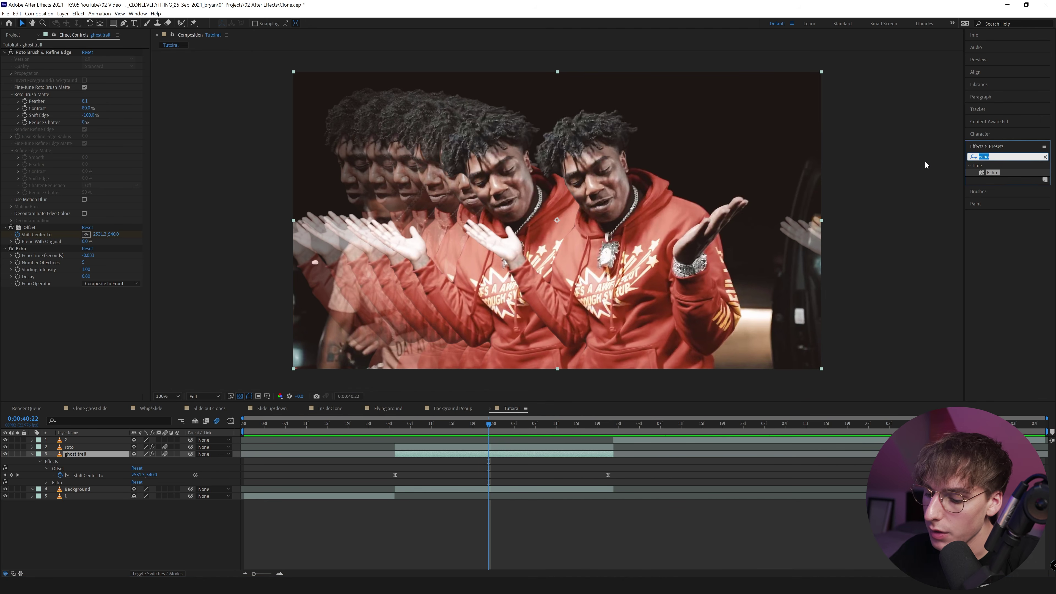
type("r")
key("BackSpace")
type("forc")
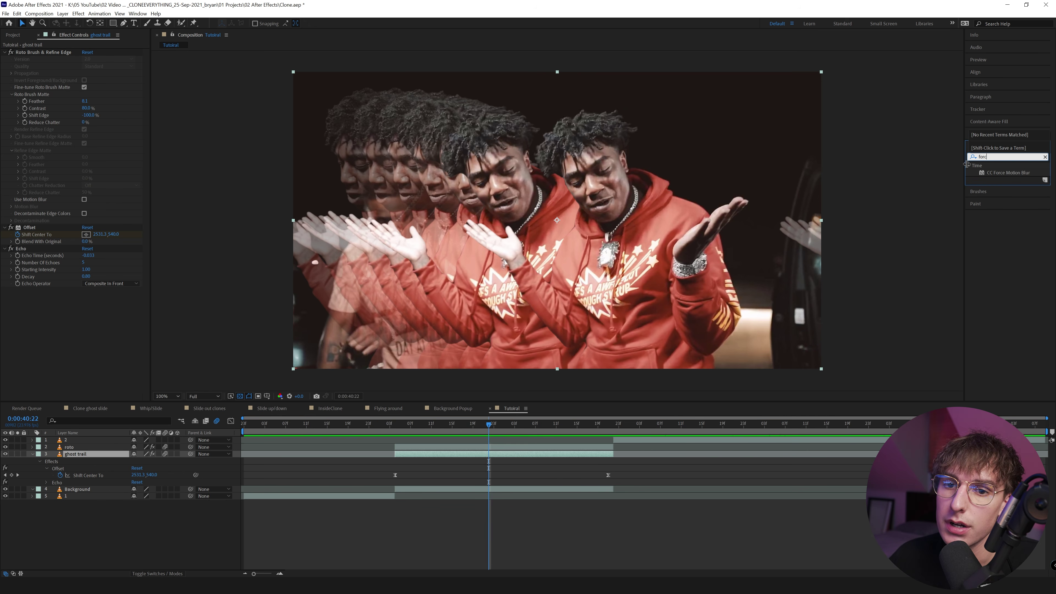
left_click_drag(988, 173, 99, 327)
left_click(453, 424)
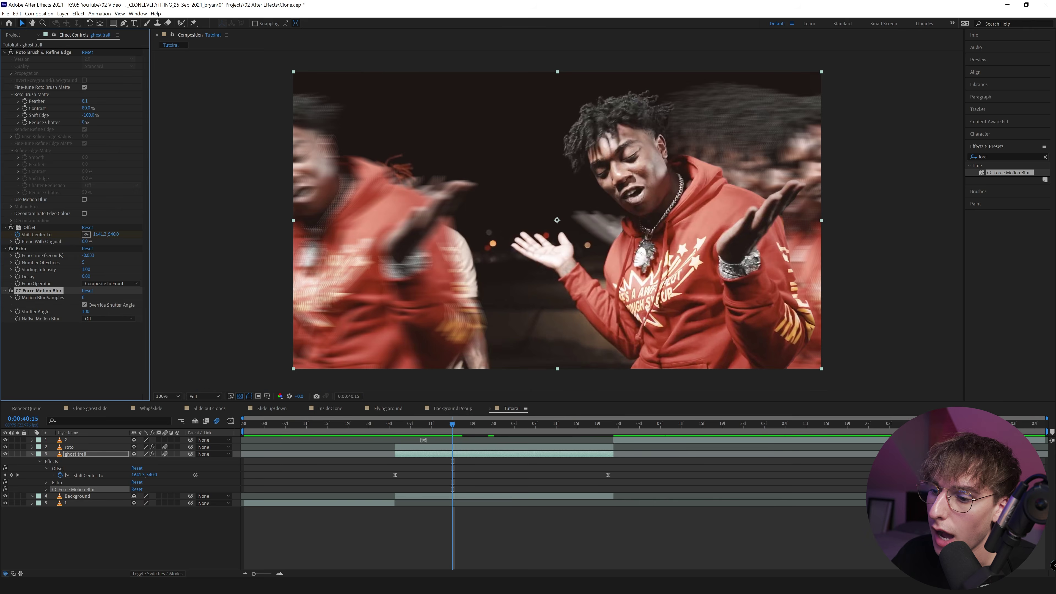
left_click(395, 431)
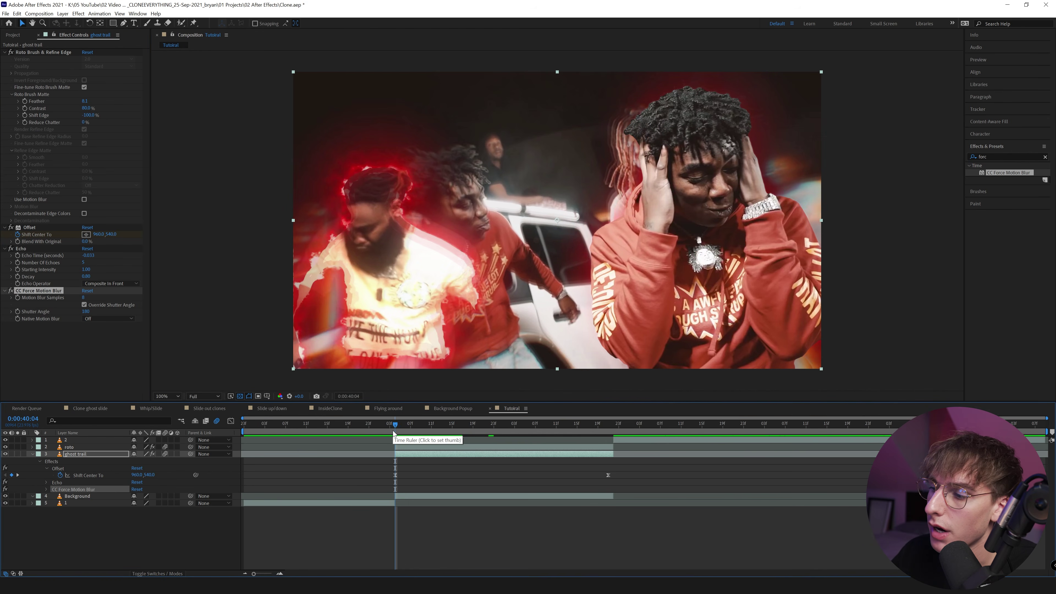
Play the force-blurred trail, delete CC Force Motion Blur from the ghost trail layer and apply RSMB instead
key("space")
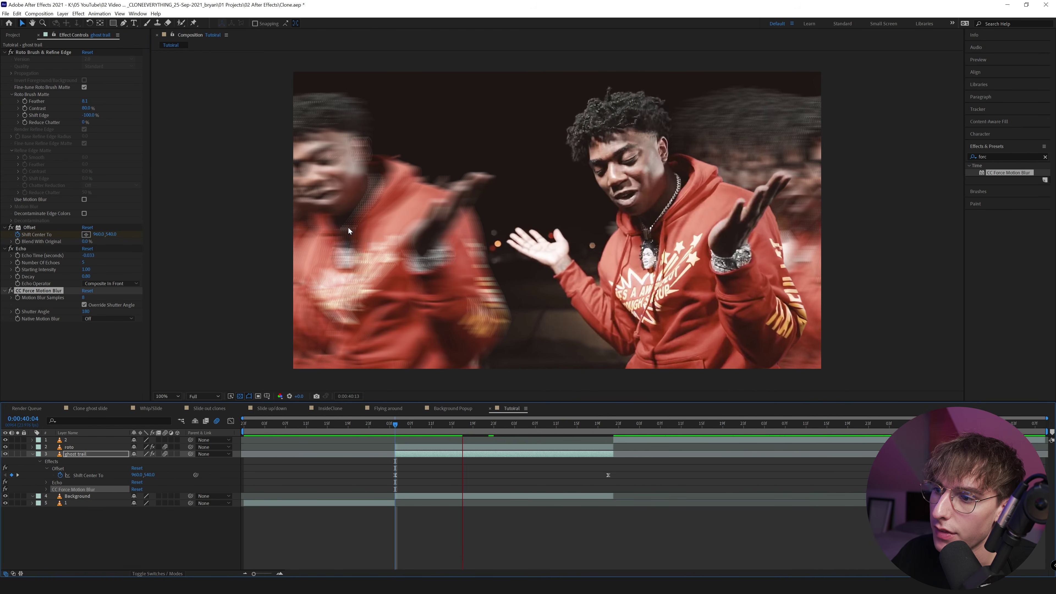
key("space")
key("Delete")
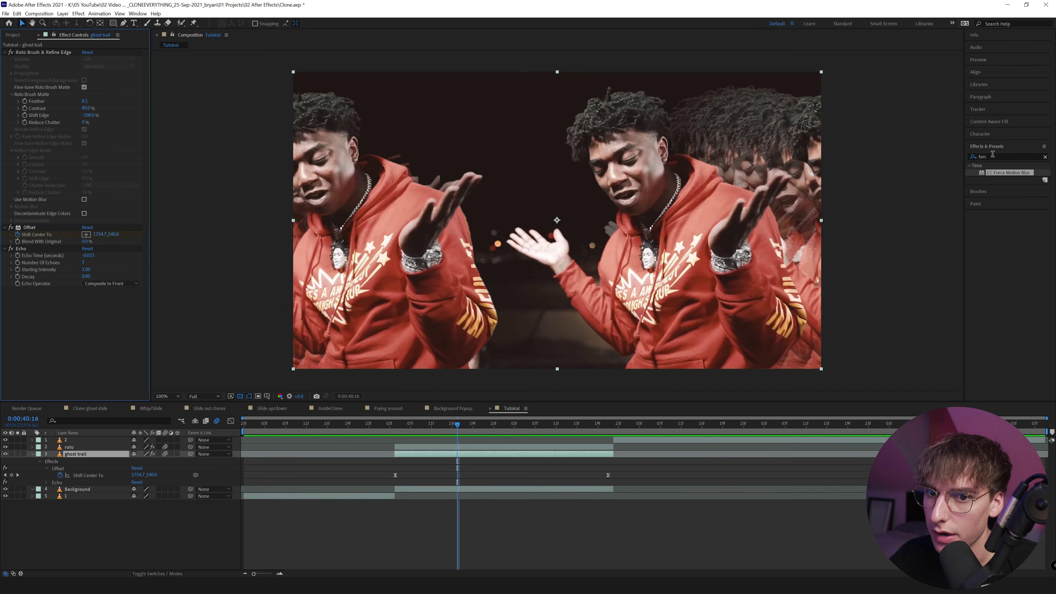
left_click(992, 157)
type("rsm")
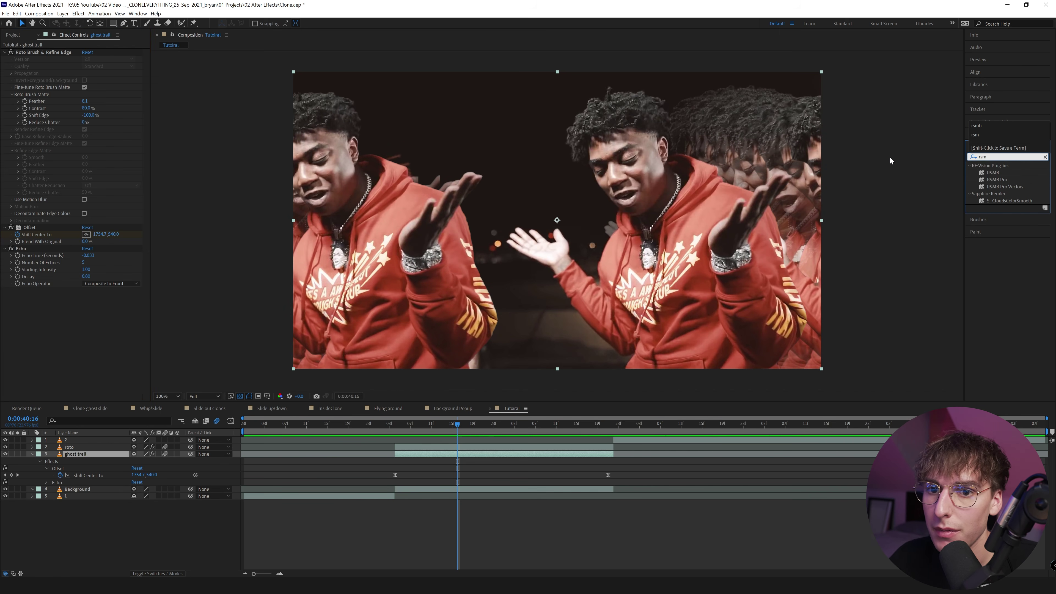
left_click_drag(993, 172, 443, 453)
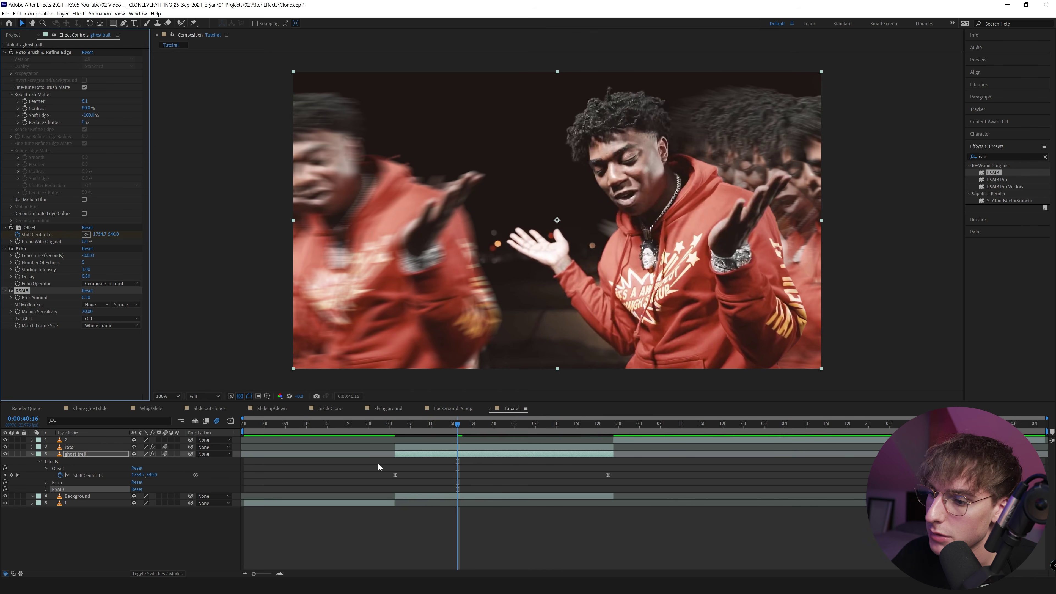
Preview the RSMB-blurred ghost trail from 0:00:39:23, and inspect the Whip/Slide composition at 0:00:40:12
left_click_drag(391, 431, 370, 427)
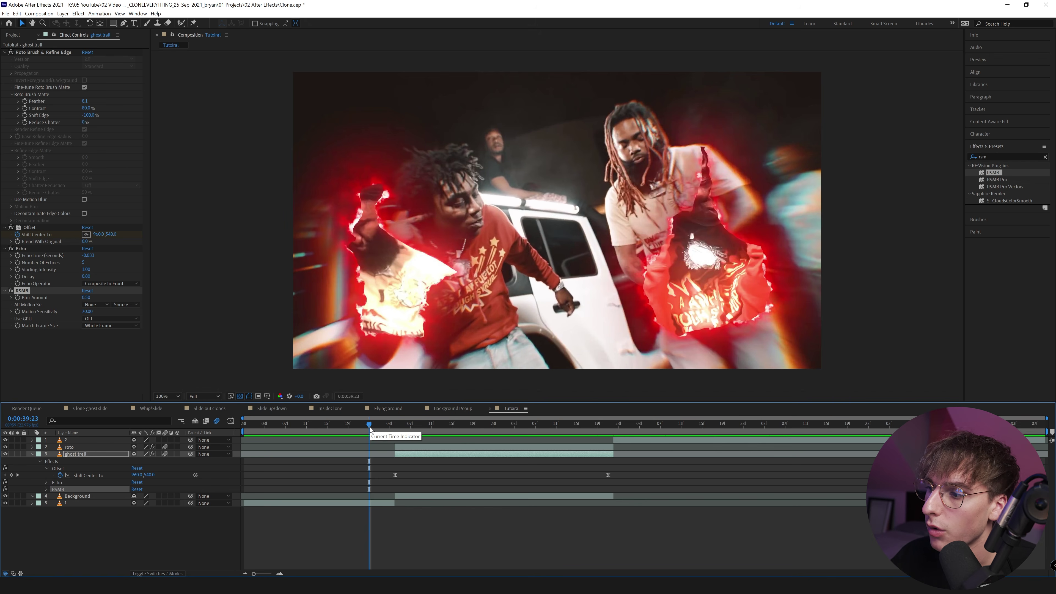
key("space")
left_click_drag(369, 427, 567, 444)
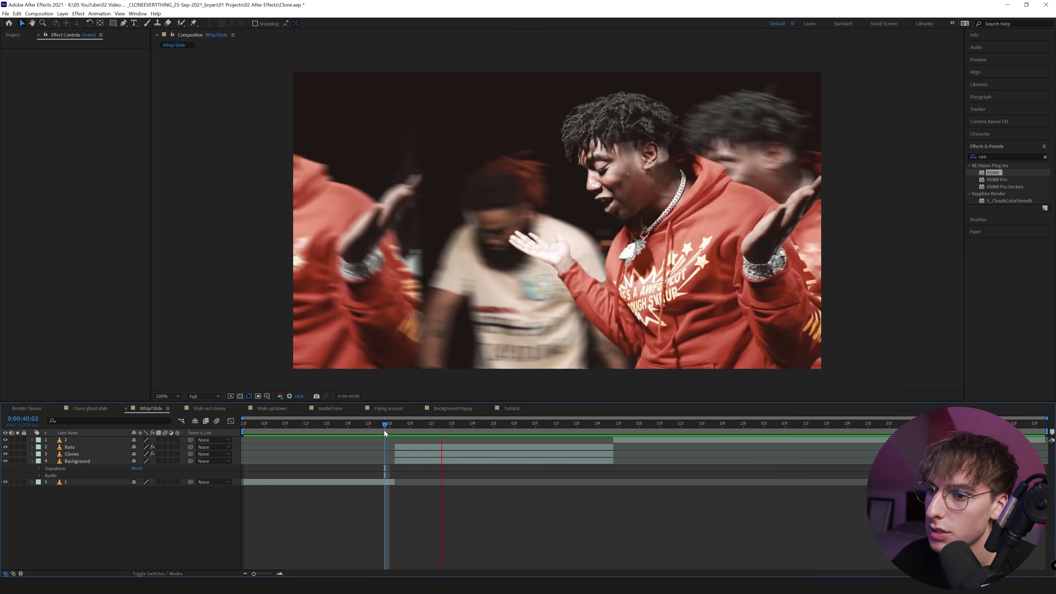
key("space")
left_click_drag(414, 426, 435, 439)
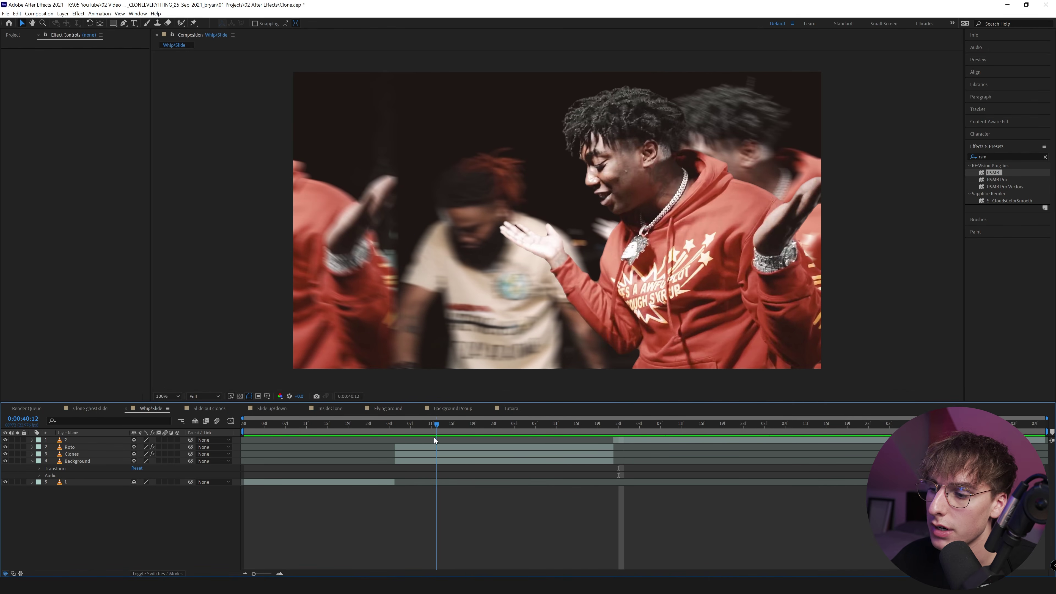
Apply Offset to the Background layer in the Tutorial composition and keyframe its Shift Center To at 0:00:40:04
left_click(516, 408)
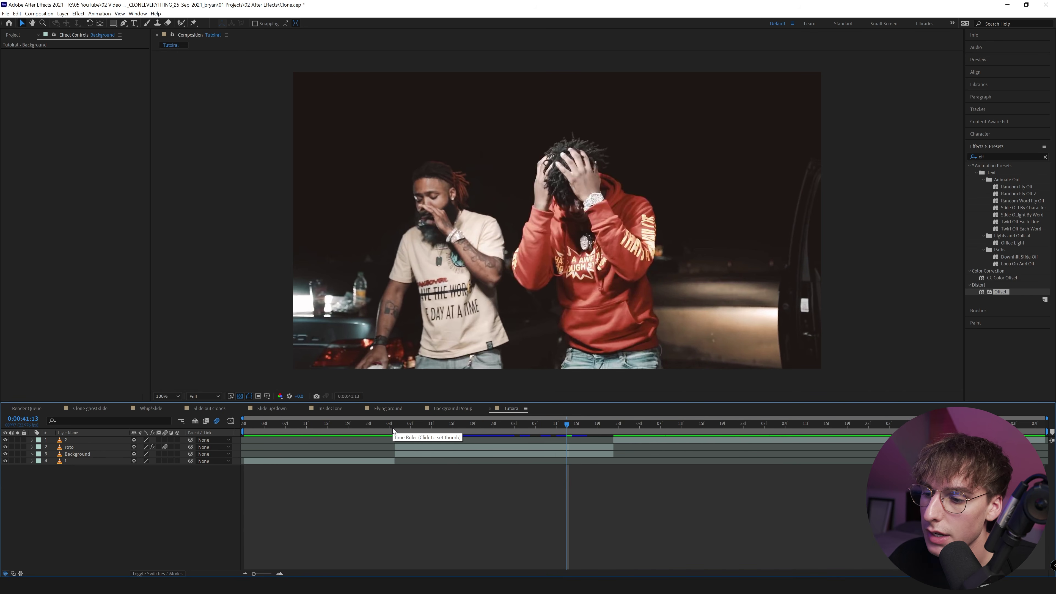
left_click_drag(998, 293, 426, 457)
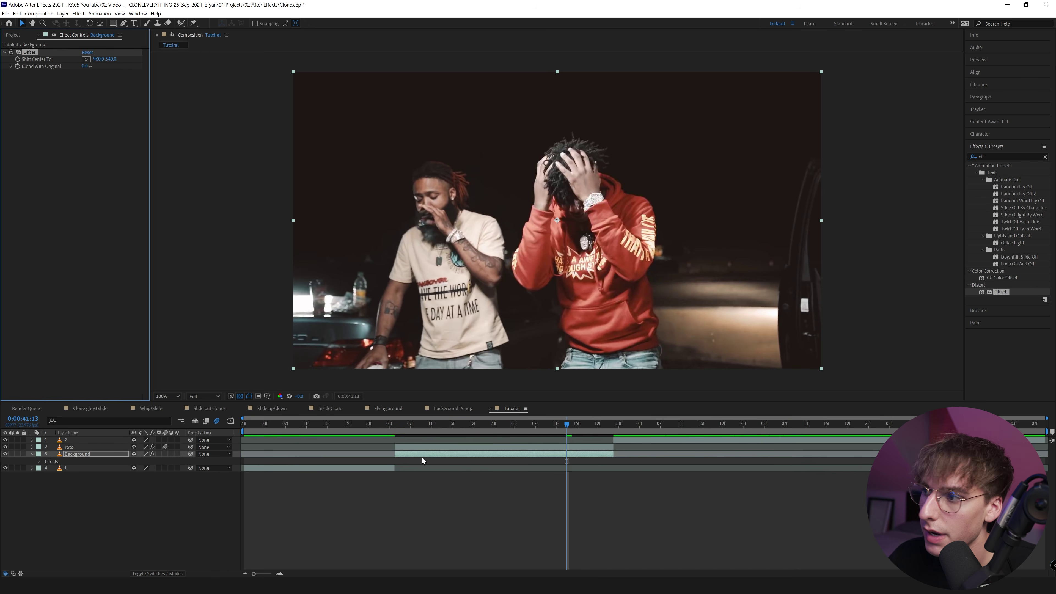
left_click(397, 426)
left_click(18, 58)
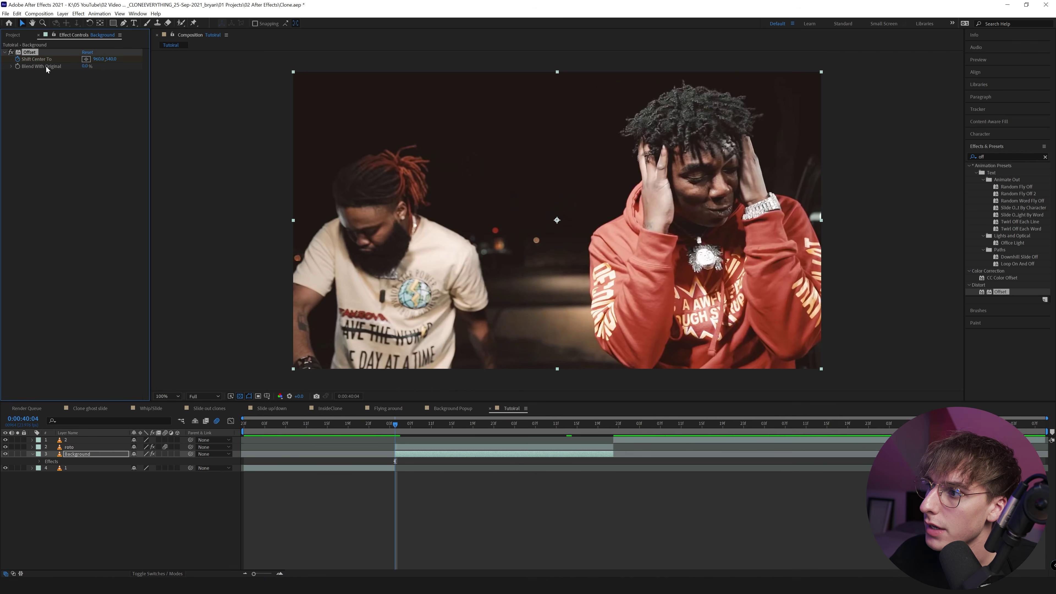
Set the Background's Shift Center To to 4800, 540 at 0:00:41:21 and apply Easy Ease to both keyframes
left_click(608, 431)
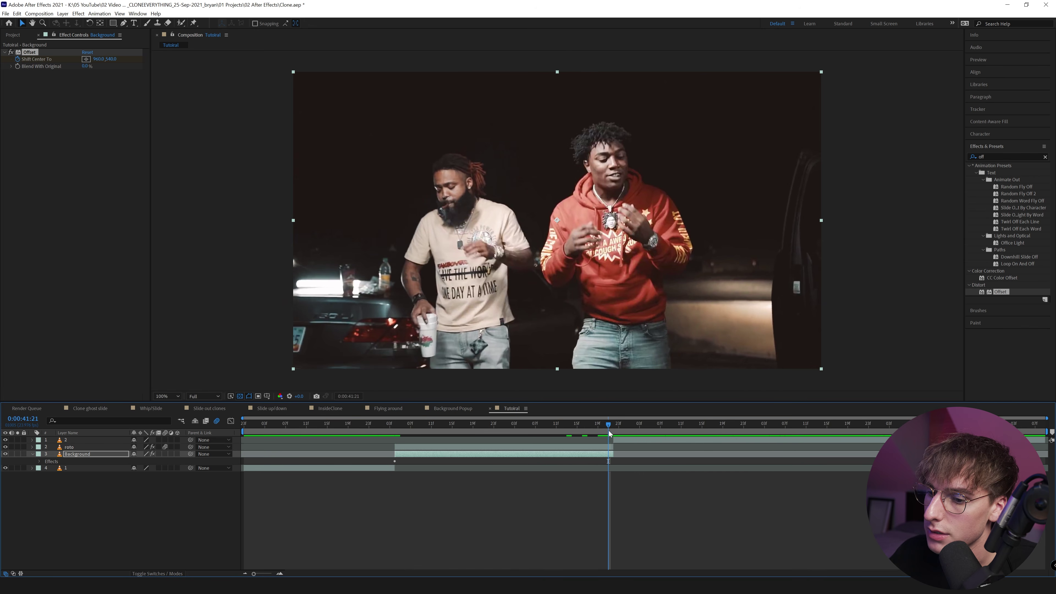
left_click_drag(99, 58, 802, 104)
left_click_drag(96, 59, 946, 126)
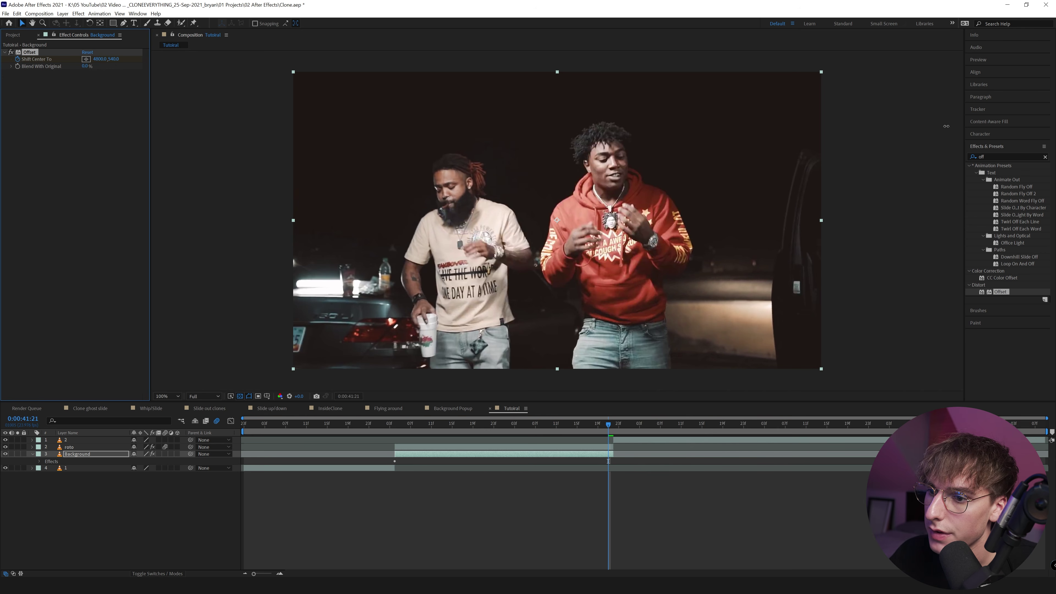
key("u")
left_click_drag(592, 469, 380, 469)
key("F9")
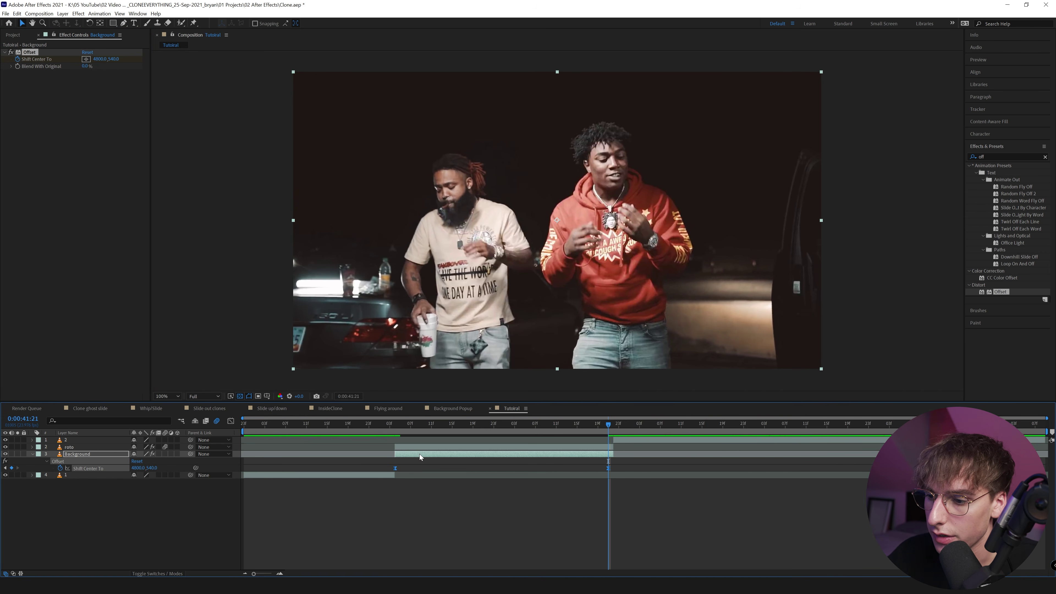
Search the effects for rsmb and apply RSMB to the Background layer below Offset
left_click(406, 424)
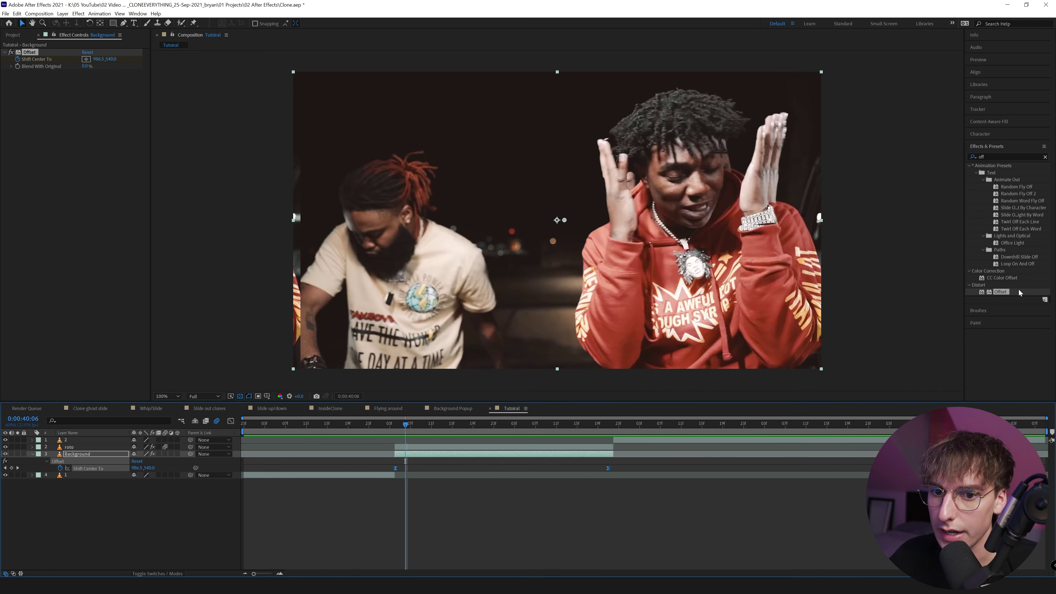
left_click(1044, 157)
left_click(1015, 157)
type("rsmb")
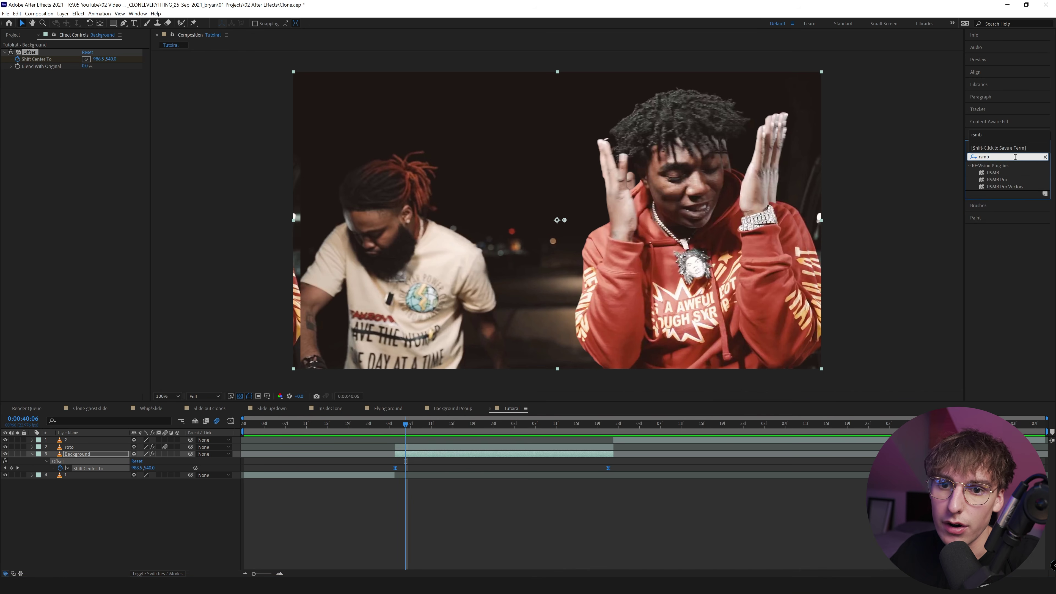
double_click(1002, 173)
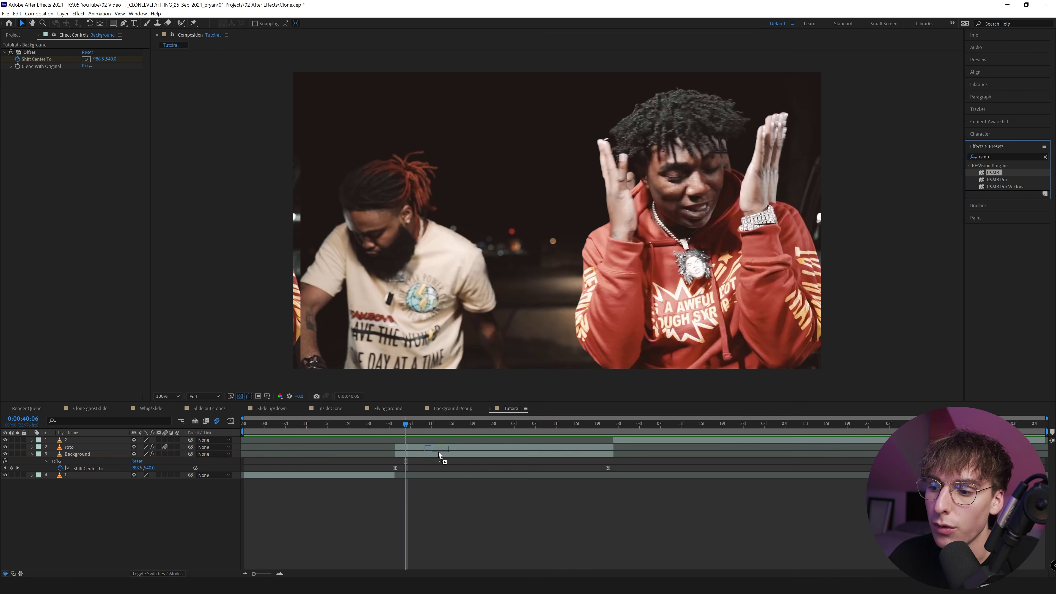
Play the blurred sliding background from 0:00:40:04 and inspect it at 0:00:41:06
key("j")
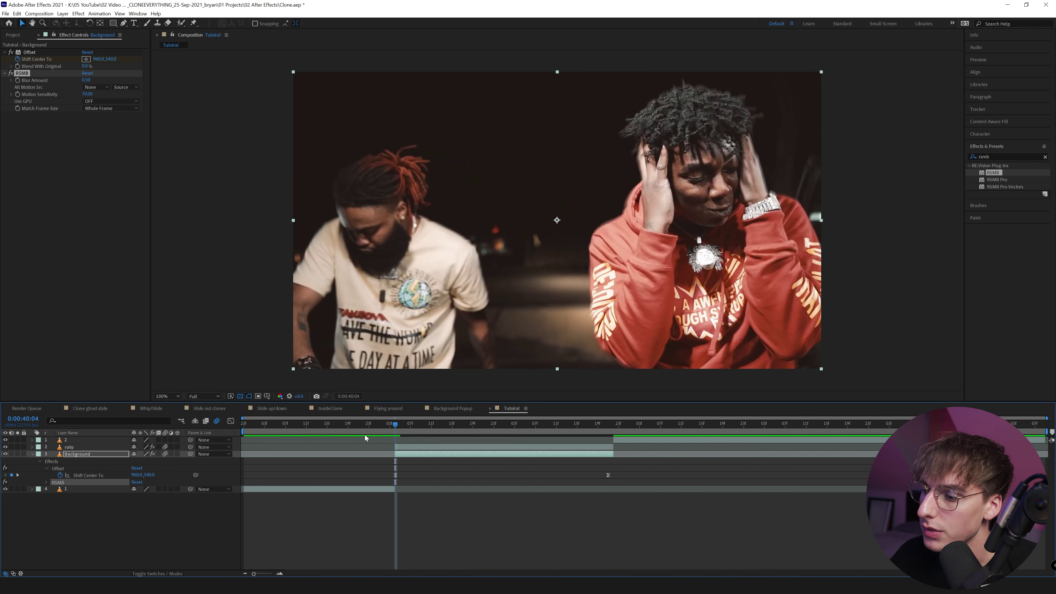
key("space")
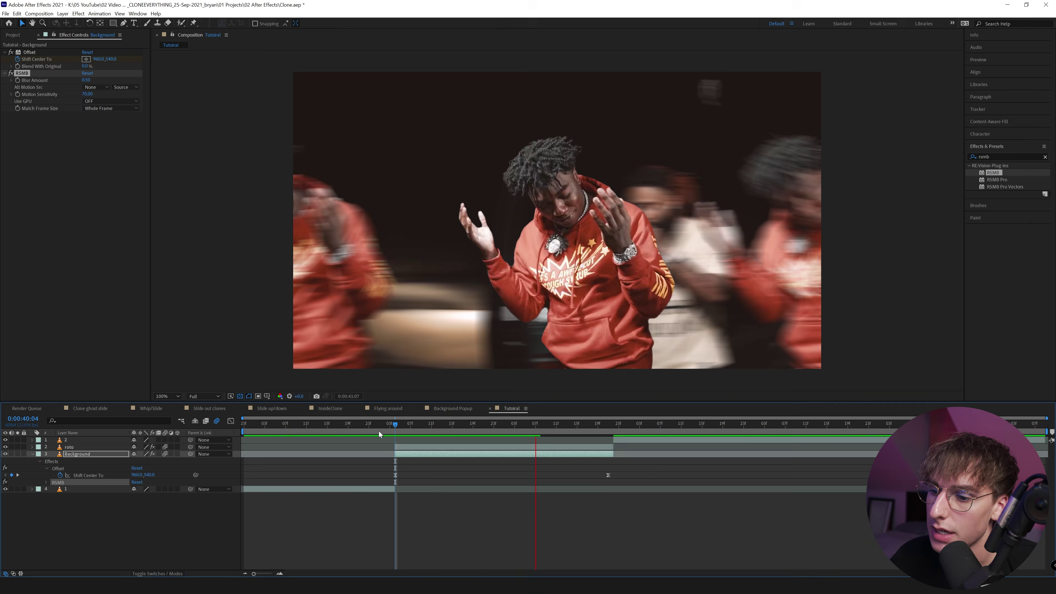
left_click(392, 426)
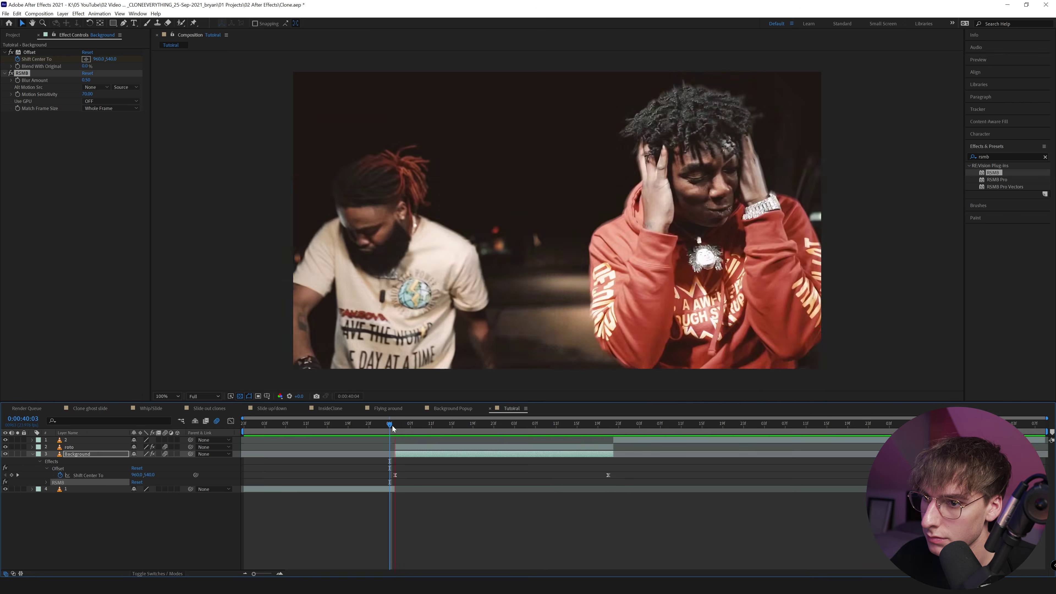
left_click_drag(392, 426, 531, 425)
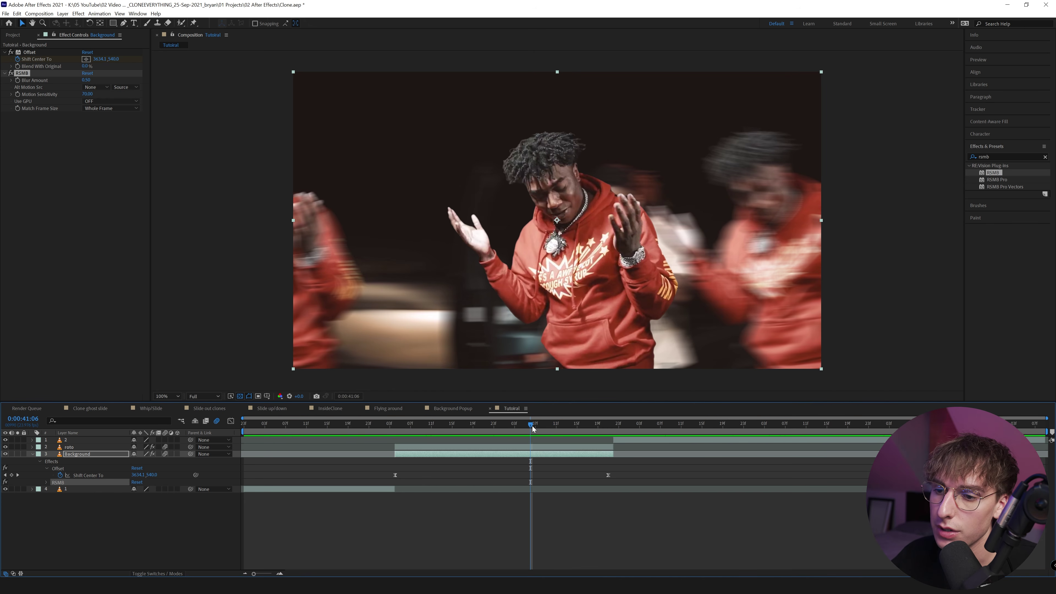
Copy layers Roto 2 to Roto 6 from the InsideClone composition into Tutorial at 0:00:40:04 and bring them to the front
left_click(330, 408)
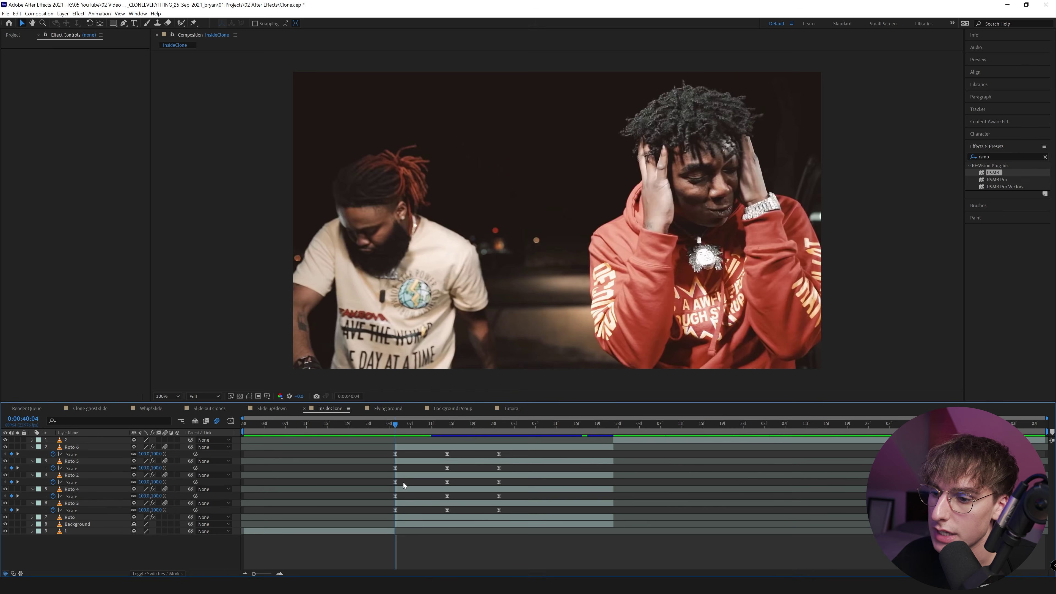
key("space")
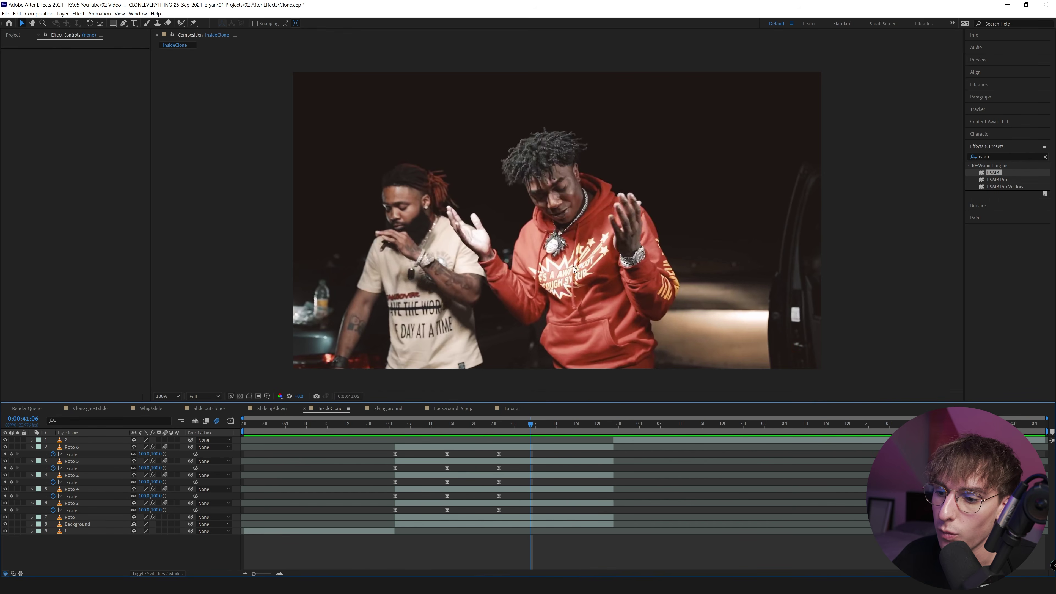
left_click(395, 503)
left_click(418, 447, "shift")
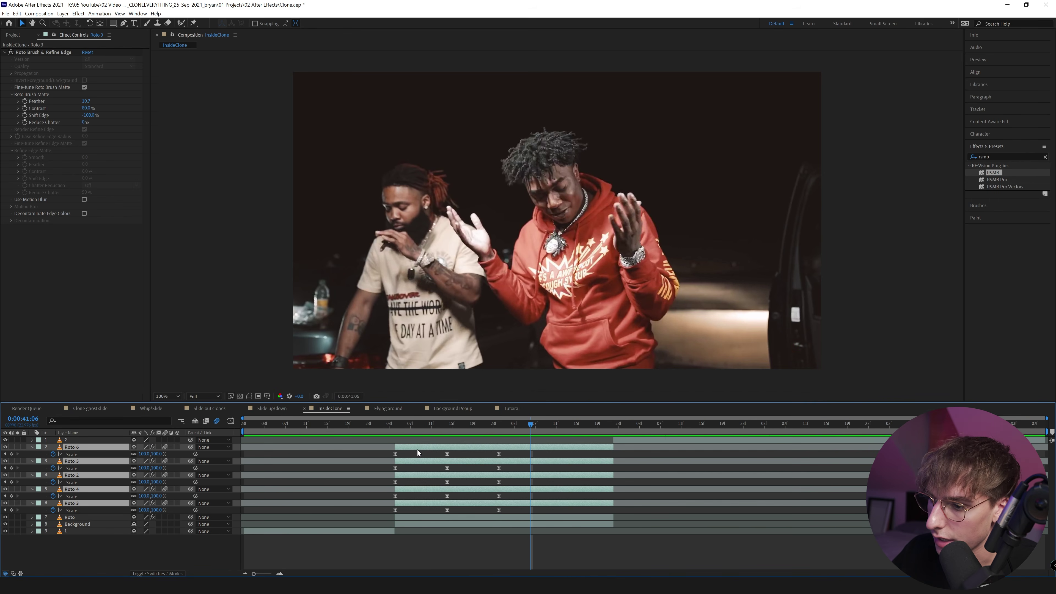
left_click(505, 412)
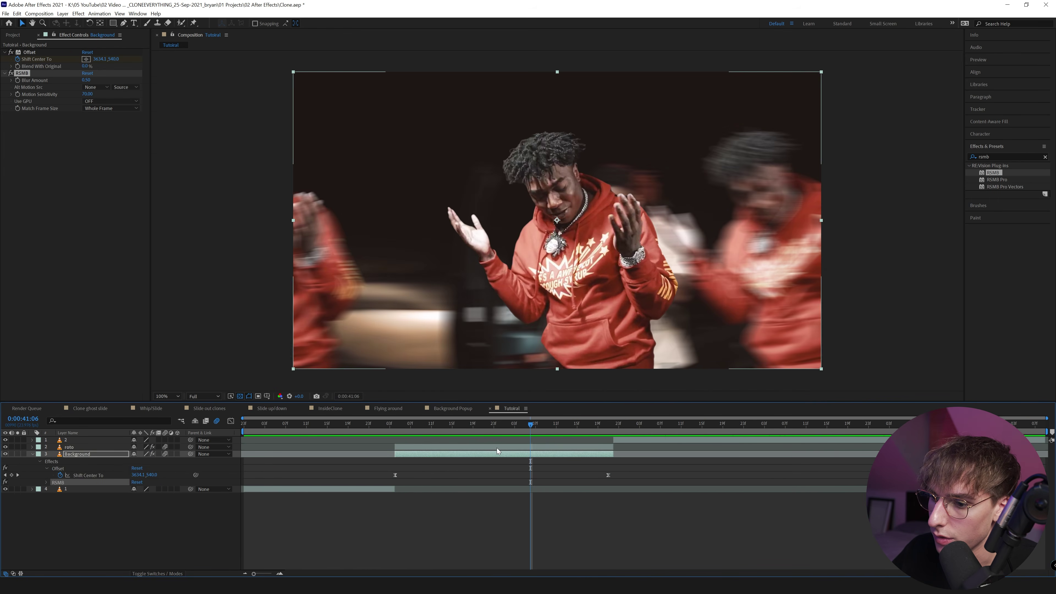
left_click(397, 424)
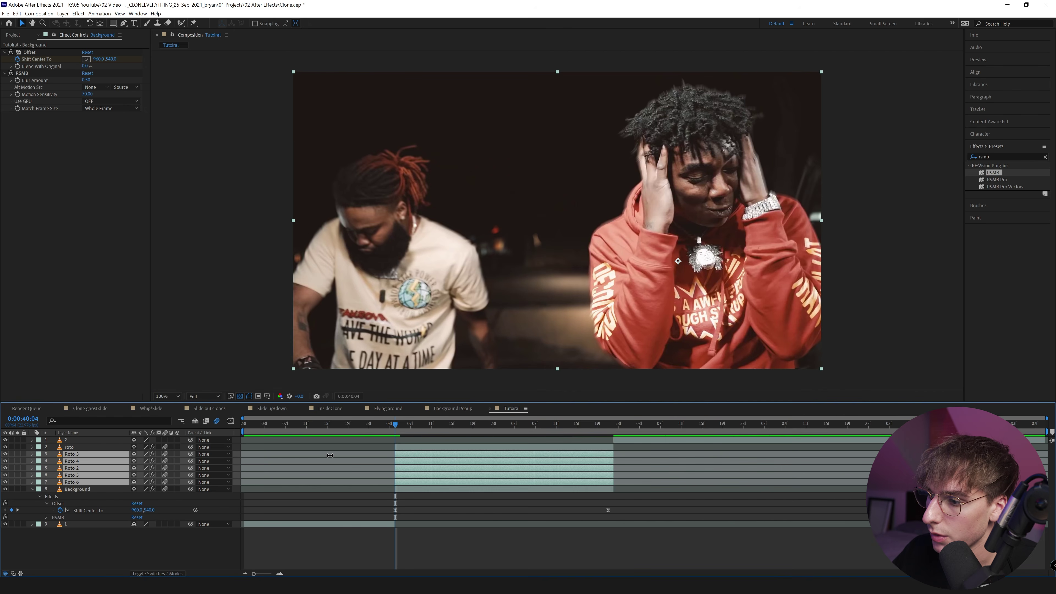
key("ctrl+shift+bracketright")
Play the added roto clones over the sliding background from 0:00:40:03 and scrub through the result
left_click(390, 424)
key("space")
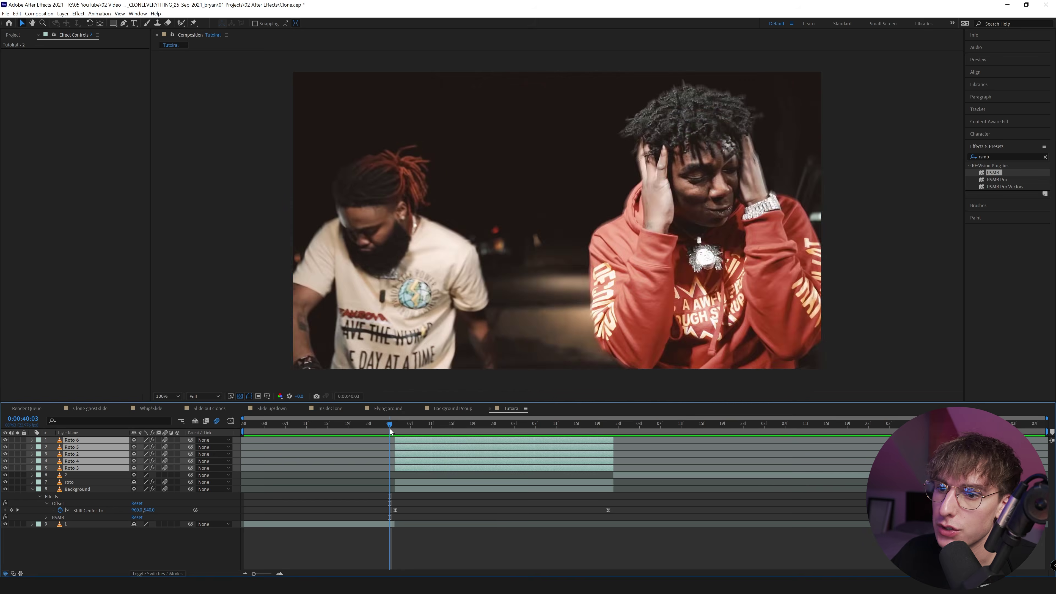
key("space")
left_click_drag(412, 429, 480, 431)
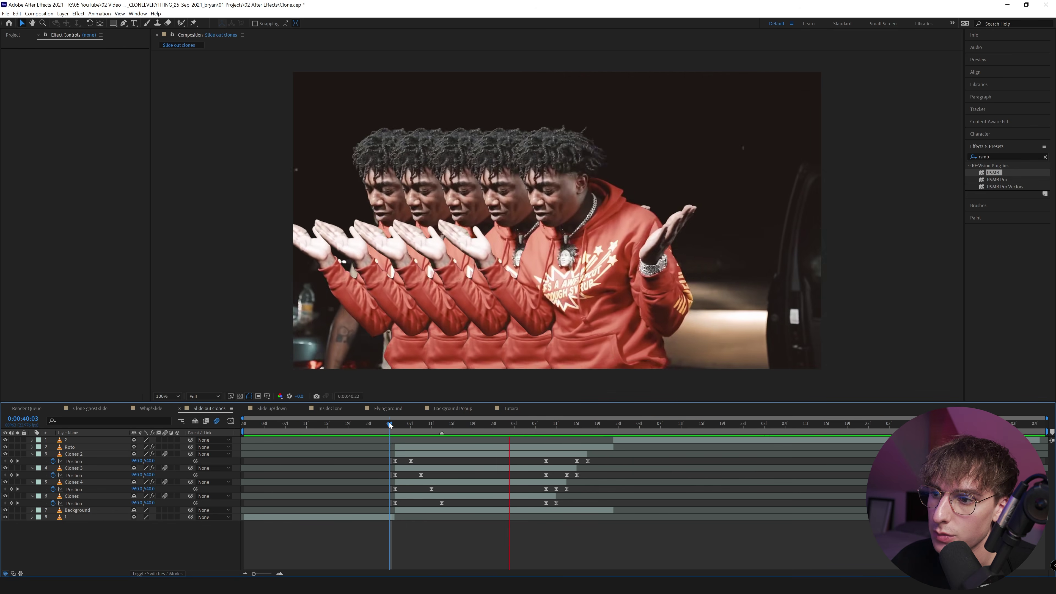
Scrub the Slide out clones composition to 0:00:41:05 and play it to examine the clones' sliding motion
left_click_drag(389, 425, 525, 437)
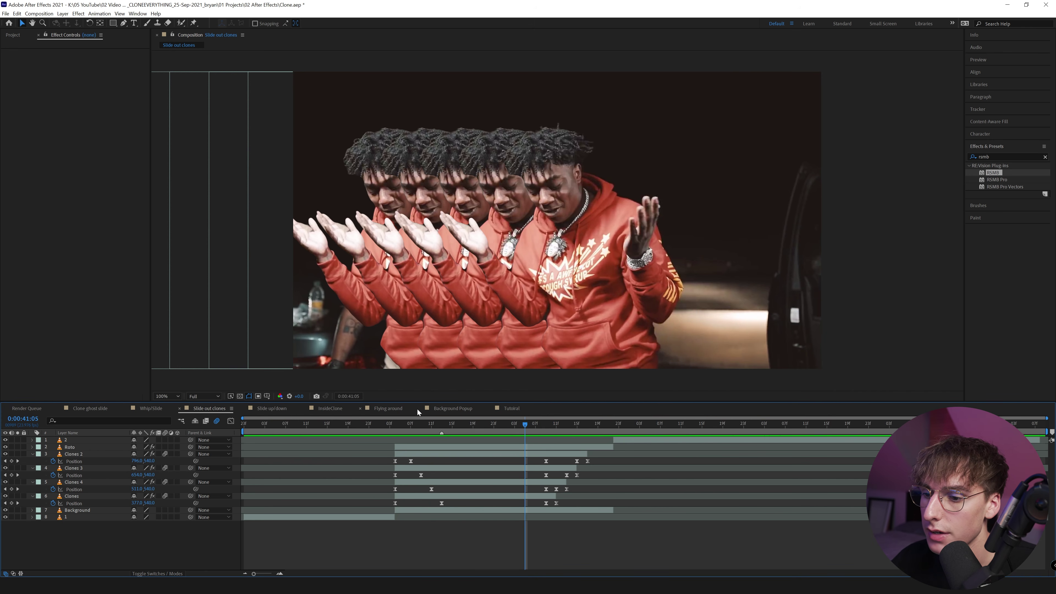
key("space")
key("space")
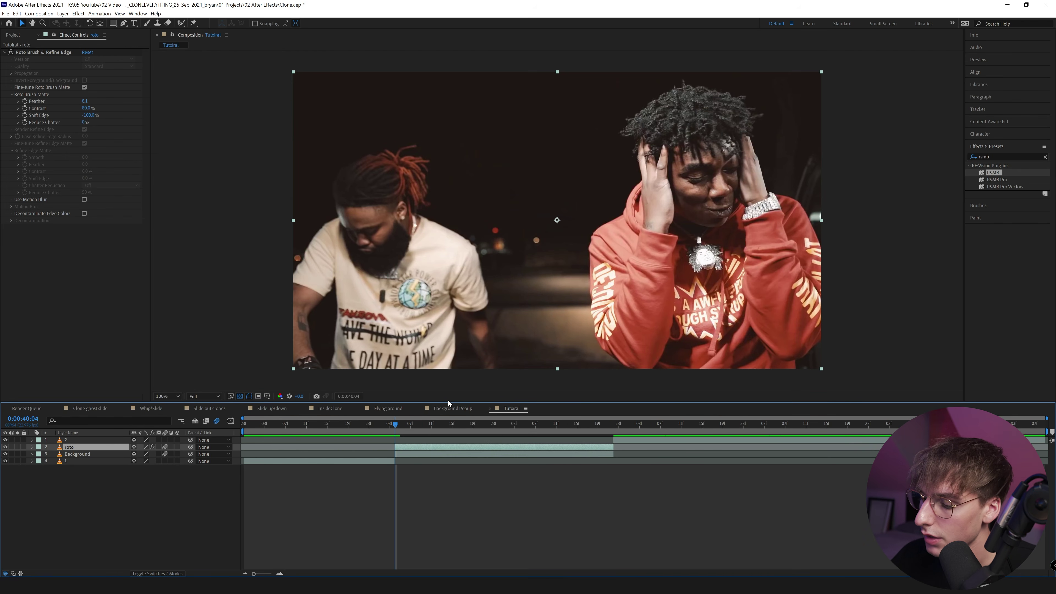
Duplicate the roto layer in the Tutorial composition and rename the lower copy clone
key("ctrl+d")
double_click(92, 454)
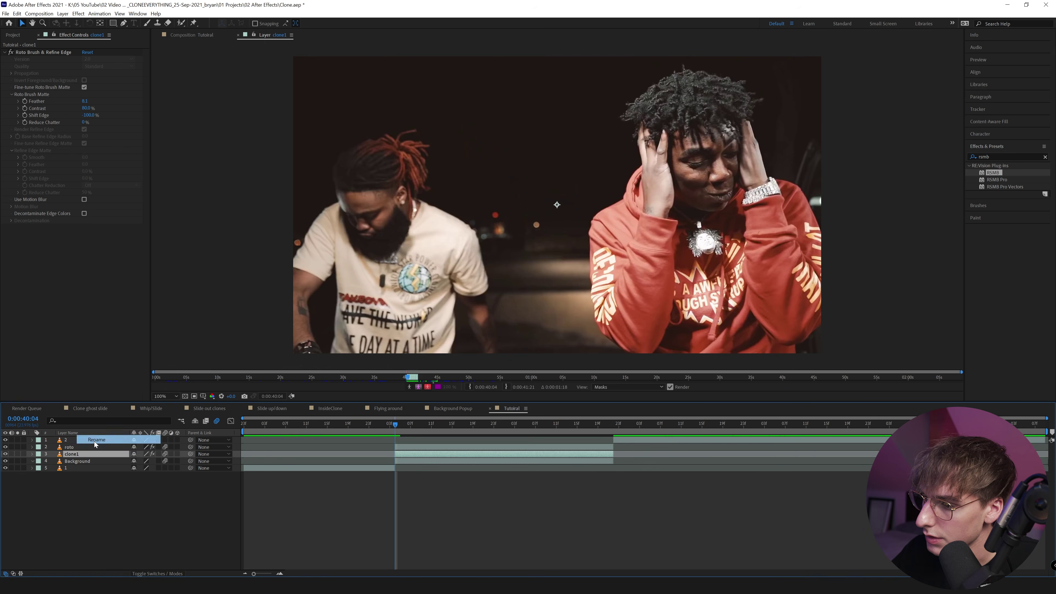
key("Return")
left_click(87, 454)
key("Return")
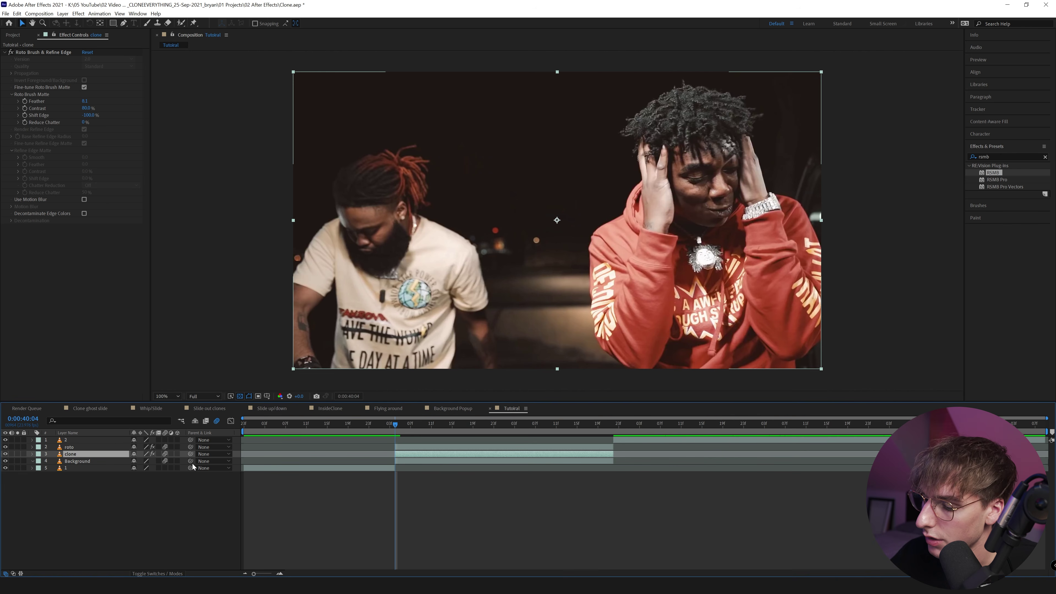
Start keyframing the clone layer's Position at 0:00:40:04
left_click(31, 454)
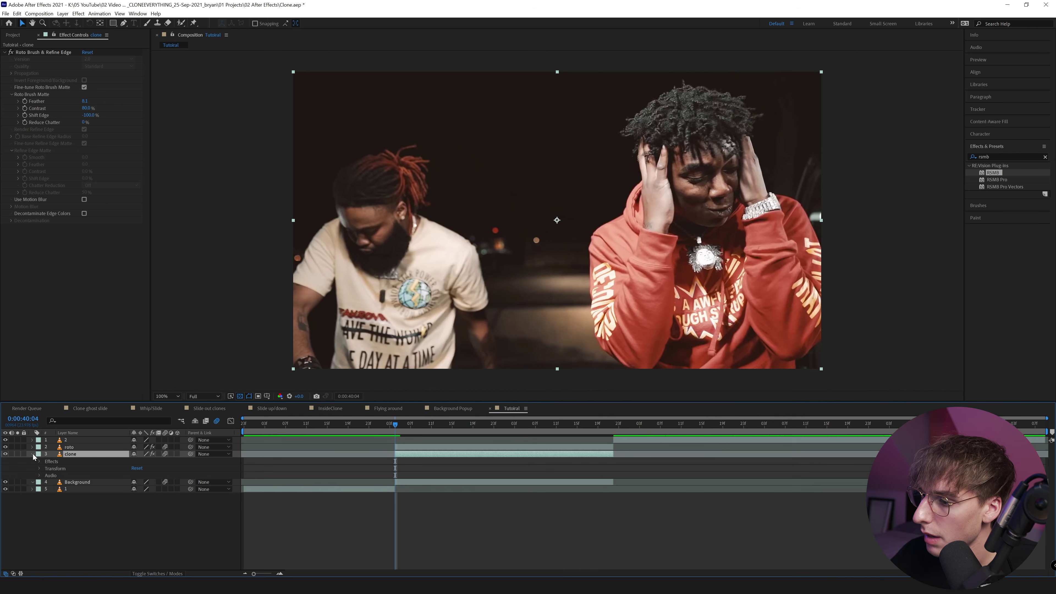
left_click(39, 468)
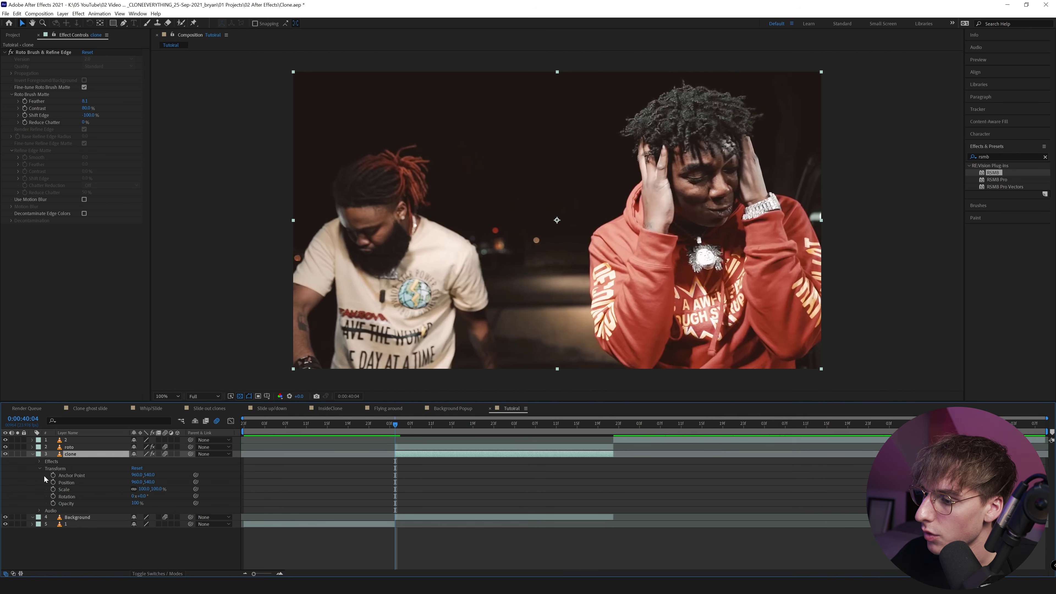
left_click(53, 482)
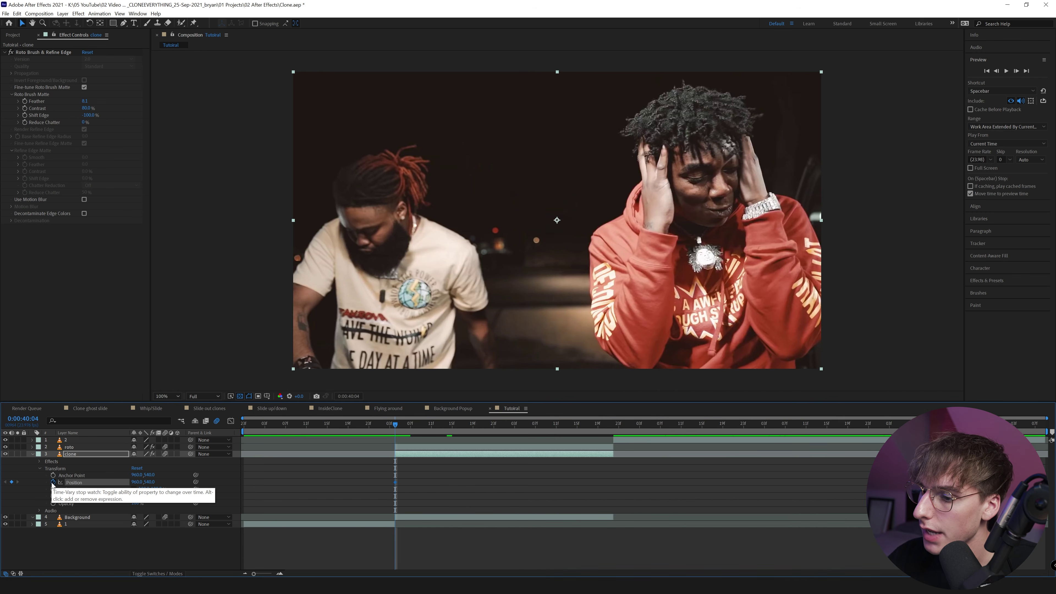
Move two frames forward to 0:00:40:06 and set the clone layer's X position to 860
left_click(1016, 71)
left_click(1016, 71)
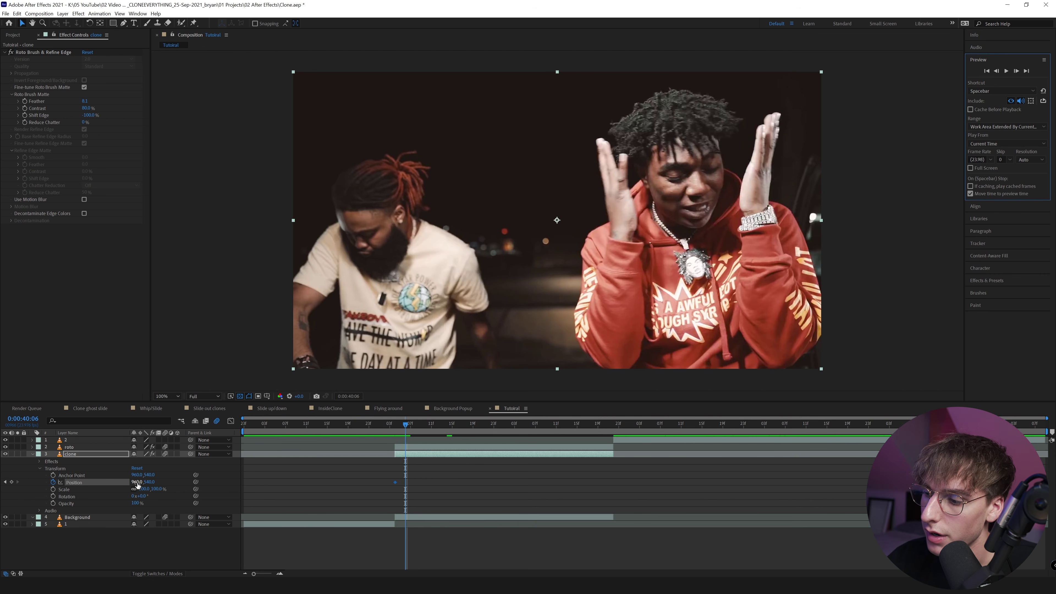
left_click_drag(138, 484, 75, 482)
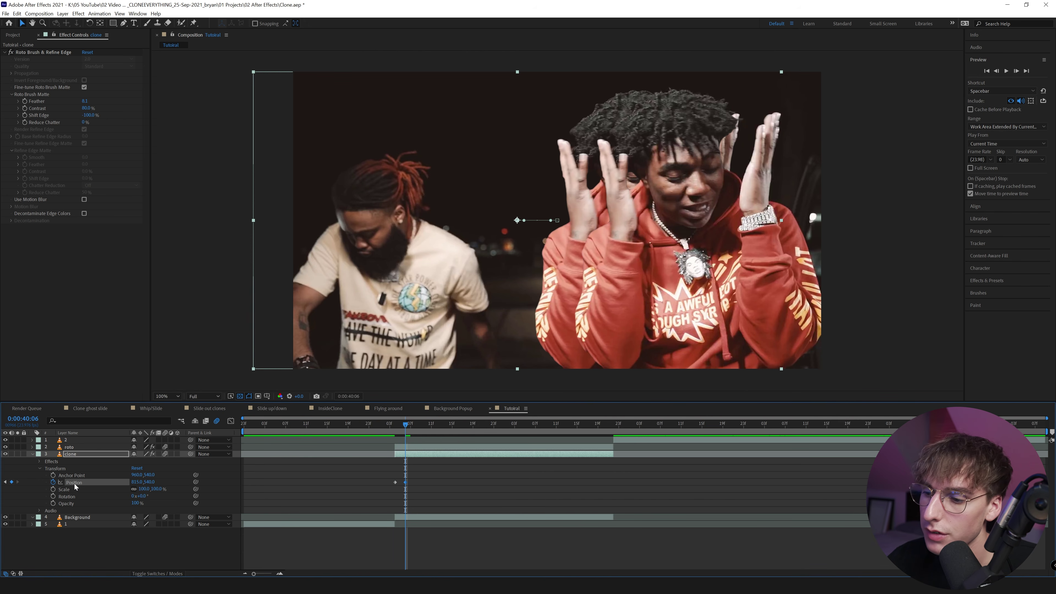
key("ctrl+z")
left_click(137, 481)
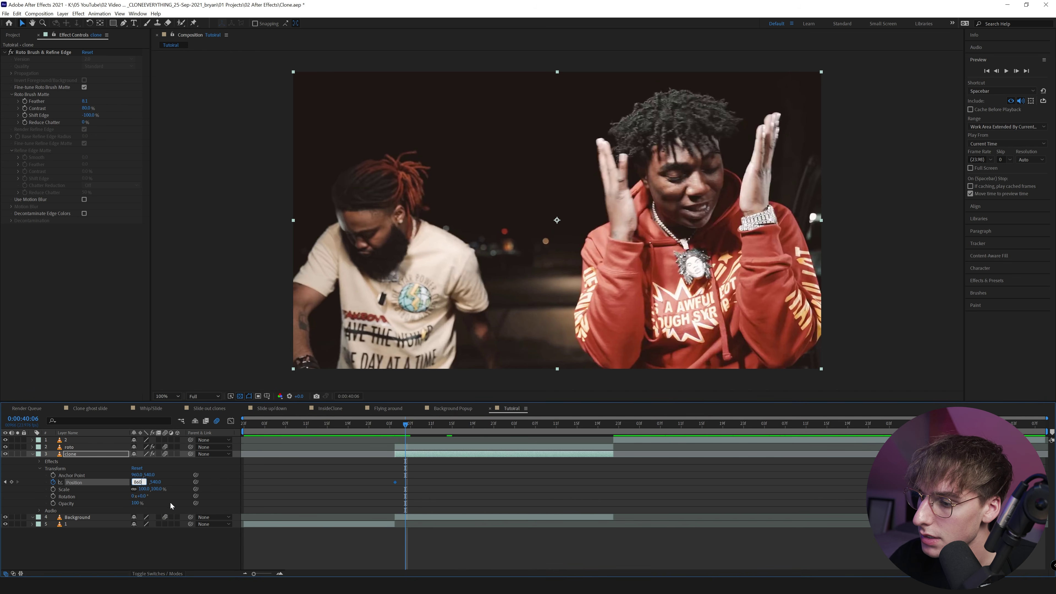
key("Return")
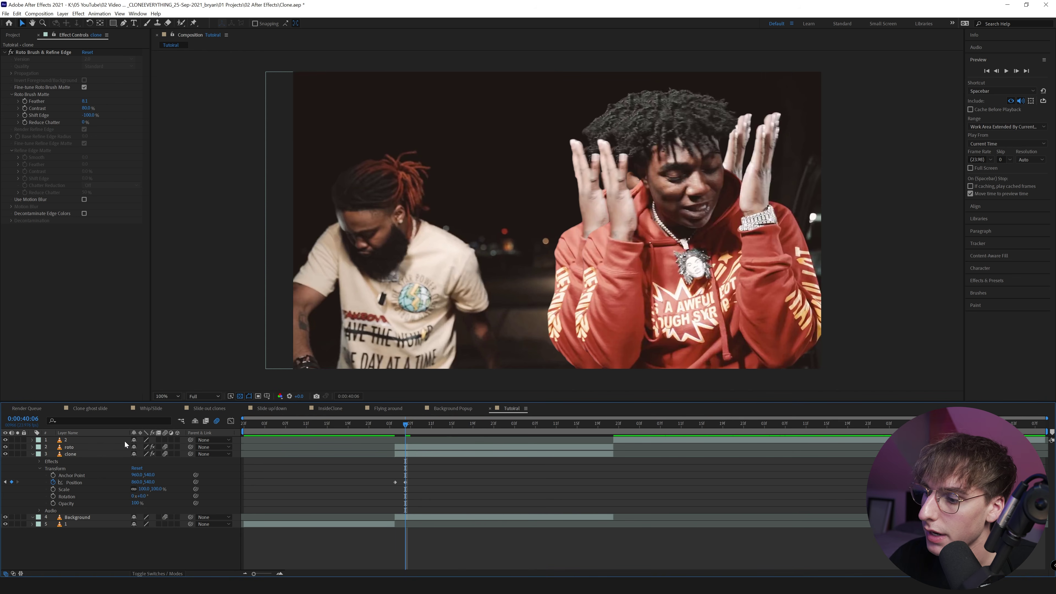
Apply Easy Ease to both Position keyframes of the clone layer
mouse_move(137, 482)
left_mouse_down()
mouse_move(203, 482)
mouse_move(92, 484)
mouse_move(249, 483)
mouse_move(152, 482)
mouse_move(240, 461)
left_mouse_up()
key("ctrl+z")
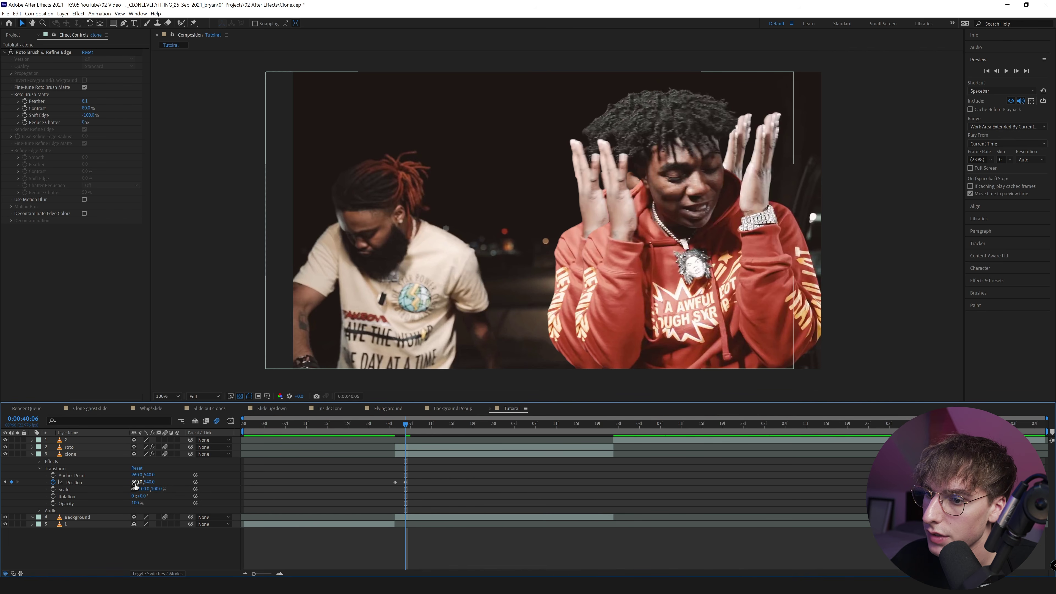
left_click_drag(421, 440, 386, 491)
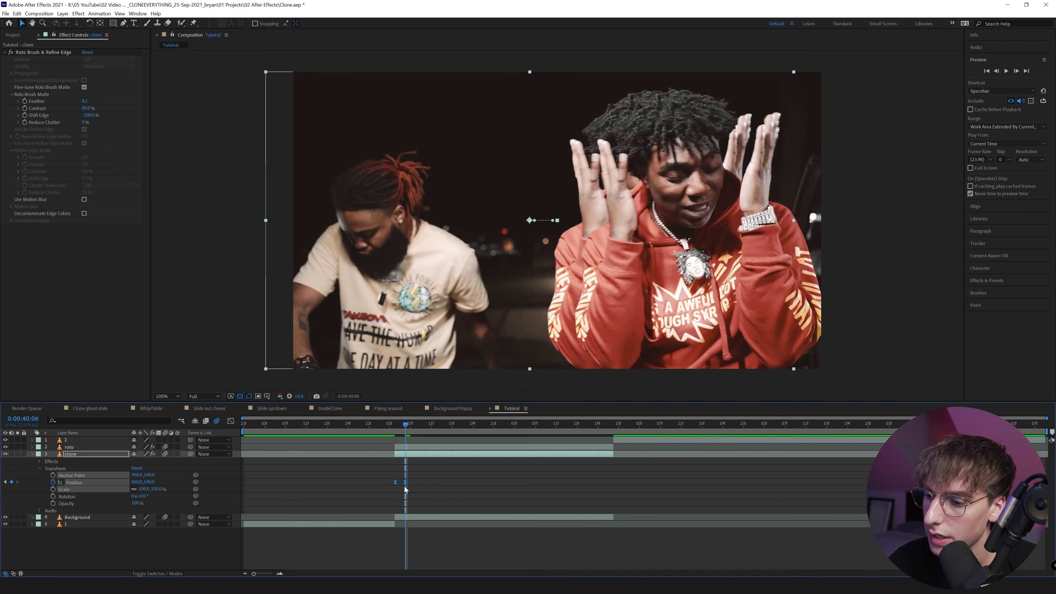
Duplicate the clone layer, shift the lower copy's second Position keyframe to 0:00:40:08 and set its X position to 760
key("ctrl+d")
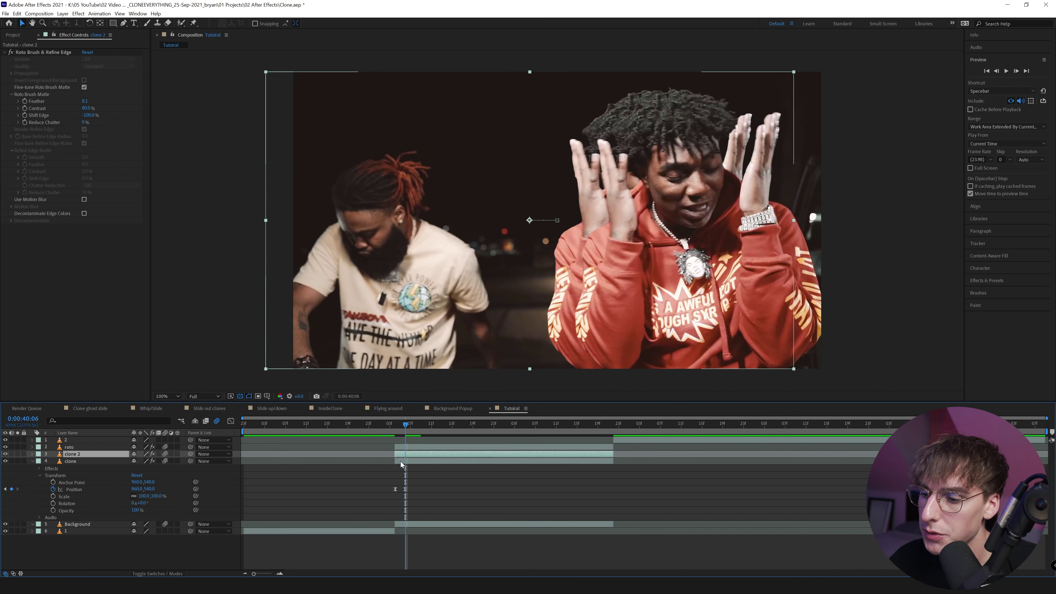
left_click(400, 461)
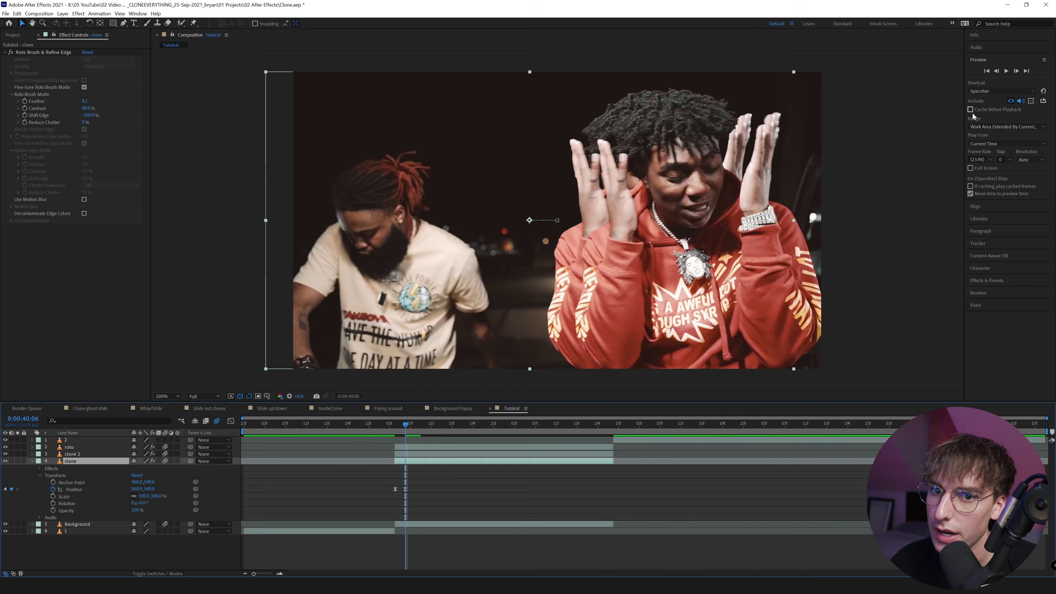
left_click(1016, 71)
left_click(1016, 71)
left_click_drag(405, 488, 416, 490)
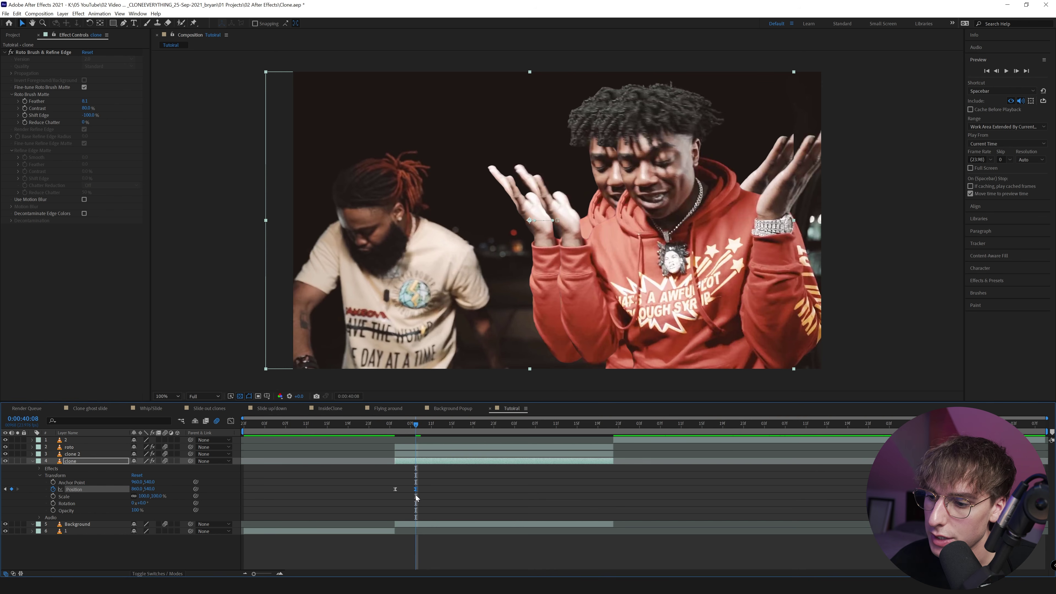
left_click(138, 489)
type("760")
key("Return")
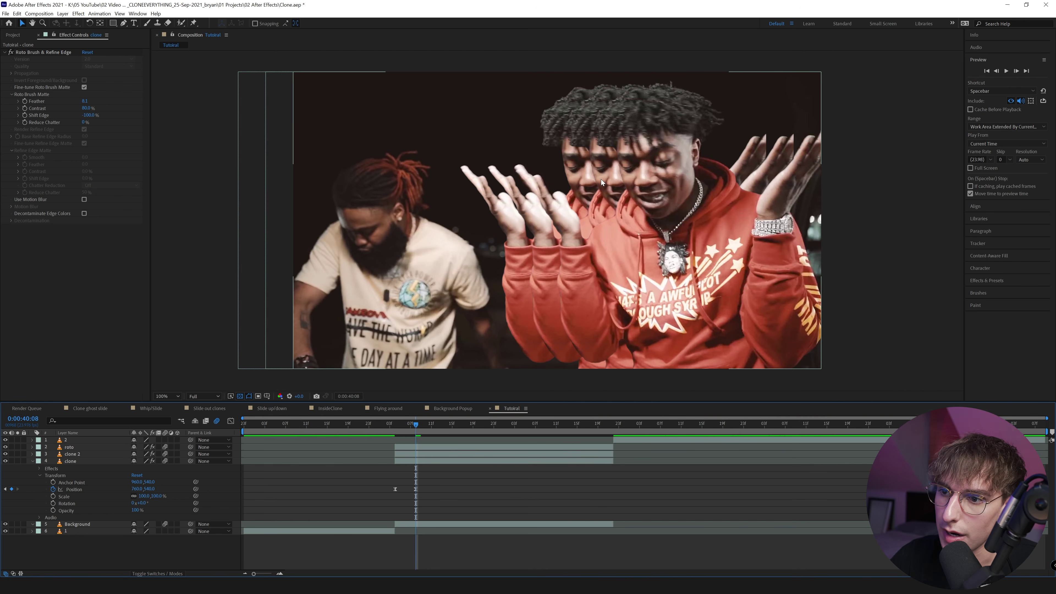
Duplicate the bottom clone layer again, shift its second Position keyframe two frames forward and set its X position to 660
left_click(412, 461)
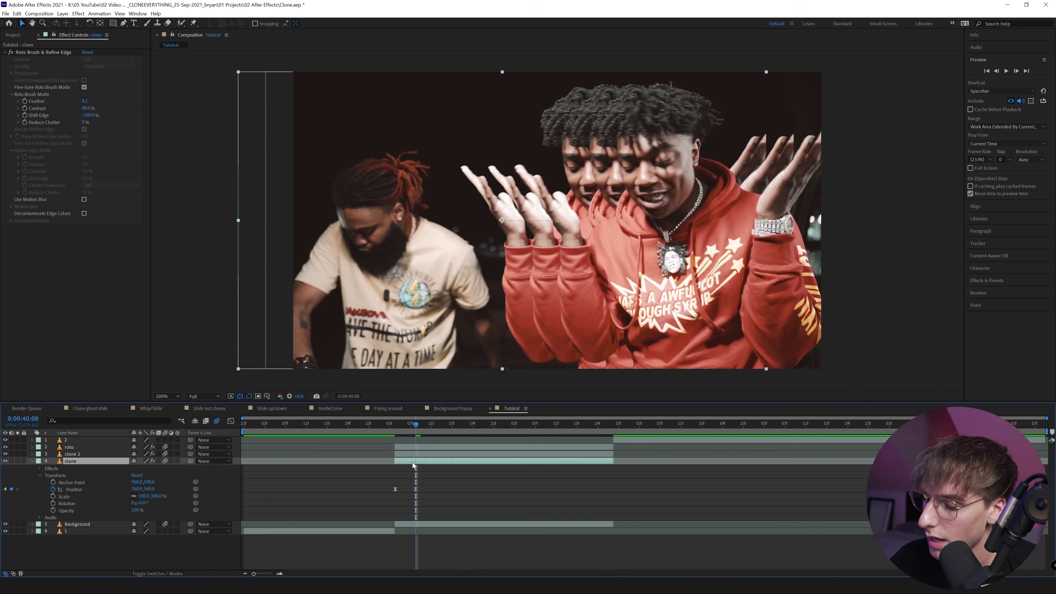
key("ctrl+d")
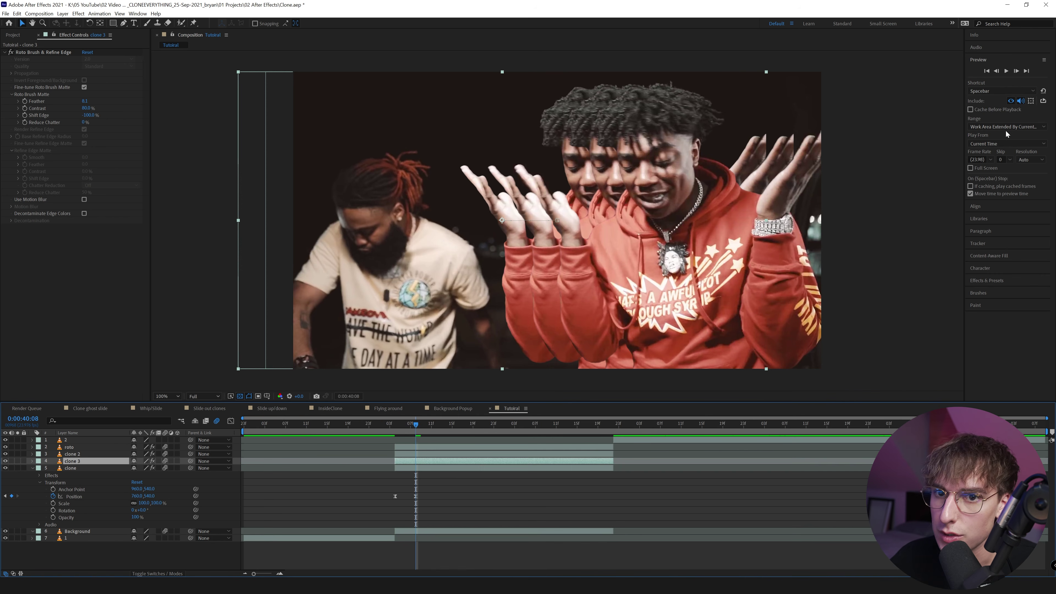
left_click(1016, 71)
left_click(1017, 71)
left_click(137, 495)
type("6")
type("60")
Play the three clones' slide-out from 0:00:40:04 and check the composition's motion blur switch
left_click(395, 430)
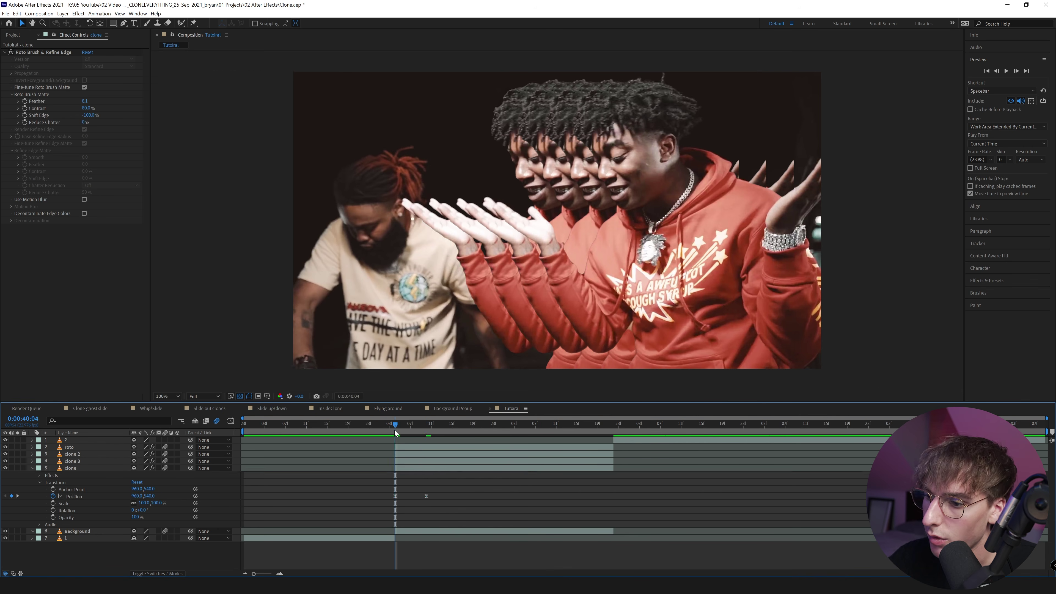
key("space")
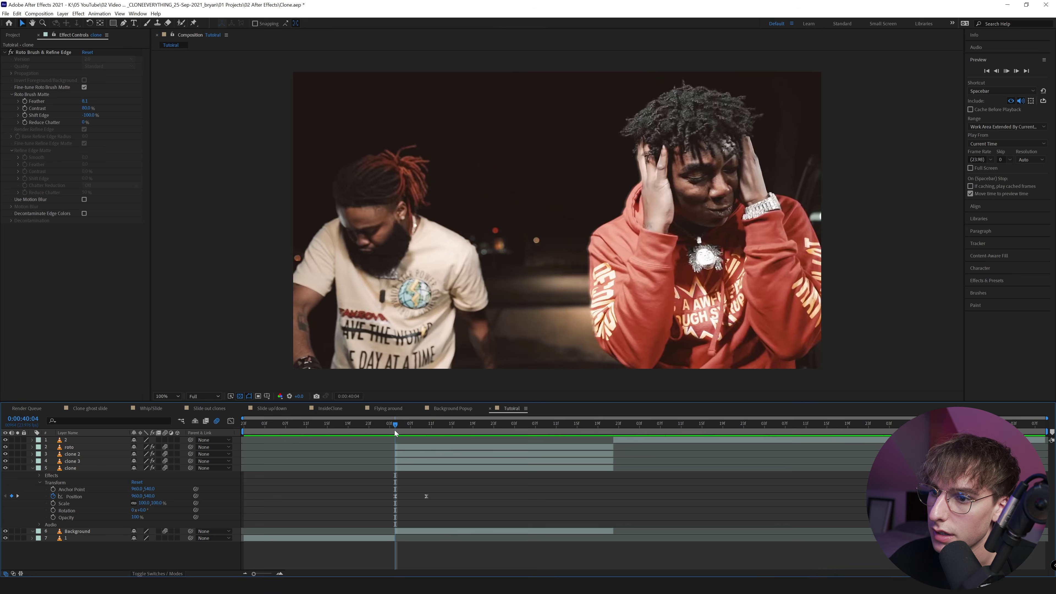
key("space")
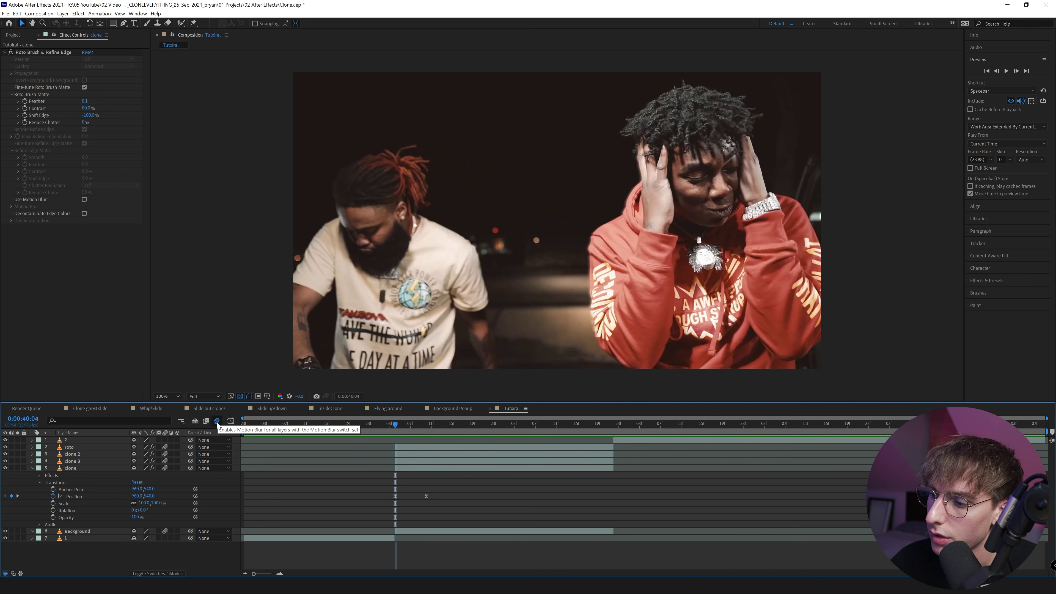
left_click(217, 421)
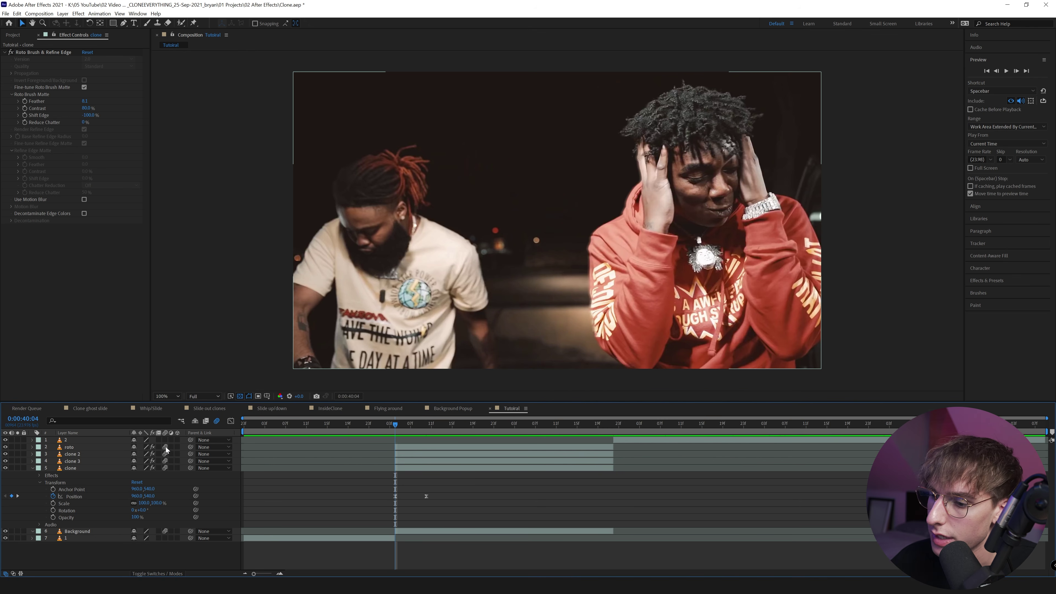
Show only the Position keyframes of the clone 3, clone 2 and clone layers
left_click(411, 461)
key("p")
left_click(415, 455)
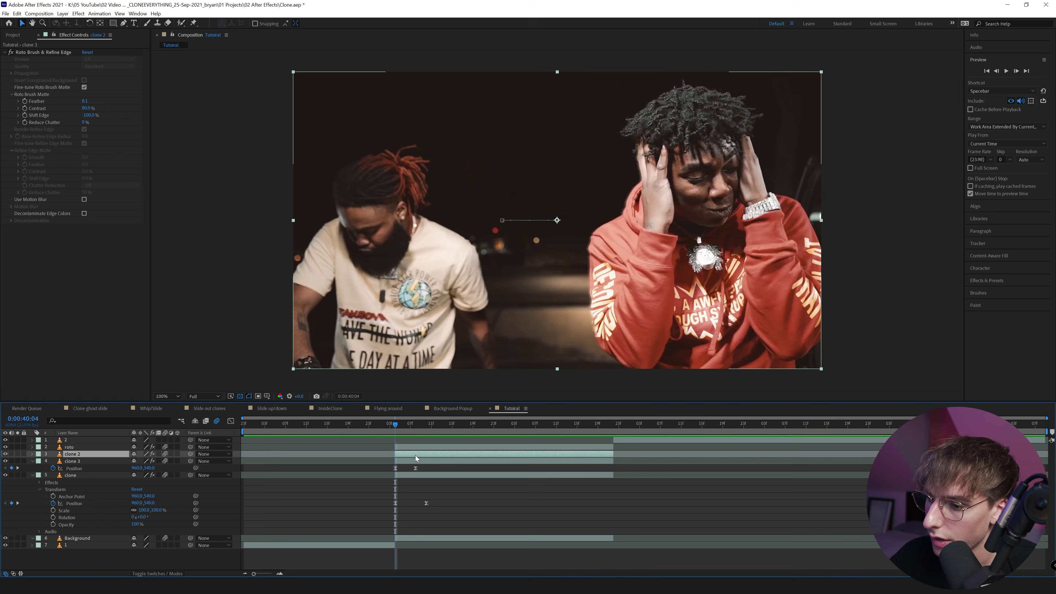
key("p")
left_click(414, 481)
key("p")
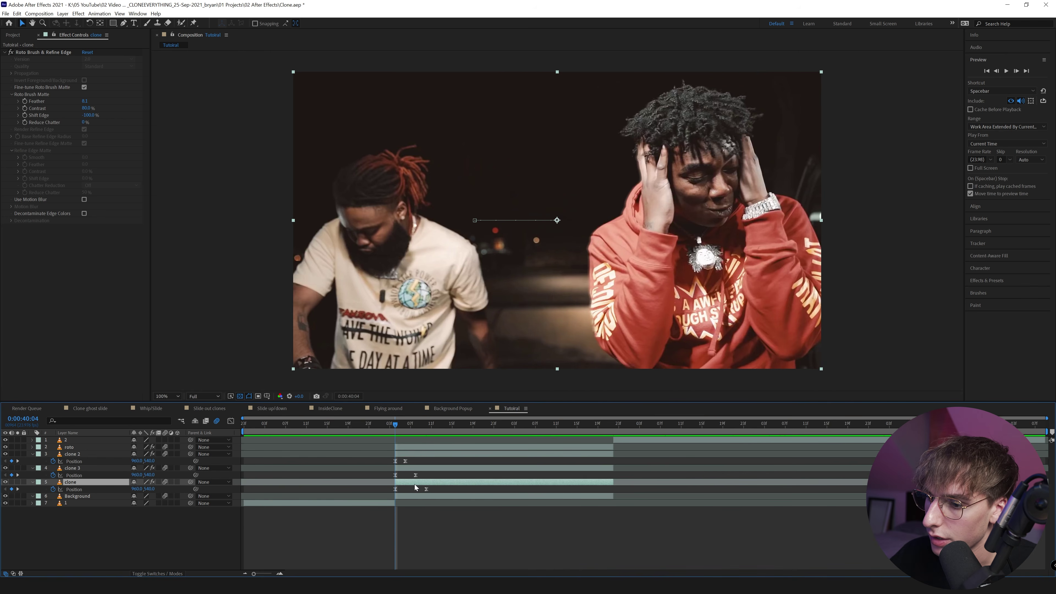
Add Position keyframes at 0:00:41:05 to clone 2, clone 3 and clone to hold their offsets
mouse_move(395, 426)
left_mouse_down()
mouse_move(540, 441)
mouse_move(525, 442)
left_mouse_up()
left_click(522, 453)
left_click(12, 461)
left_click(12, 475)
left_click(12, 489)
Set the clone layer's X position to 760 at 0:00:41:07 and trim the layer's end to that frame
key("Page_Down")
key("Page_Down")
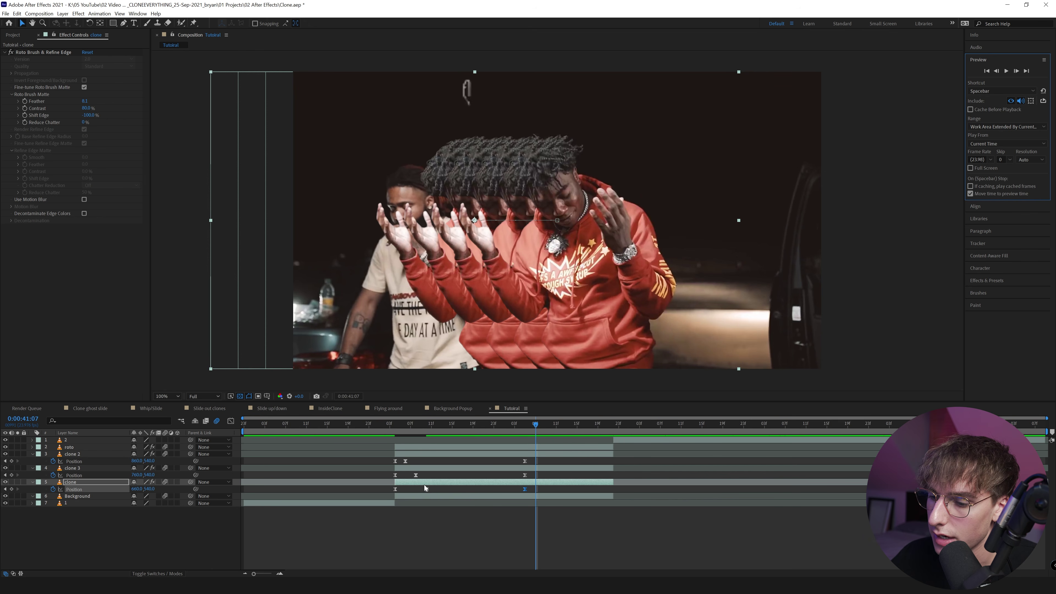
left_click_drag(137, 490, 178, 489)
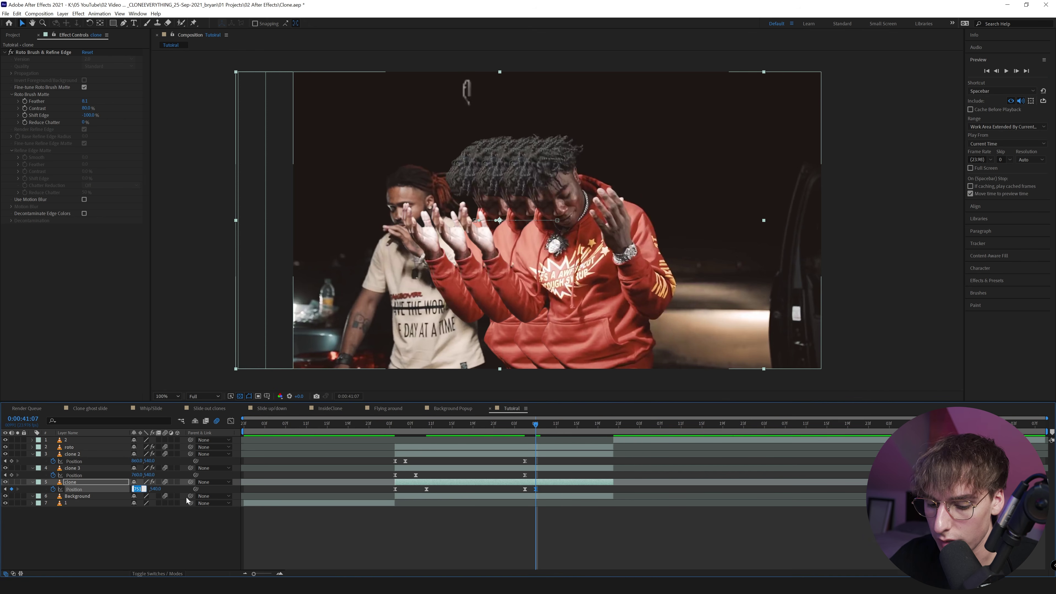
left_click(261, 488)
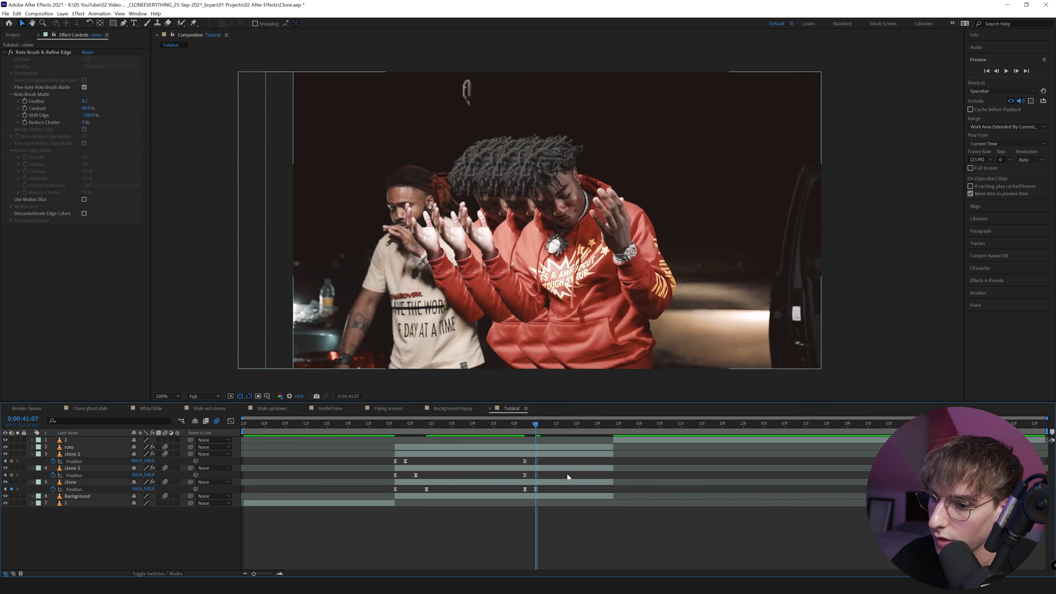
left_click_drag(610, 483, 535, 482)
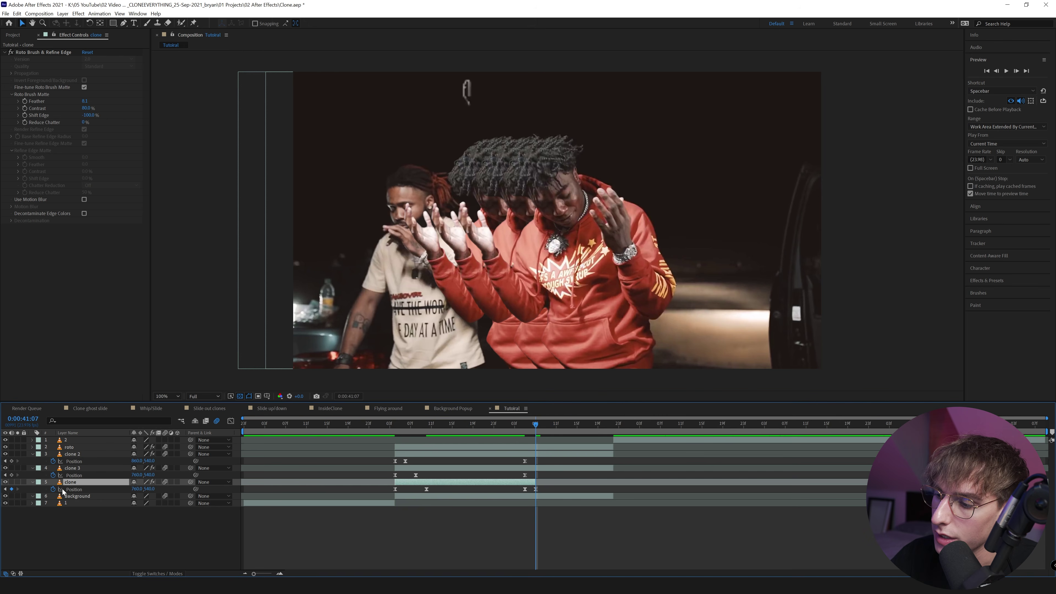
Add a Position keyframe to clone 3 at 0:00:41:07, set its X position to 860 at 0:00:41:09 and end the layer there
left_click(535, 468)
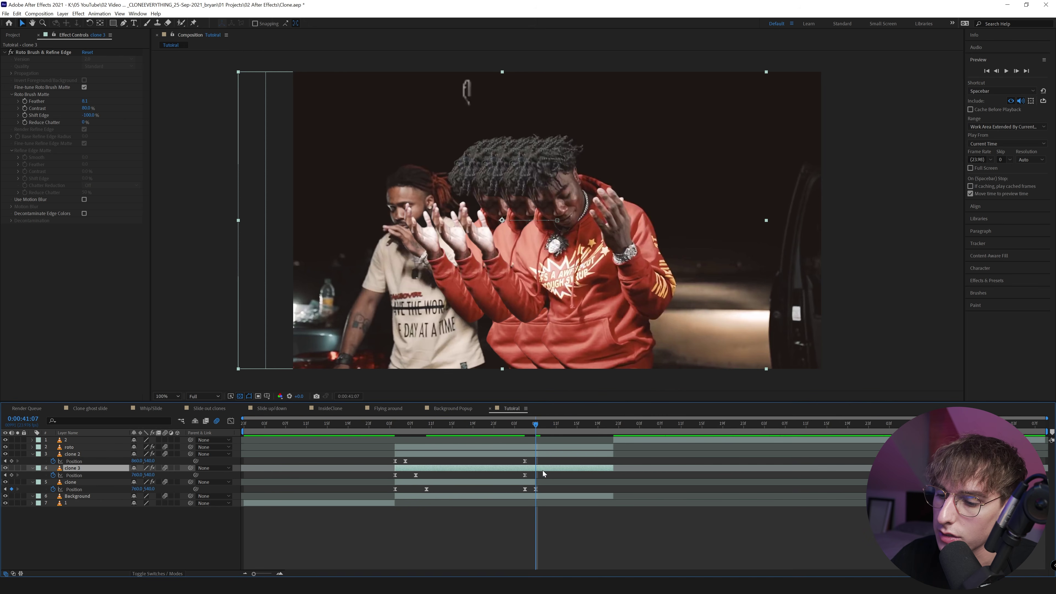
left_click(11, 475)
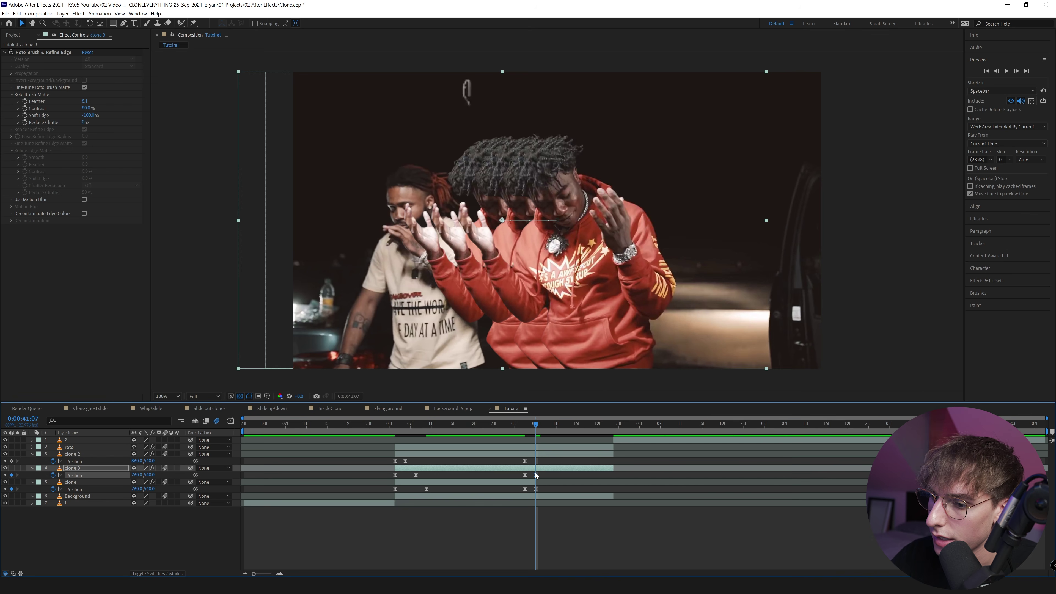
left_click(1016, 71)
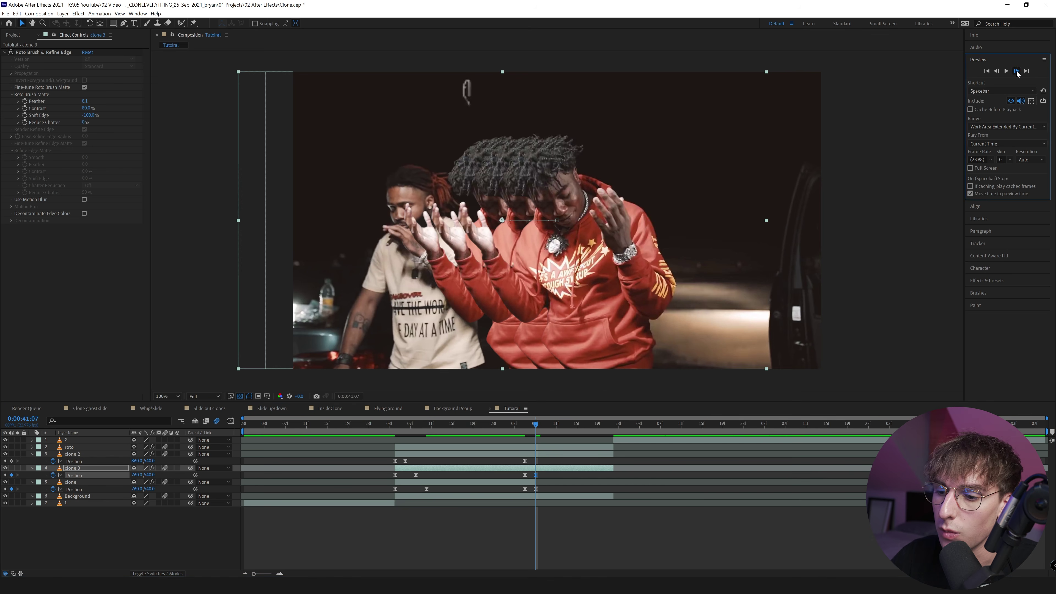
left_click(1016, 71)
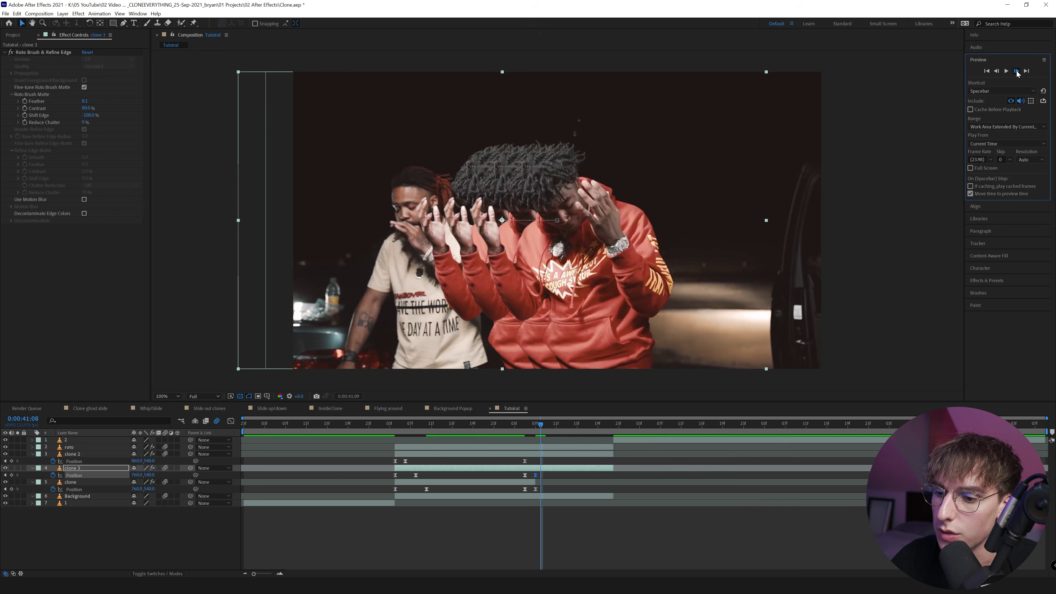
left_click(137, 475)
type("860")
key("Return")
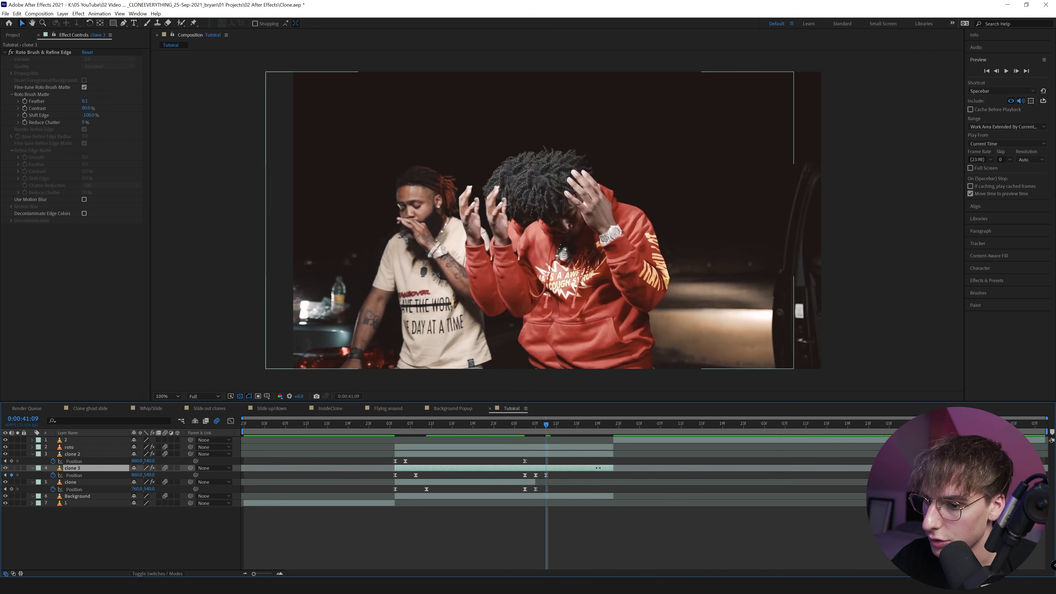
Add a Position keyframe to clone 2 at 0:00:41:09, set its X position to 960 at 0:00:41:11 and trim the layer's end there
left_click(11, 461)
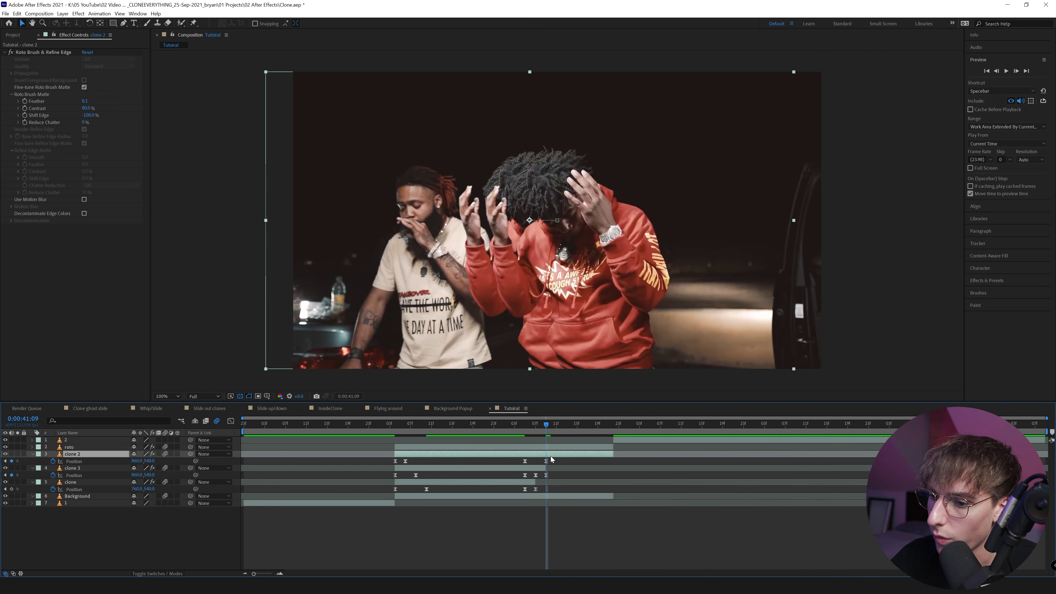
left_click(1016, 71)
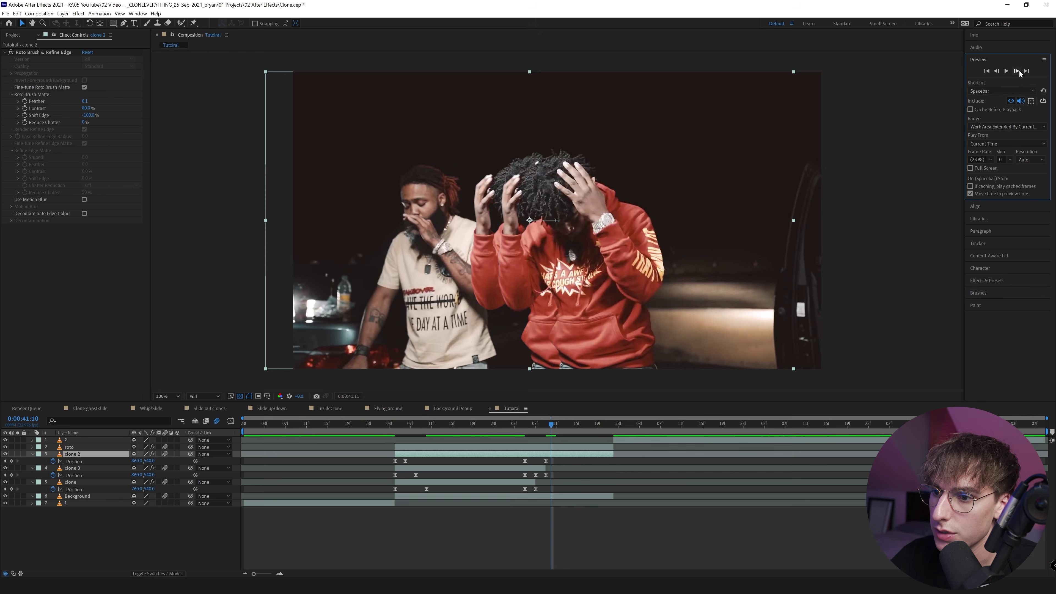
left_click(1016, 71)
left_click(136, 461)
type("9")
left_click(130, 542)
right_click(69, 462)
key("Escape")
left_click(74, 454)
key("alt+]")
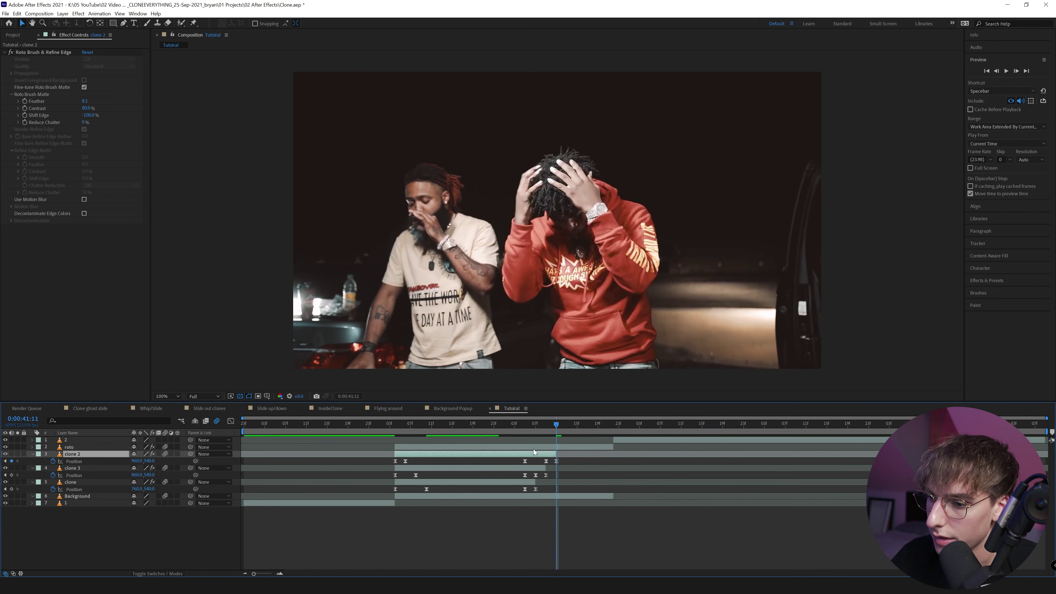
Play the finished slide-out and slide-in from 0:00:40:01 and scrub back to 0:00:40:04
left_click(380, 427)
key("space")
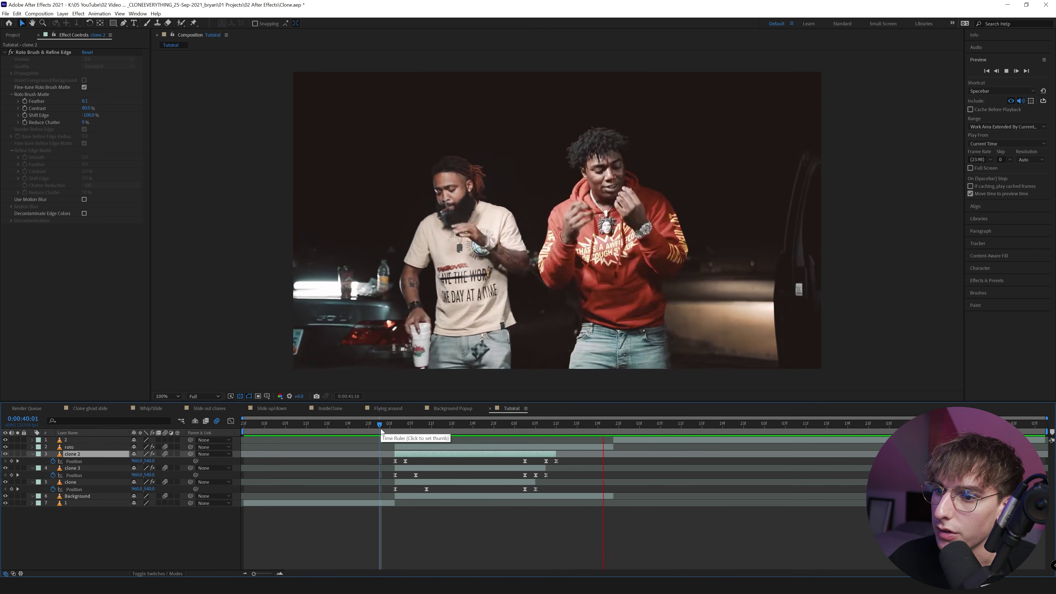
left_click(409, 427)
mouse_move(410, 428)
left_mouse_down()
mouse_move(422, 430)
mouse_move(398, 447)
left_mouse_up()
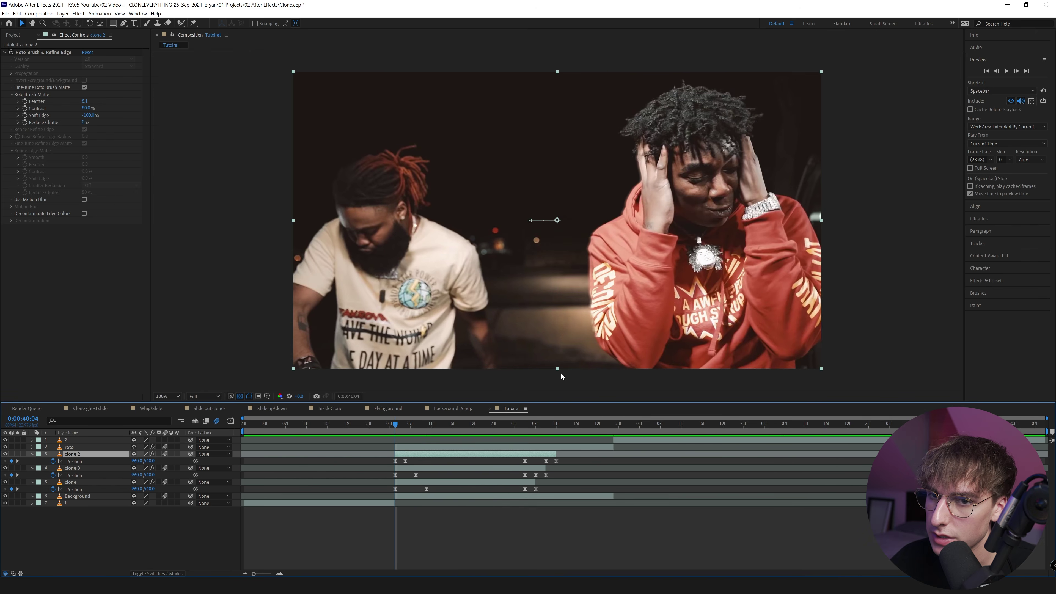
Try a rising diagonal arrangement at 0:00:40:13 by raising clone 2, clone 3 and clone progressively higher, and undo the moves
left_click(1015, 73)
left_click(1015, 73)
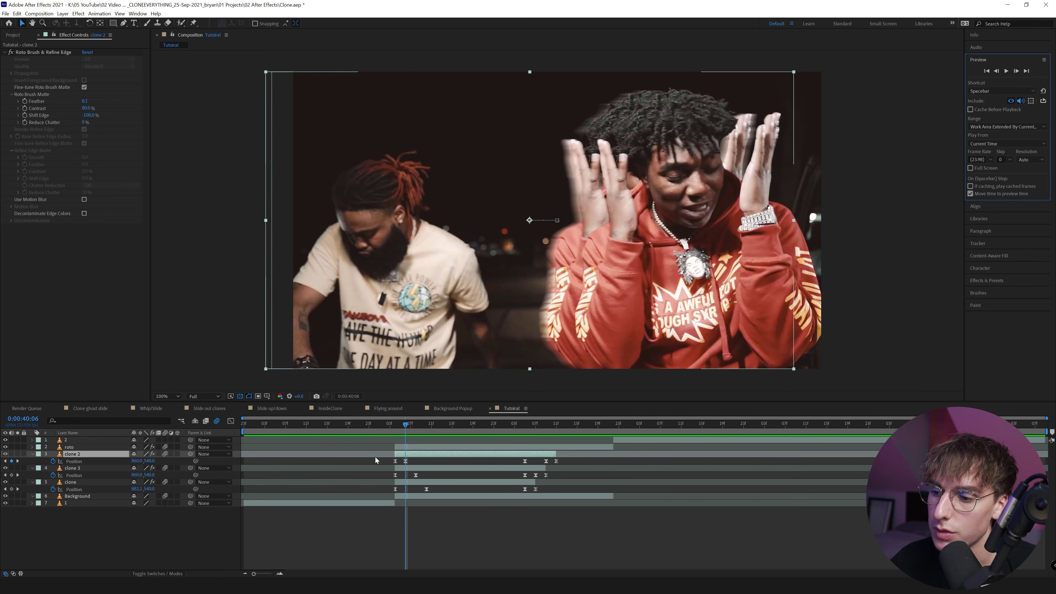
left_click(442, 424)
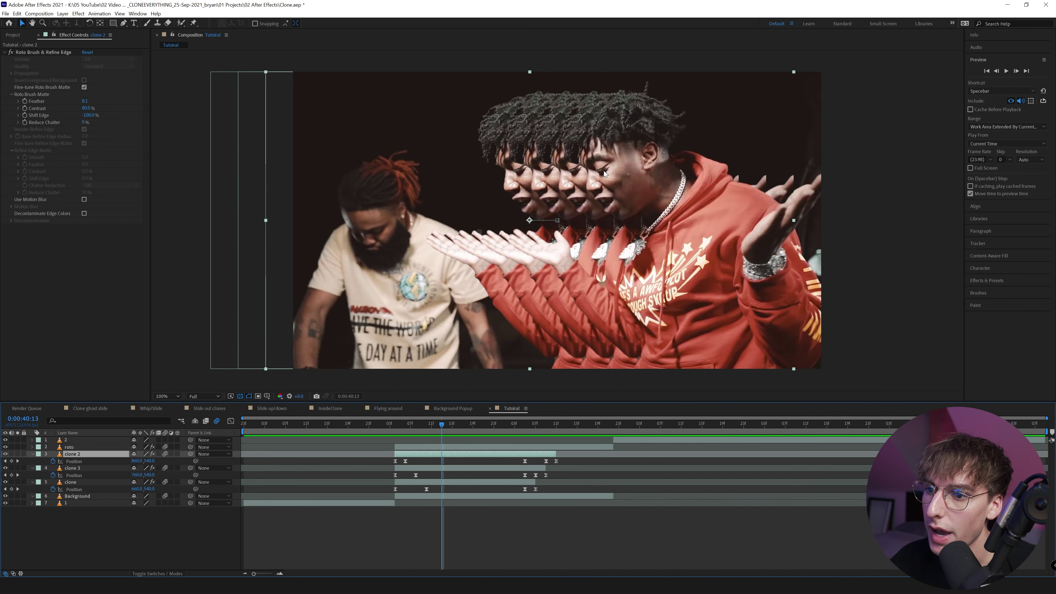
left_click_drag(577, 175, 577, 156)
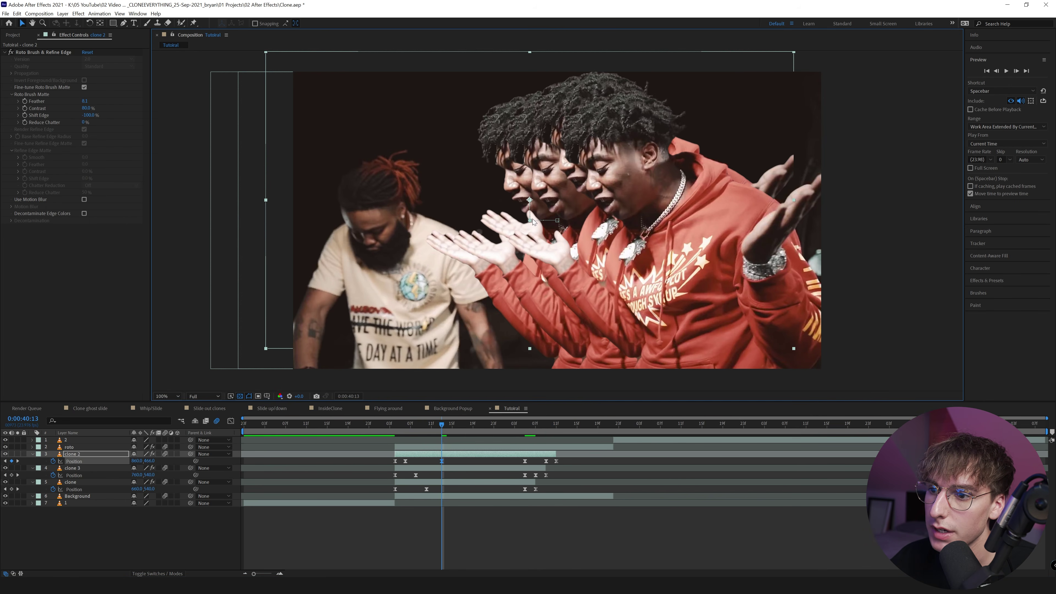
left_click(393, 468)
left_click_drag(520, 163, 514, 106)
left_click(460, 482)
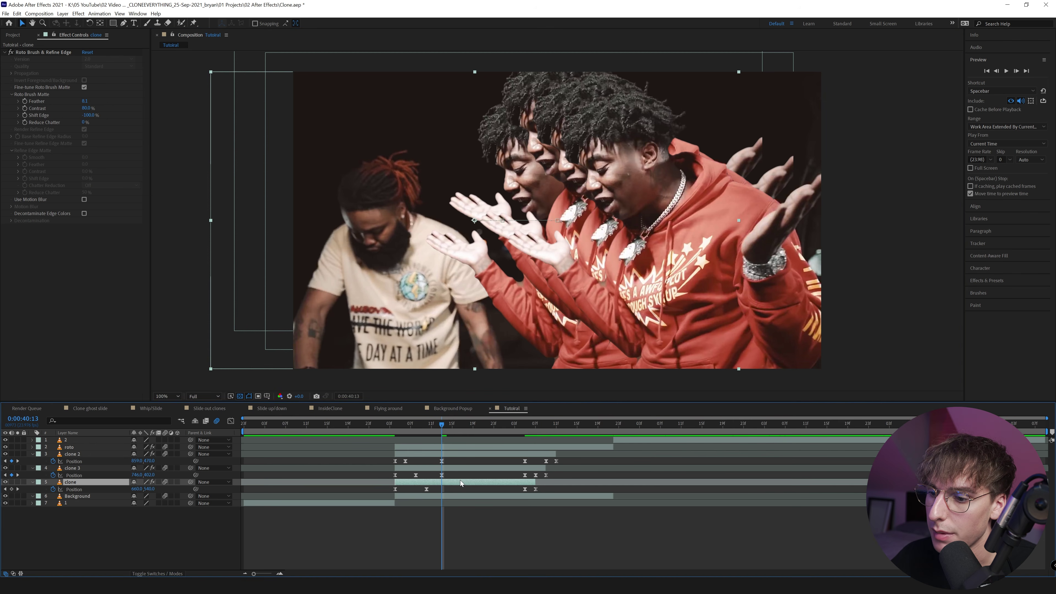
left_click_drag(495, 143, 493, 82)
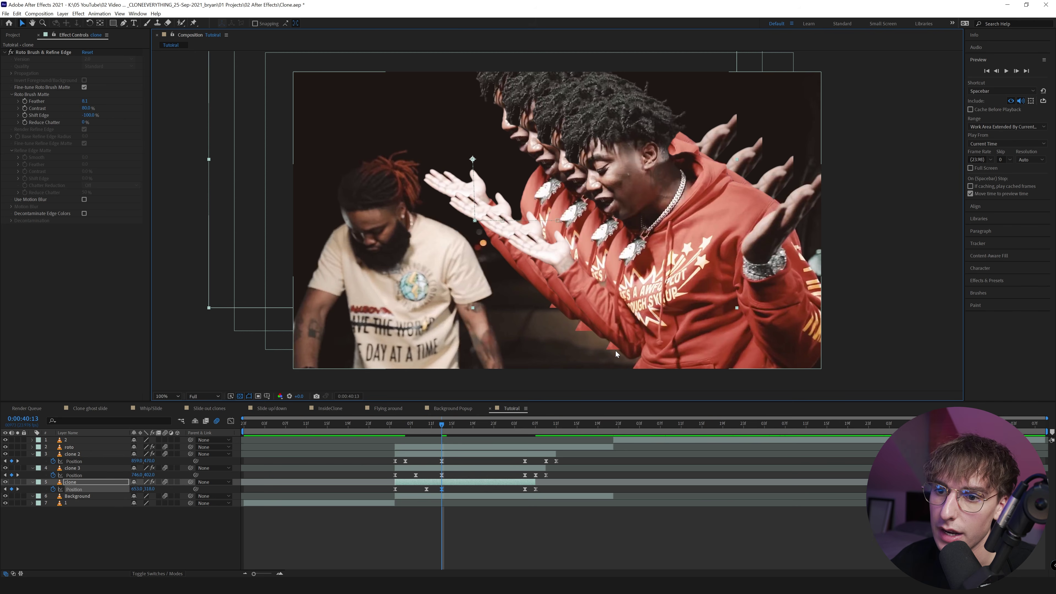
key("ctrl+z")
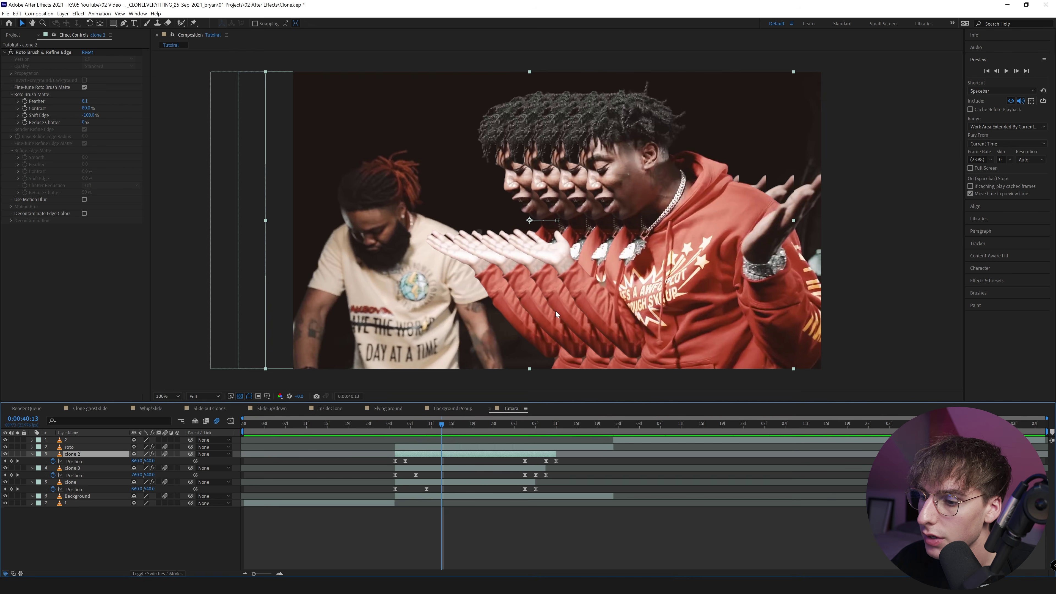
mouse_move(638, 186)
left_mouse_down()
mouse_move(510, 225)
mouse_move(570, 204)
mouse_move(564, 189)
mouse_move(625, 180)
left_mouse_up()
Play the Slide up/down composition from 0:00:40:03 as a reference and return to the Tutorial composition
left_click(272, 408)
left_click(391, 428)
key("space")
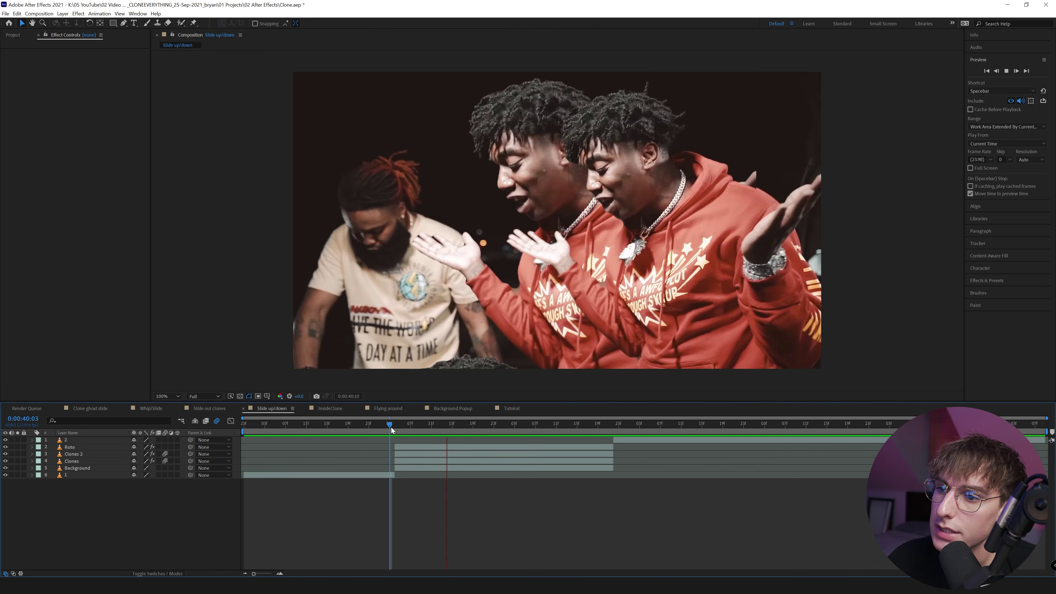
left_click_drag(391, 428, 523, 435)
left_click(504, 407)
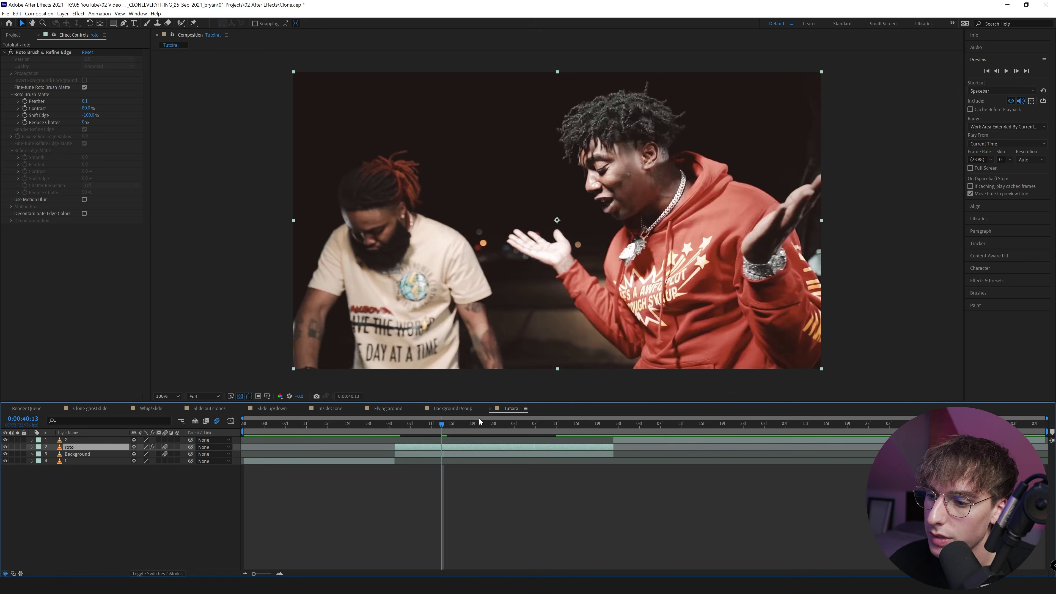
Duplicate the roto layer at 0:00:40:04 and enable Position and Scale keyframing on the lower copy
left_click(394, 423)
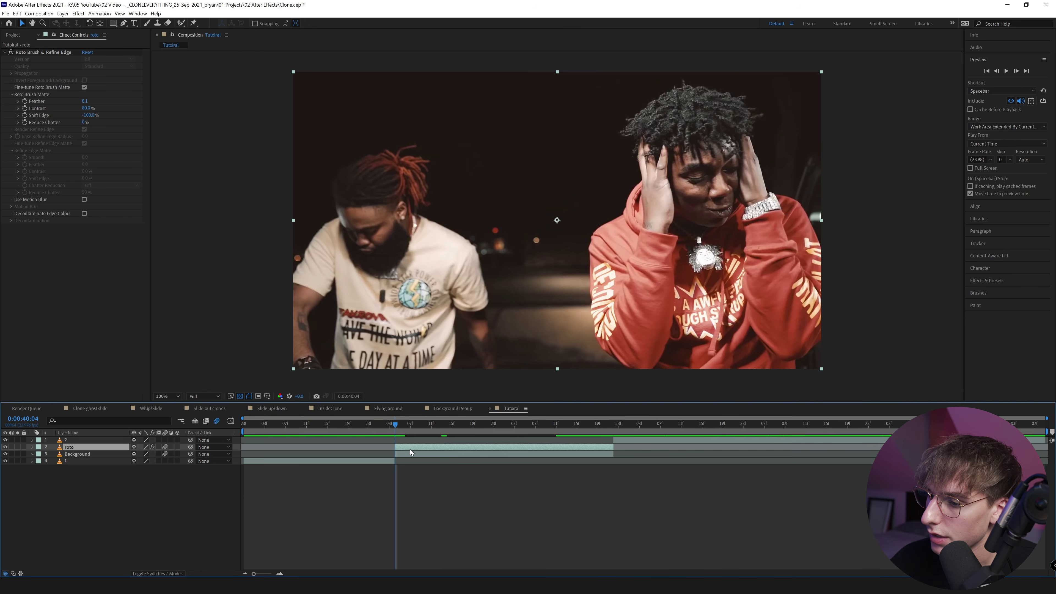
key("ctrl+d")
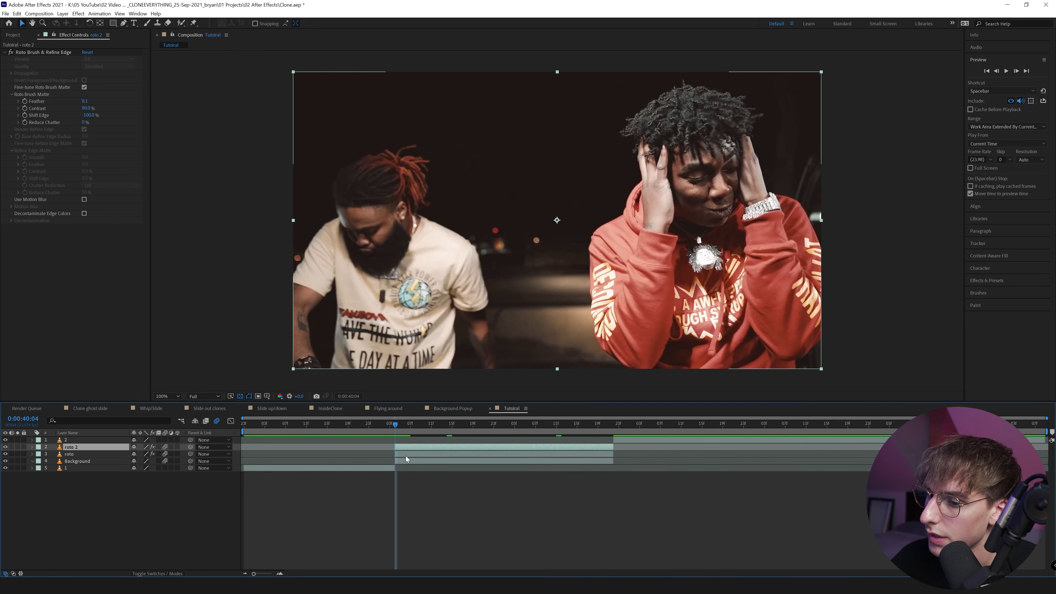
left_click(406, 456)
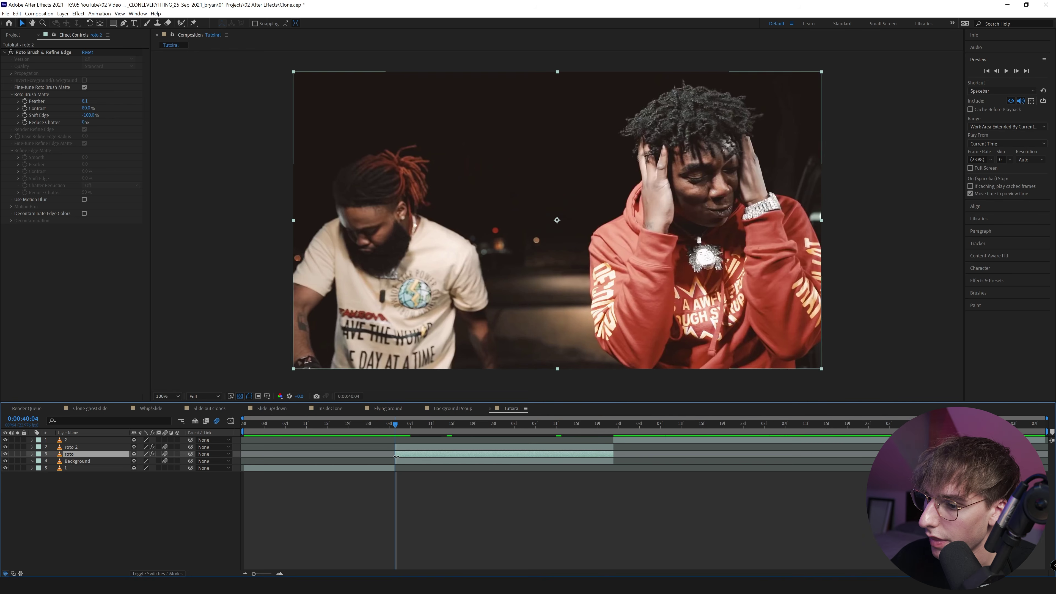
left_click(31, 454)
left_click(40, 469)
left_click(53, 482)
left_click(53, 488)
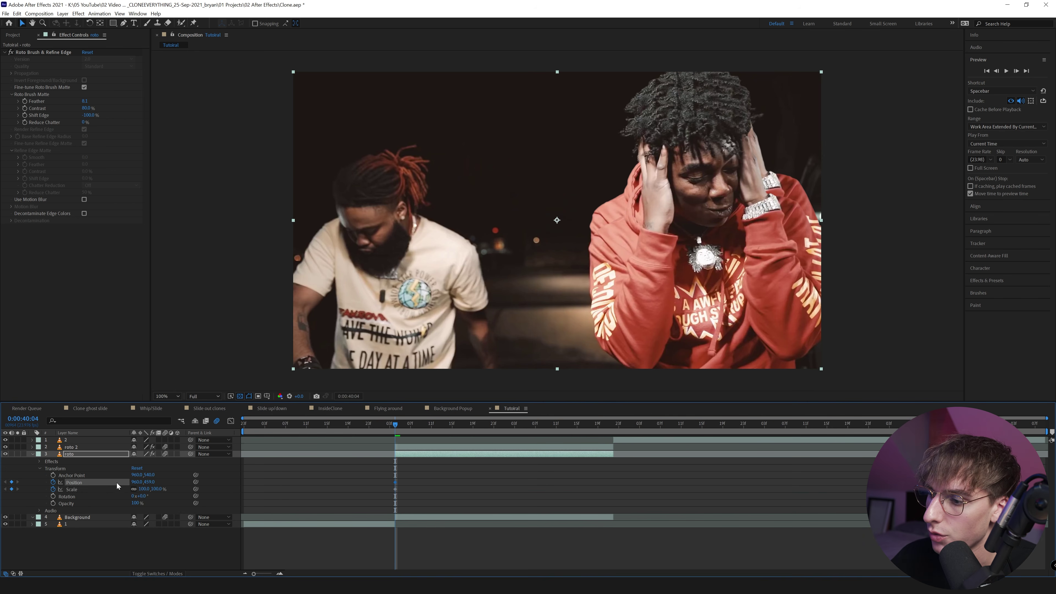
Place the lower roto clone at X 602 and move it down to about Y 1580, below the frame, at 0:00:40:04
left_click_drag(137, 482, 2, 477)
left_click(31, 480)
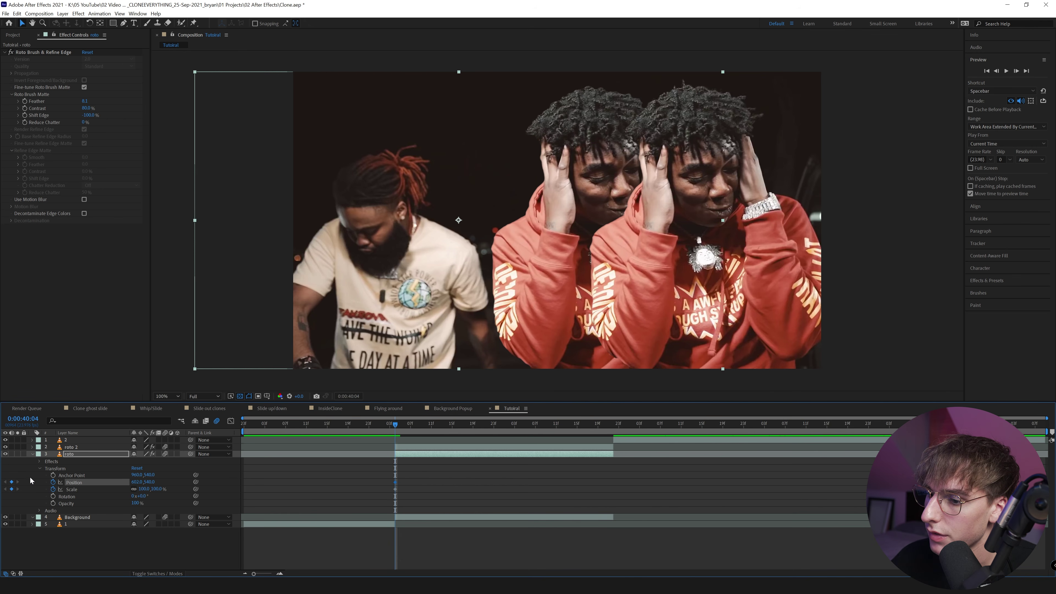
left_click_drag(150, 482, 595, 468)
Set the roto clone's Y position to 540 at 0:00:40:14 and scale the layer to 110% without Scale keyframes
left_click(1011, 71)
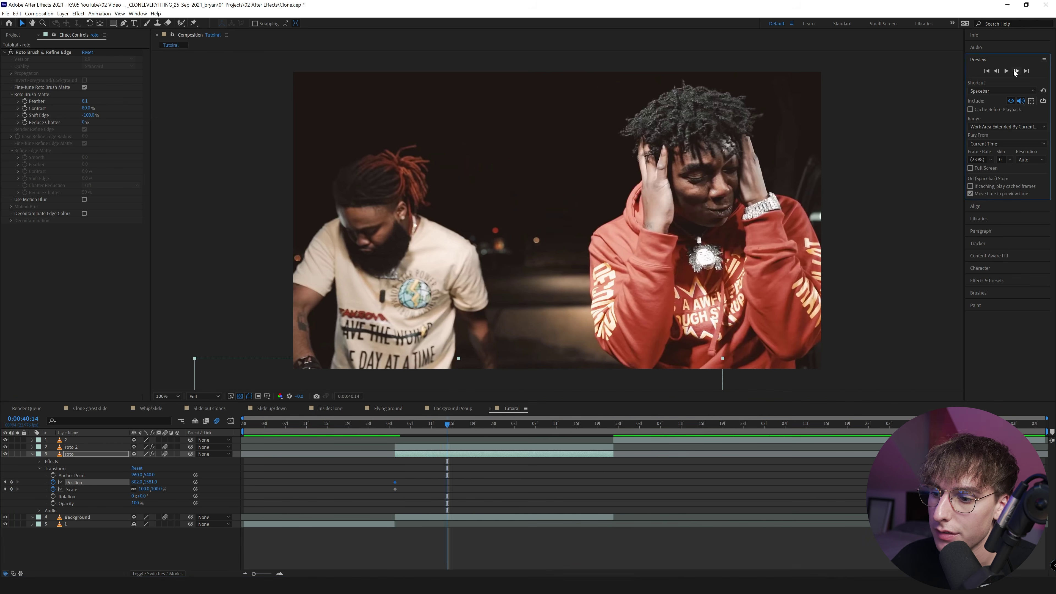
left_click(151, 482)
type("5")
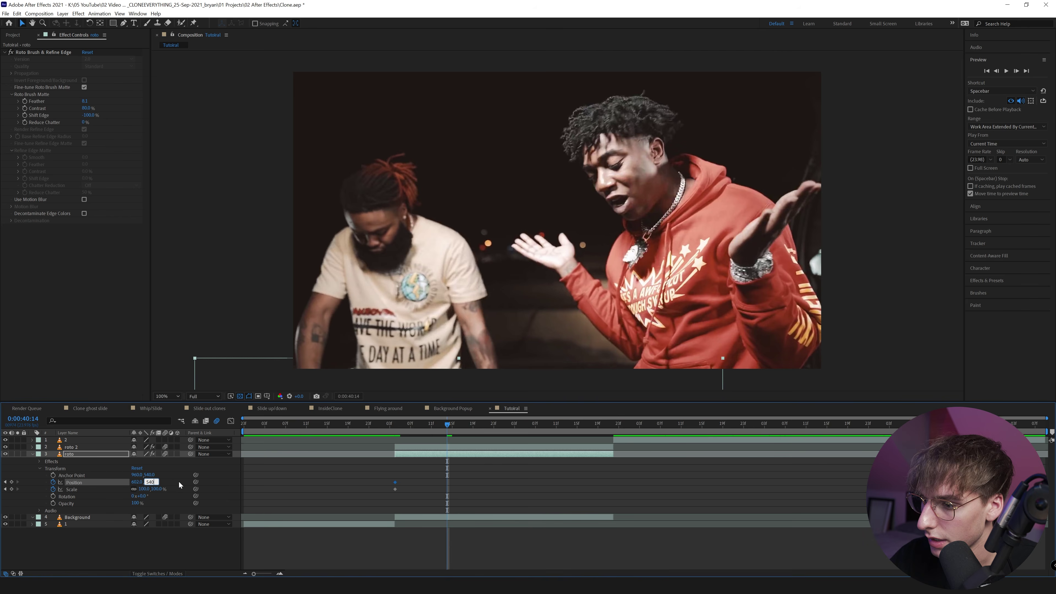
type("40")
key("Return")
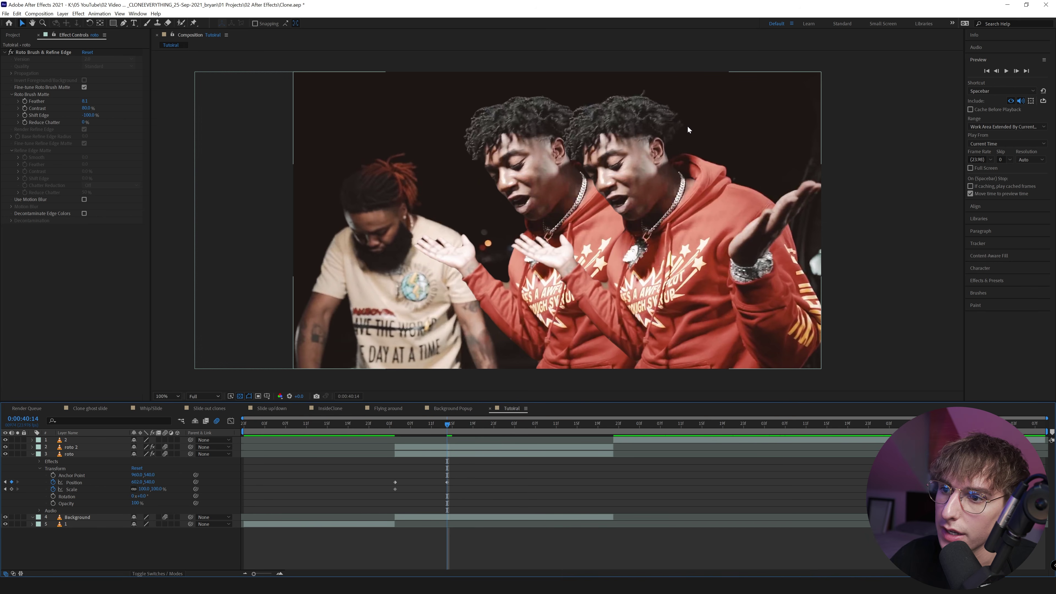
key("j")
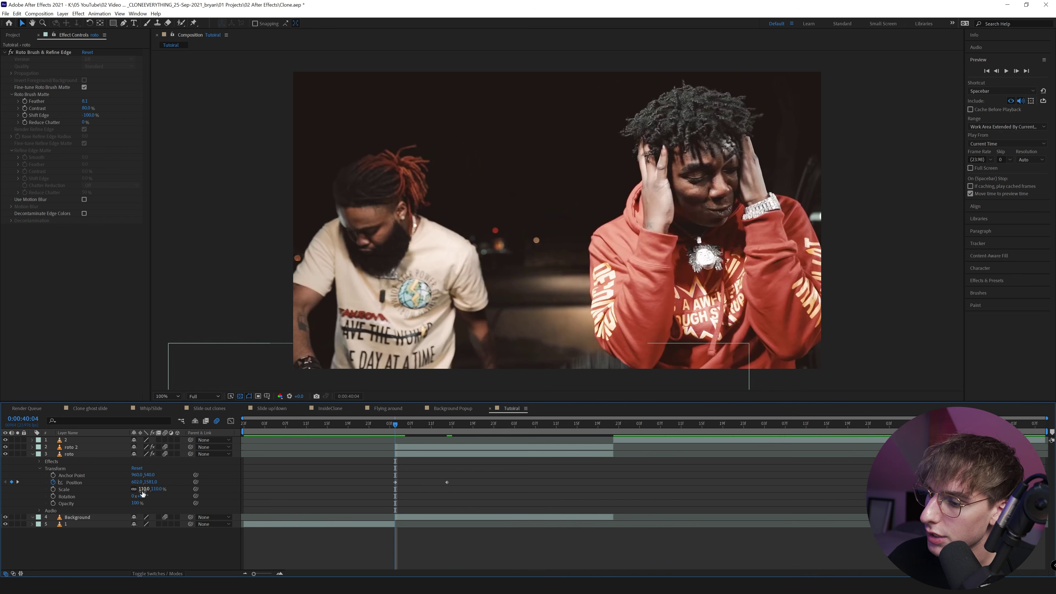
left_click_drag(396, 424, 447, 425)
Duplicate the roto clone, remove the Position keyframes from the lower copy and set its X position to 277
left_click(438, 454)
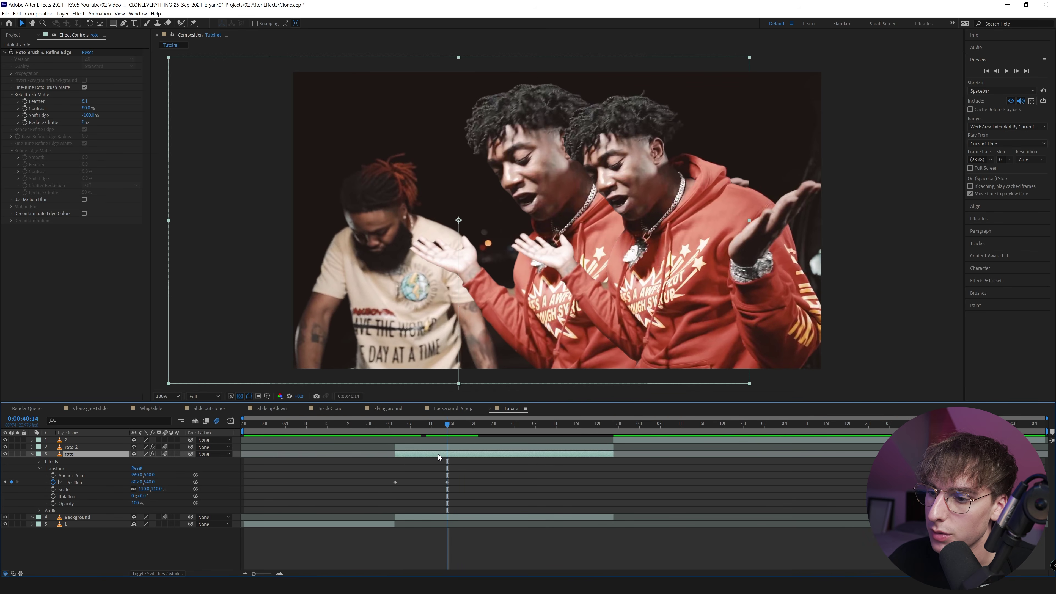
key("ctrl+d")
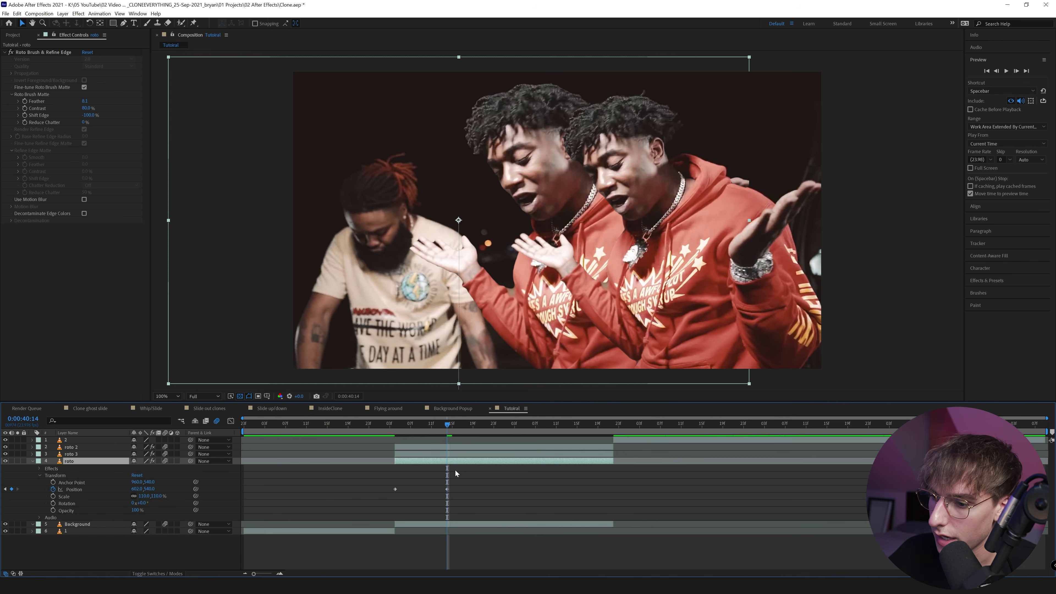
key("alt+shift+p")
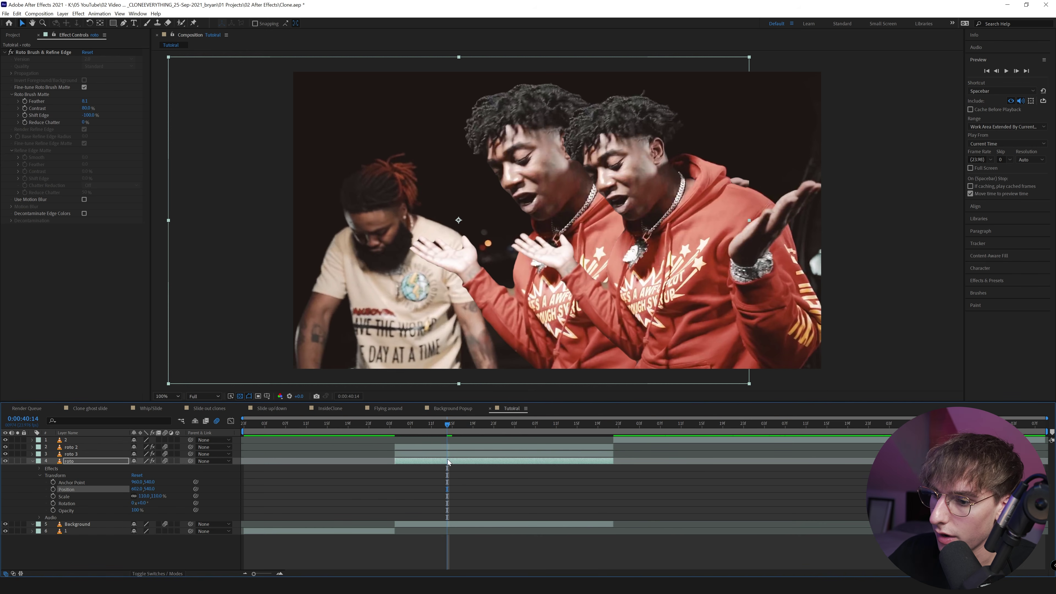
left_click_drag(135, 488, 6, 493)
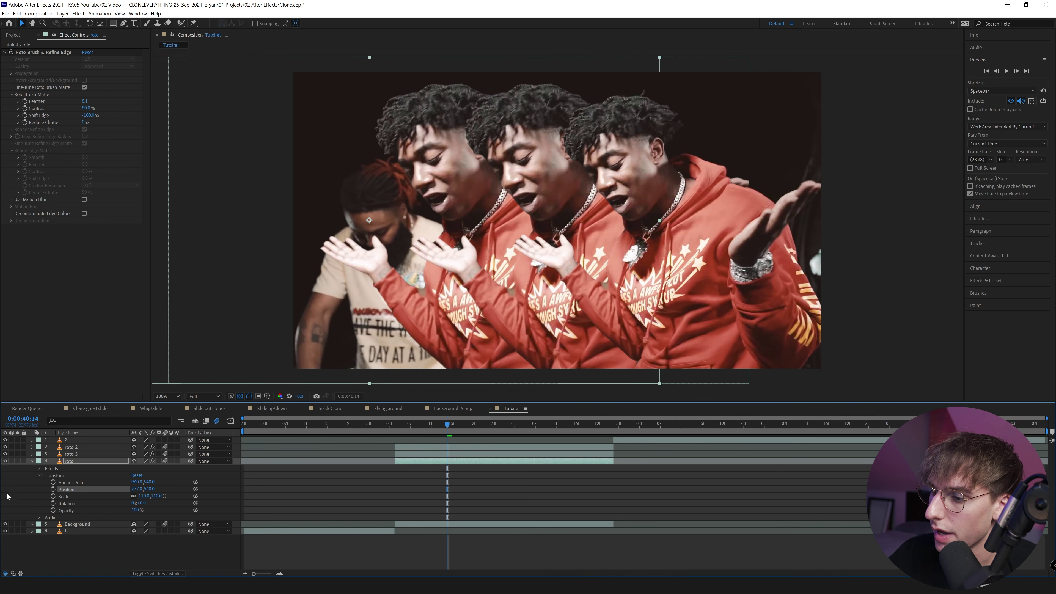
Set the scale of the lowest roto clone to 120%
left_click(142, 496)
type("120")
key("Return")
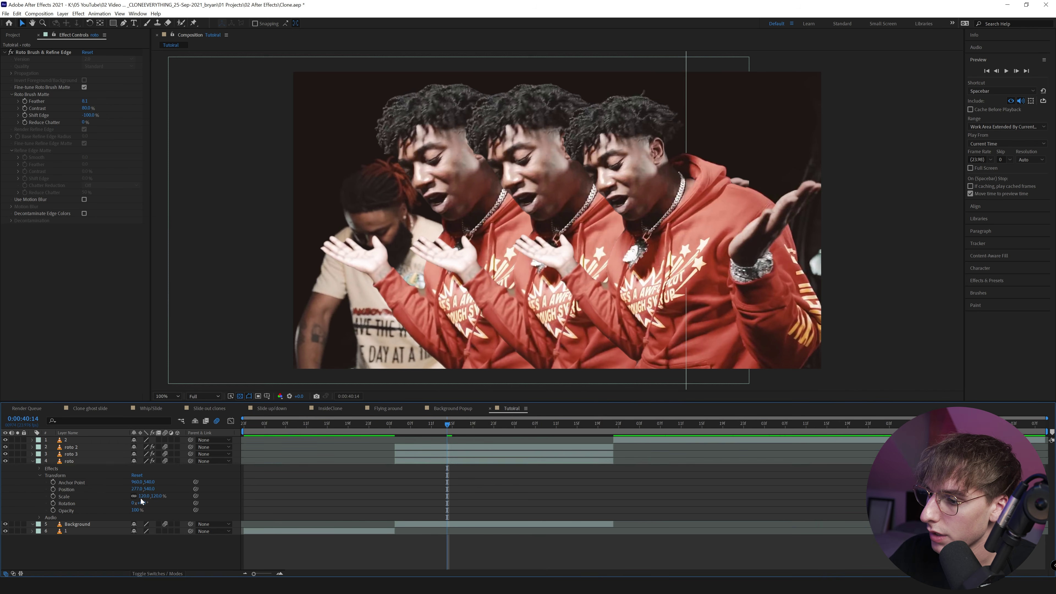
Keyframe the lowest roto clone's Y position from about 1640 at 0:00:40:14 to 540 at 0:00:41:00
left_click(53, 490)
left_click_drag(149, 489, 632, 451)
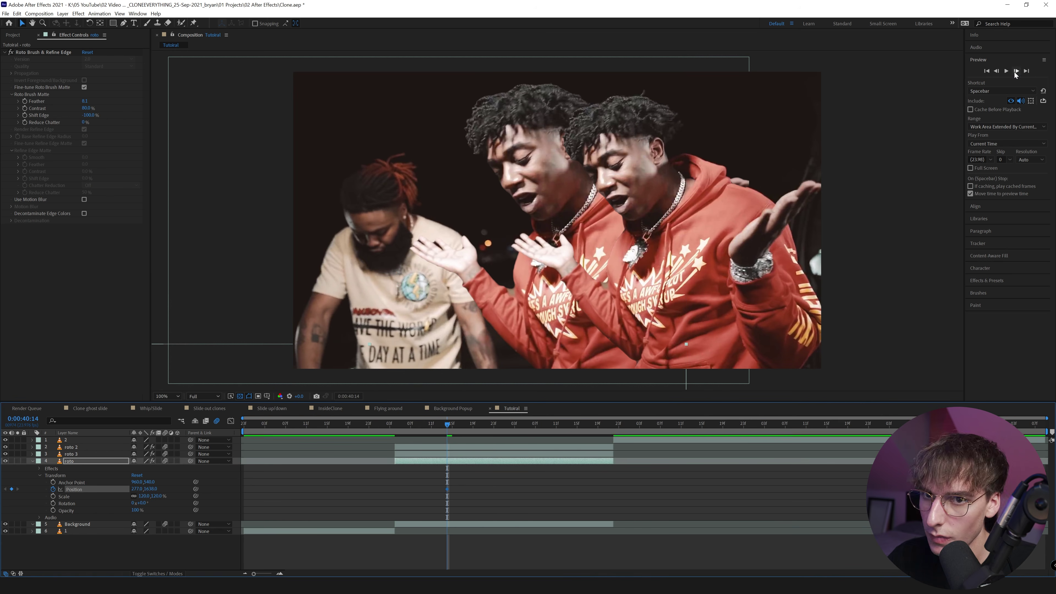
left_click(1006, 71)
left_click(148, 489)
type("540")
key("Return")
Reveal roto 3's Position property and apply Easy Ease to the Position keyframes of both roto 3 and roto
left_click(418, 455)
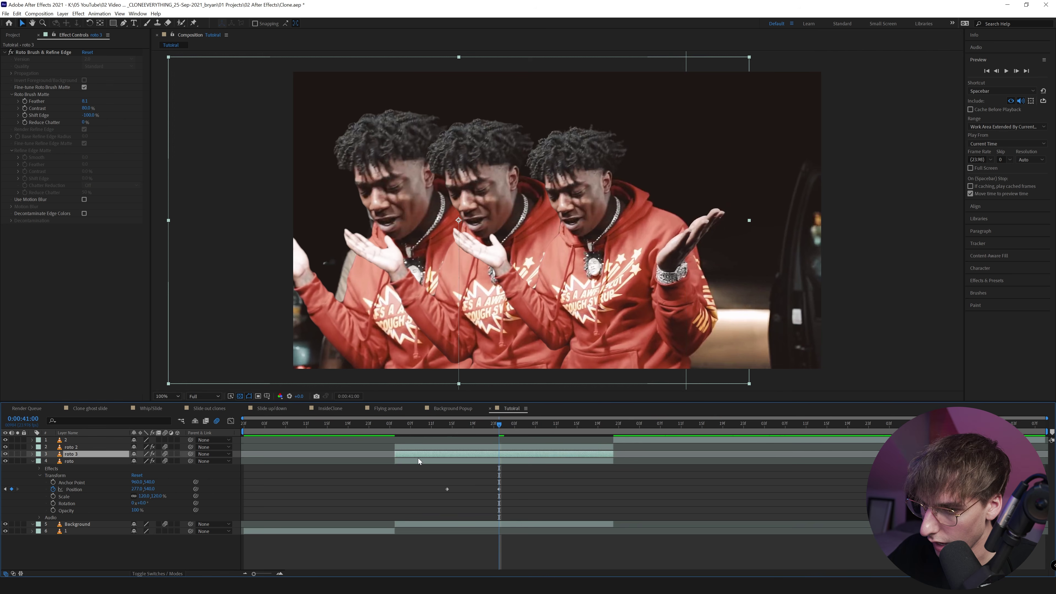
key("p")
left_click(424, 468)
left_click_drag(533, 491, 428, 501)
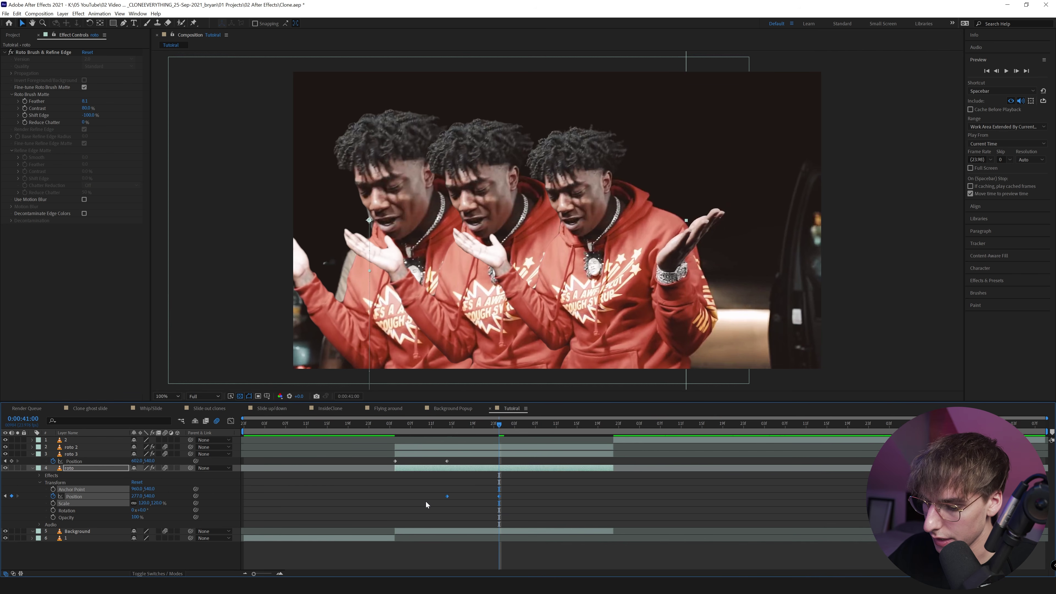
left_click_drag(458, 456, 387, 465)
Hold the roto layer's position with a keyframe at 0:00:41:02 and lower it to about Y 1413 at 0:00:41:12
left_click_drag(399, 425, 509, 449)
left_click(69, 468)
left_click(12, 495)
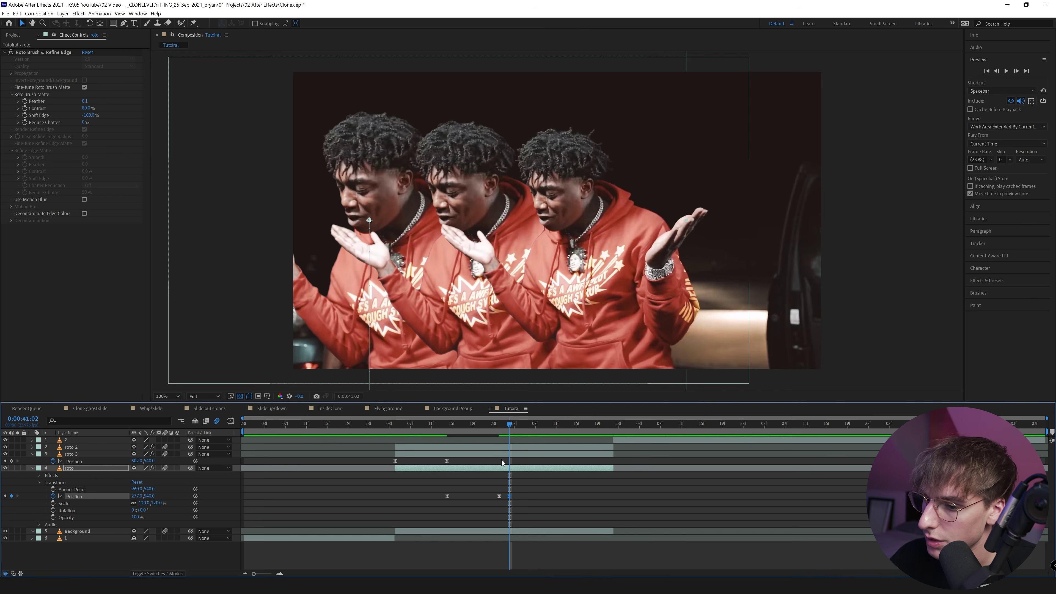
key("shift+Page_Down")
left_click_drag(148, 495, 548, 450)
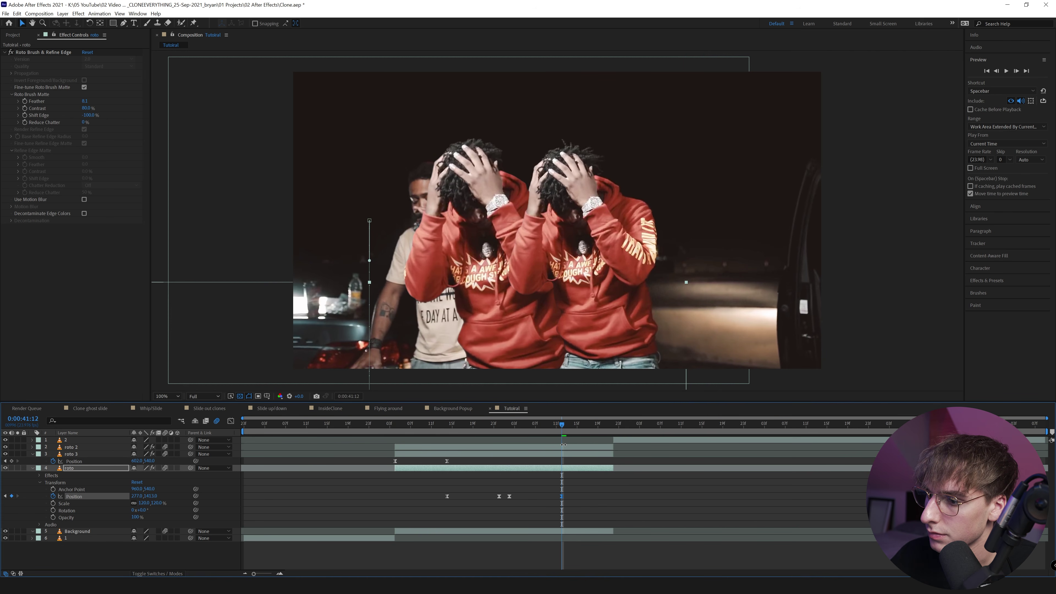
Add a Position keyframe to roto 3 at 0:00:41:12 and move the clone down out of frame at 0:00:41:21
left_click(574, 454)
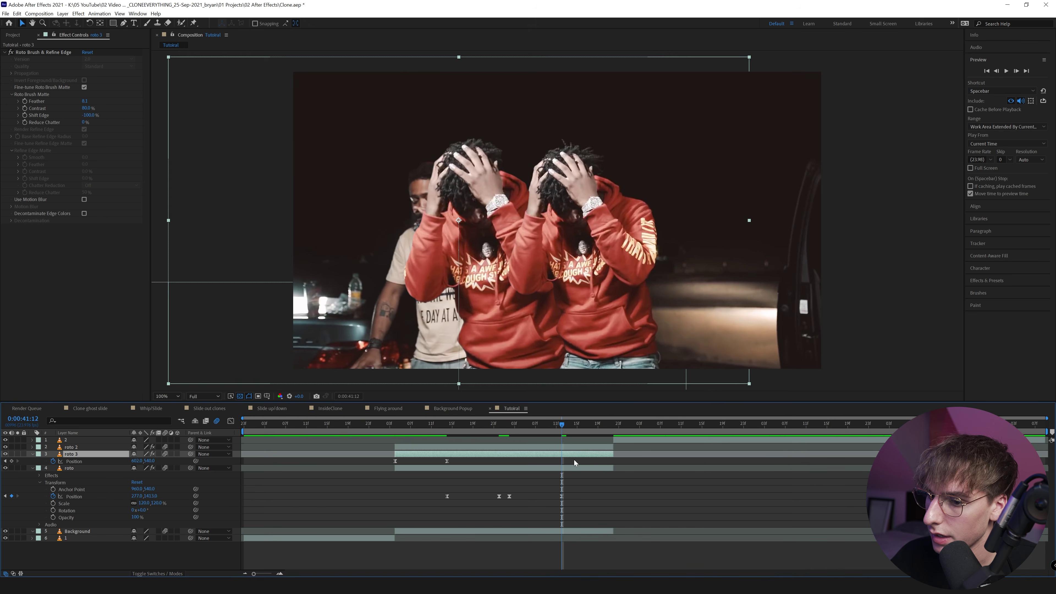
left_click(11, 461)
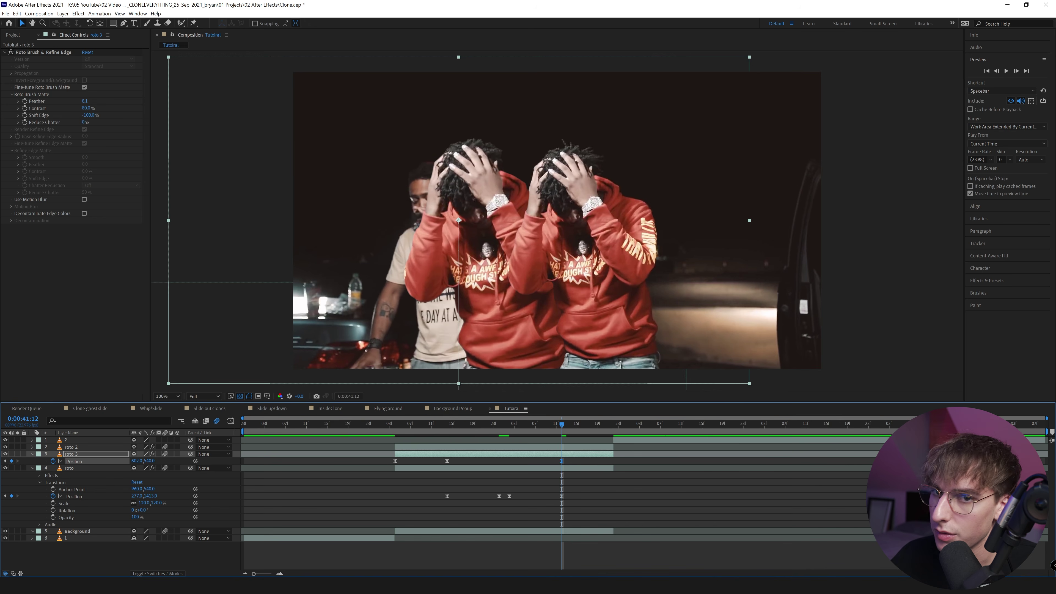
left_click(1019, 72)
key("Page_Up")
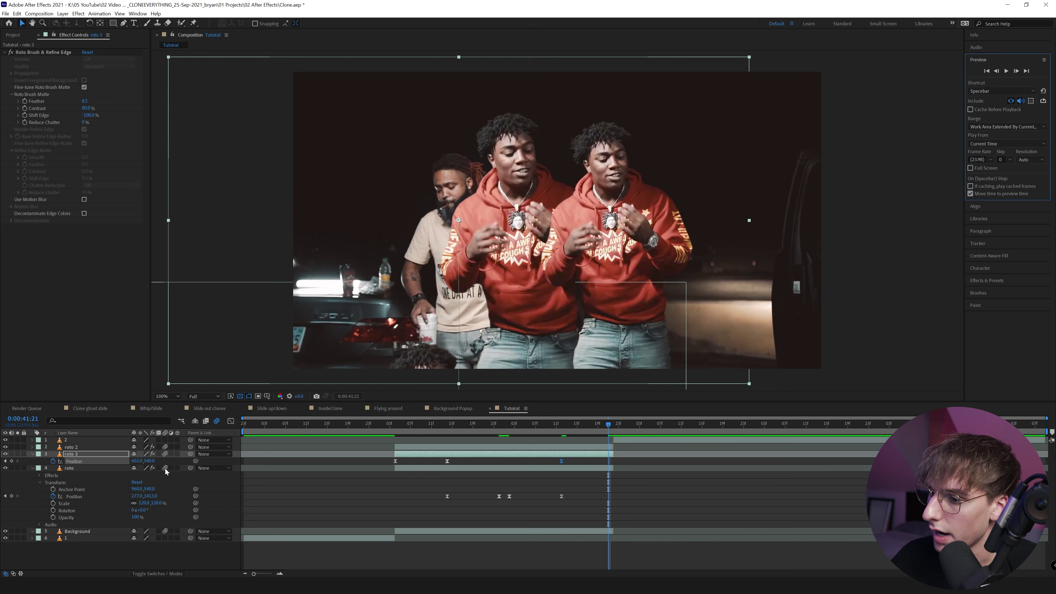
left_click_drag(568, 169, 568, 404)
Play the clones sliding up and down from just before 0:00:40:04 and scrub to 0:00:40:18
left_click(385, 425)
key("space")
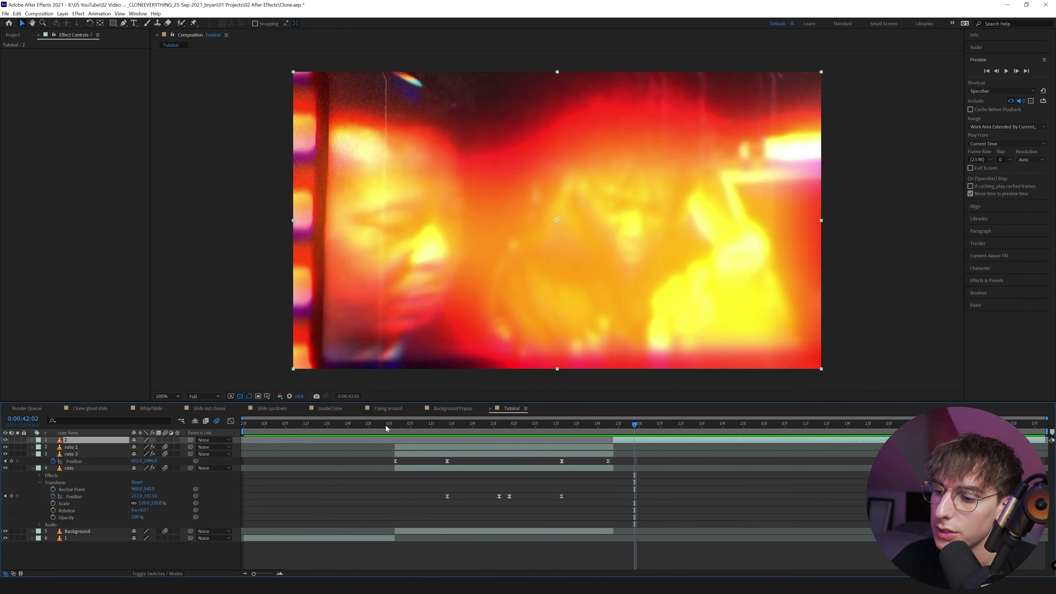
key("space")
left_click(467, 425)
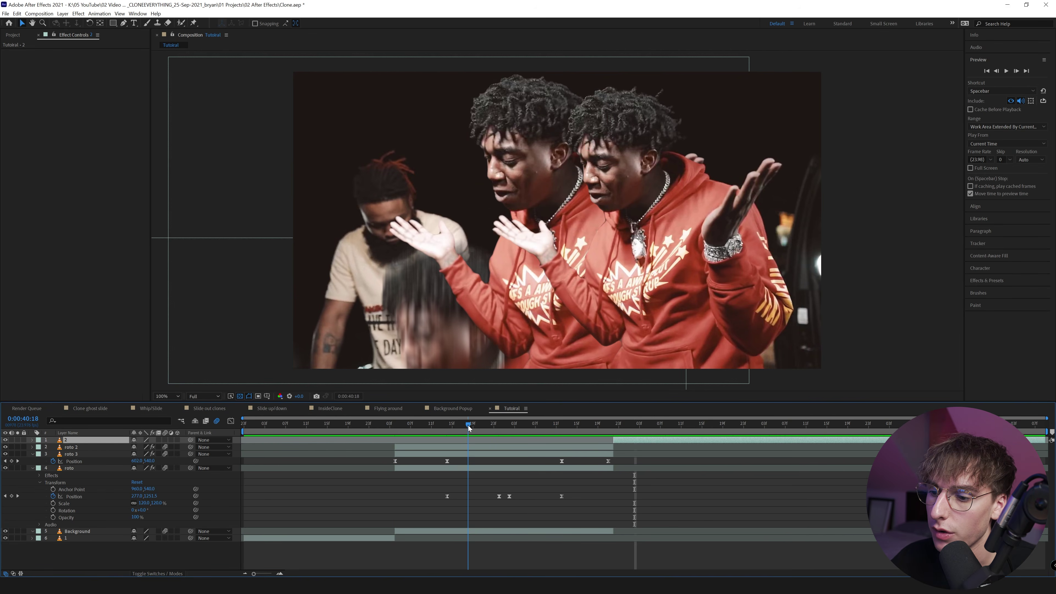
Reshape the speed graph of roto 3's first Position move so it peaks early and eases gradually into the second keyframe, and preview it
left_click_drag(460, 459, 384, 461)
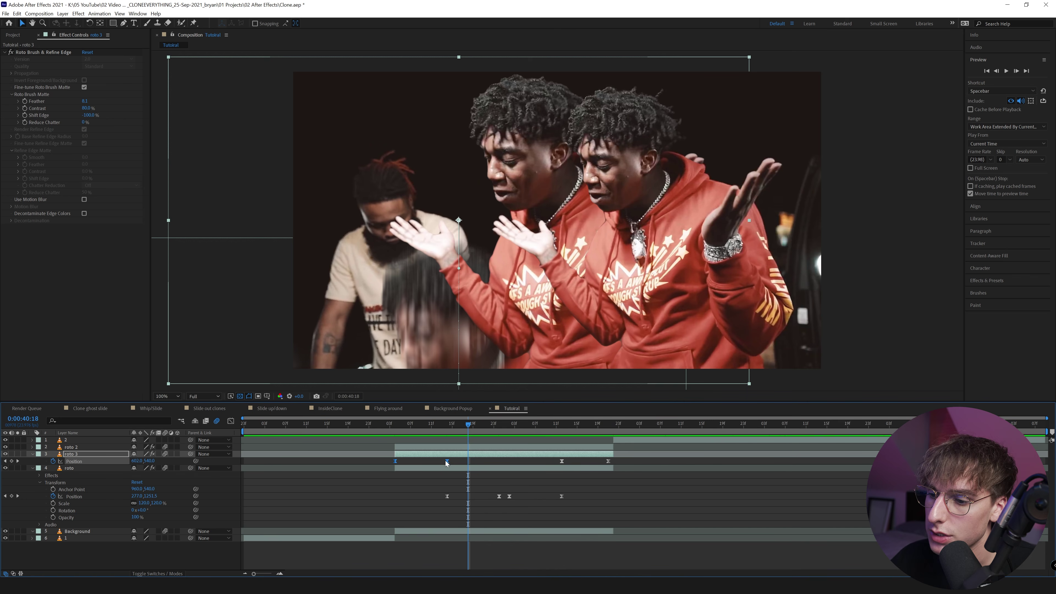
left_click(231, 421)
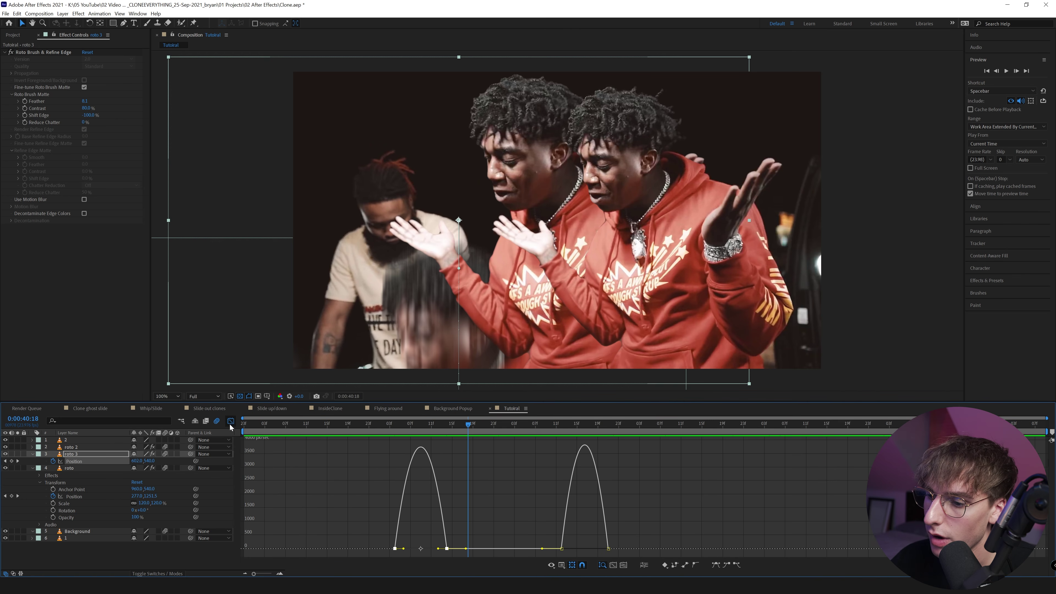
left_click(404, 552)
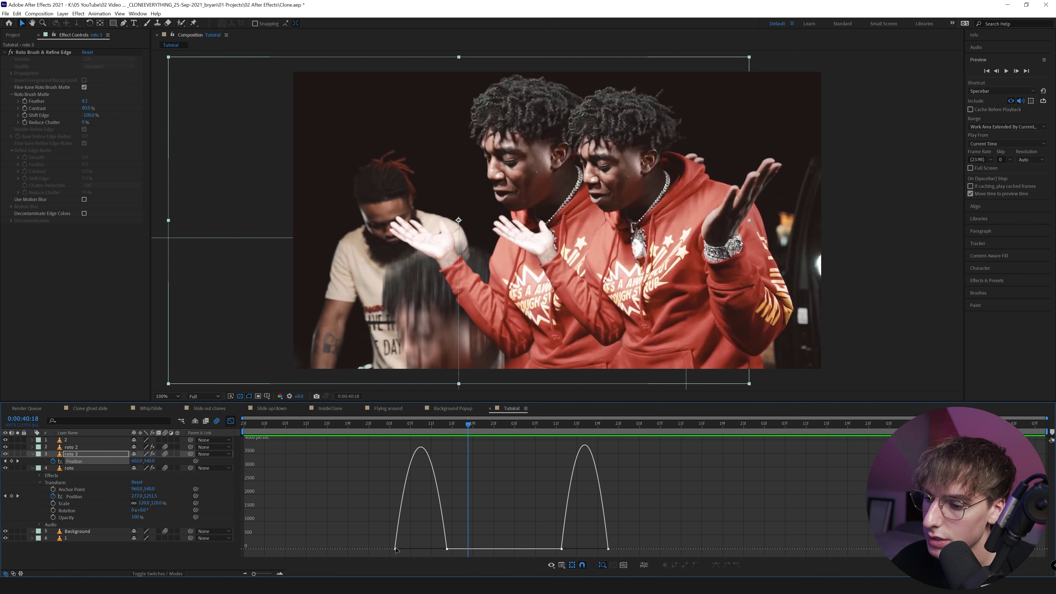
left_click(446, 549)
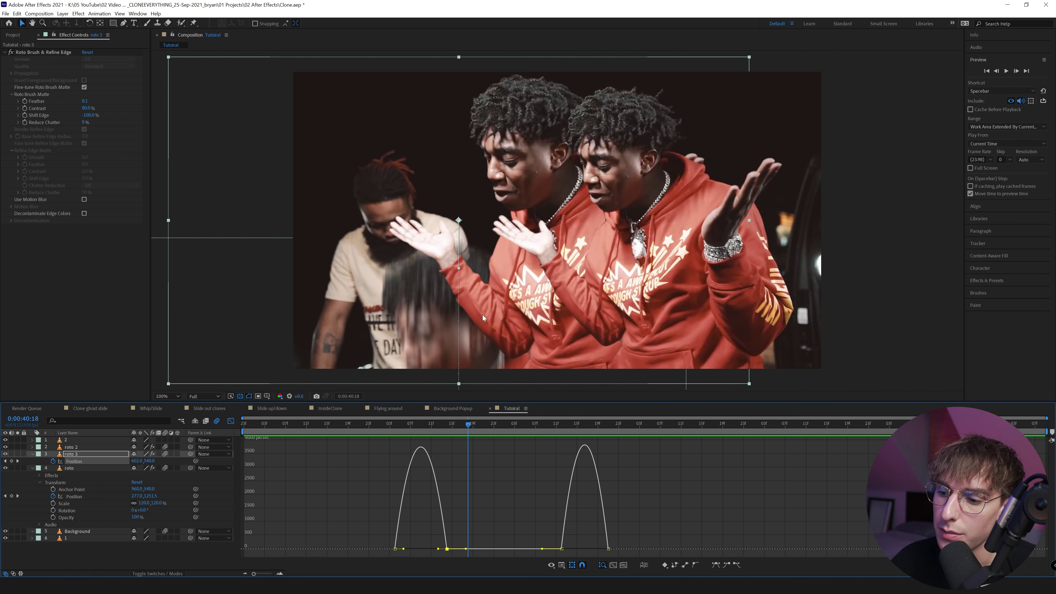
left_click_drag(438, 549, 421, 550)
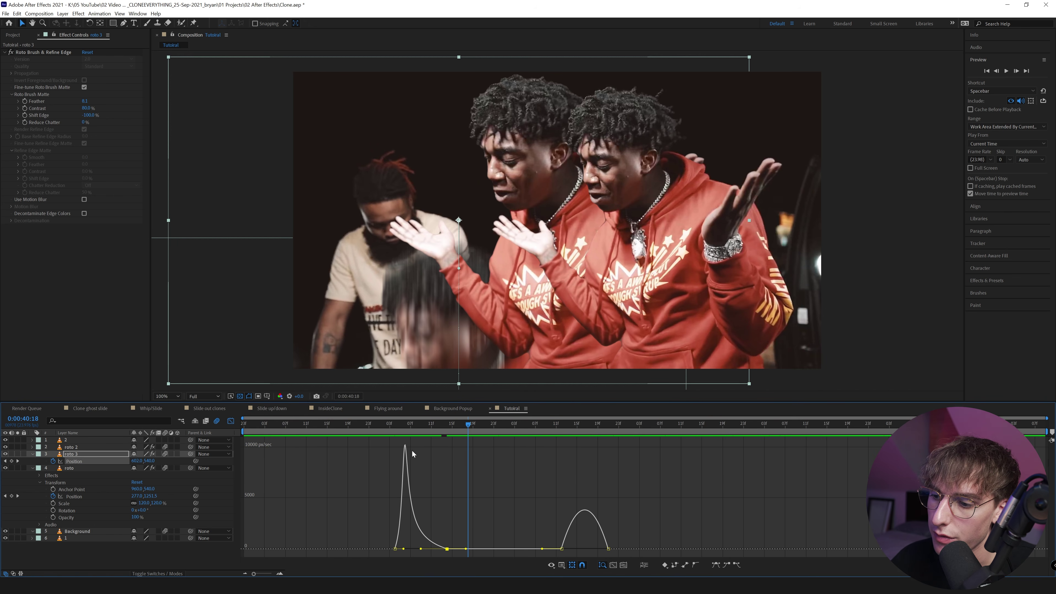
left_click(400, 434)
left_click_drag(400, 434, 426, 437)
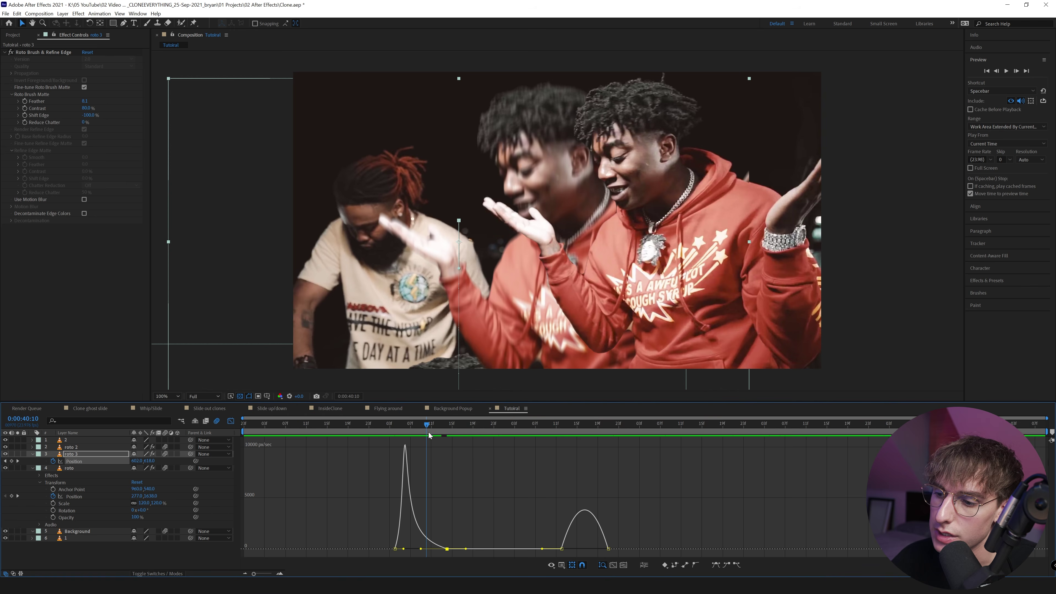
key("space")
Lengthen the outgoing ease at the start of roto 3's downward Position move in the speed graph and preview that exit
left_click(564, 551)
left_click_drag(569, 551, 585, 549)
left_click(578, 430)
mouse_move(578, 430)
left_mouse_down()
mouse_move(607, 428)
mouse_move(592, 428)
left_mouse_up()
key("shift+F3")
Reshape the roto layer's Position speed graph so the upward slide peaks early and the downward slide starts slowly, and play it back
left_click(438, 468)
left_click_drag(500, 486, 444, 501)
key("shift+F3")
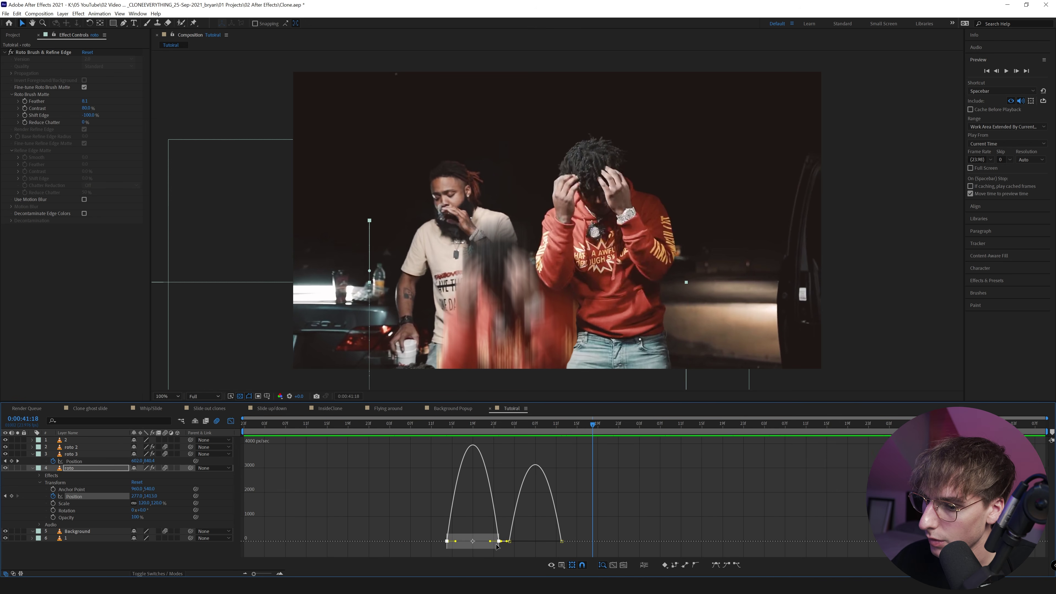
left_click(510, 548)
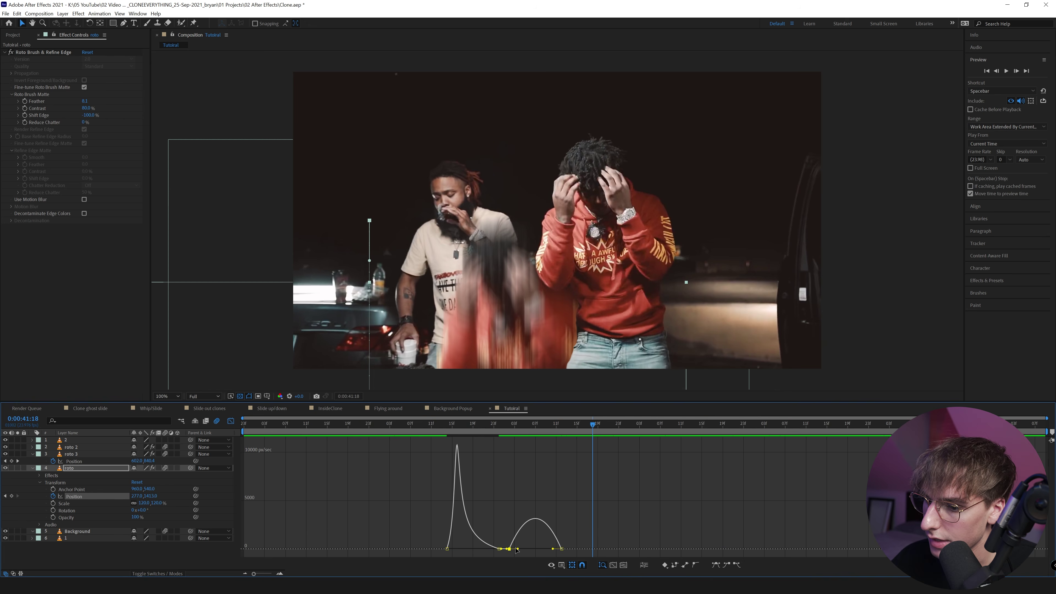
left_click_drag(552, 549, 565, 549)
key("shift+F3")
key("space")
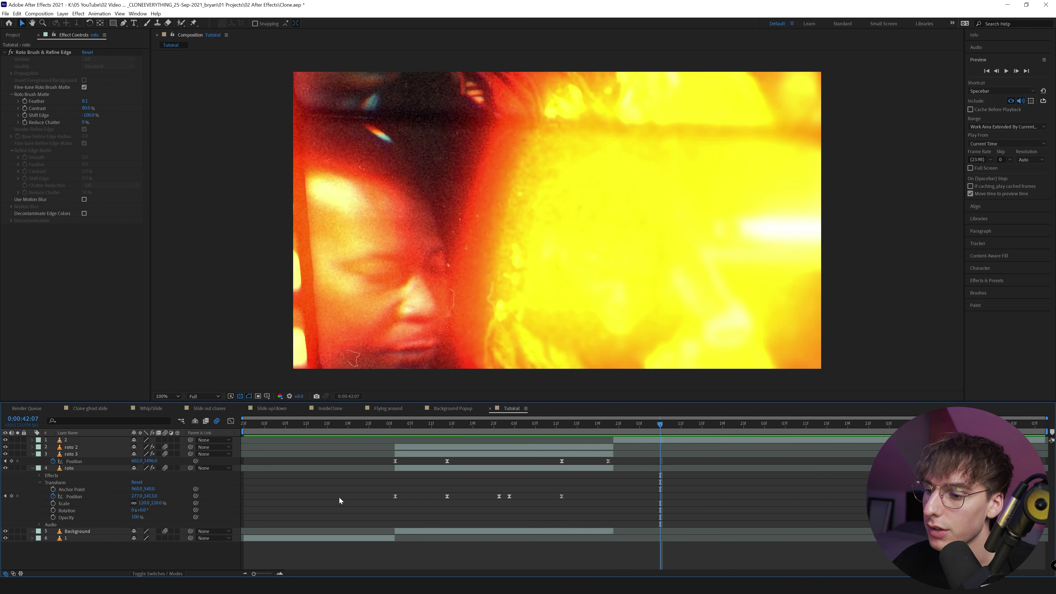
Play the InsideClone composition and scrub to 0:00:41:00 to examine the nested scaled-clone effect
left_click(330, 408)
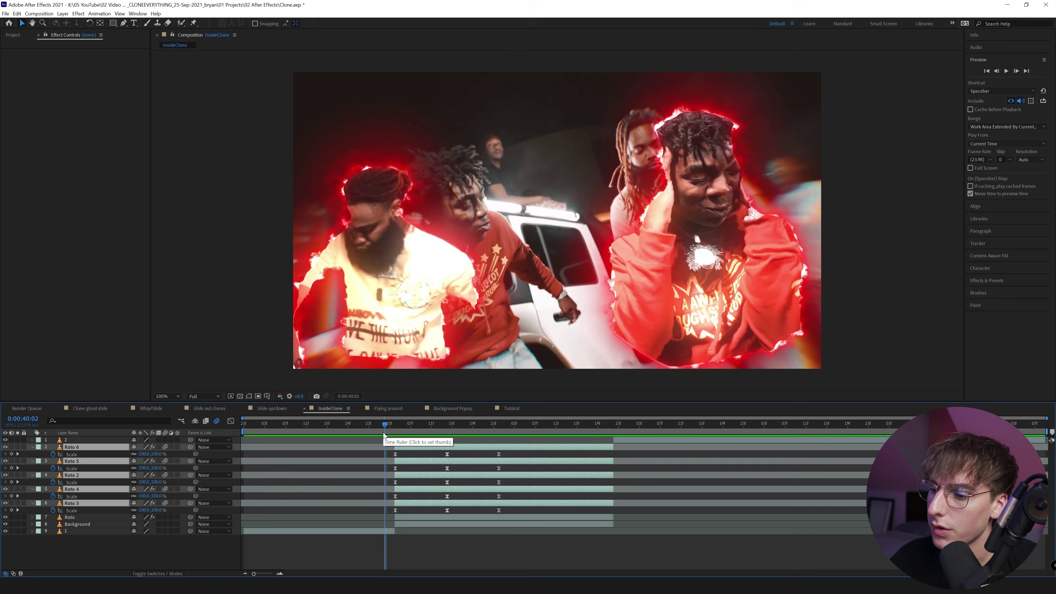
key("space")
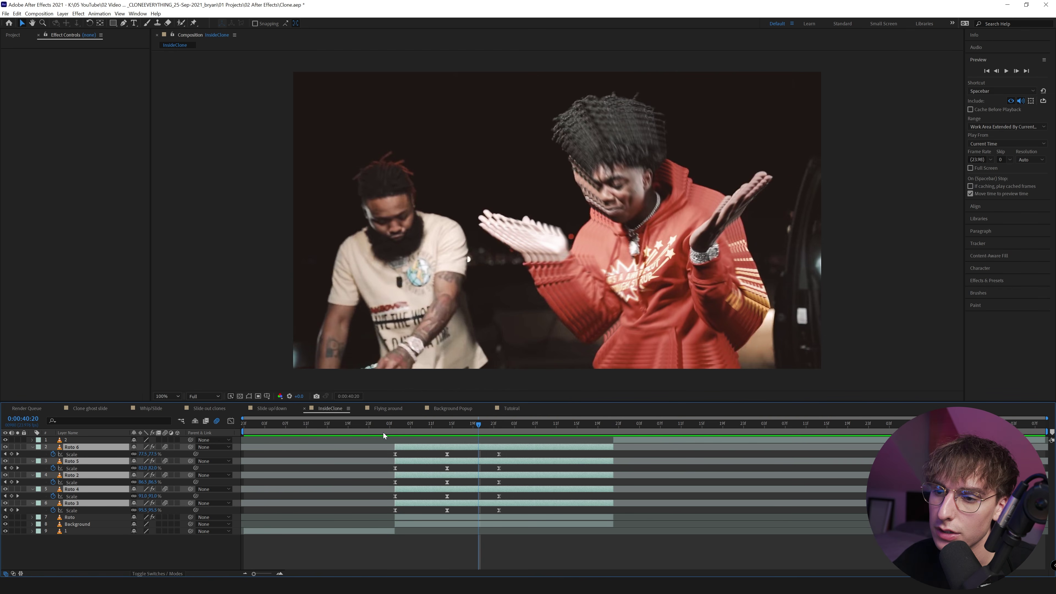
left_click_drag(383, 432, 499, 435)
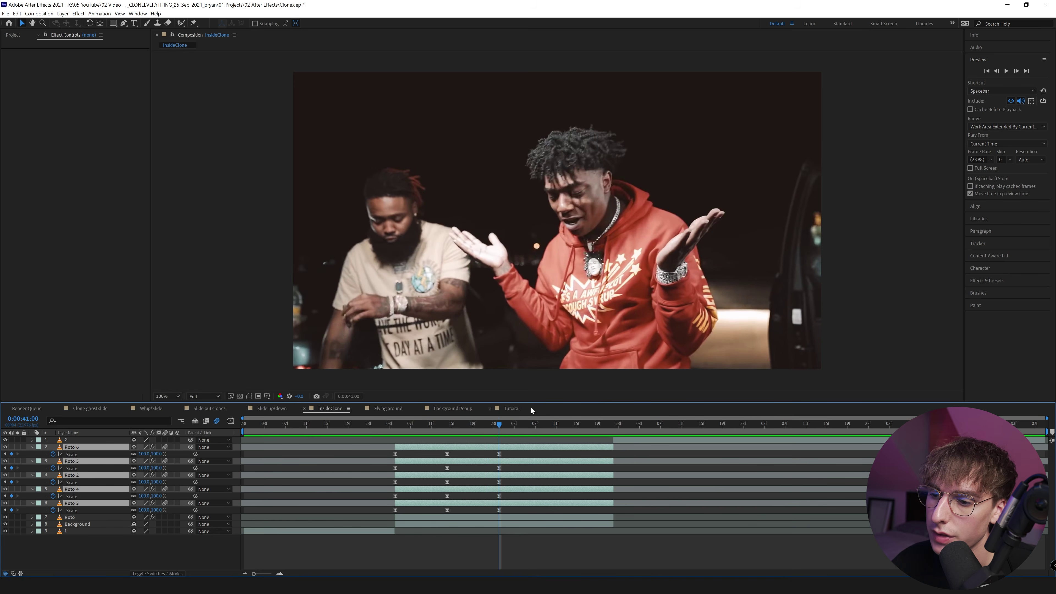
Return to the Tutorial composition, duplicate the roto 2 layer and reveal the duplicate's Transform properties
left_click(516, 409)
left_click(456, 454)
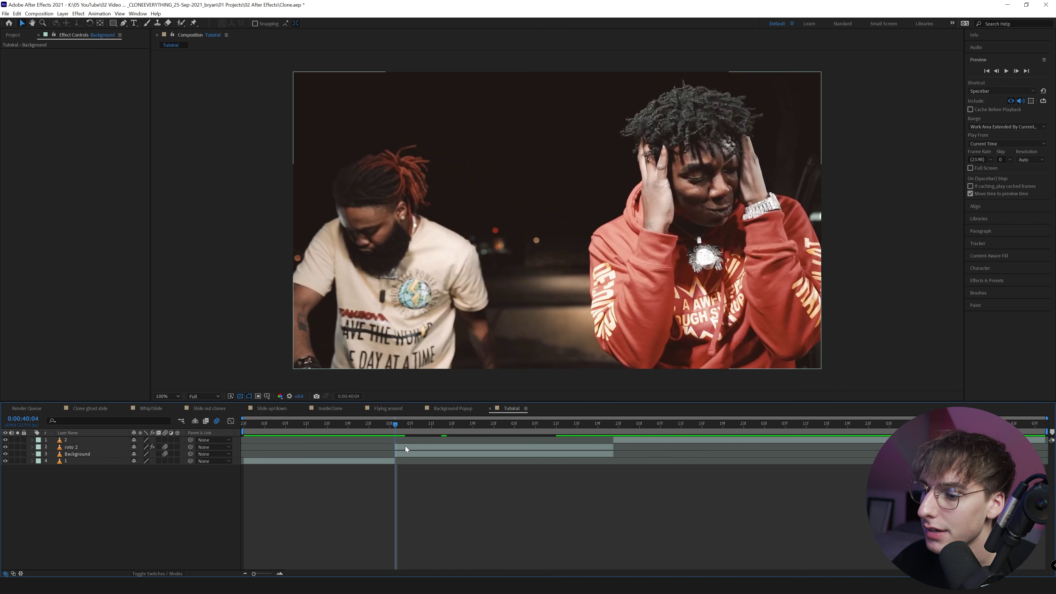
left_click(400, 448)
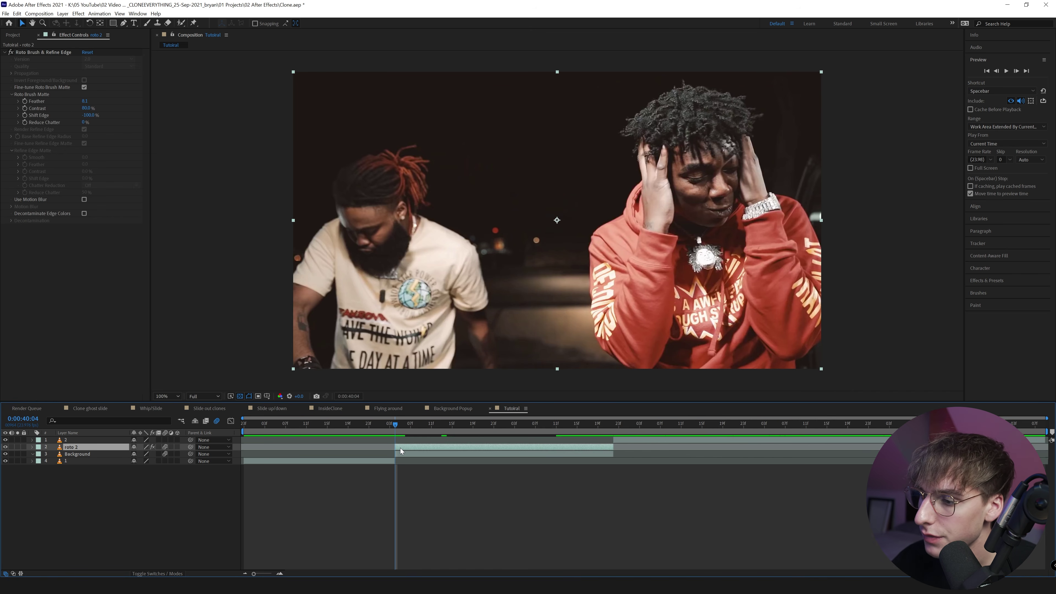
key("ctrl+d")
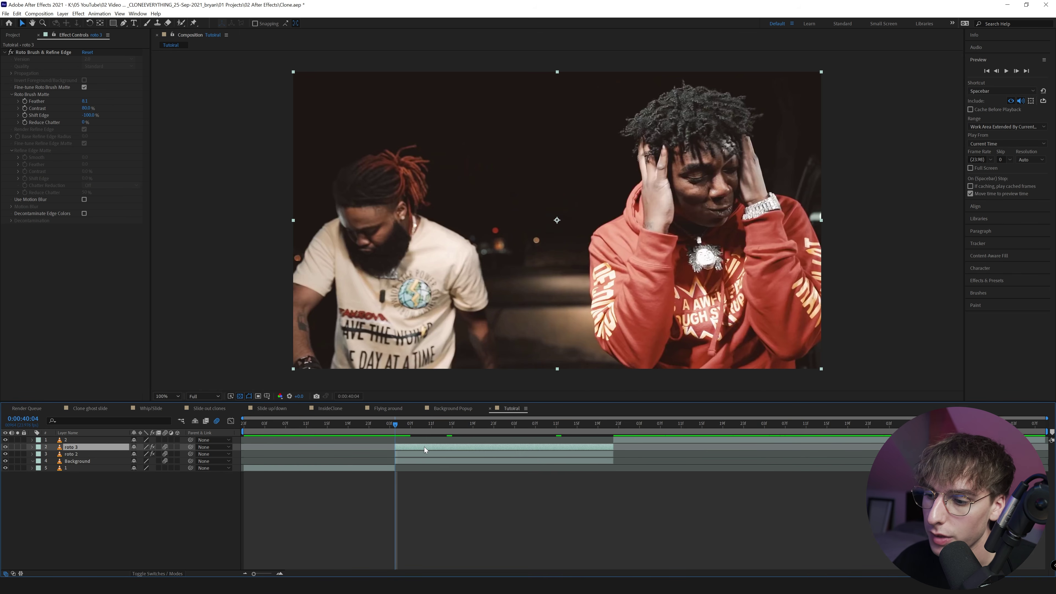
left_click(33, 447)
left_click(39, 461)
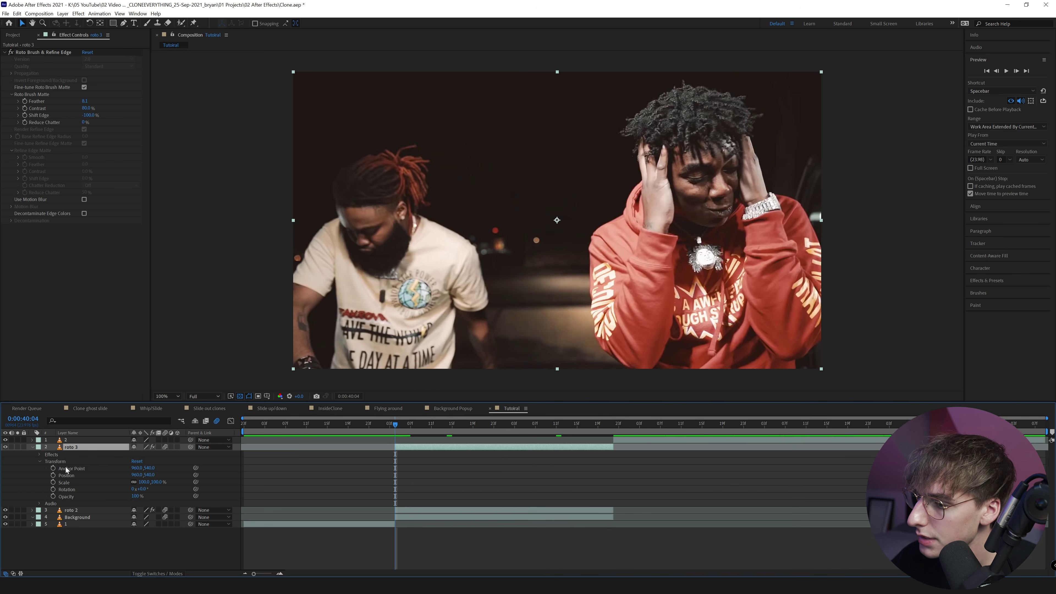
Try placing roto 3's anchor point on the man's chest, temporarily hiding the Background layer to refine it
left_click(101, 24)
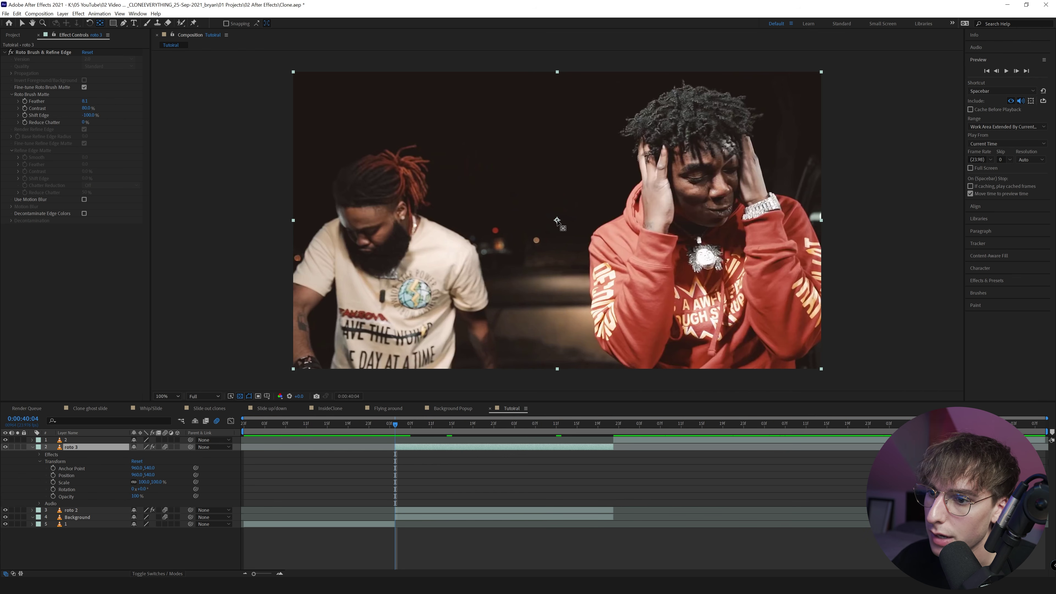
left_click_drag(557, 220, 706, 253)
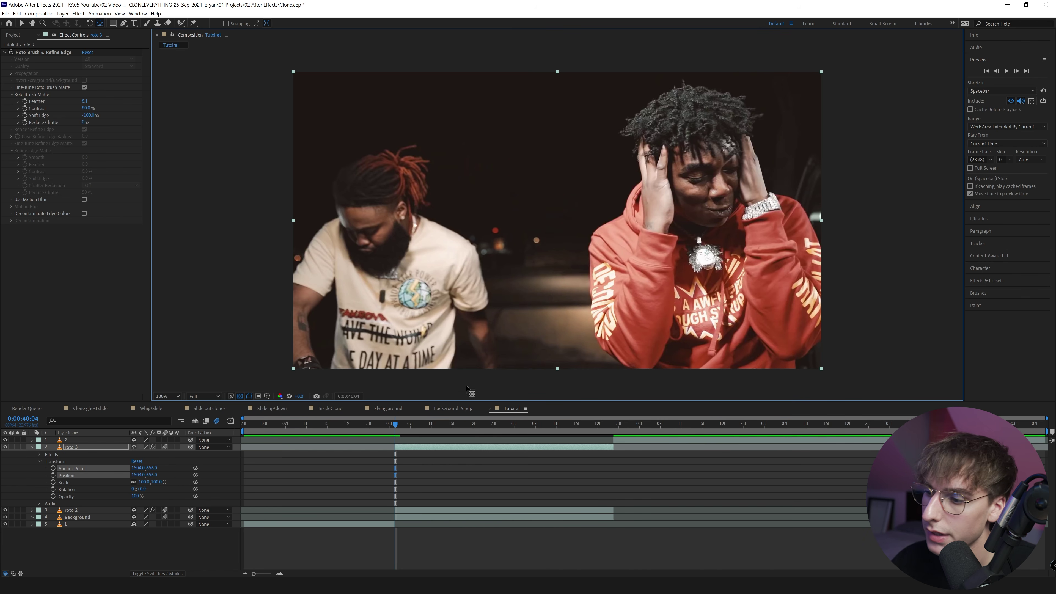
left_click(5, 517)
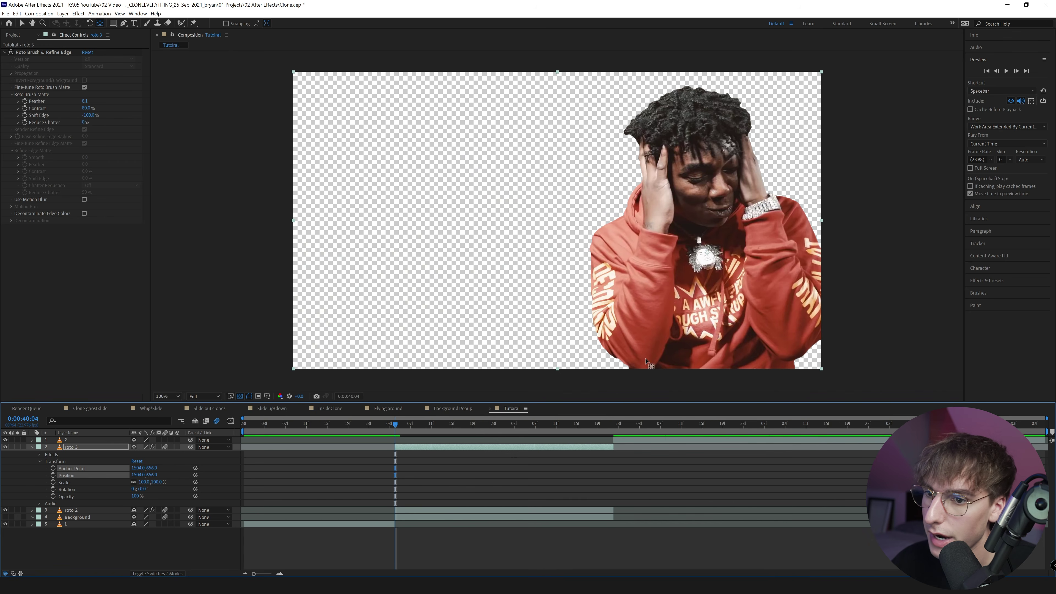
mouse_move(708, 252)
left_mouse_down()
mouse_move(706, 143)
mouse_move(708, 247)
left_mouse_up()
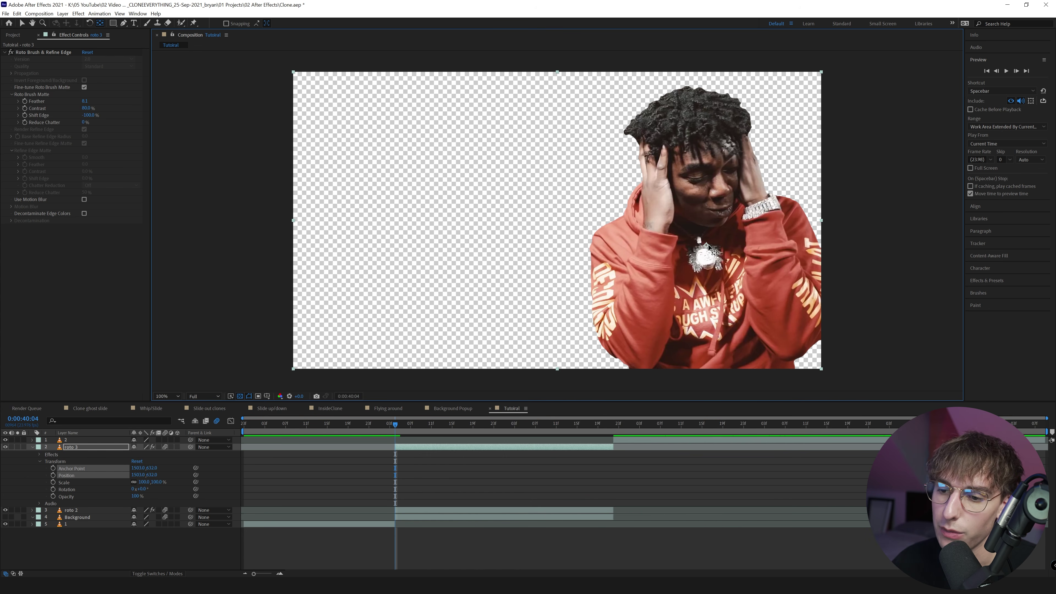
left_click(5, 517)
Try shrinking roto 3 to about 51% from its default anchor and moving it over the man's chest, and reset its transform
left_click_drag(143, 482, 126, 485)
left_click(136, 461)
key("v")
left_click_drag(635, 244, 711, 272)
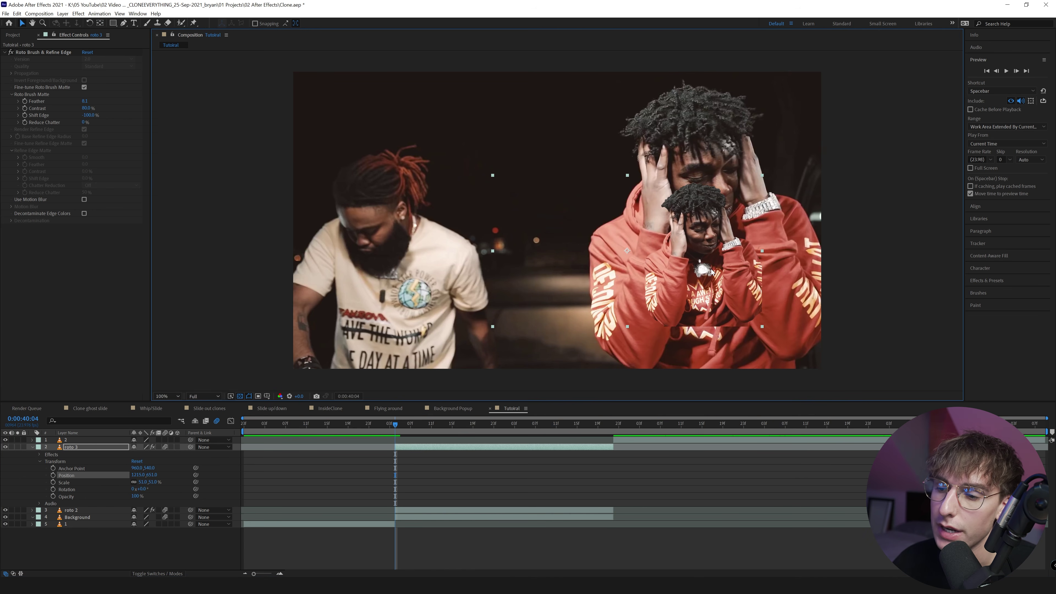
left_click(137, 461)
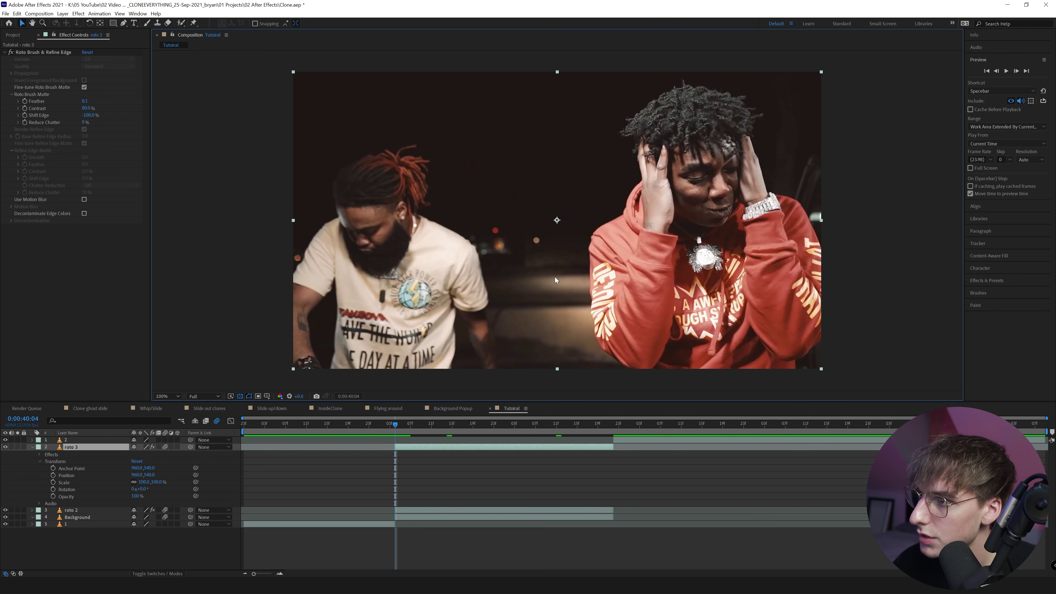
Move roto 3's anchor point to the man's chest at about 1505, 627 and start a Scale keyframe at 0:00:40:04
key("y")
left_click_drag(557, 220, 706, 245)
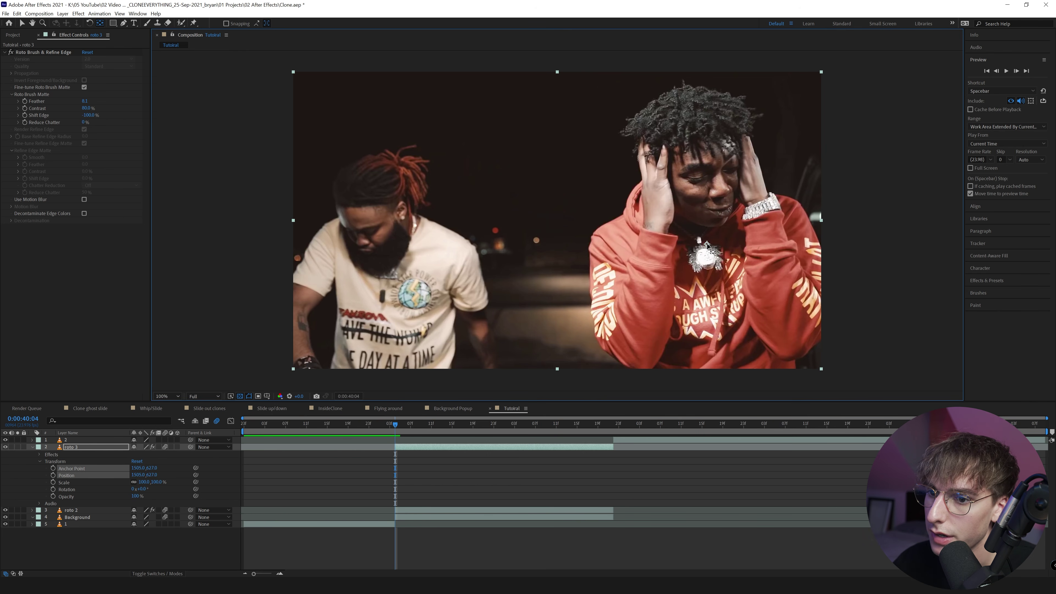
left_click(53, 482)
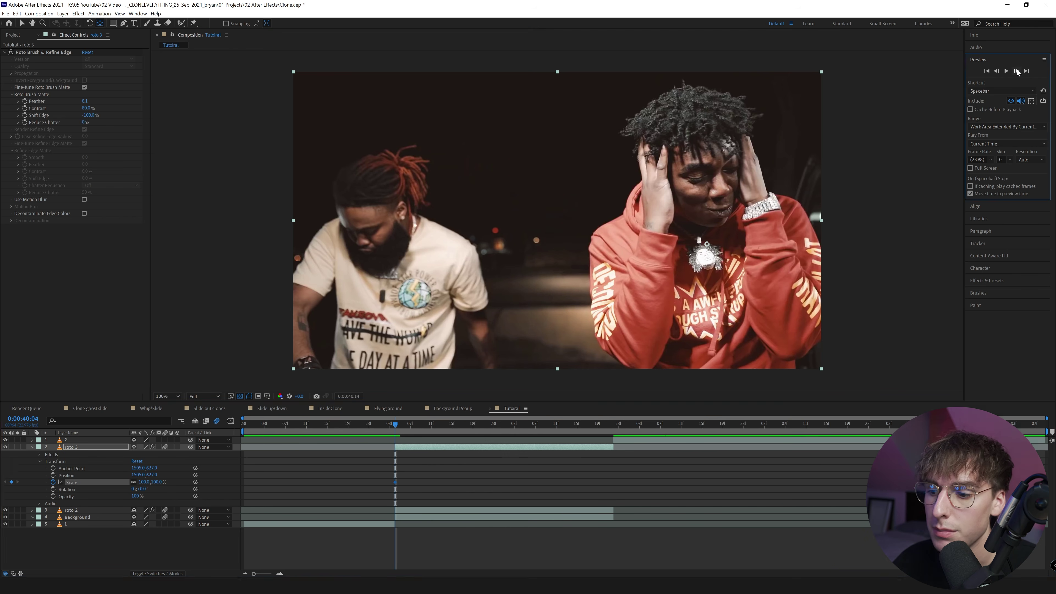
Set roto 3's Scale to 90% at 0:00:40:14
key("shift+Page_Down")
left_click(144, 482)
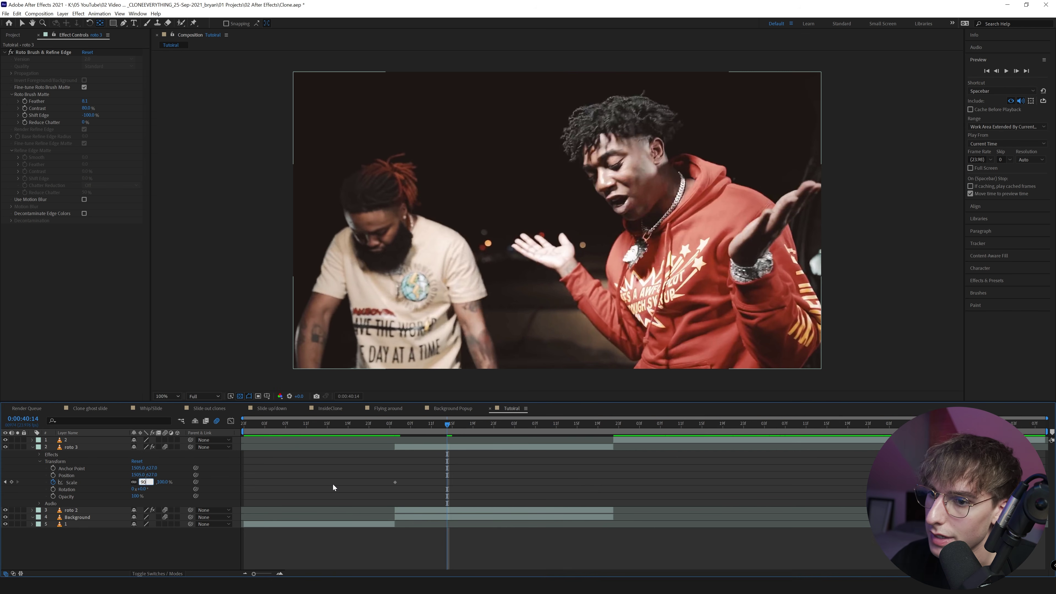
type("90")
key("Return")
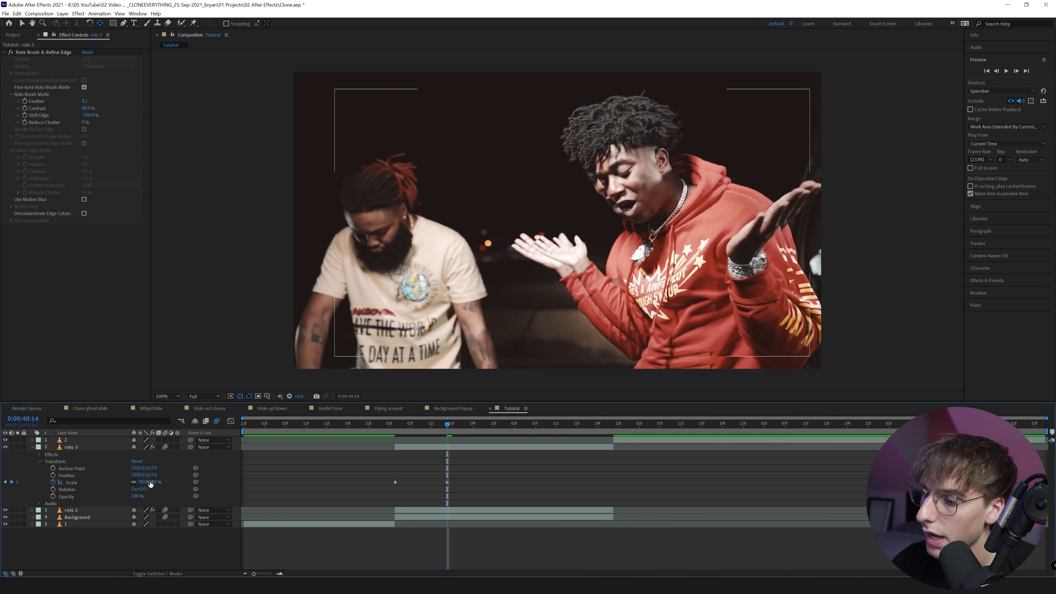
Set roto 3's Scale to 100% at 0:00:41:00 and apply Easy Ease to all three Scale keyframes
key("space")
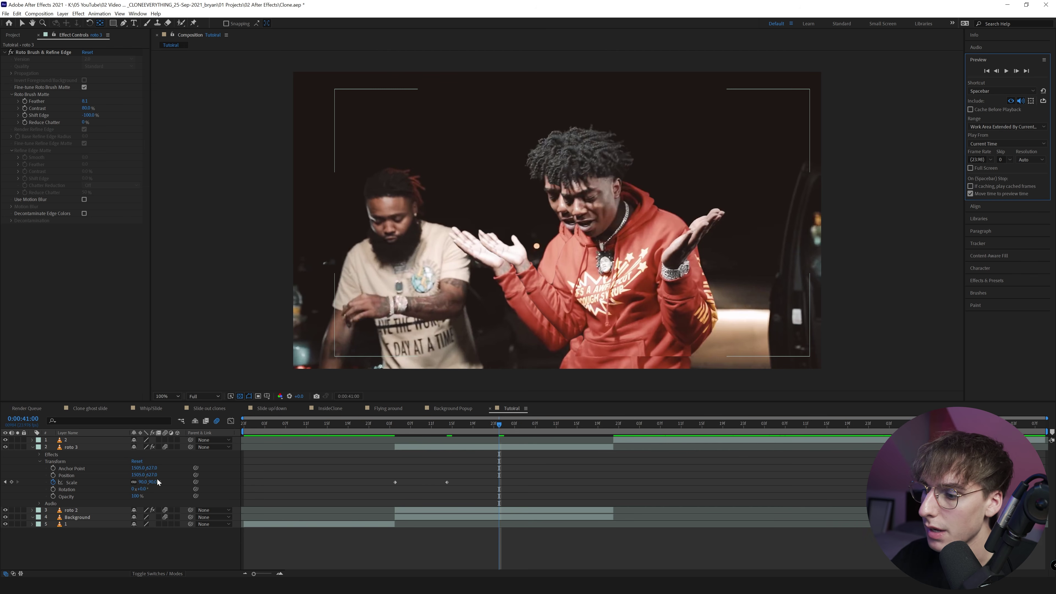
left_click(145, 482)
type("100")
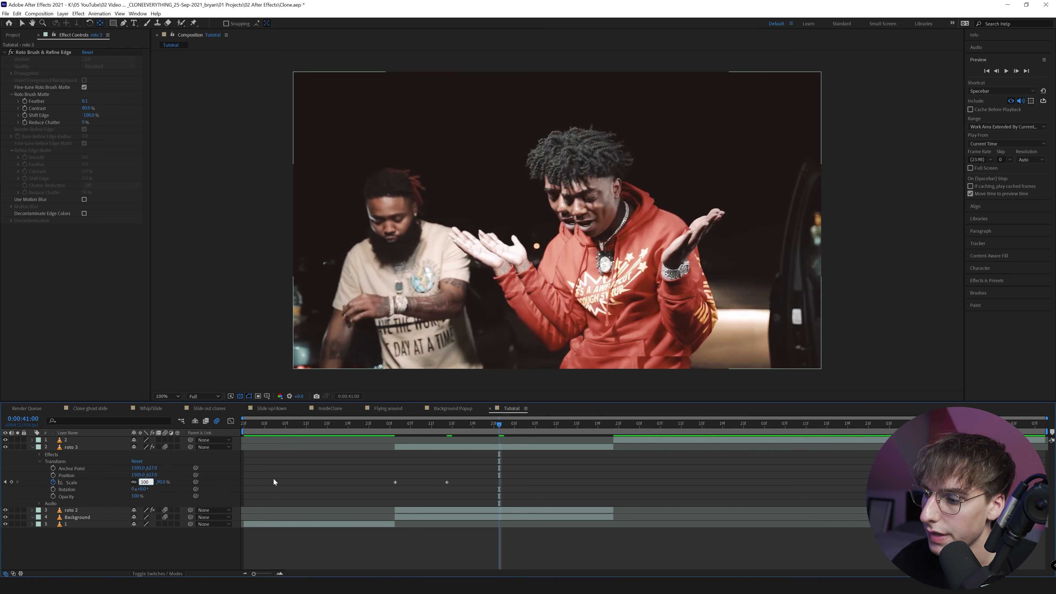
key("Return")
left_click_drag(526, 471, 394, 488)
key("F9")
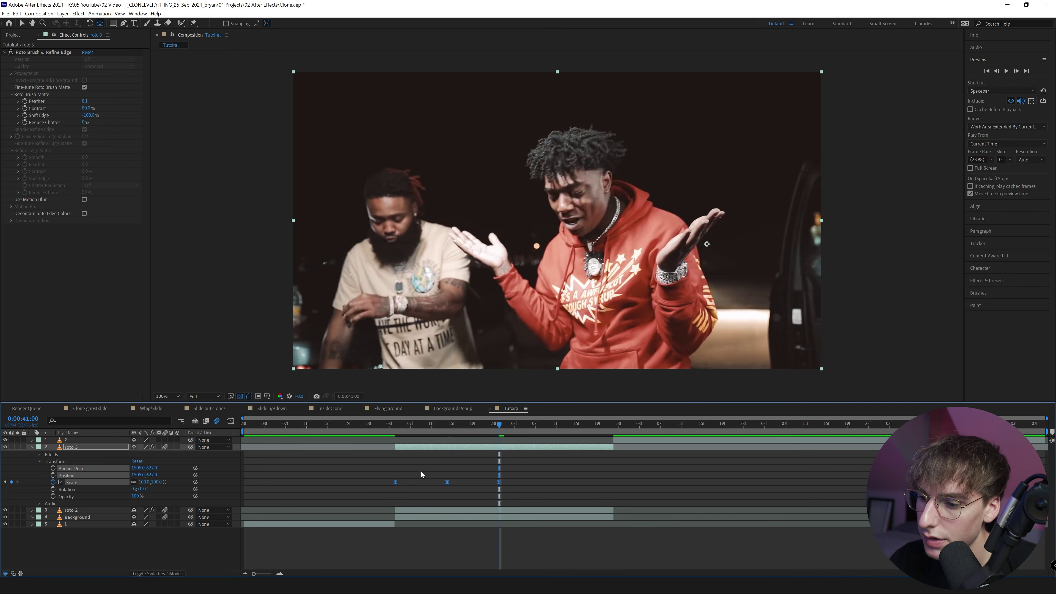
Duplicate roto 3 and set the duplicate's Scale keyframe at 0:00:40:14 to 80%
key("shift+Page_Up")
key("Page_Up")
key("v")
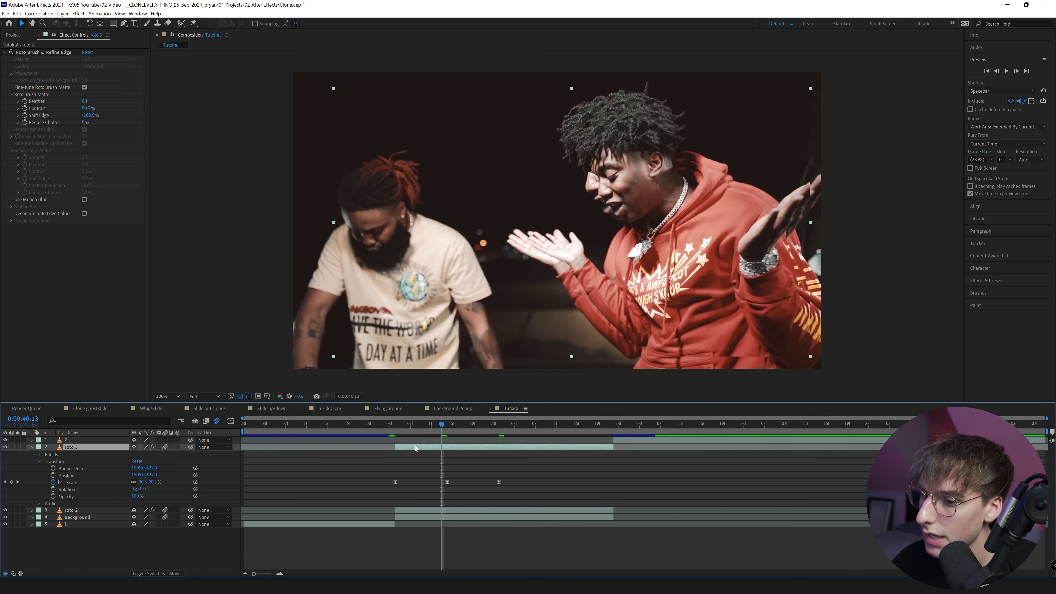
key("ctrl+d")
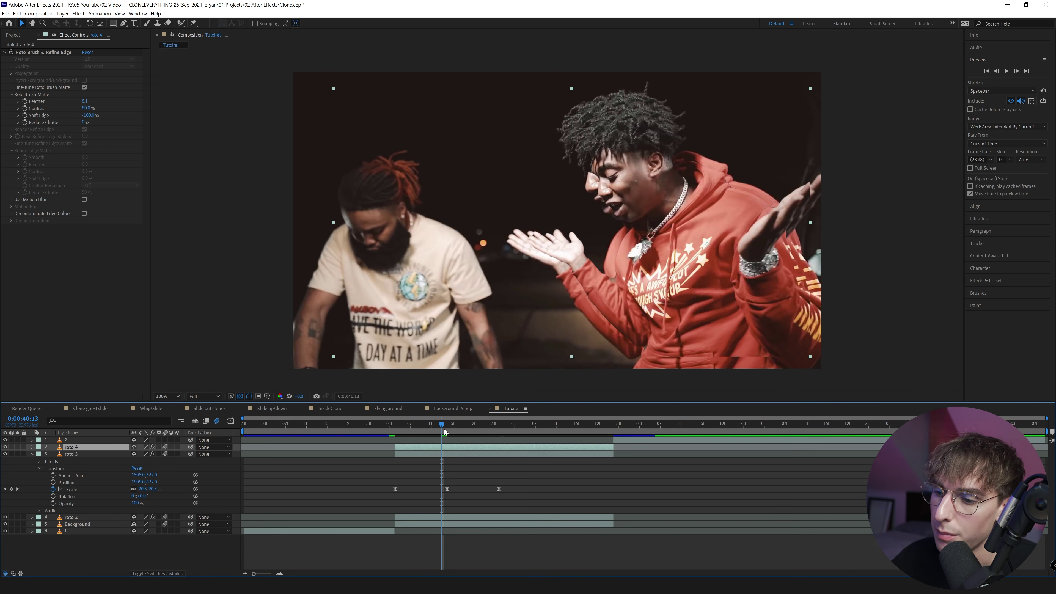
key("Page_Down")
key("s")
left_click(456, 460)
key("s")
left_click(447, 453)
left_click(142, 453)
type("80")
key("Return")
Duplicate roto 4 and set the duplicate's Scale keyframe at 0:00:40:14 to 70%
key("ctrl+d")
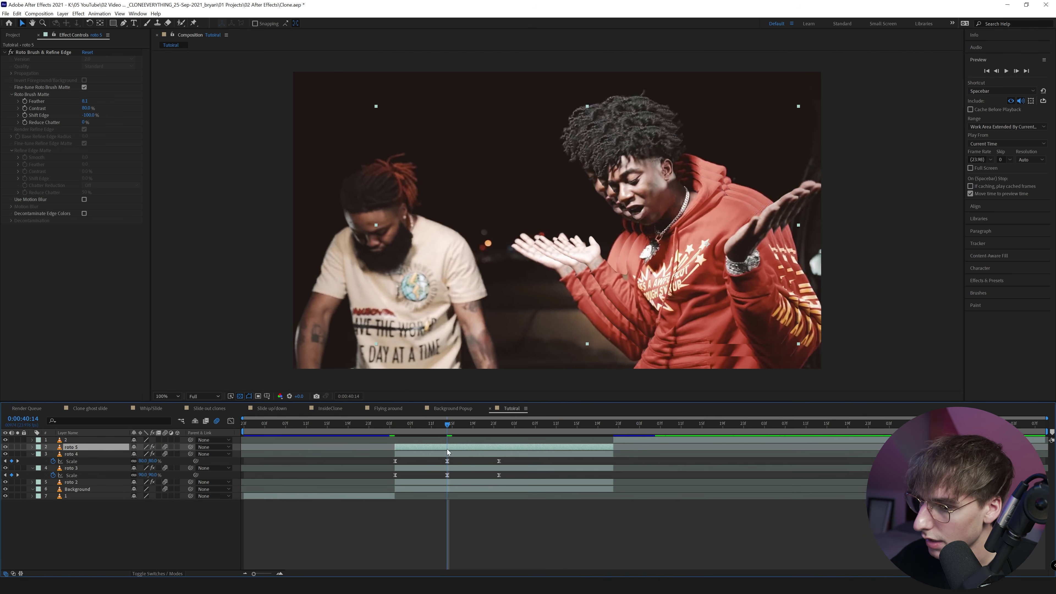
key("s")
left_click(447, 454)
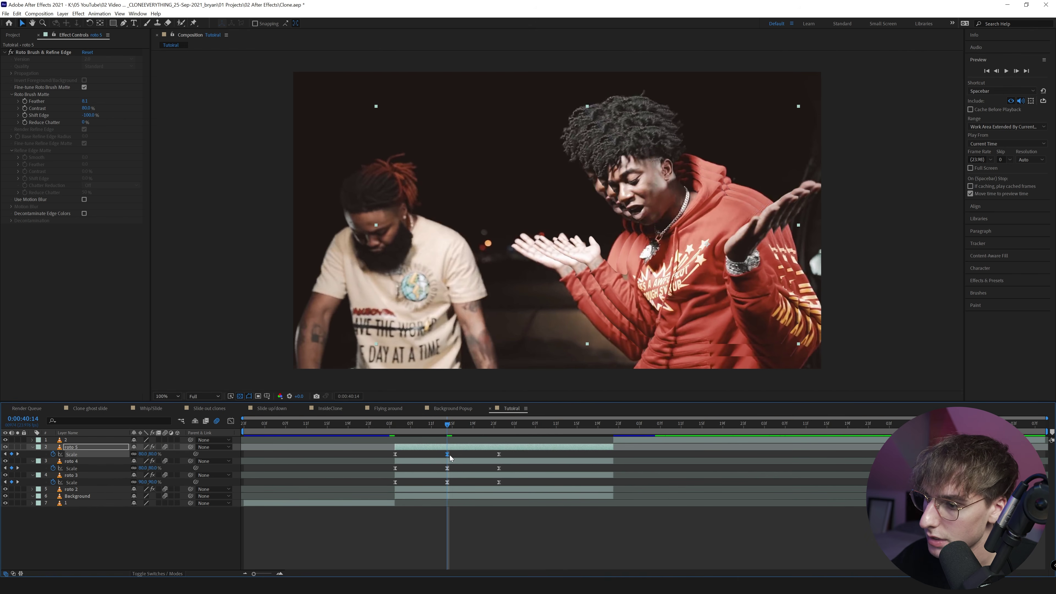
left_click(143, 453)
type("70")
key("Return")
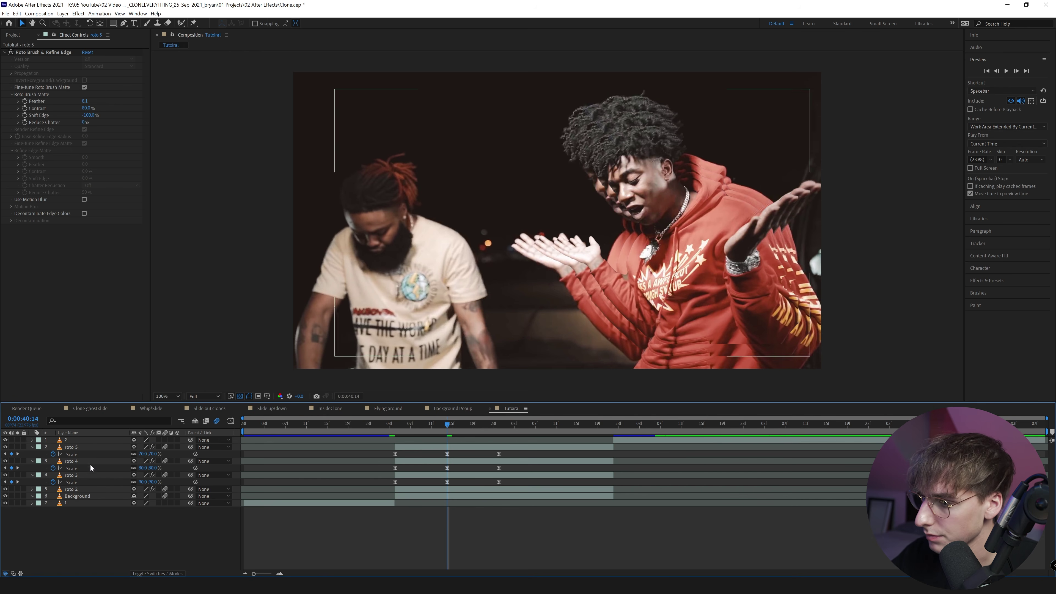
Duplicate roto 5 and set the duplicate's Scale keyframe at 0:00:40:14 to 60%
left_click(76, 448)
key("ctrl+d")
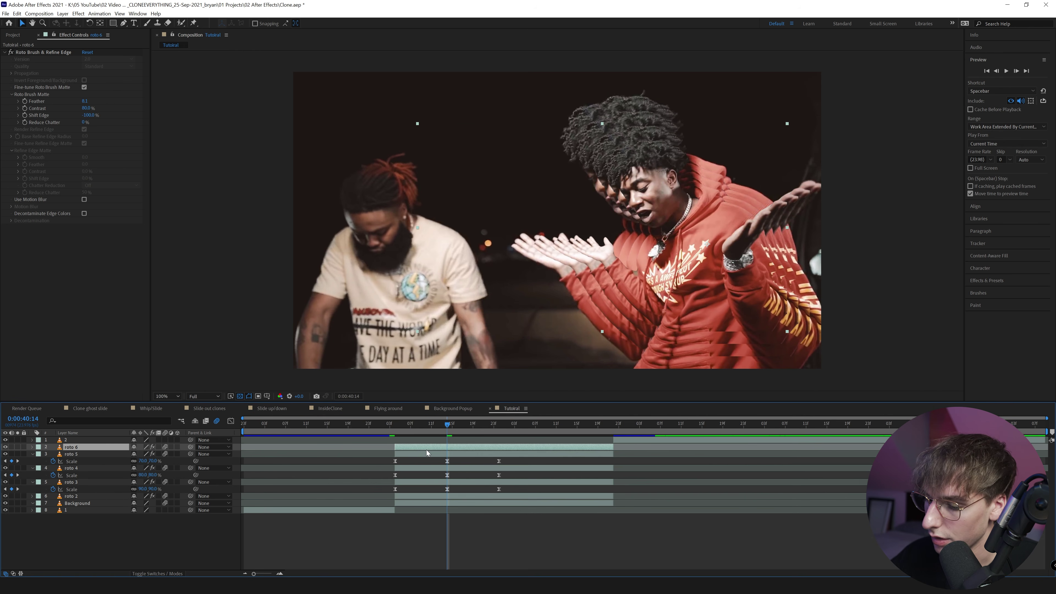
key("s")
left_click(152, 454)
type("60")
key("Return")
left_click(496, 447)
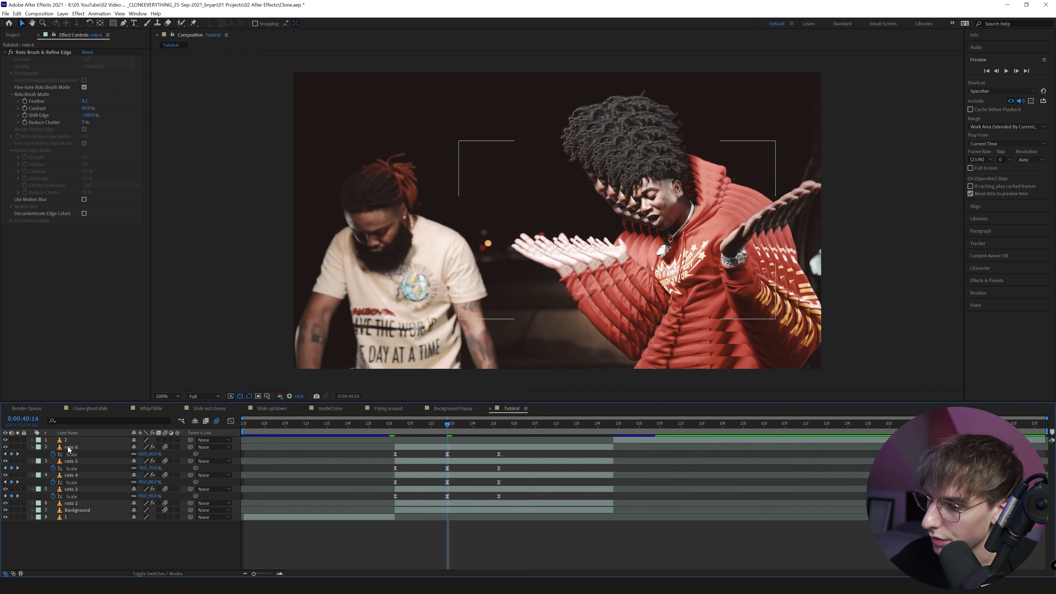
Duplicate roto 6 and set the duplicate's Scale keyframe at 0:00:40:14 to 50%
key("ctrl+d")
key("s")
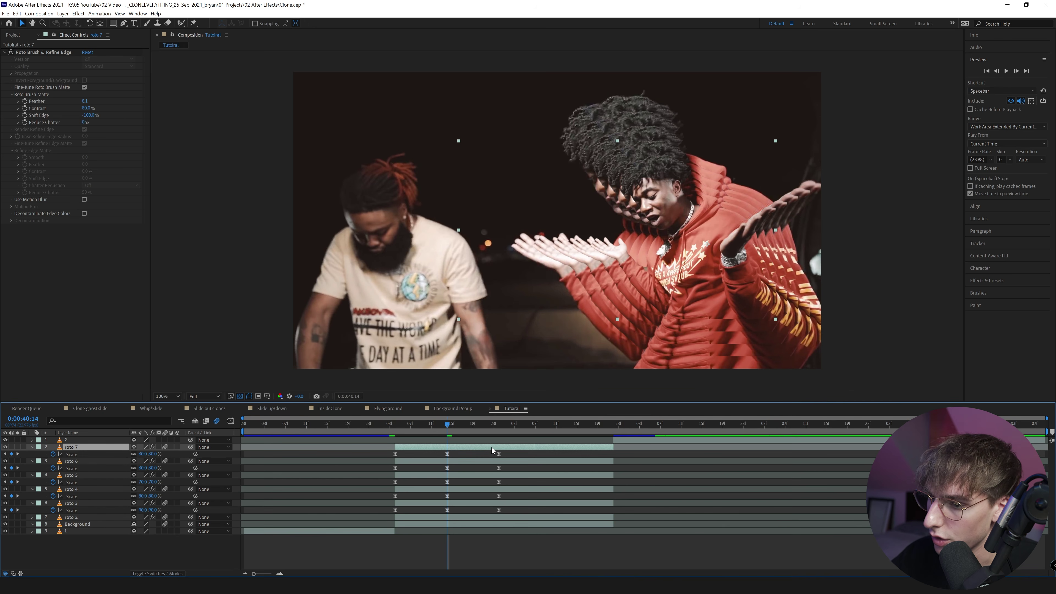
left_click(152, 453)
type("50")
key("Return")
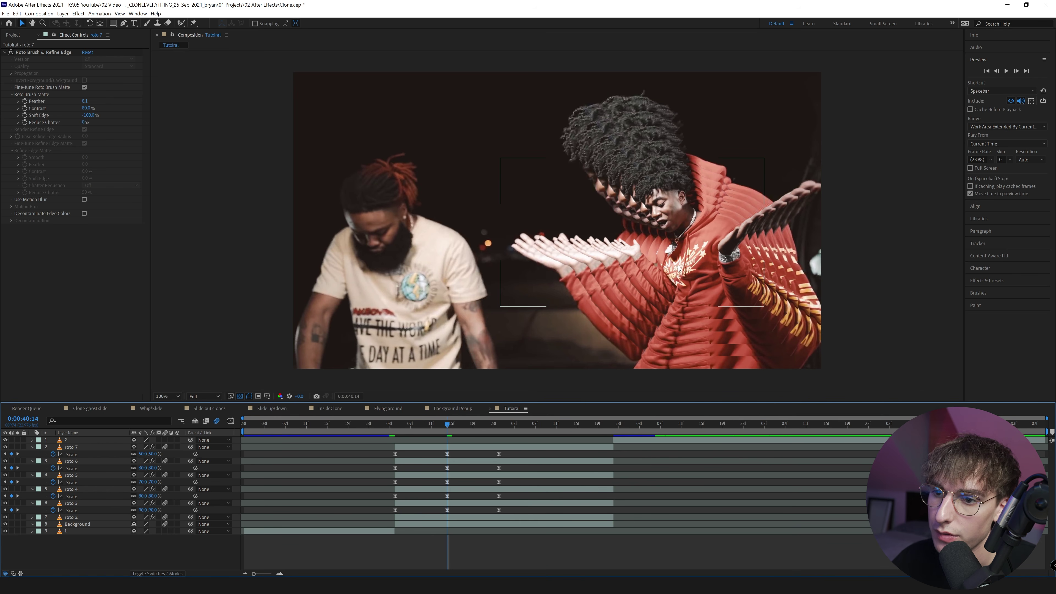
Play back the nested clones from 0:00:40:03 and review the clone motion in the Flying around composition
left_click(389, 427)
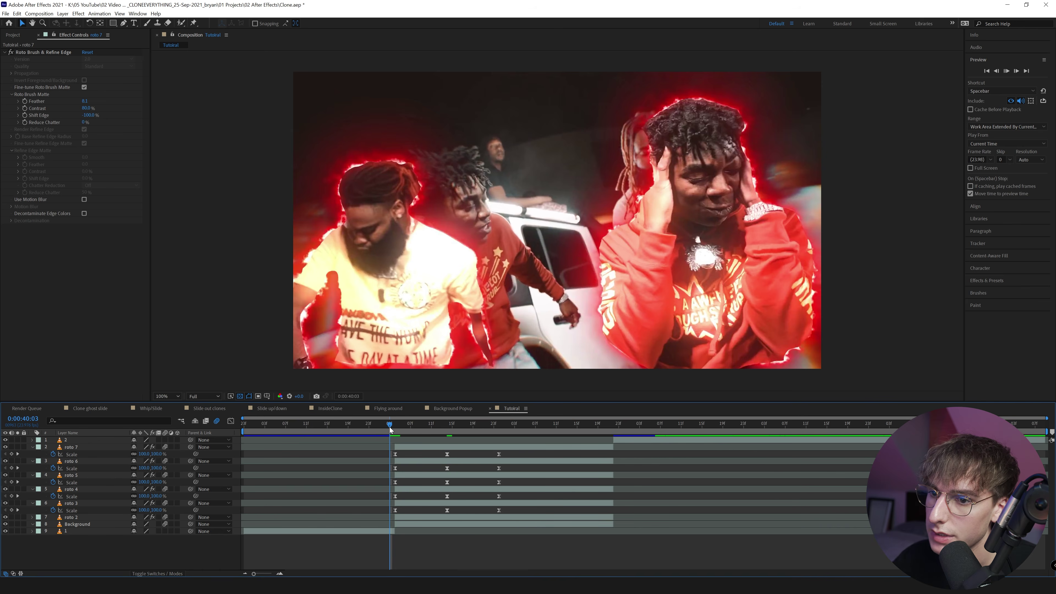
key("space")
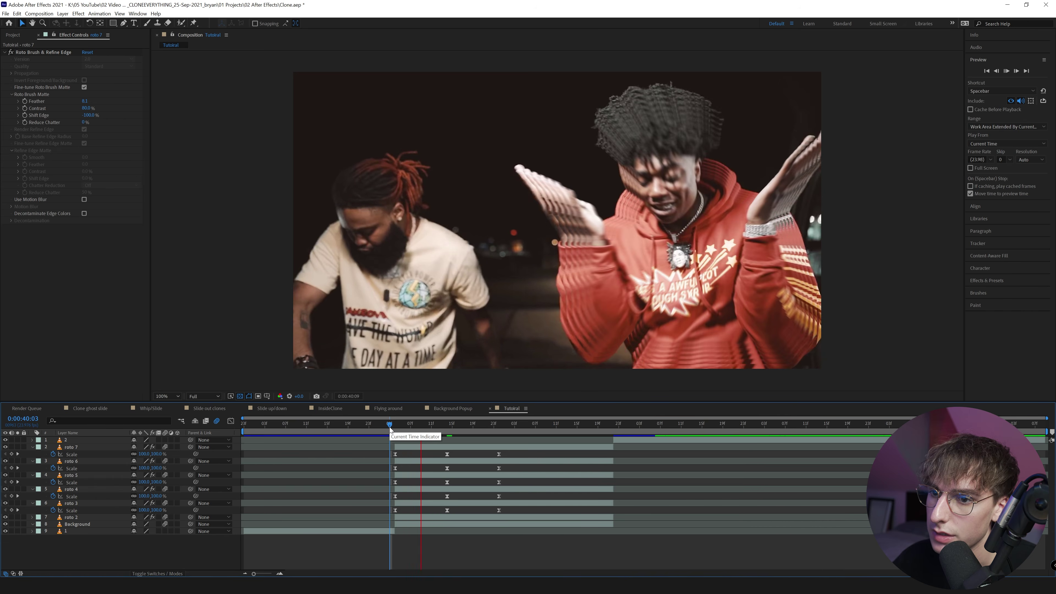
key("space")
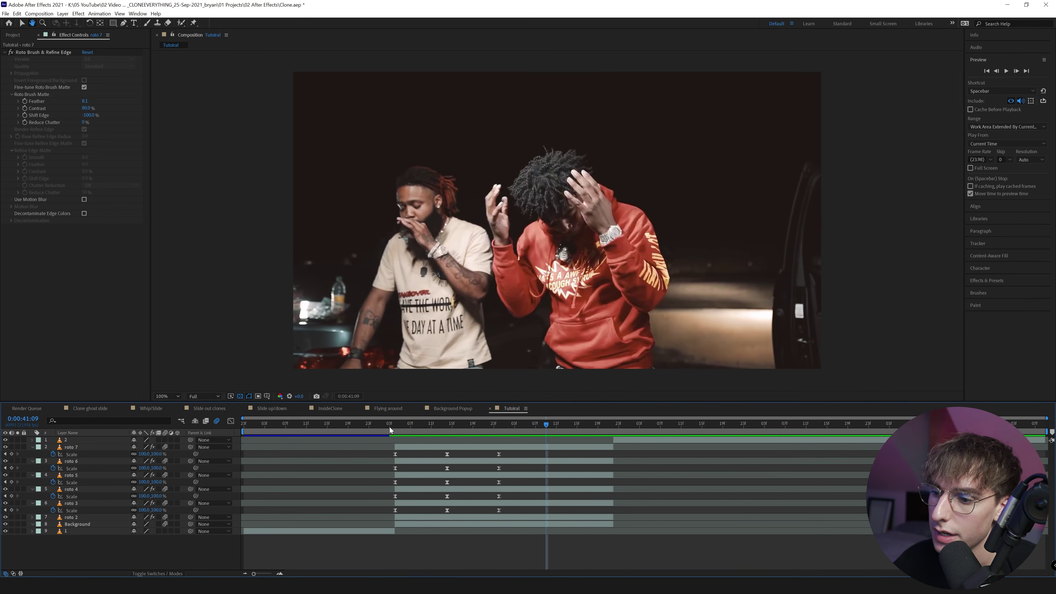
key("space")
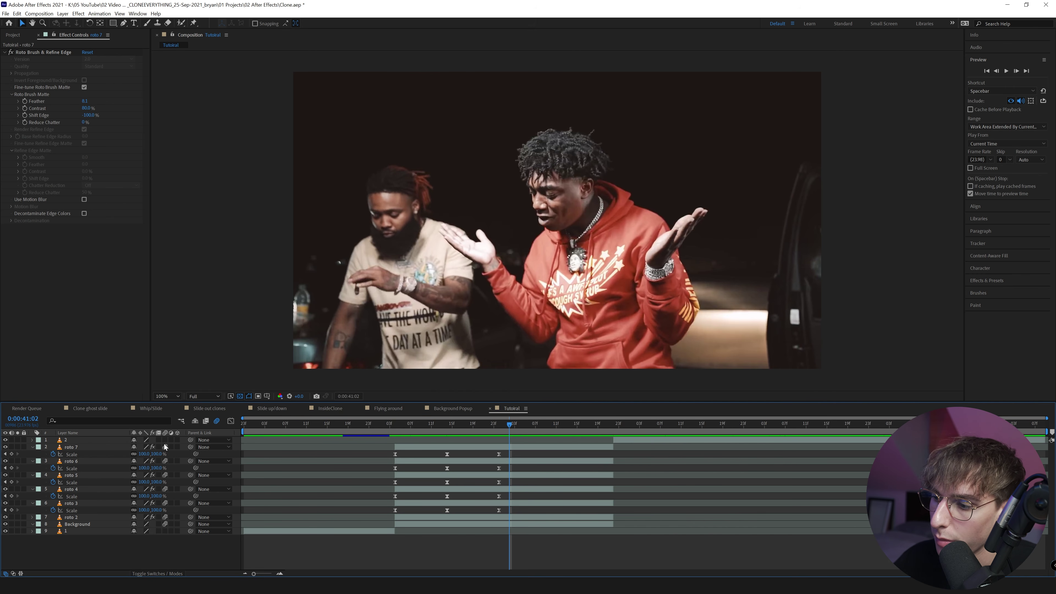
left_click(217, 422)
left_click_drag(448, 433, 493, 434)
left_click(388, 409)
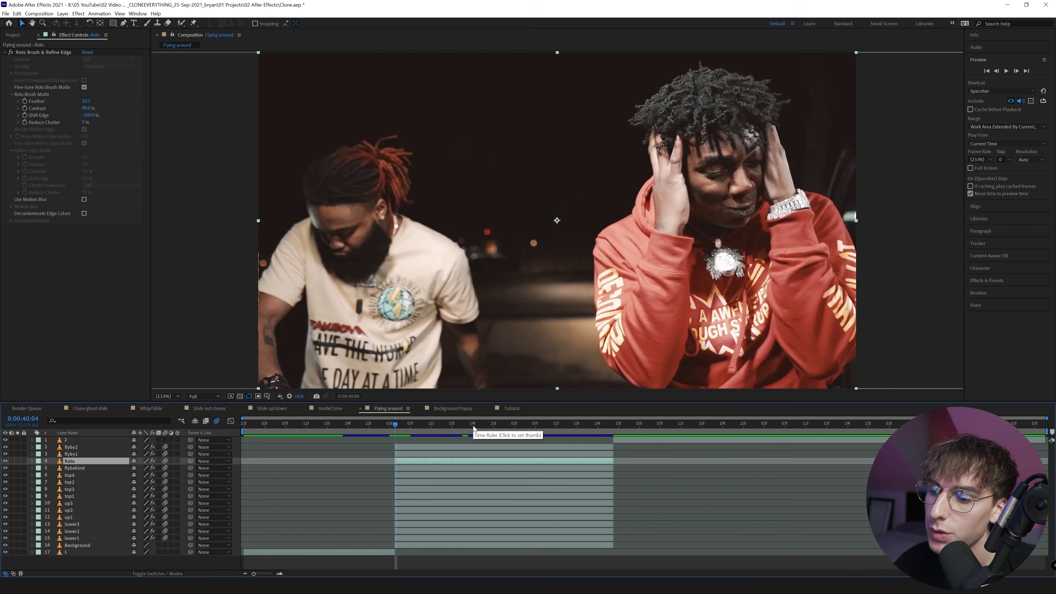
key("space")
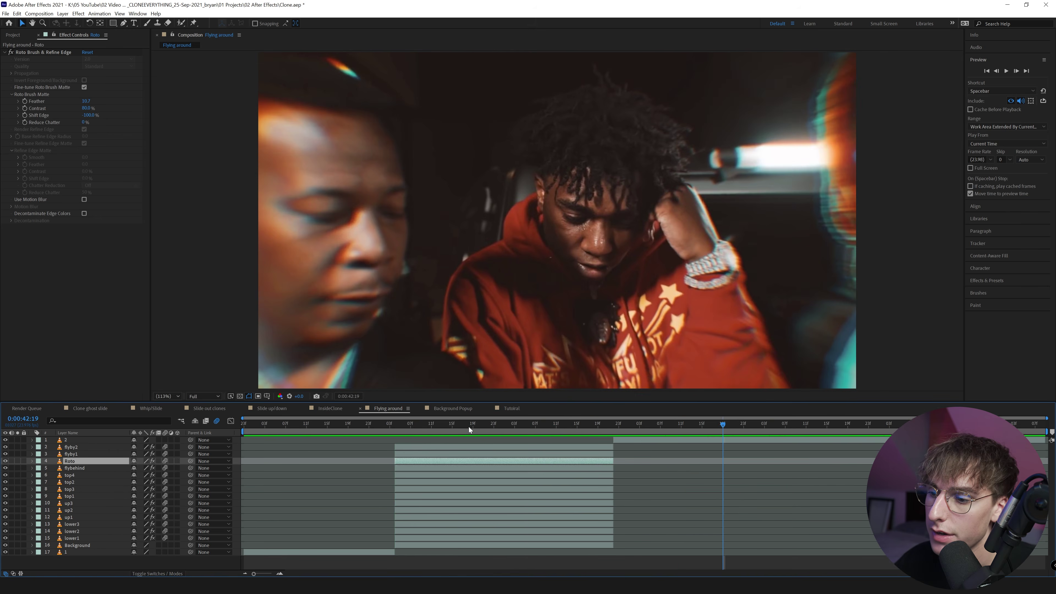
left_click(409, 426)
left_click_drag(410, 425, 604, 433)
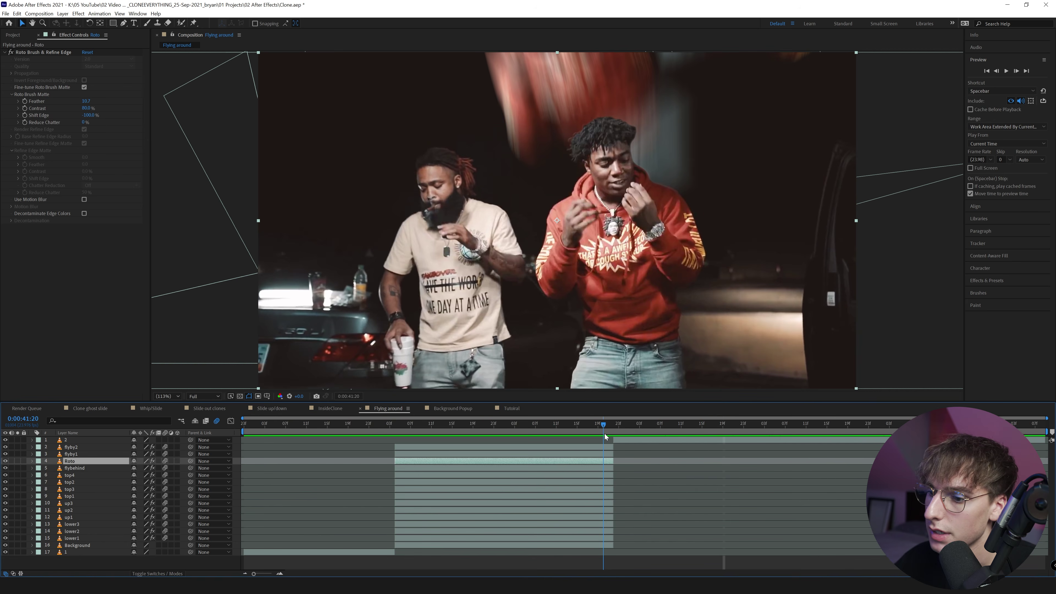
Return to the Tutorial composition and delete the clone layers roto 3 through roto 7
left_click(511, 409)
left_click(459, 462)
left_click(457, 447)
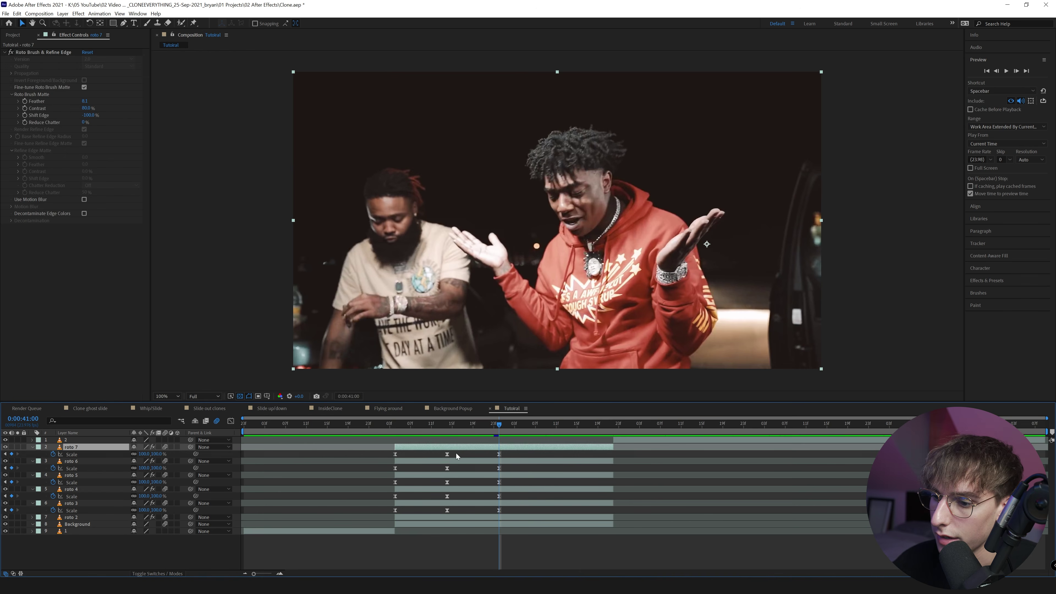
key("Delete")
key("Delete")
key("Delete")
key("Delete")
key("Delete")
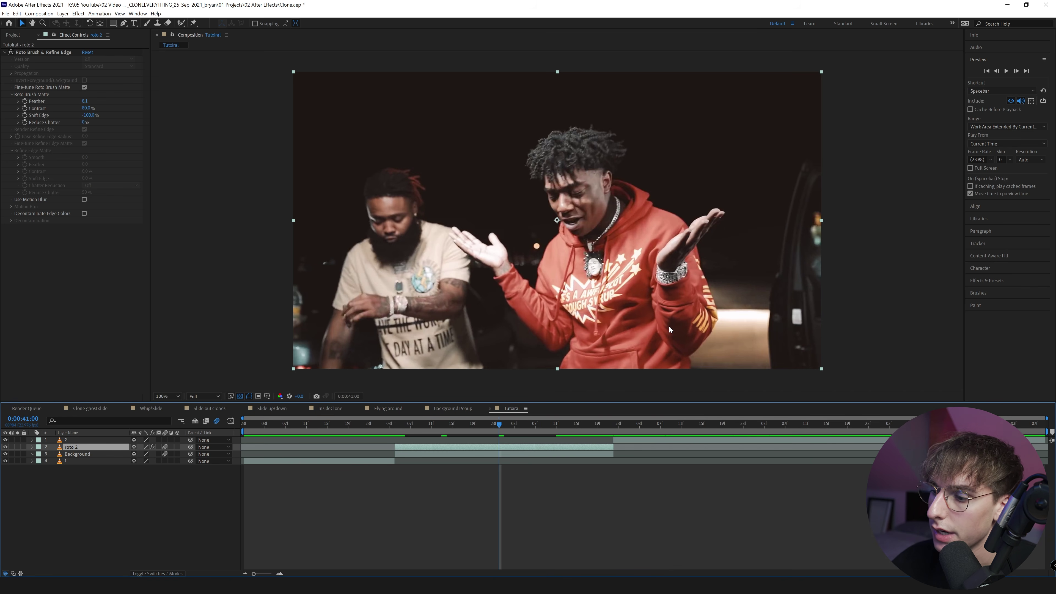
Duplicate roto 2 at 0:00:40:04 and rename the original layer beneath the copy as low
left_click(394, 425)
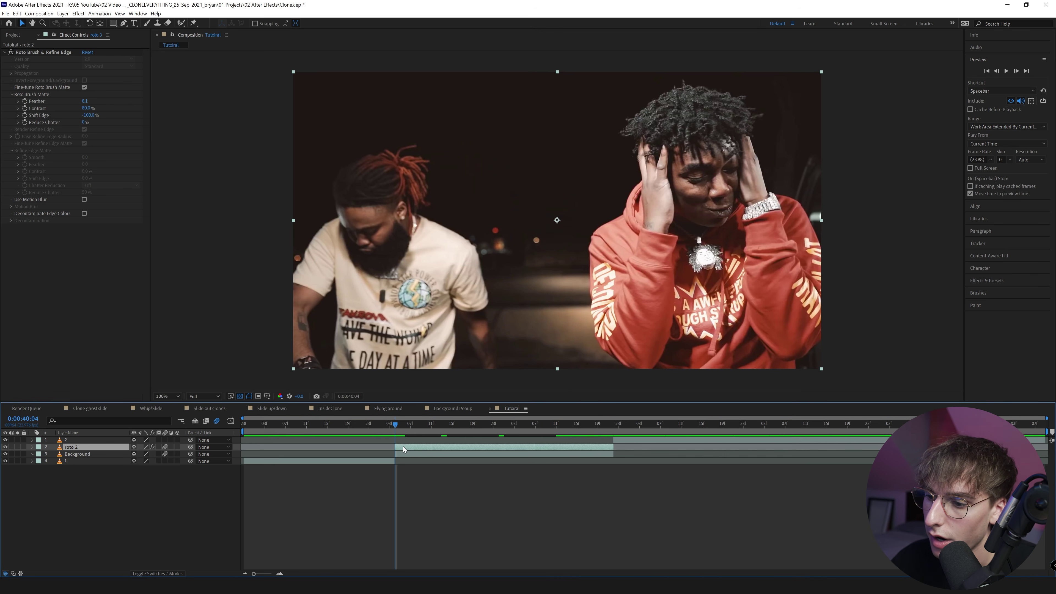
key("ctrl+d")
left_click(402, 454)
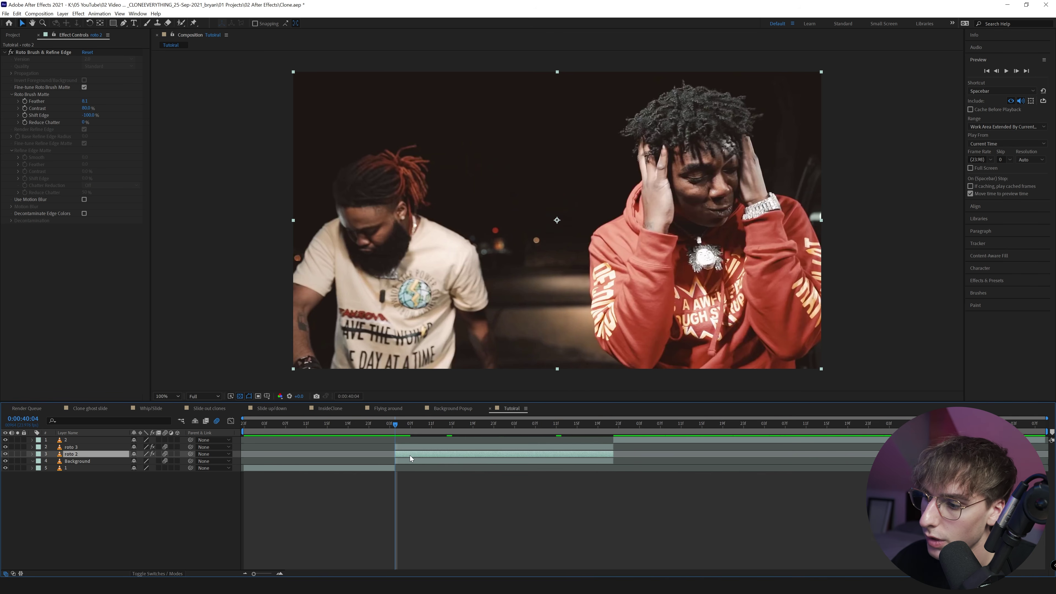
right_click(69, 454)
left_click(97, 441)
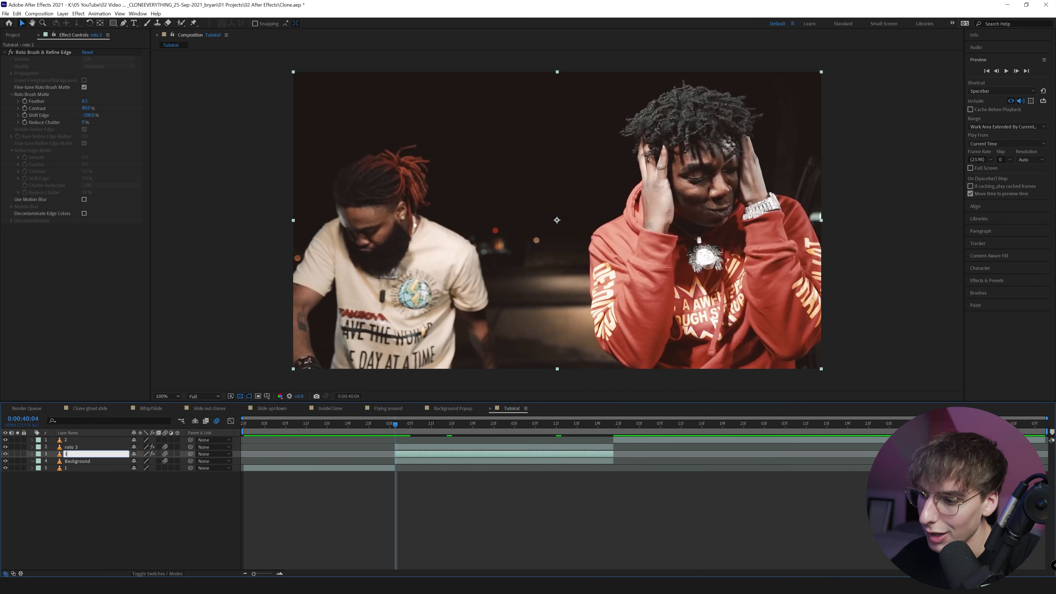
type("low")
key("Return")
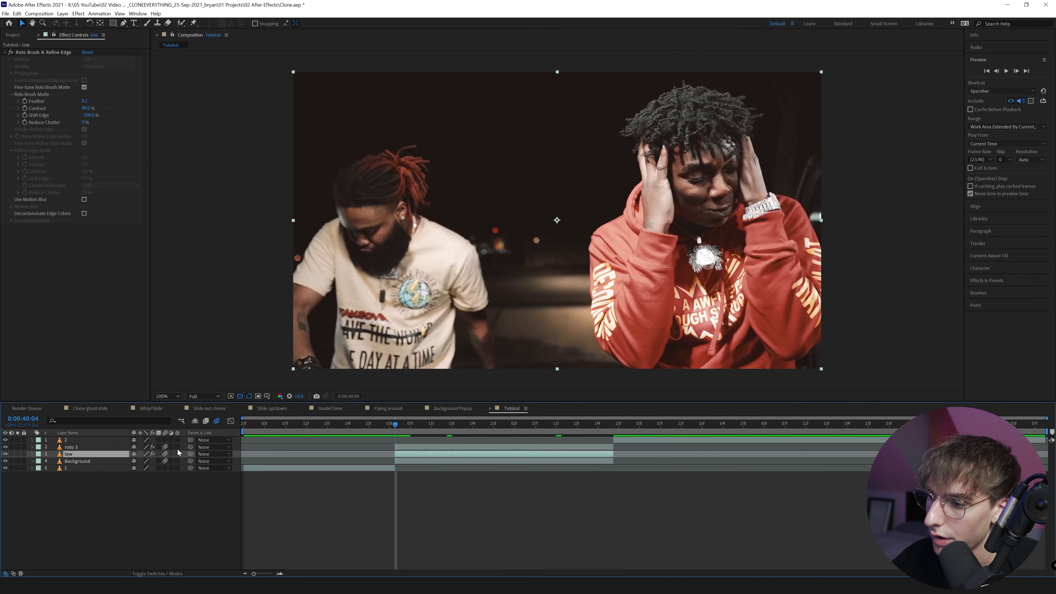
Add Position, Scale and Rotation keyframes to the low layer at 0:00:40:04
left_click(31, 454)
left_click(40, 469)
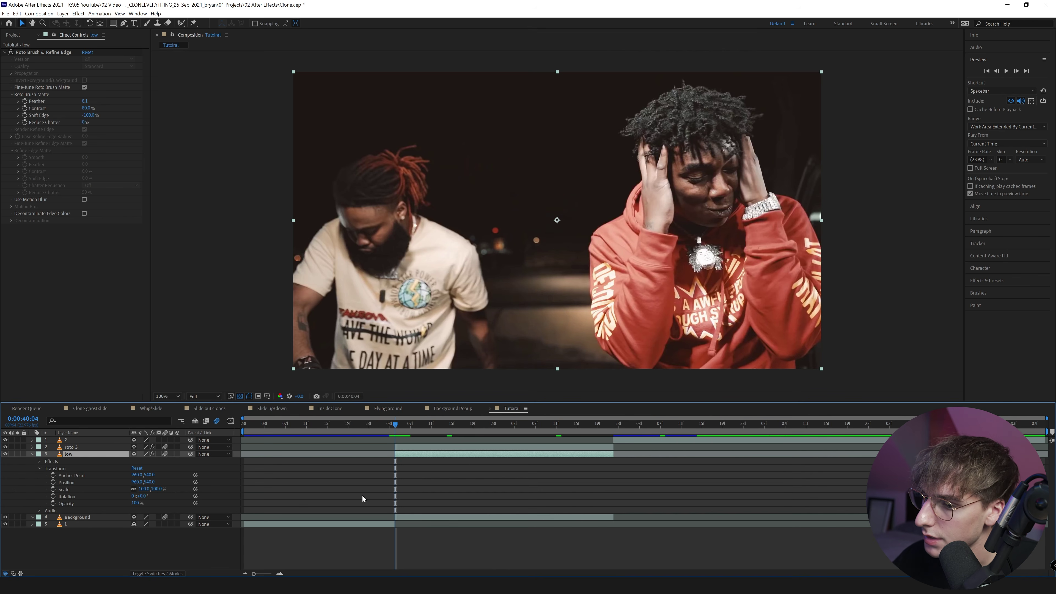
left_click(54, 482)
left_click(53, 489)
left_click(54, 496)
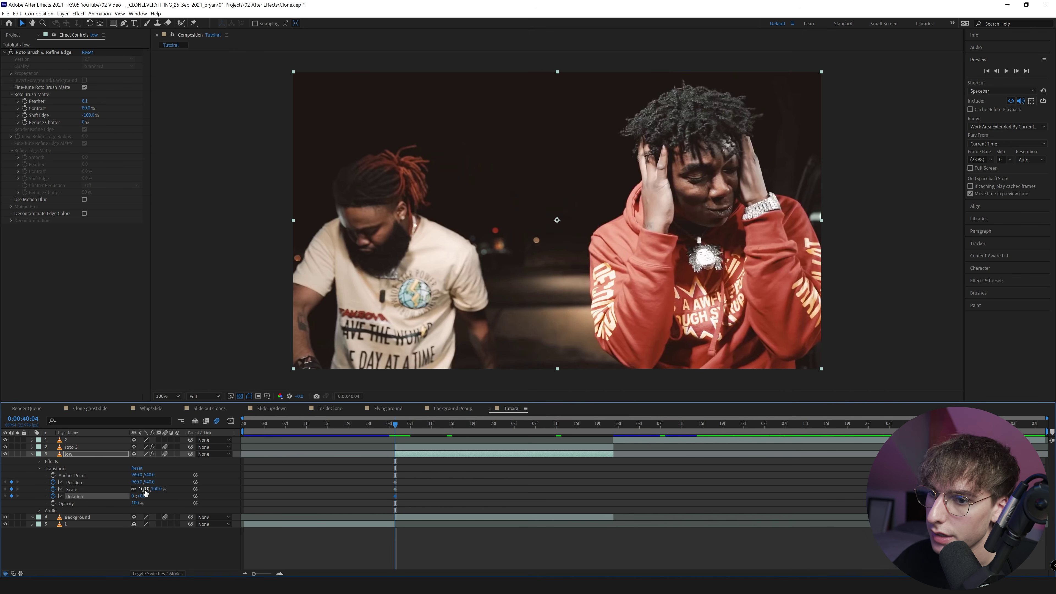
Move low's anchor point onto the chest of the man in the red hoodie and set its Scale to 81%
key("y")
left_click(558, 220)
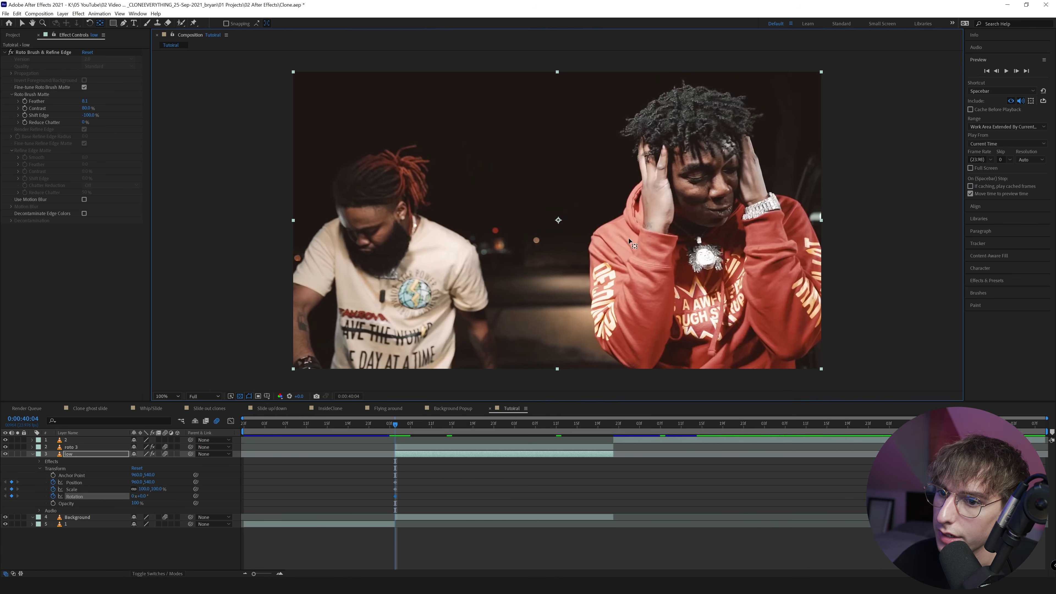
left_click_drag(629, 241, 705, 243)
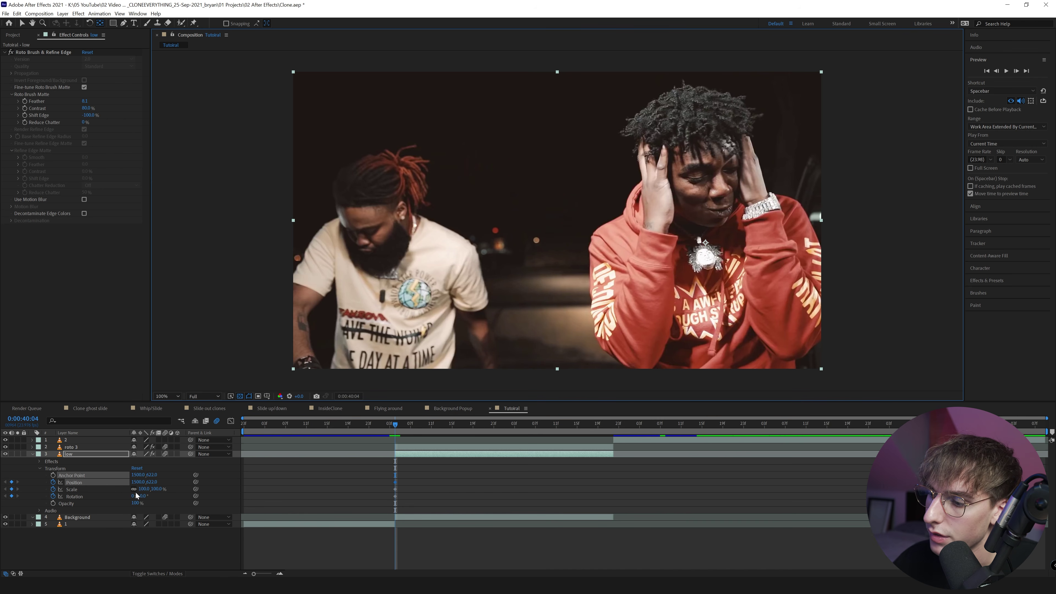
mouse_move(145, 495)
left_mouse_down()
mouse_move(157, 496)
mouse_move(134, 489)
left_mouse_up()
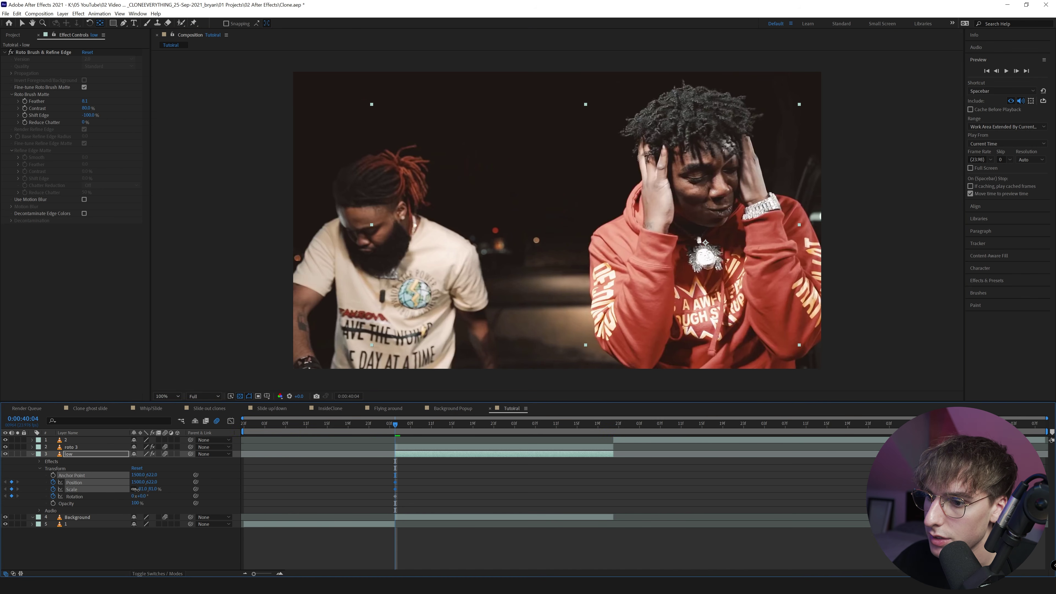
Hide roto 3 and, at 0:00:40:14, move the low clone out past the lower-left edge of the frame
left_click(6, 447)
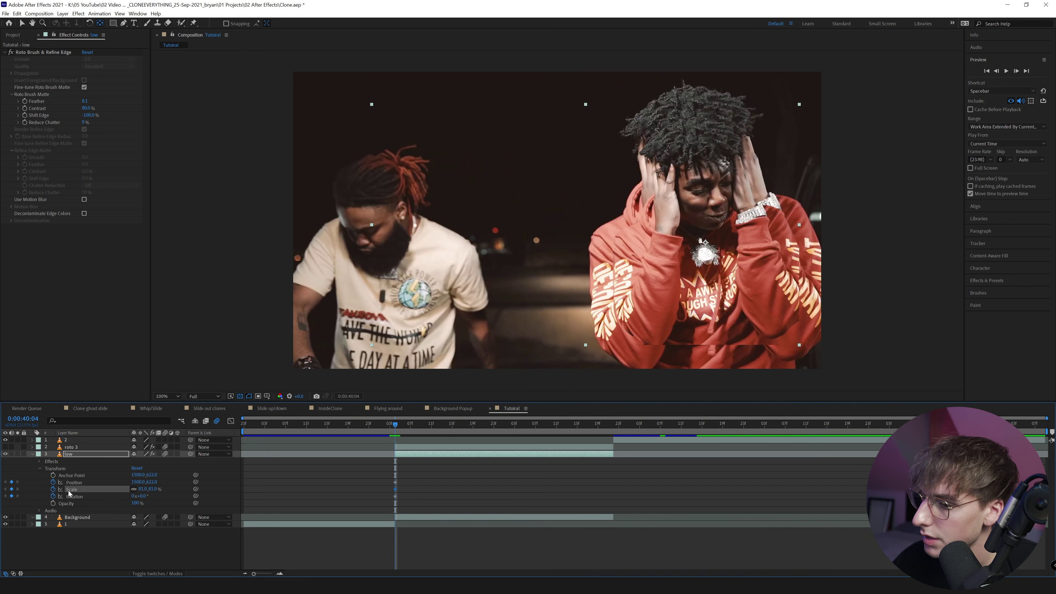
left_click(1016, 70)
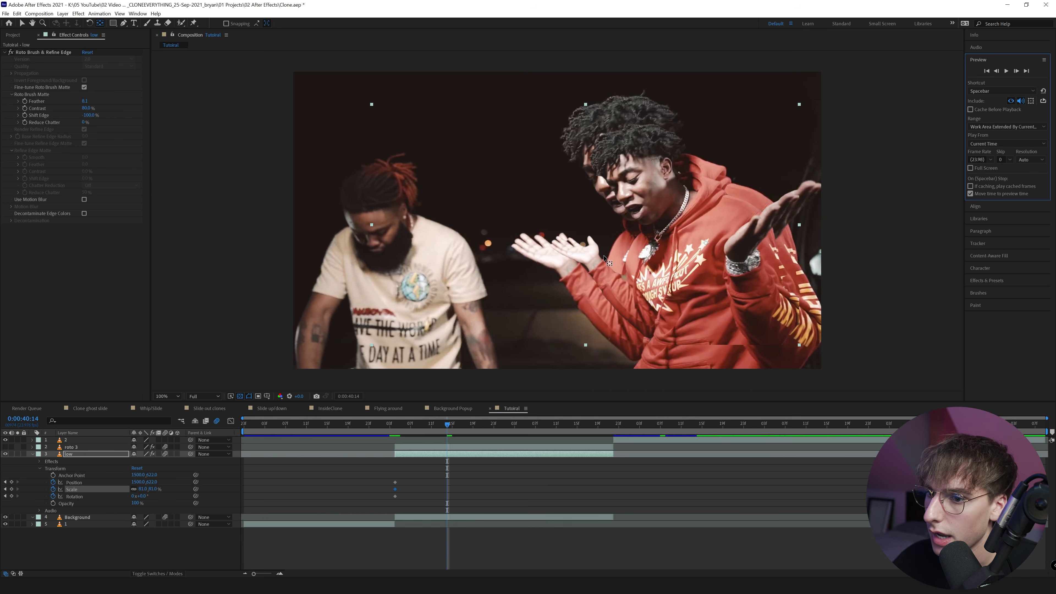
left_click(23, 24)
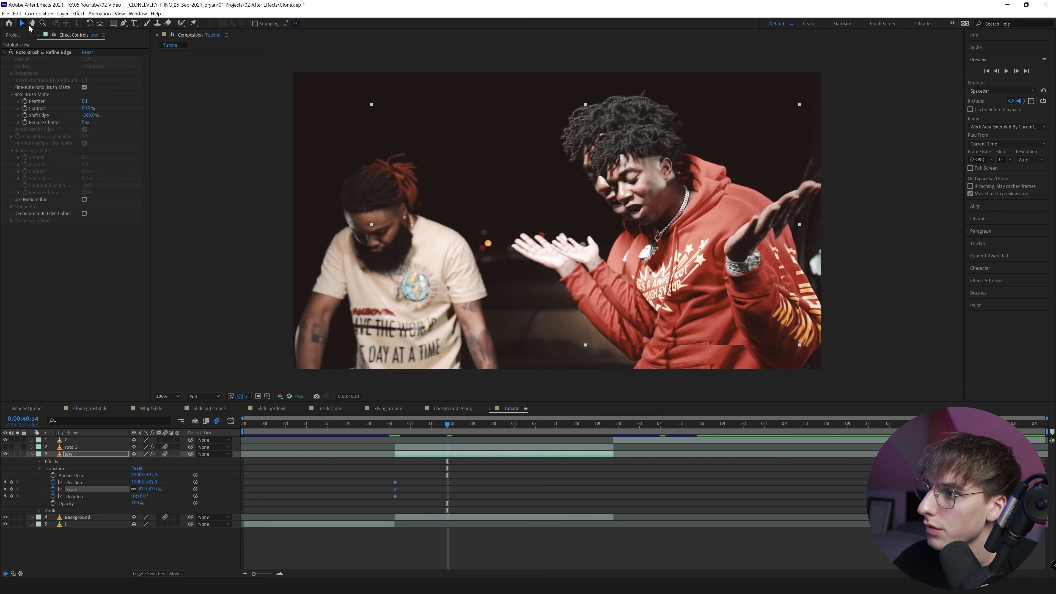
mouse_move(661, 261)
left_mouse_down()
mouse_move(369, 298)
mouse_move(223, 441)
left_mouse_up()
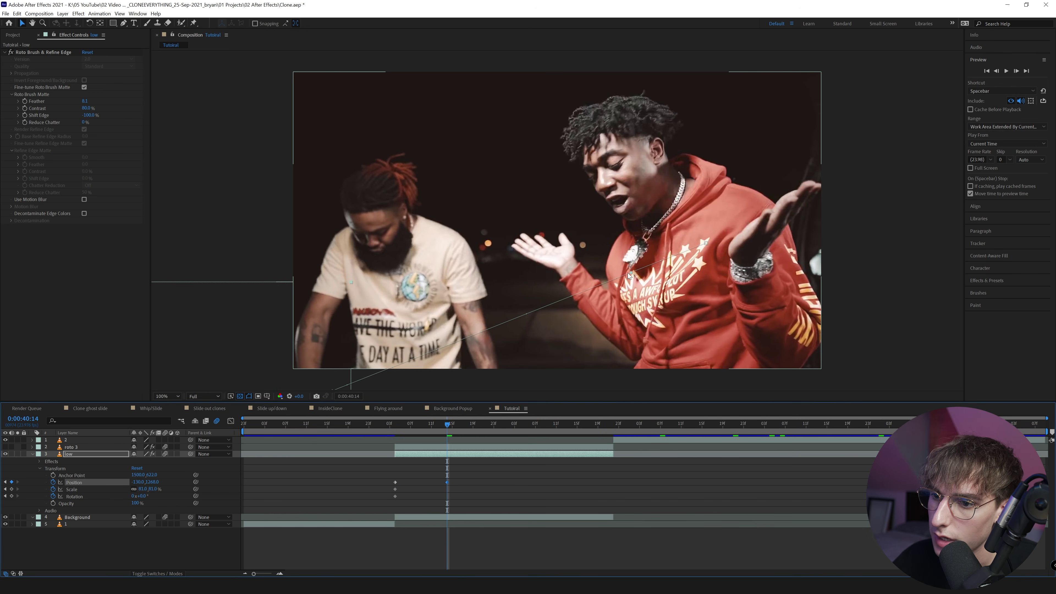
Bend low's motion path into a curve between its Position keyframes at 0:00:40:04 and 0:00:40:14
left_click_drag(632, 276, 404, 286)
left_click(431, 429)
mouse_move(431, 430)
left_mouse_down()
mouse_move(377, 432)
mouse_move(442, 435)
left_mouse_up()
mouse_move(398, 440)
left_mouse_down()
mouse_move(445, 438)
mouse_move(417, 441)
left_mouse_up()
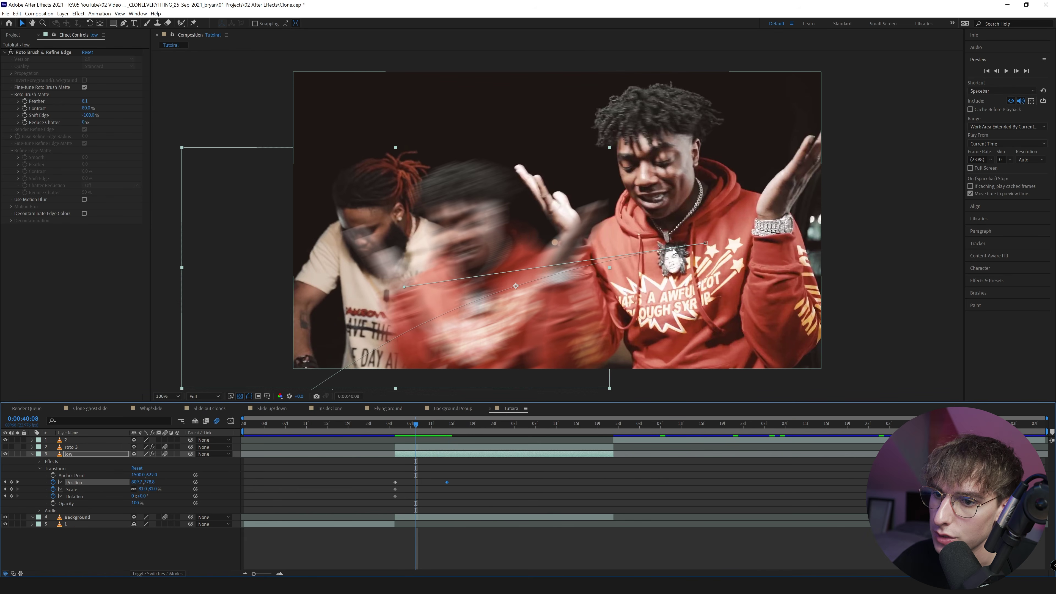
left_click_drag(477, 477, 424, 486)
left_click(451, 431)
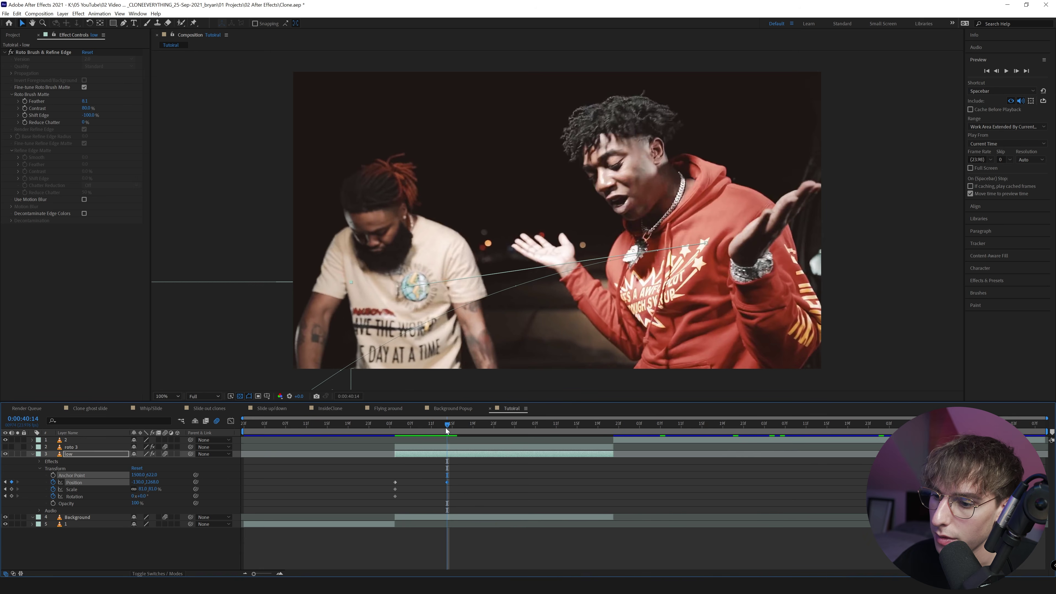
Rotate the low clone counterclockwise with a Rotation keyframe at 0:00:40:14 and scrub through the motion
left_click(472, 495)
left_click(438, 433)
left_click_drag(439, 433, 427, 433)
left_click_drag(144, 496, 121, 496)
left_click_drag(427, 499, 446, 500)
mouse_move(424, 433)
left_mouse_down()
mouse_move(397, 434)
mouse_move(433, 434)
left_mouse_up()
Delete low's Scale keyframe and apply Easy Ease to its Position and Rotation keyframes
left_click_drag(465, 472, 390, 504)
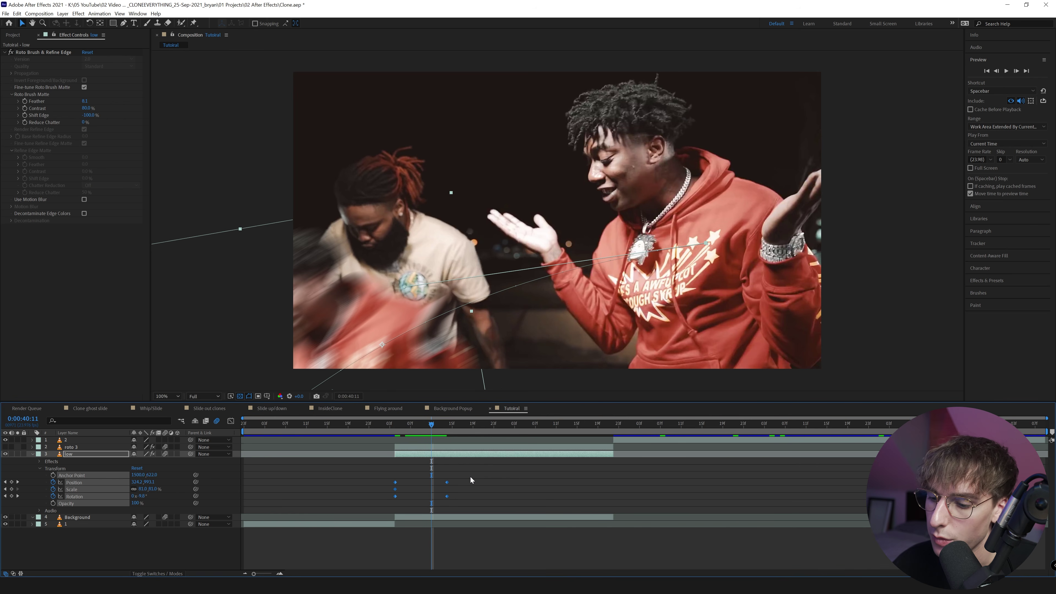
left_click(392, 490)
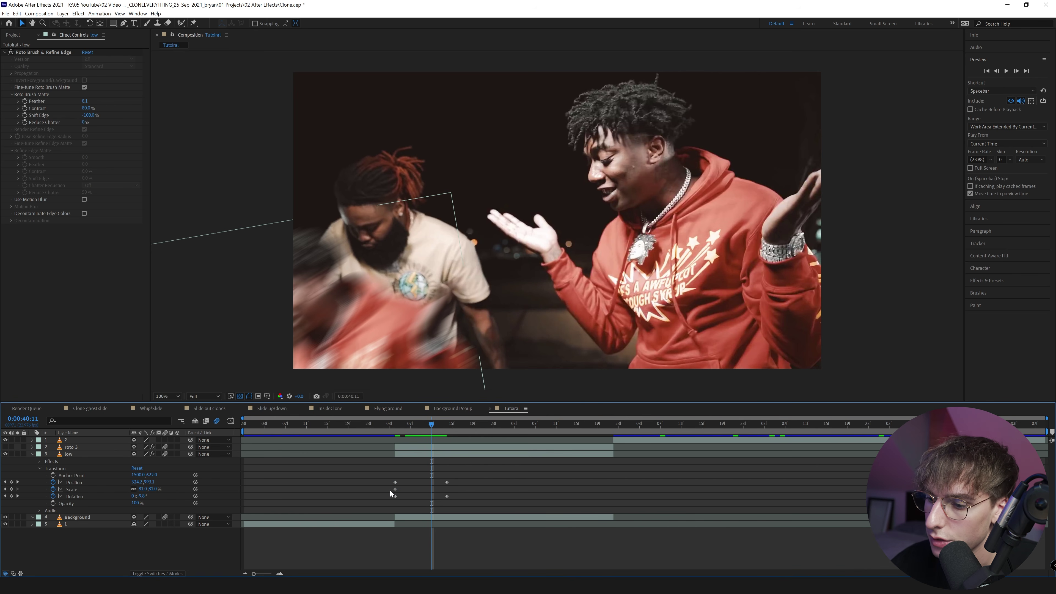
key("Delete")
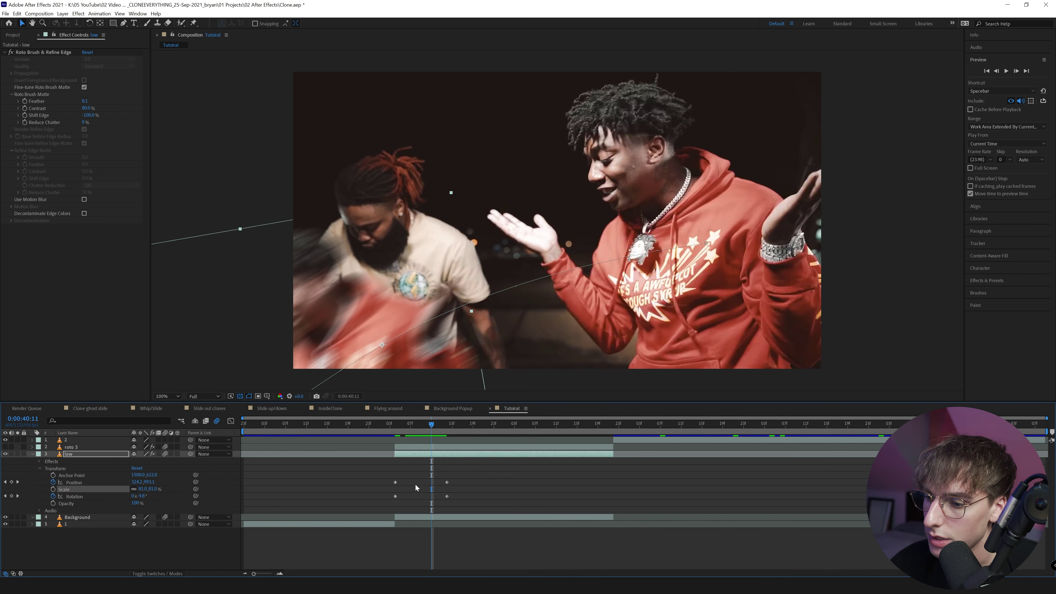
left_click_drag(474, 483, 381, 502)
key("F9")
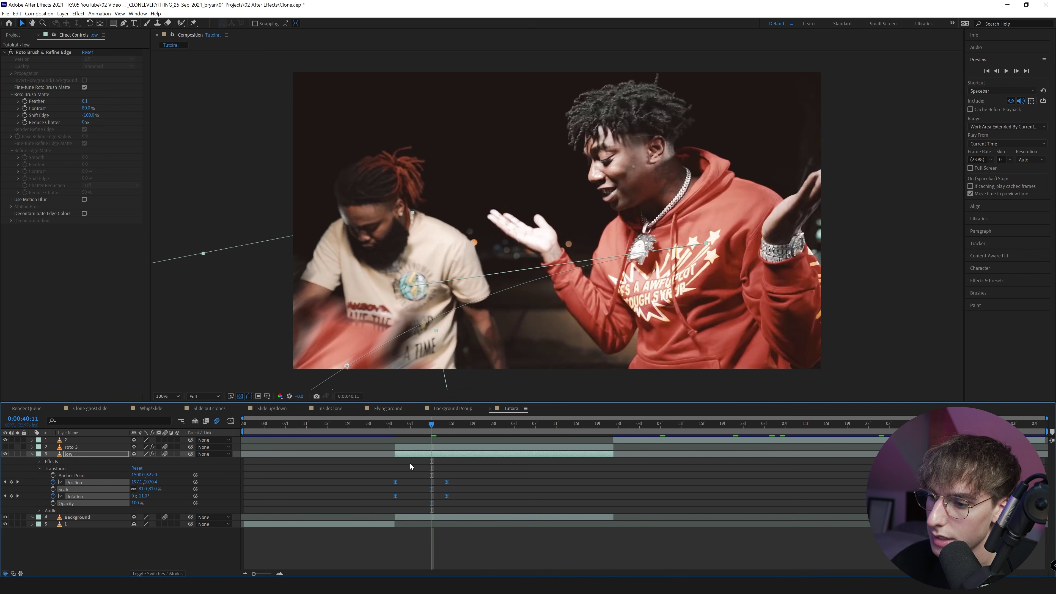
Play back the low clone's fly-out and make roto 3 visible again
left_click(392, 426)
key("space")
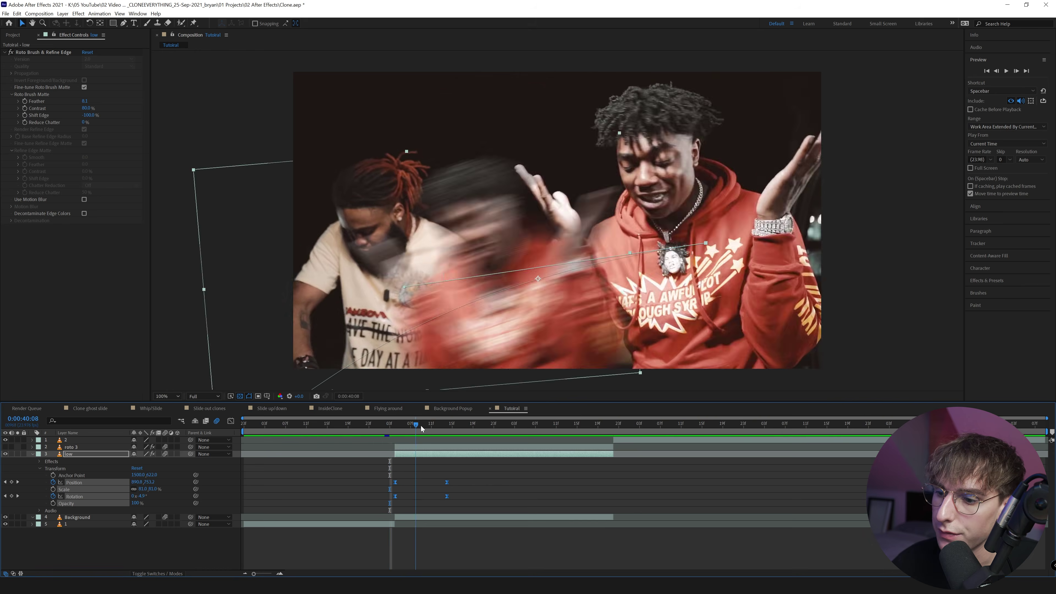
left_click(421, 426)
left_click(407, 448)
left_click(6, 447)
mouse_move(393, 432)
left_mouse_down()
mouse_move(433, 435)
mouse_move(400, 438)
left_mouse_up()
Duplicate the low layer, shift the copy's Position and Rotation keyframes to start at 0:00:40:07, and play back the result
left_click(412, 453)
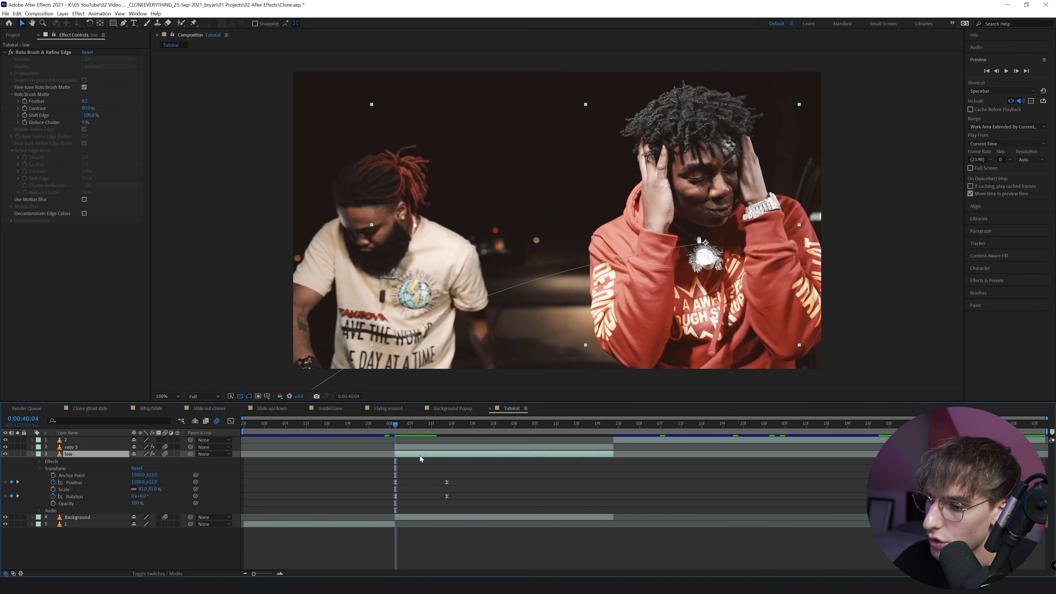
key("ctrl+d")
left_click(1016, 71)
left_click(1016, 71)
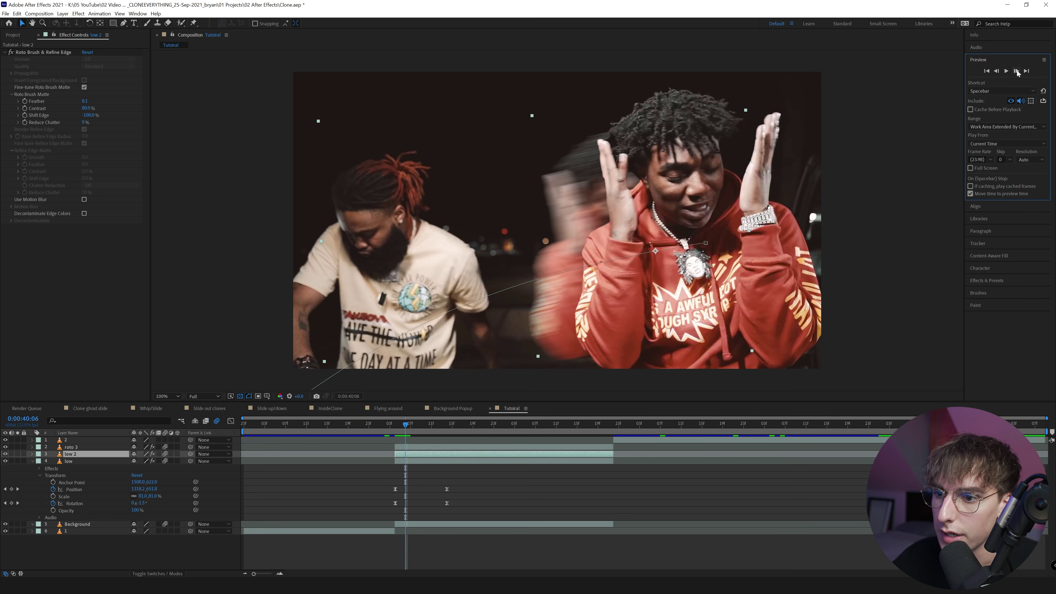
left_click(1016, 71)
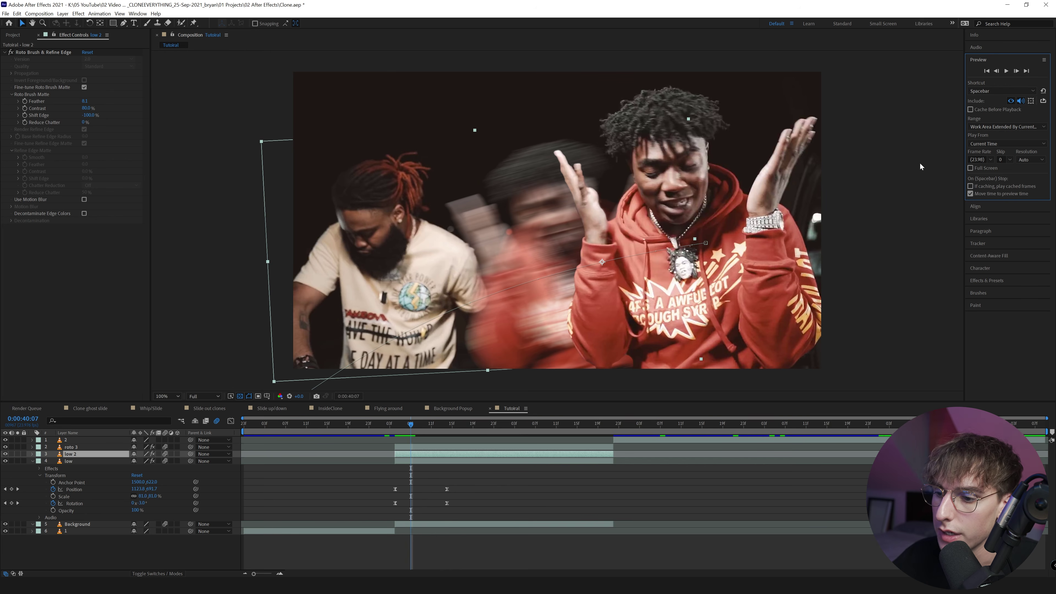
key("u")
left_click_drag(456, 460, 395, 469)
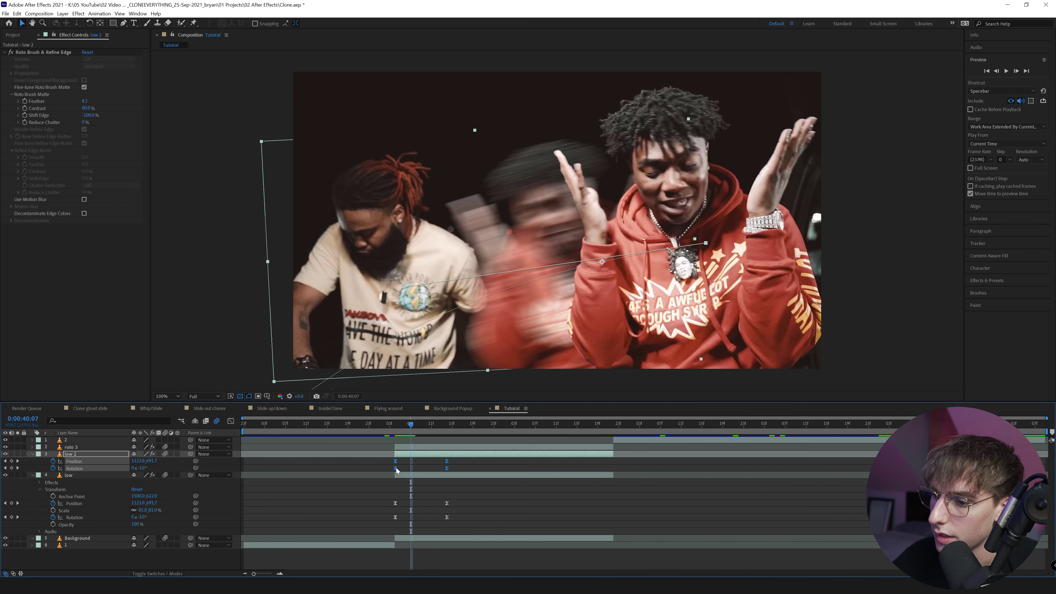
left_click_drag(395, 468, 410, 468)
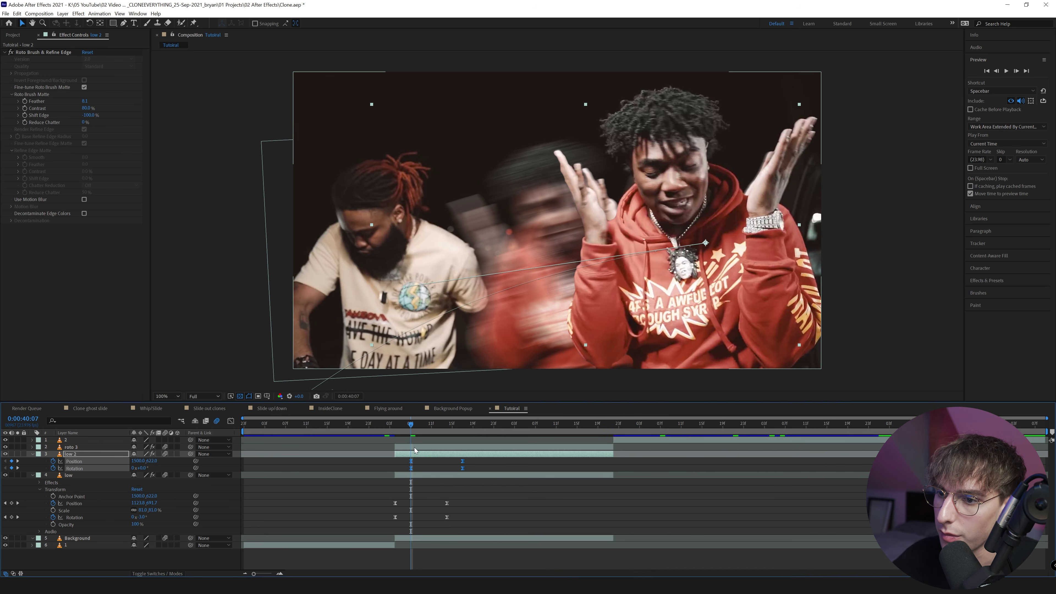
left_click_drag(411, 424, 390, 427)
key("space")
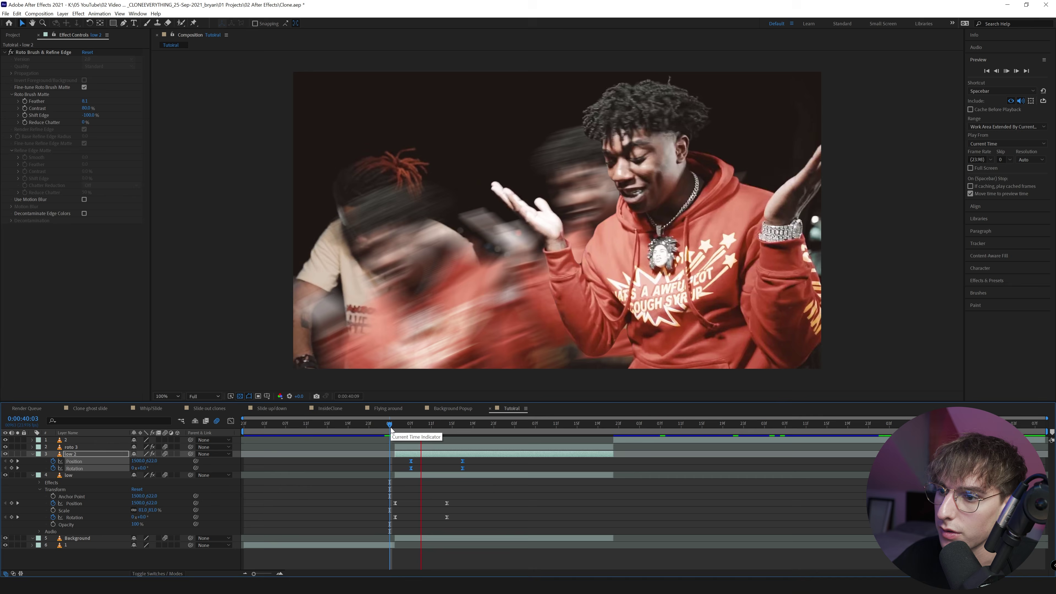
Duplicate low 2 and shift the new copy's Position and Rotation keyframes three frames past 0:00:40:07
left_click(421, 453)
key("ctrl+d")
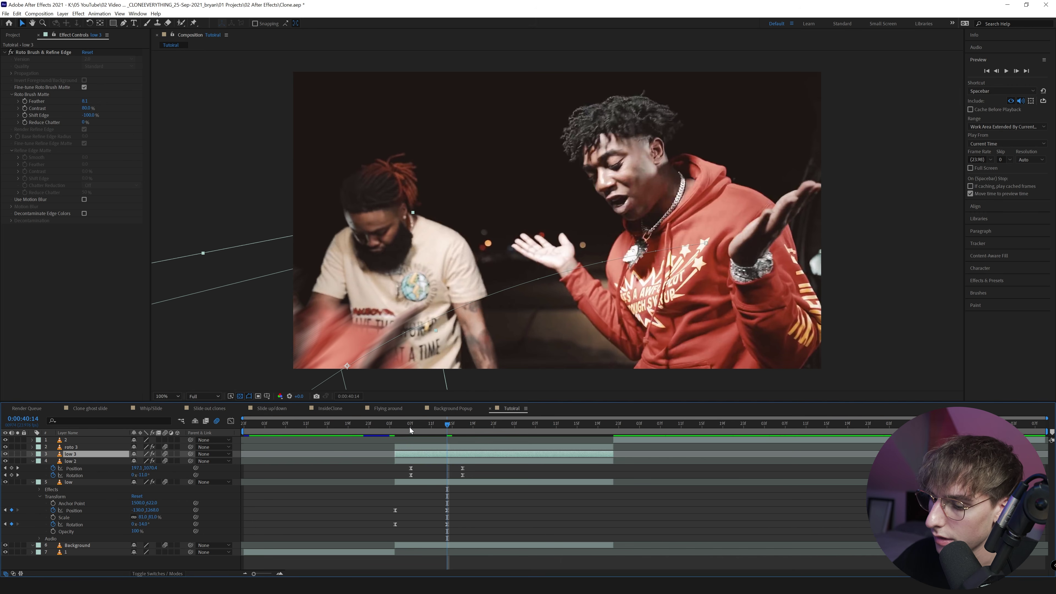
key("u")
left_click(409, 425)
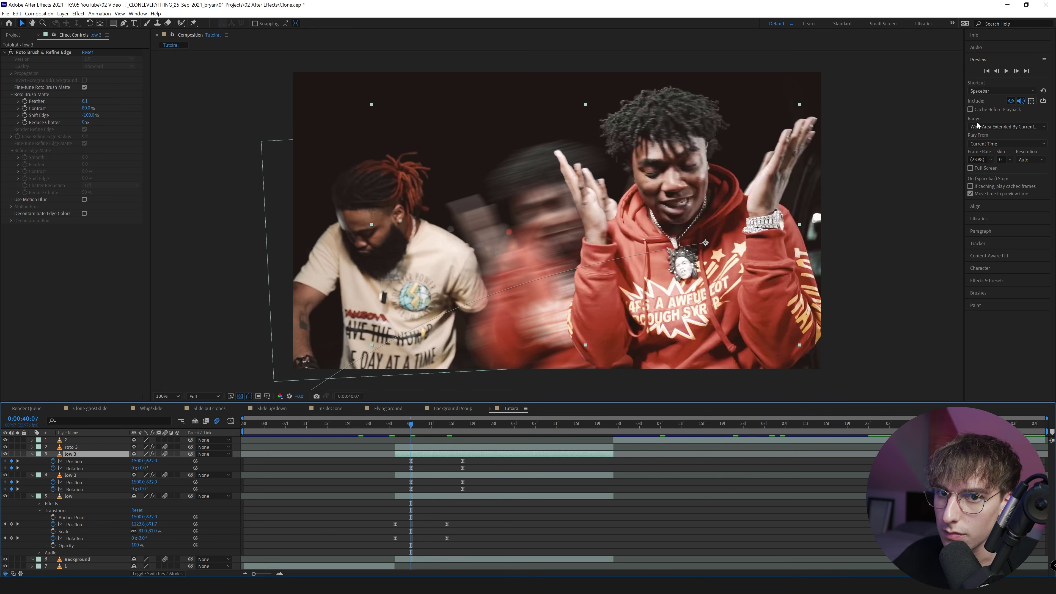
left_click(1016, 71)
left_click(1016, 70)
left_click(1016, 71)
left_click_drag(472, 457, 410, 473)
Collapse the low layers' properties and play back the three staggered clones flying out
key("ctrl+Down")
key("ctrl+Down")
key("u")
left_click(391, 425)
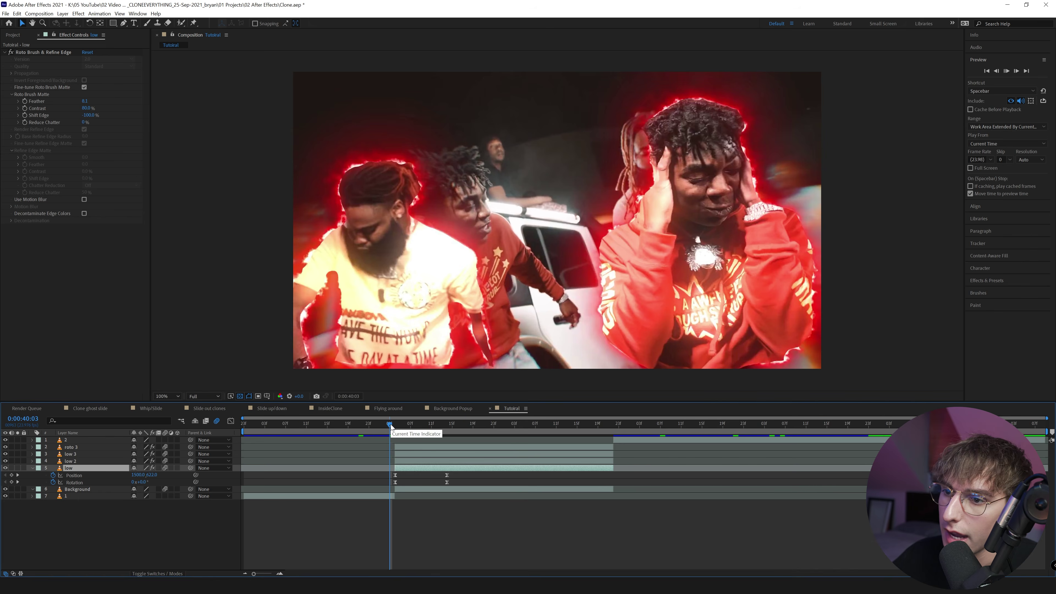
key("space")
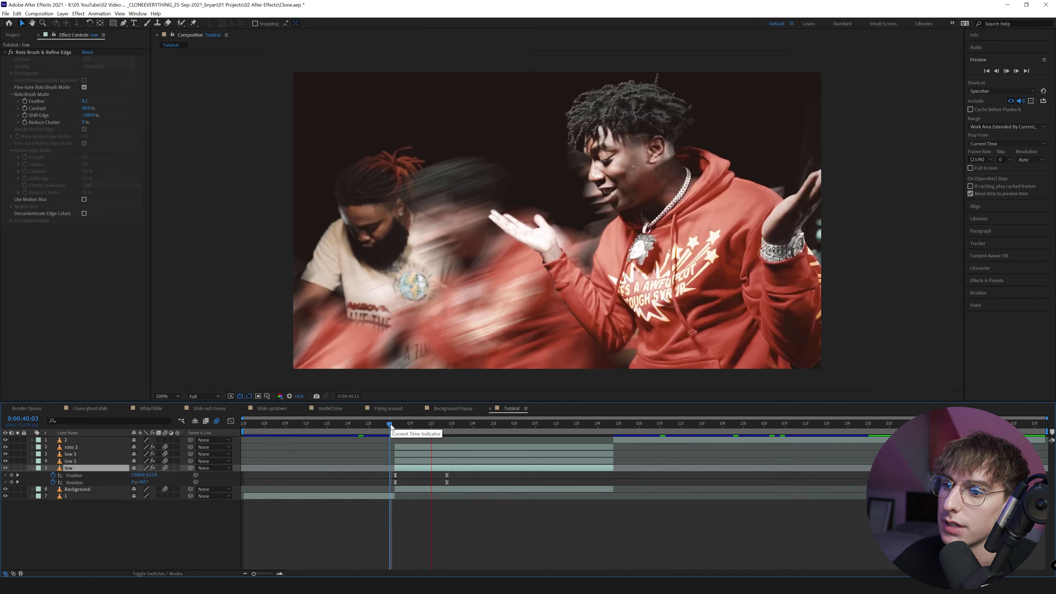
key("space")
key("space")
key("space")
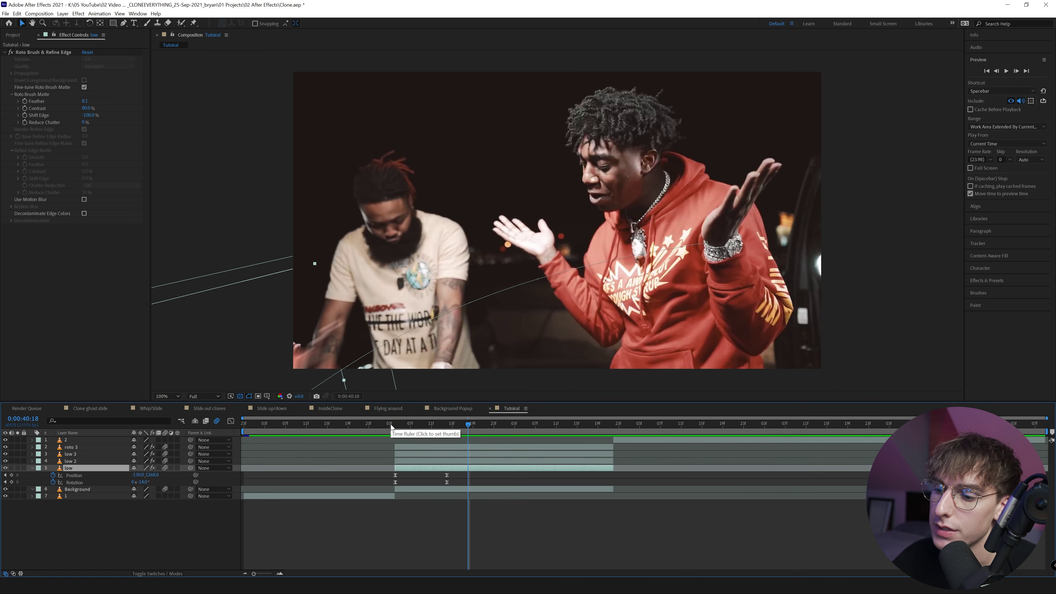
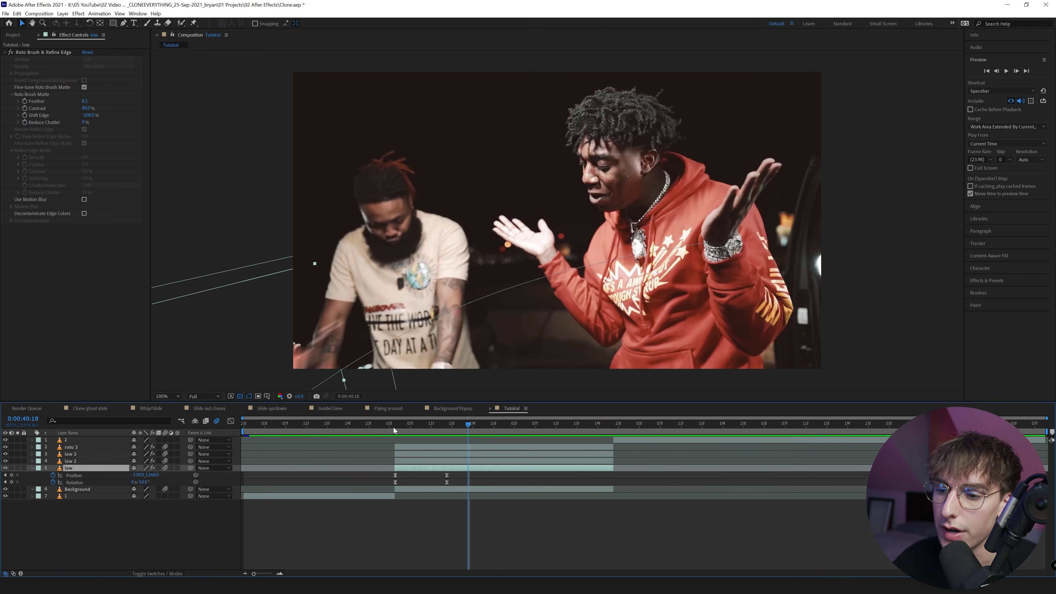
Open the Flying around composition and scrub through its finished clone animation as a reference
left_click(394, 427)
left_click(395, 410)
left_click_drag(395, 430, 561, 438)
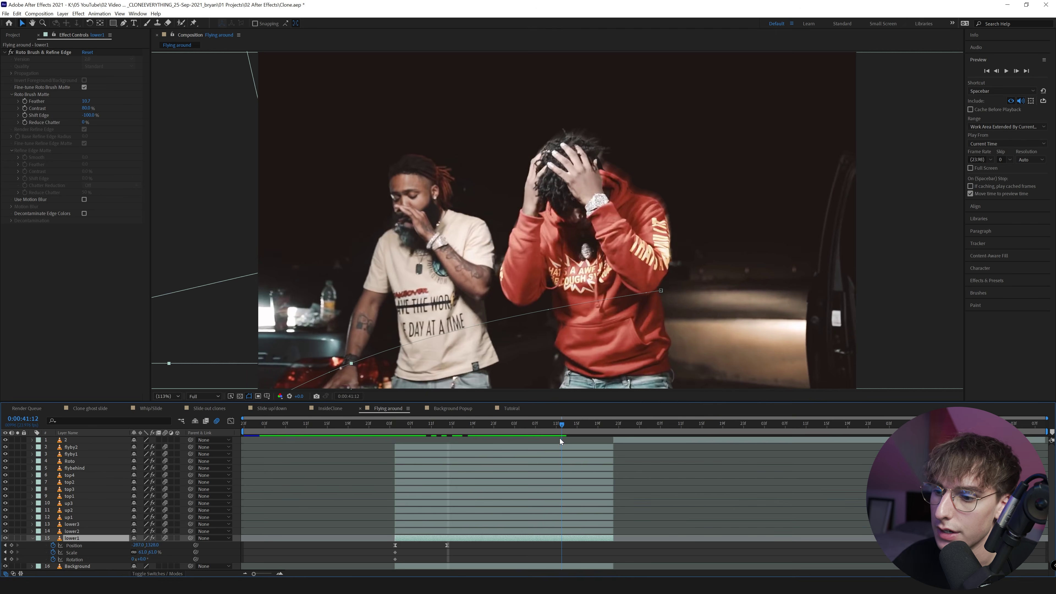
In the Tutorial composition, duplicate roto 3, enable Position keyframing on the copy, and shift it horizontally toward the frame's right edge
left_click(510, 409)
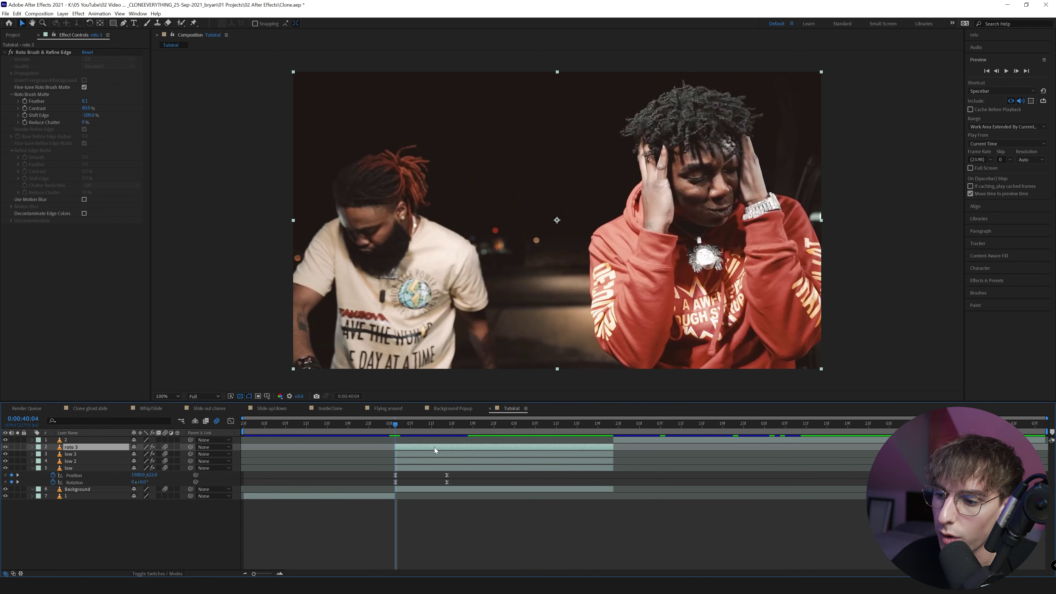
key("ctrl+d")
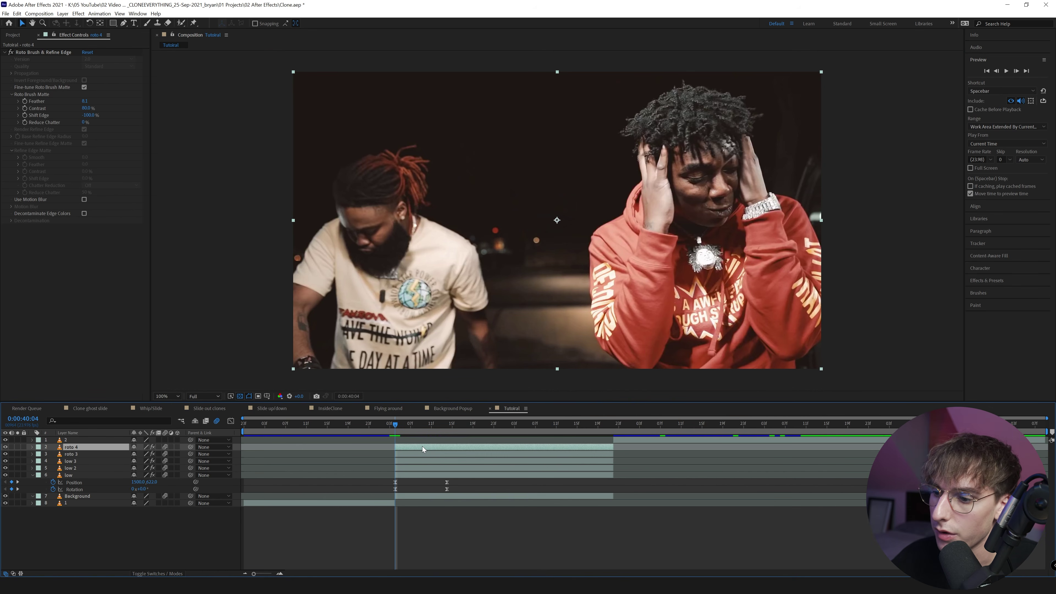
left_click(32, 447)
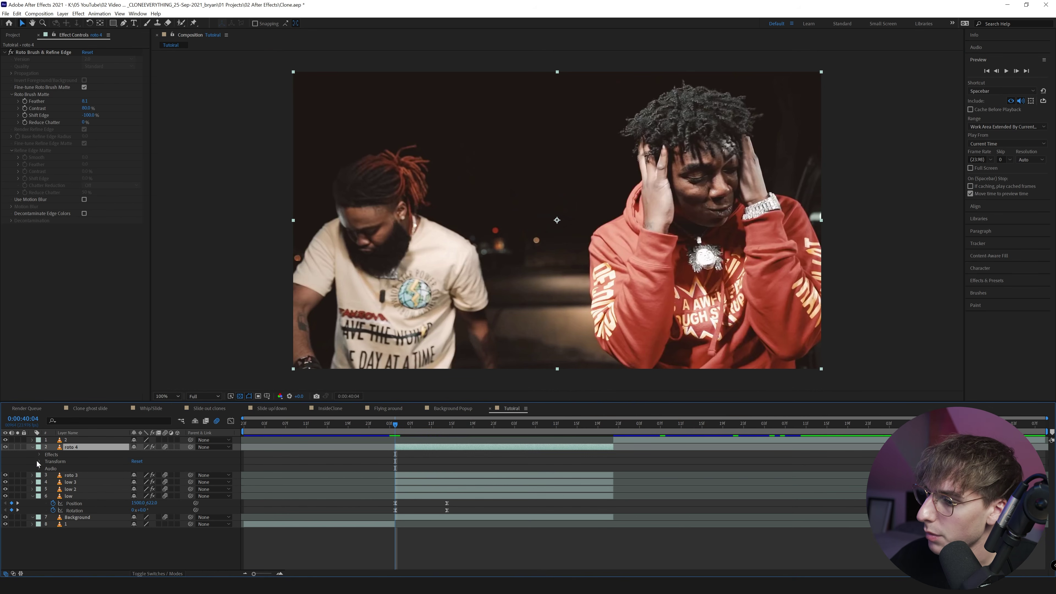
left_click(40, 461)
left_click(54, 474)
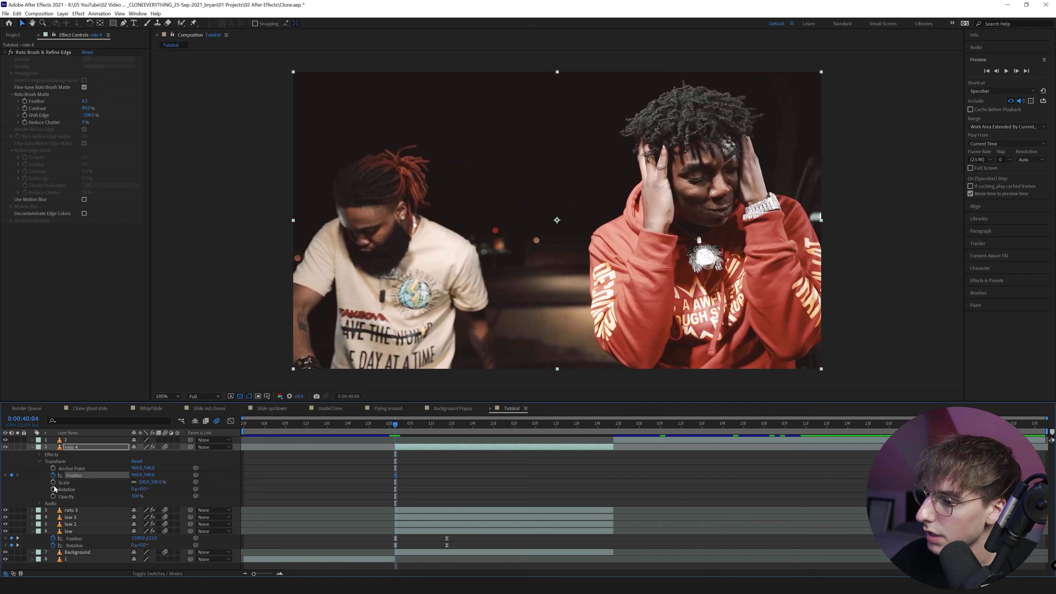
left_click_drag(135, 475, 497, 489)
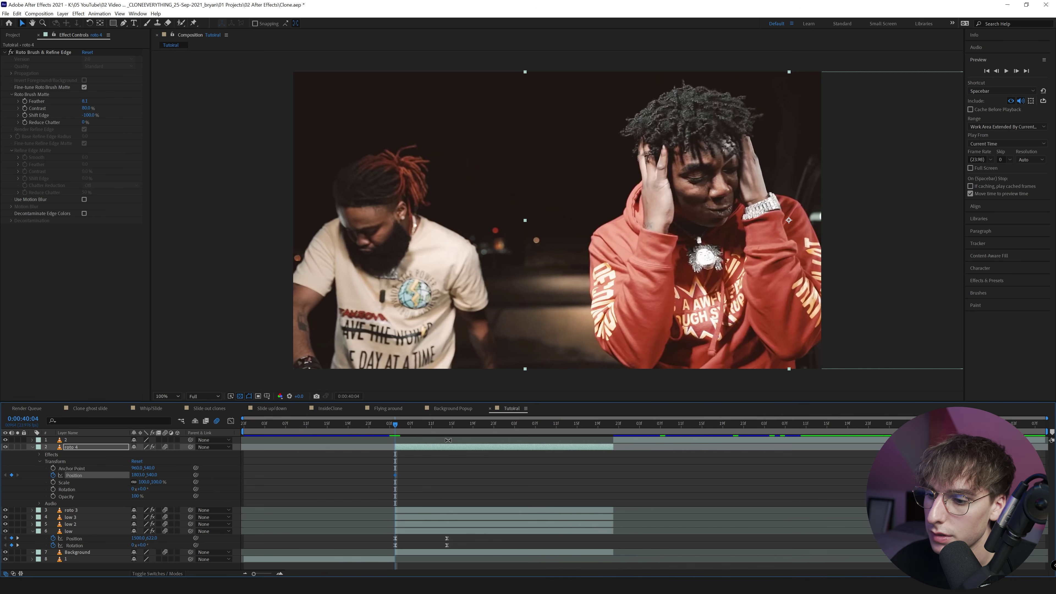
Move roto 4's Position keyframe to 0:00:40:18 and set its X position to 2879, outside the frame's right edge
left_click(452, 433)
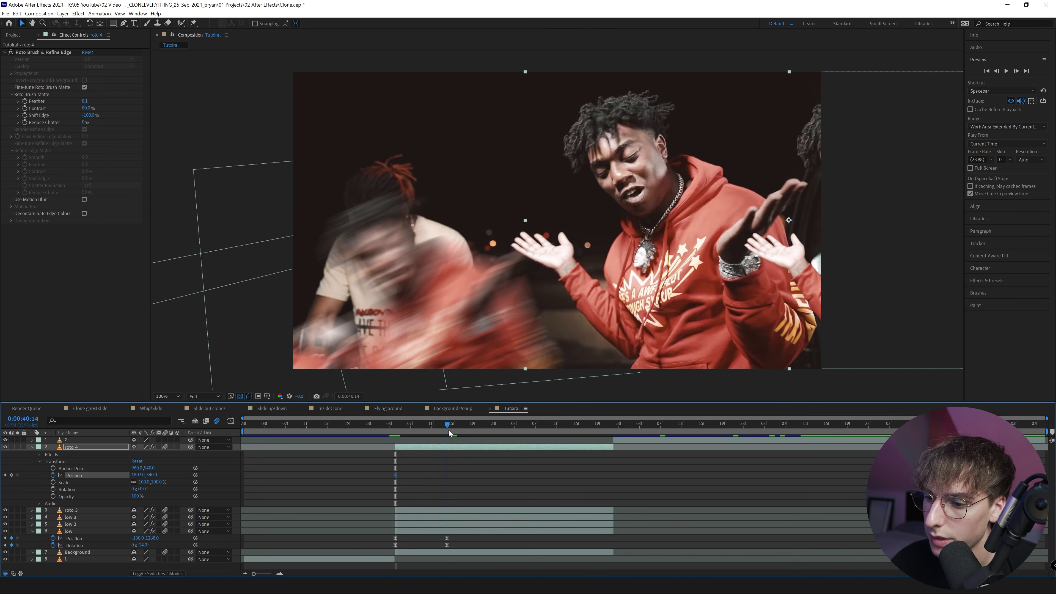
key("Page_Down")
key("Page_Down")
key("Page_Down")
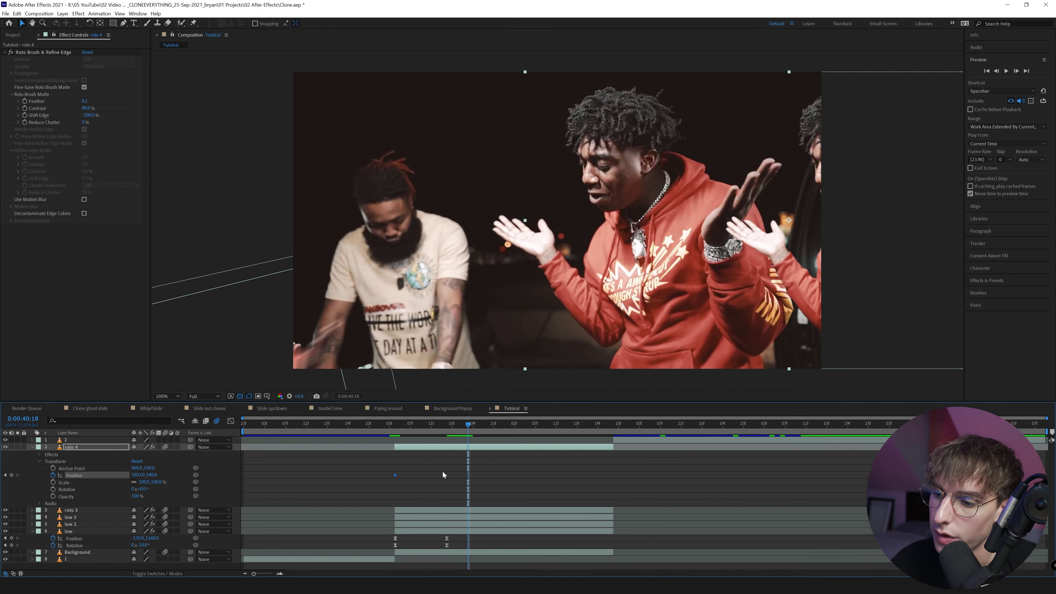
left_click_drag(396, 475, 472, 474)
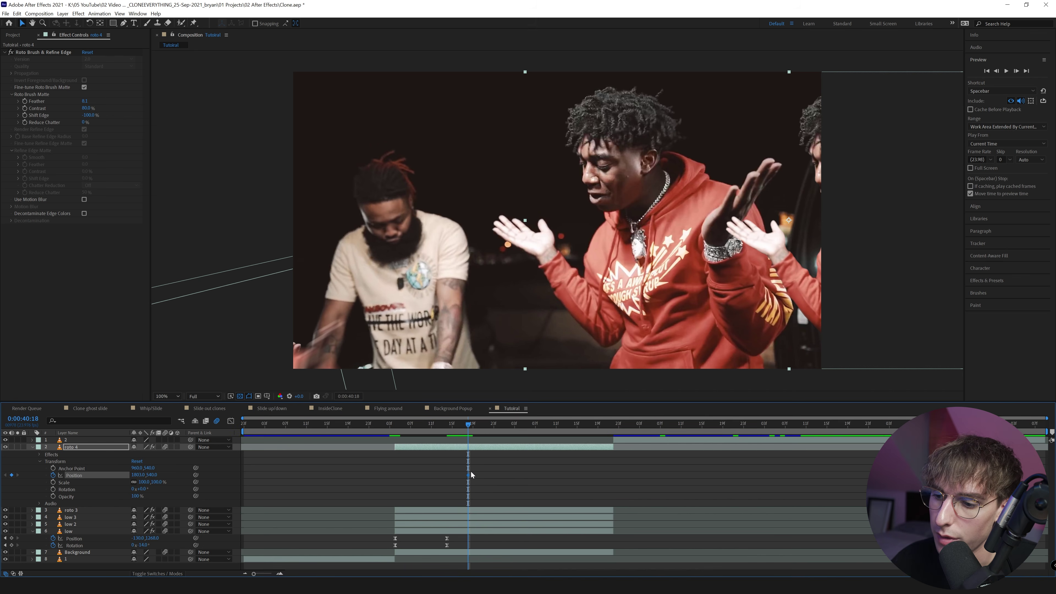
left_click_drag(137, 475, 58, 474)
key("ctrl+z")
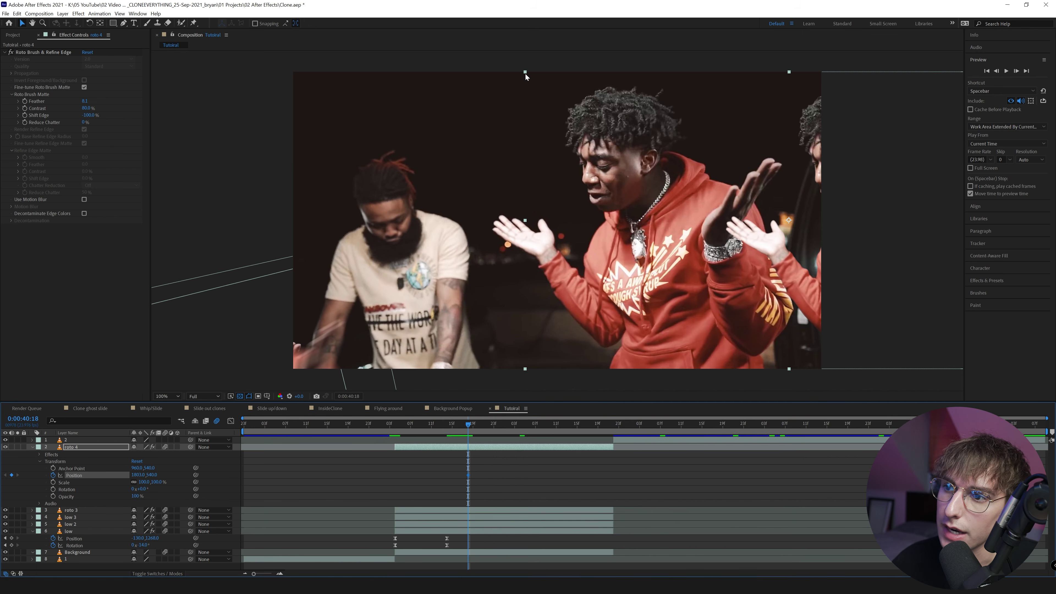
left_click_drag(137, 475, 539, 432)
Set roto 4's X position to -966 at 0:00:41:04, apply Easy Ease to both Position keyframes, and play back the fly-by
key("space")
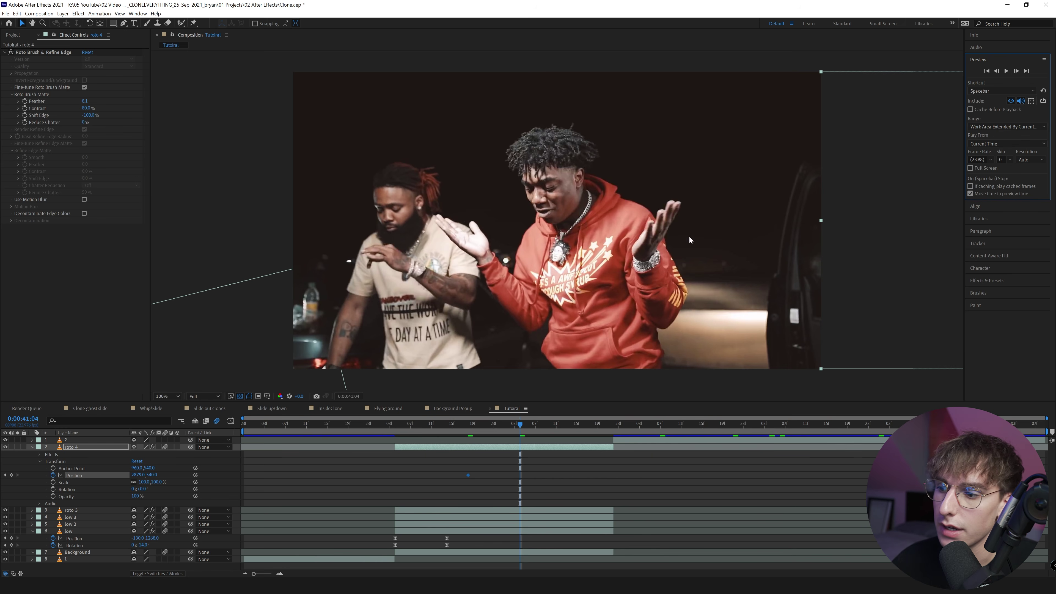
left_click_drag(132, 475, 5, 474)
left_click_drag(556, 465, 419, 488)
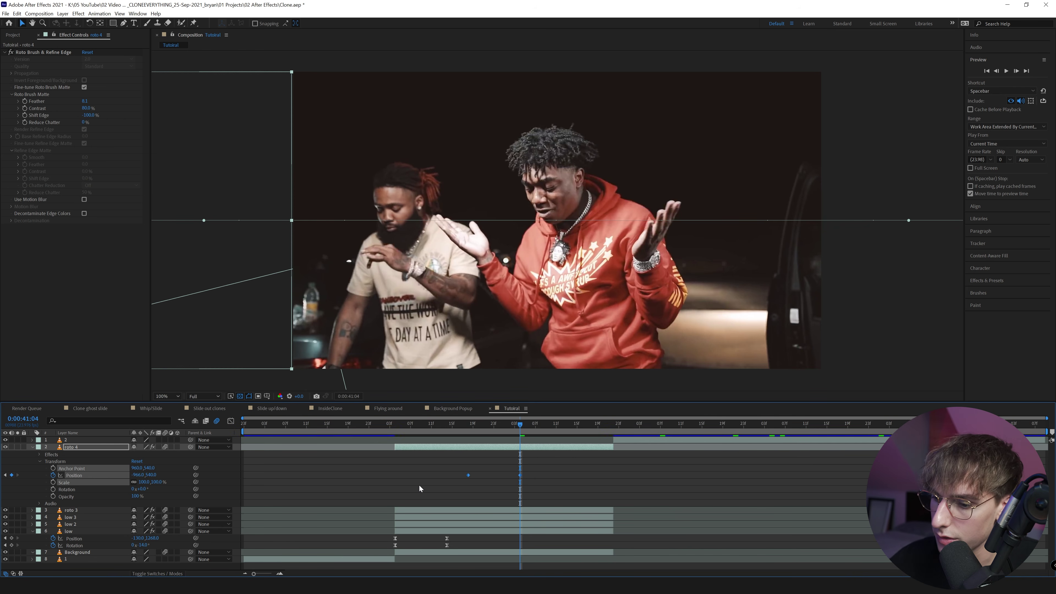
left_click(452, 429)
key("space")
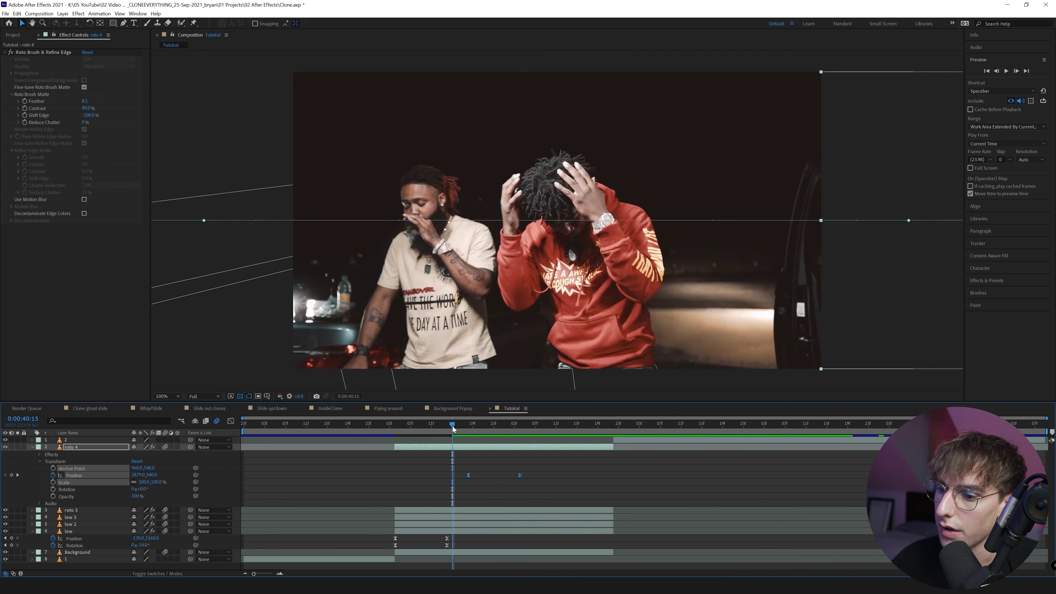
key("space")
Duplicate roto 4, shift the copy's Position keyframes to start at 0:00:41:04, and preview its fly-by
left_click(474, 448)
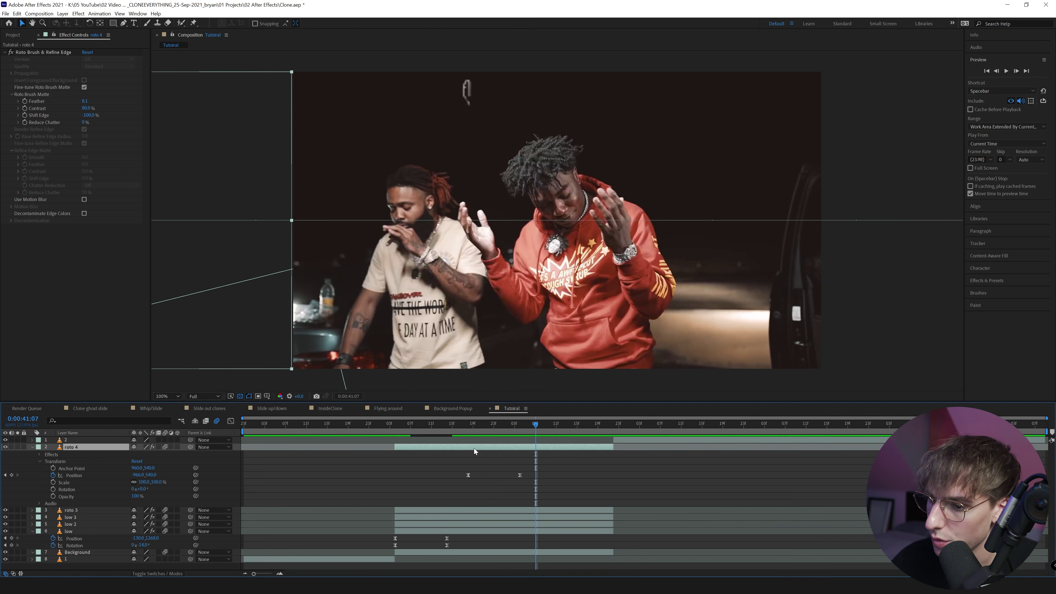
key("ctrl+d")
key("p")
mouse_move(532, 451)
left_mouse_down()
mouse_move(461, 458)
mouse_move(529, 456)
mouse_move(516, 440)
left_mouse_up()
key("space")
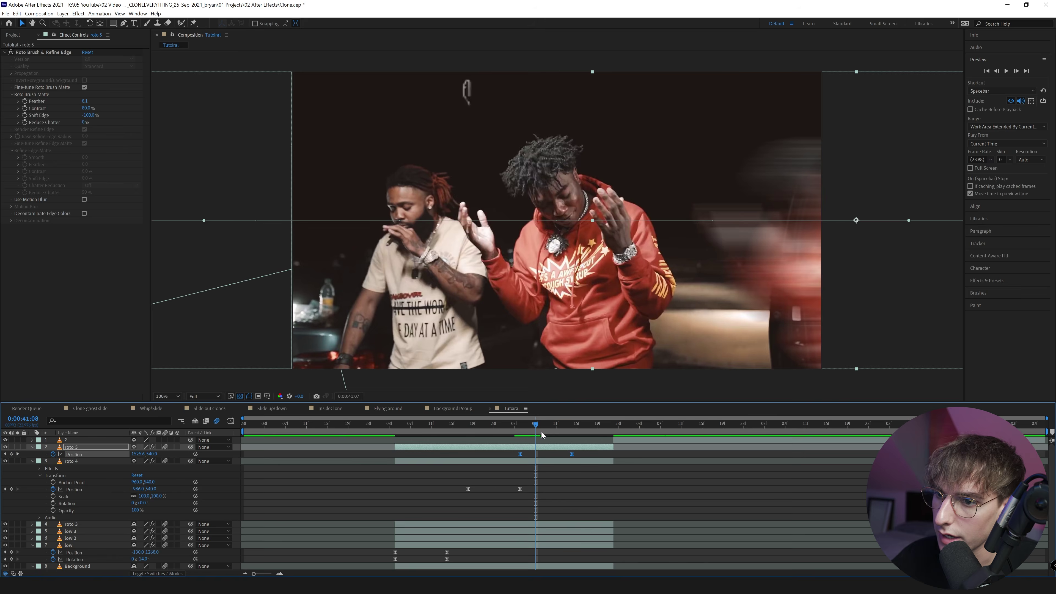
left_click_drag(564, 432, 529, 436)
Swap roto 5's Position keyframes at 0:00:41:04 and 0:00:41:14 so the clone flies left to right, and play it back
left_click(570, 436)
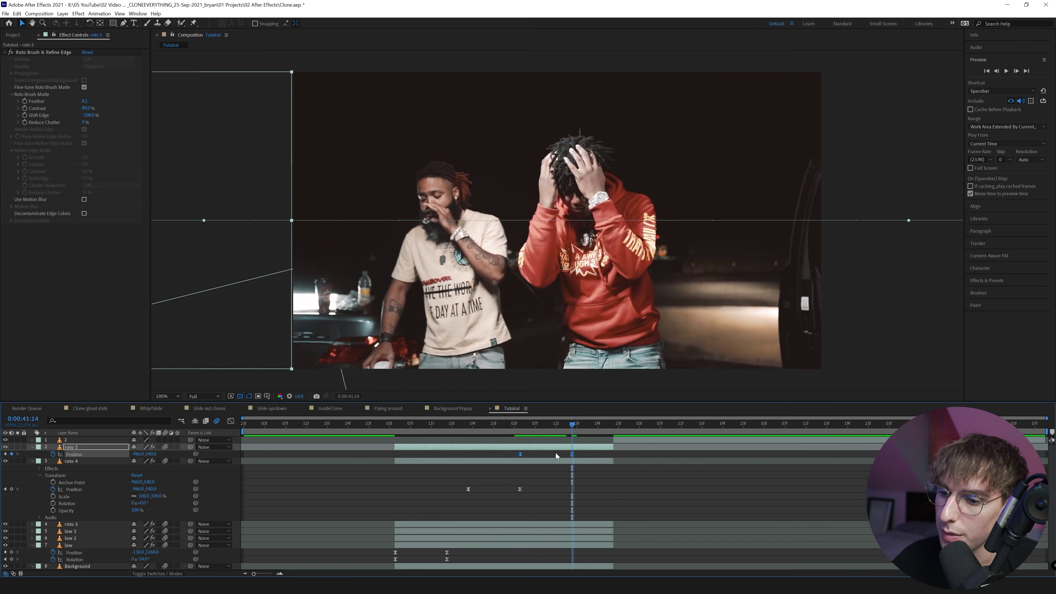
left_click(587, 456)
mouse_move(520, 454)
left_mouse_down()
mouse_move(592, 454)
mouse_move(521, 455)
left_mouse_up()
left_click(519, 432)
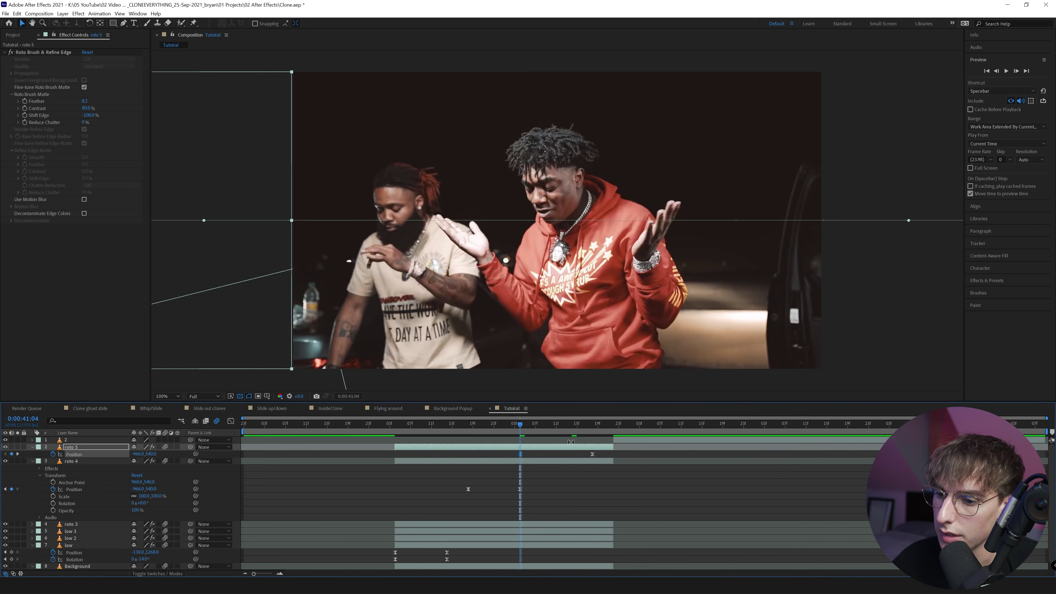
left_click(1008, 96)
key("space")
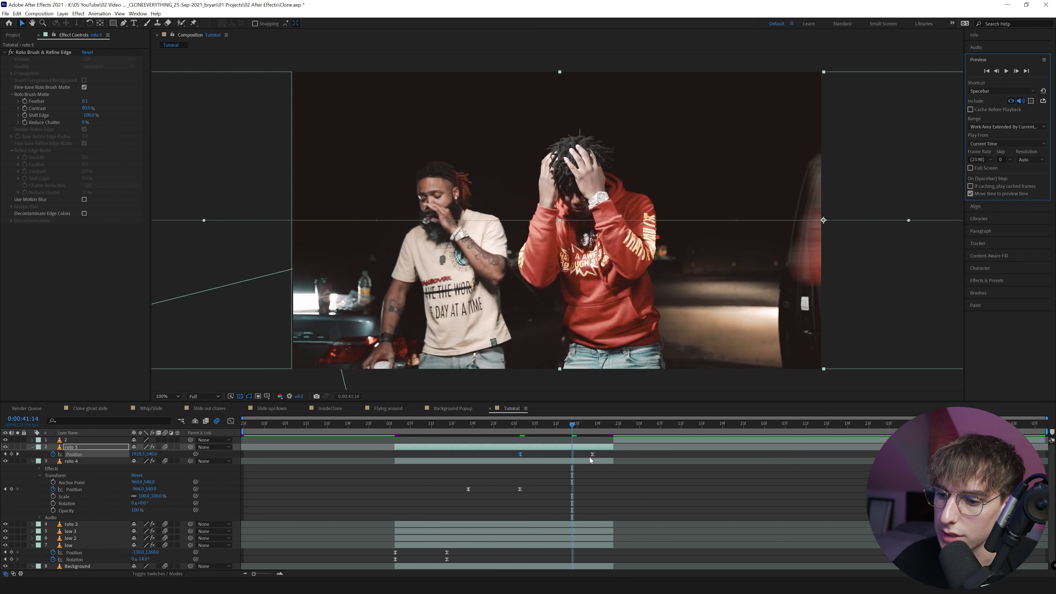
left_click_drag(590, 455, 571, 455)
left_click(510, 432)
key("space")
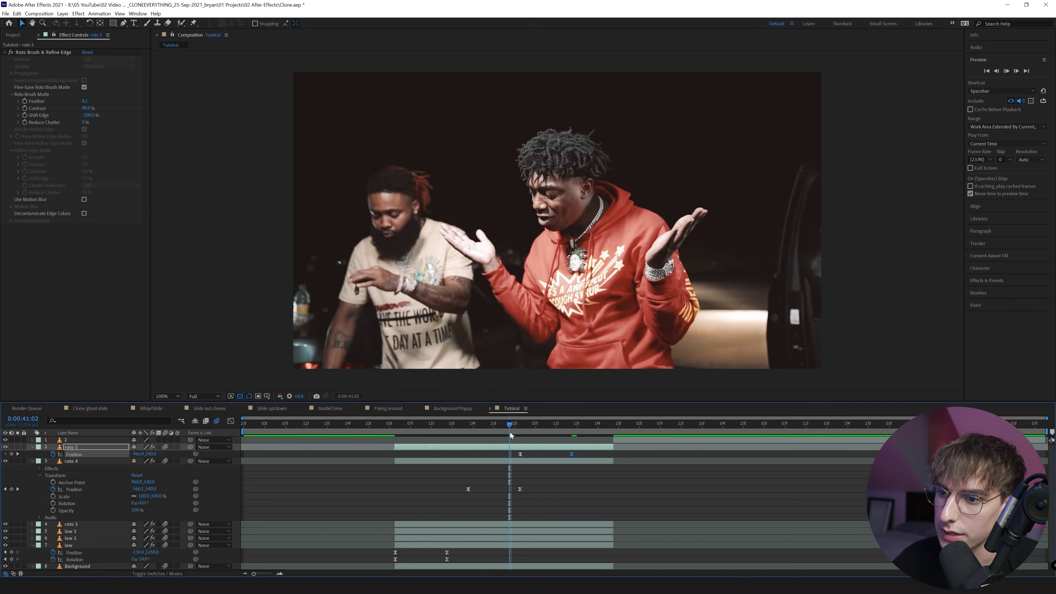
key("space")
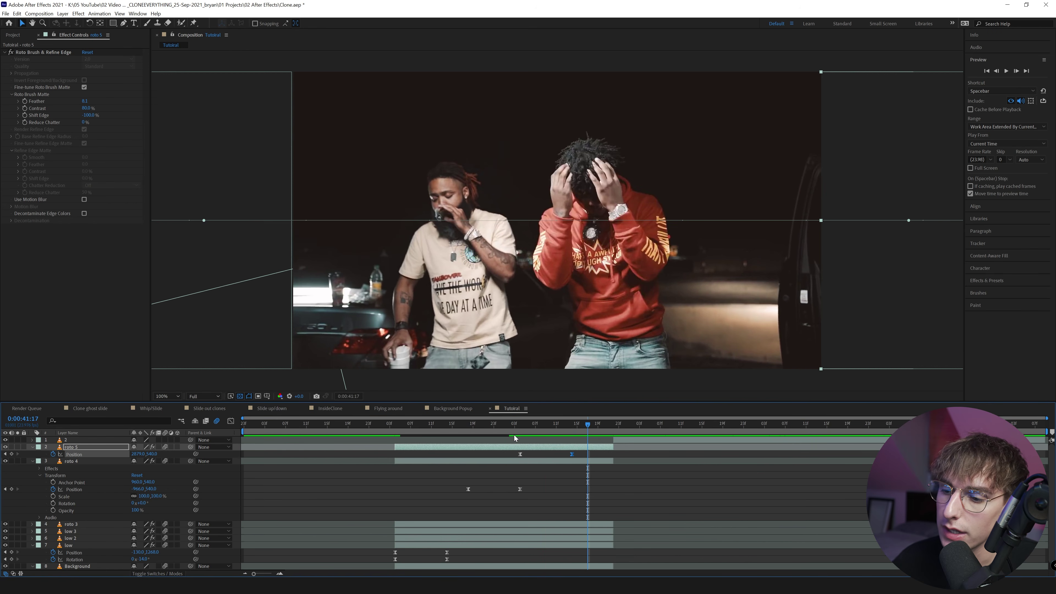
Move the roto 5 layer below roto 3 so the clone passes behind the man, and play back the result
left_click_drag(69, 449, 69, 531)
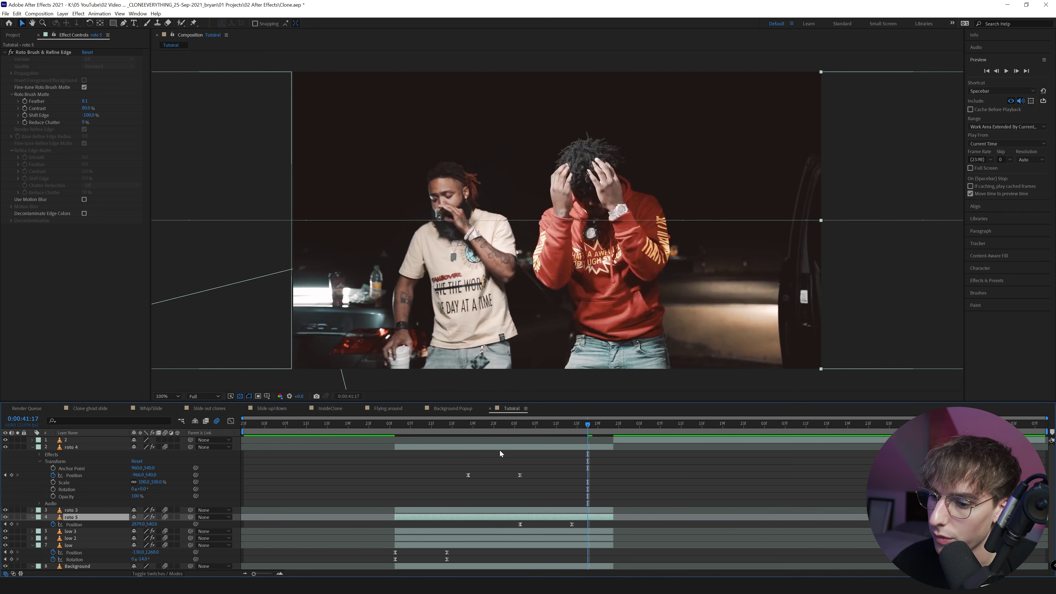
left_click(504, 432)
key("space")
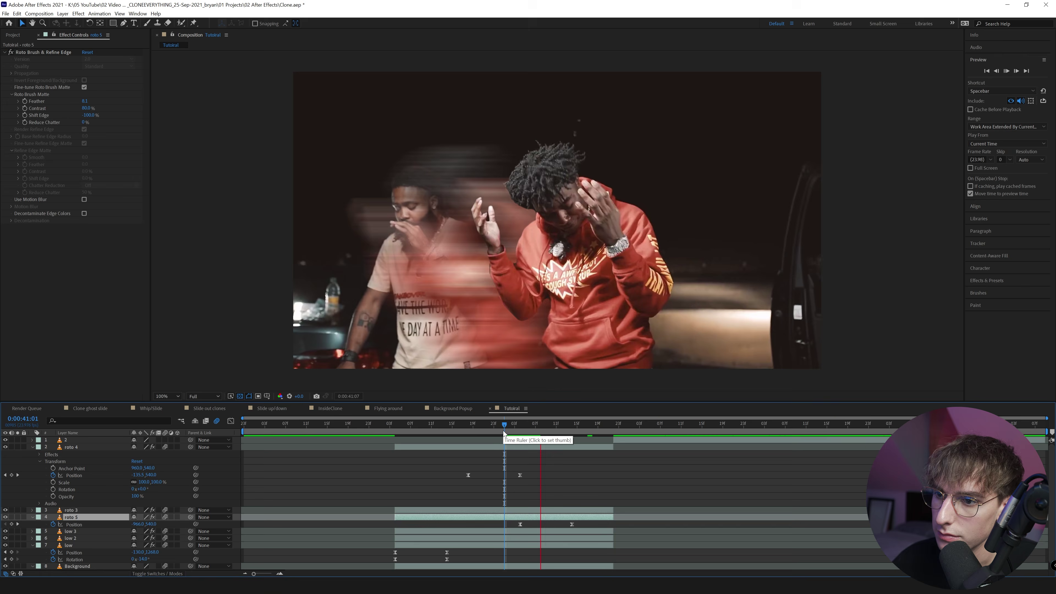
Open the Background Popup composition and scrub through its clone animation
left_click(453, 408)
left_click_drag(392, 428, 462, 441)
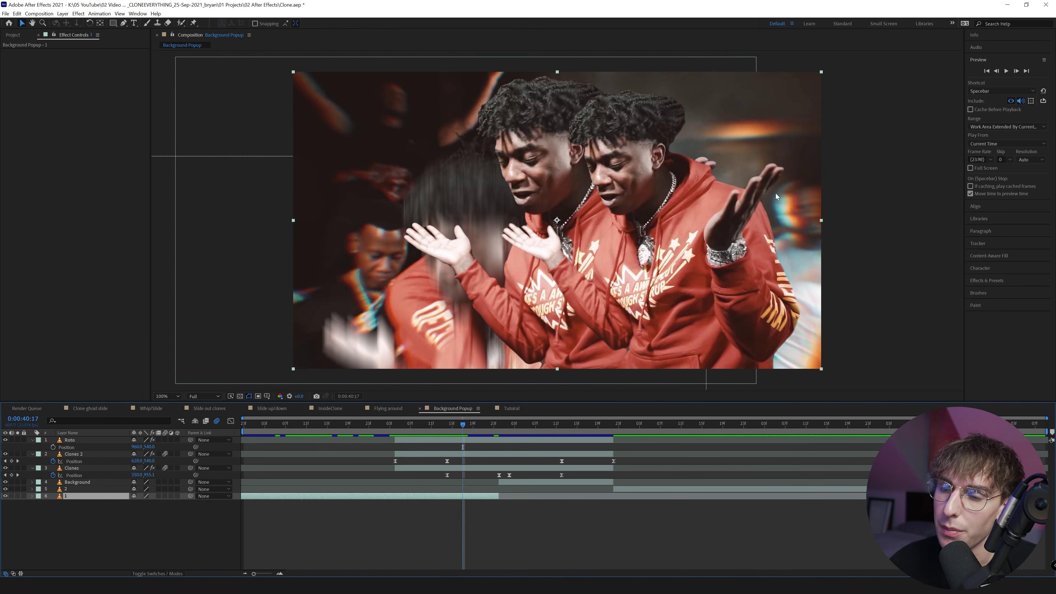
Delete the Clones and Clones 2 layers from the Background Popup composition and scrub through what remains
mouse_move(463, 424)
left_mouse_down()
mouse_move(435, 424)
mouse_move(463, 424)
left_mouse_up()
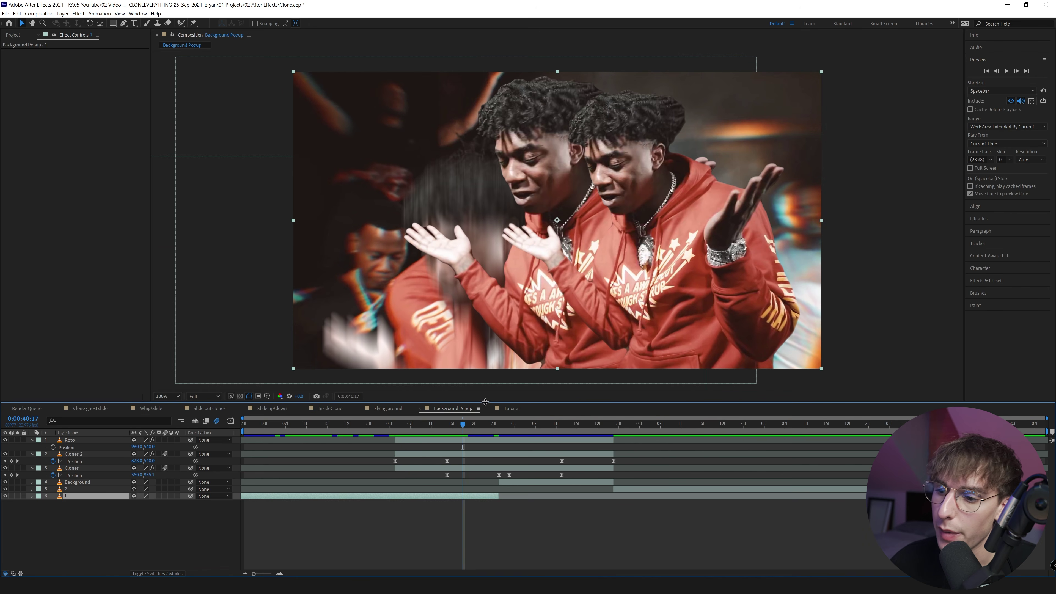
left_click_drag(473, 423, 504, 425)
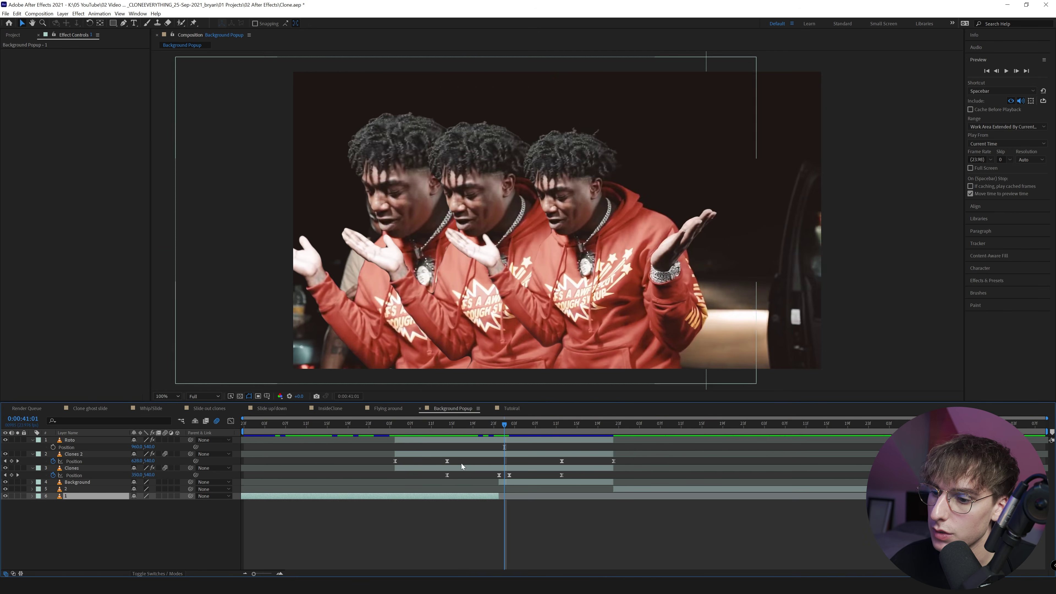
left_click(424, 469)
key("Delete")
left_click(428, 454)
key("Delete")
left_click_drag(395, 426, 496, 442)
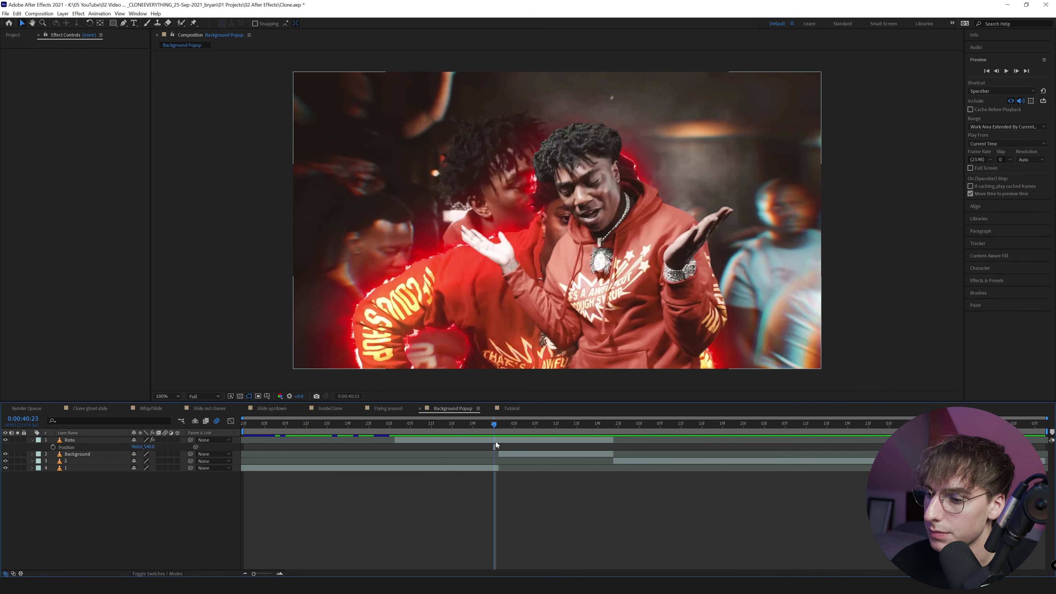
In the Tutorial composition, make layer 1 run from the composition's start to where the Background layer begins, and play it back
key("shift+period")
left_click_drag(423, 427, 489, 457)
left_click_drag(374, 461, 524, 464)
left_click_drag(426, 462, 240, 462)
left_click_drag(317, 458, 479, 464)
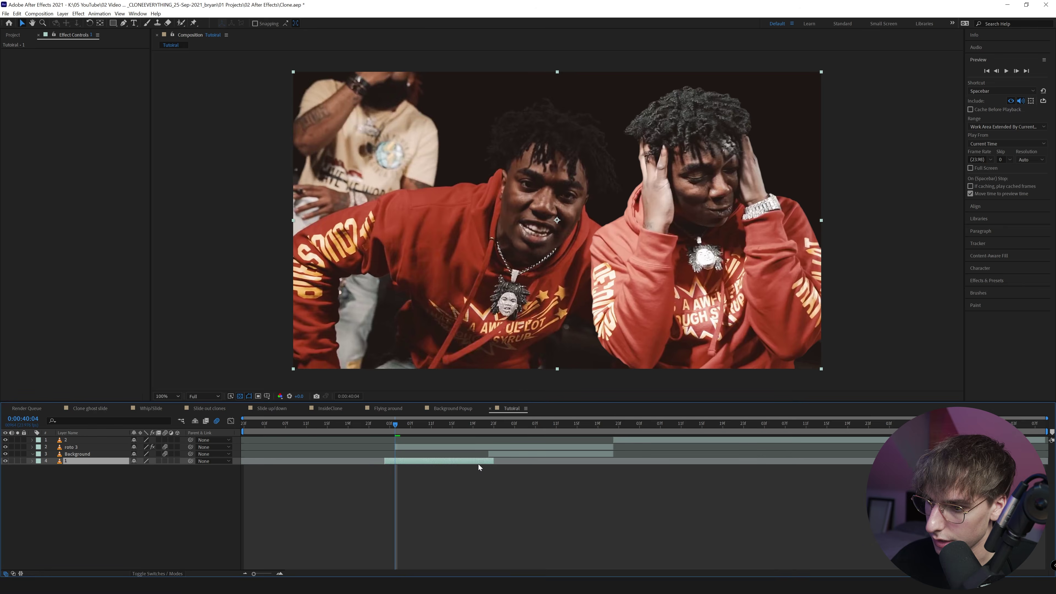
left_click_drag(375, 461, 232, 427)
key("Home")
key("space")
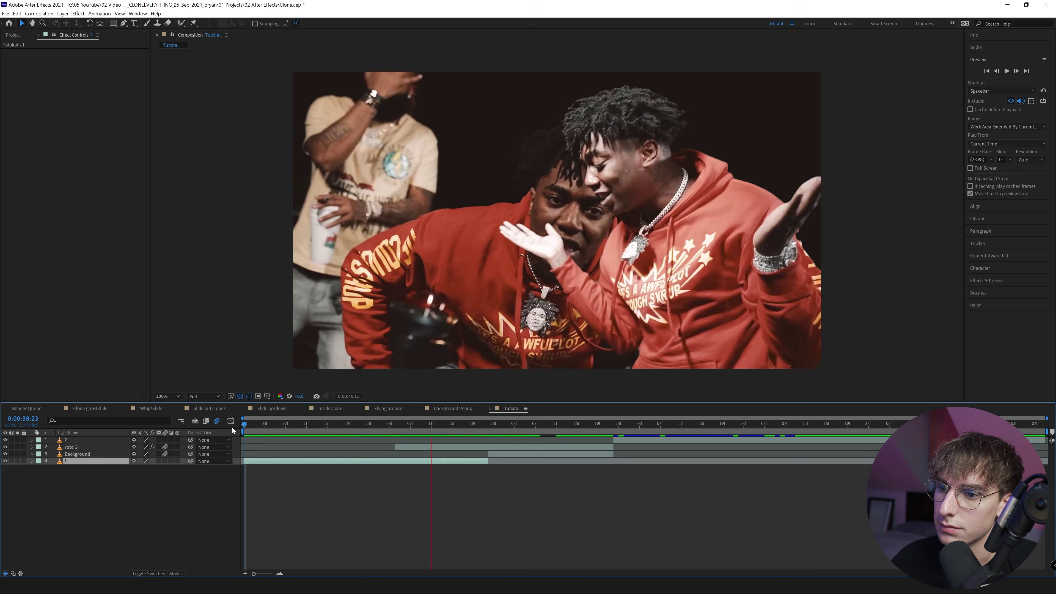
left_click(390, 424)
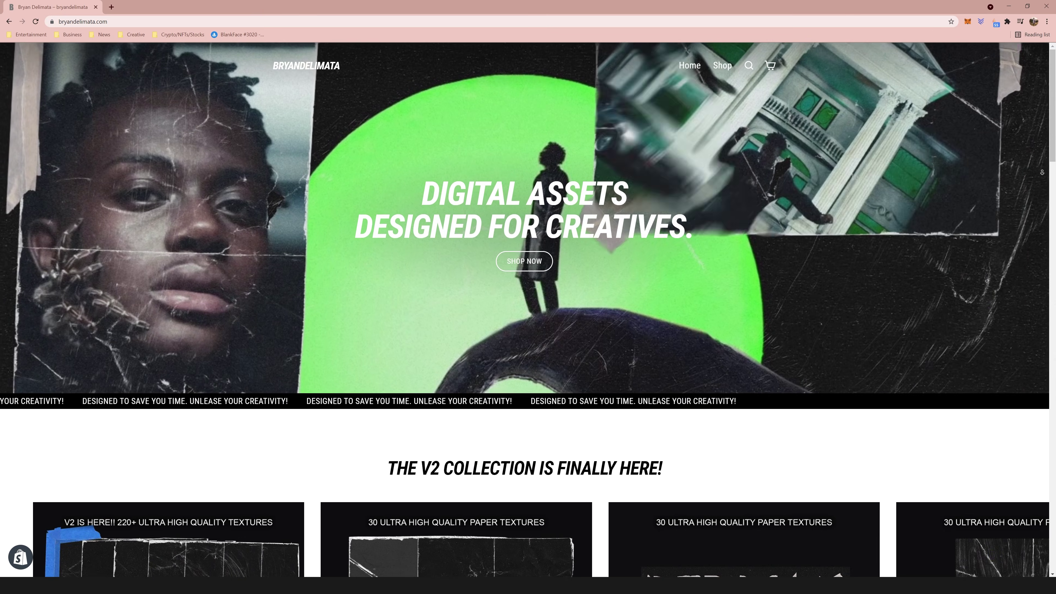
Look through the digital assets store's home page in the browser, from the V2 collection down to the most popular products
scroll(524, 310, "down", 3)
scroll(525, 309, "down", 7)
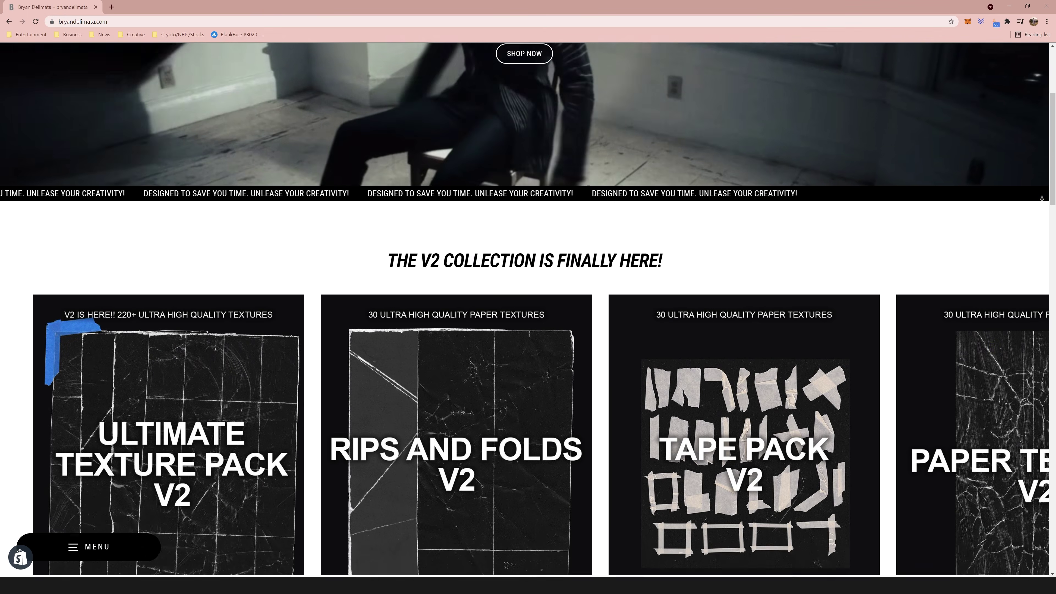
scroll(1042, 198, "down", 7)
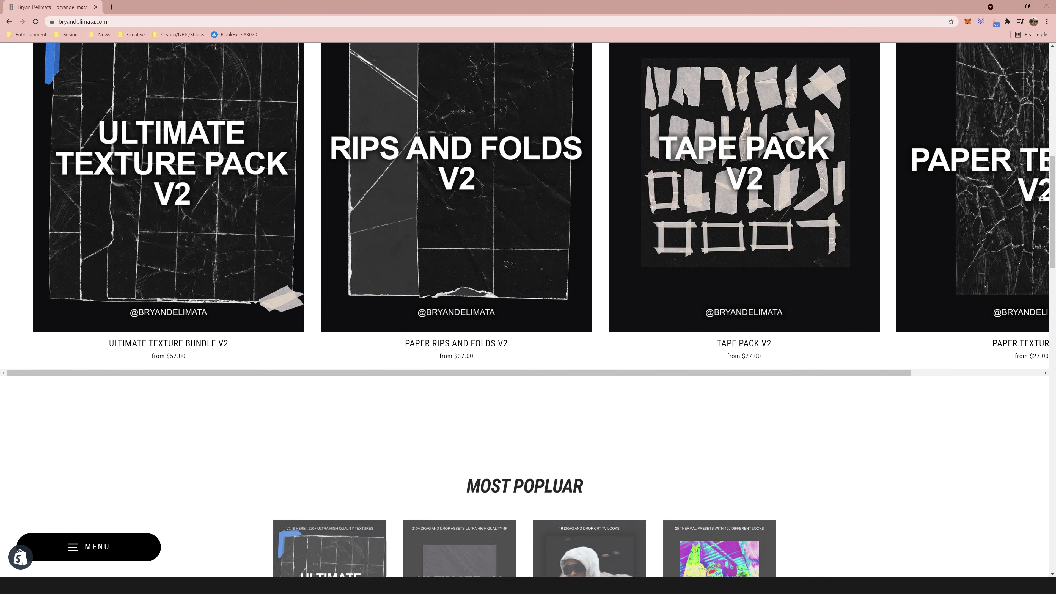
scroll(1042, 199, "down", 7)
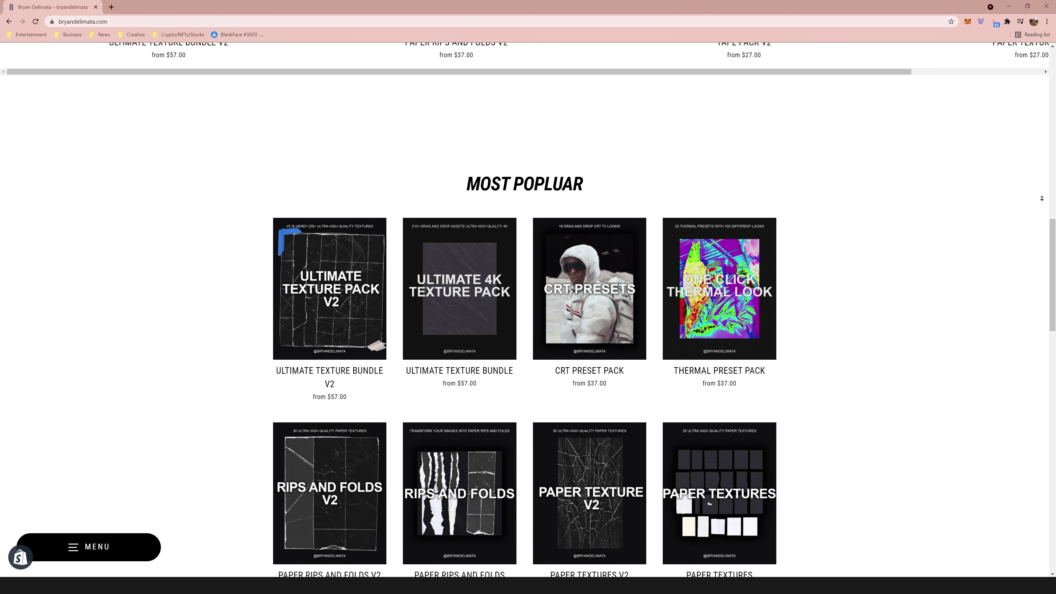